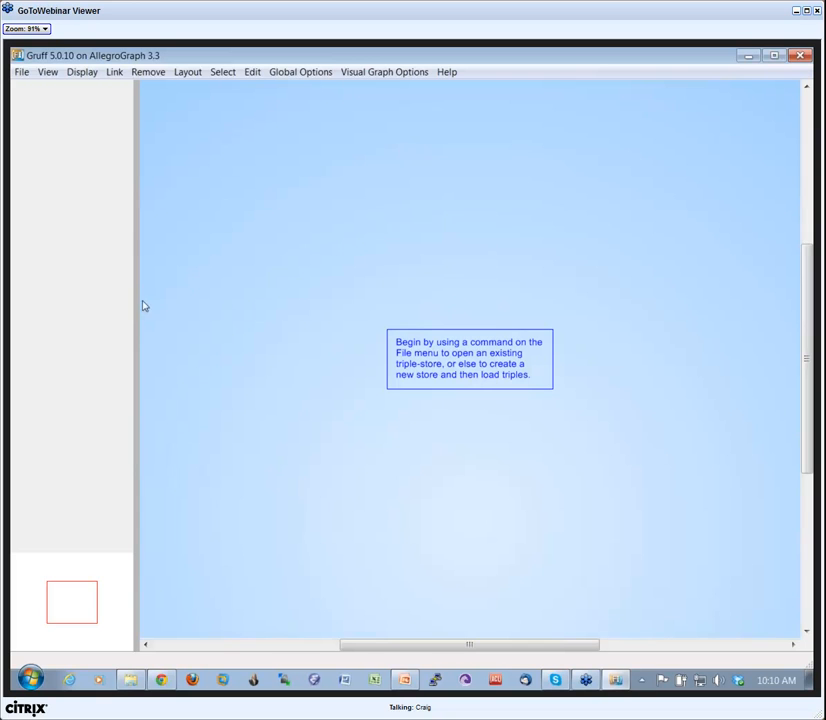
# Start a new triple-store on the AllegroGraph server built into Gruff, using JA7 as the server machine.
pyautogui.click(21, 73)
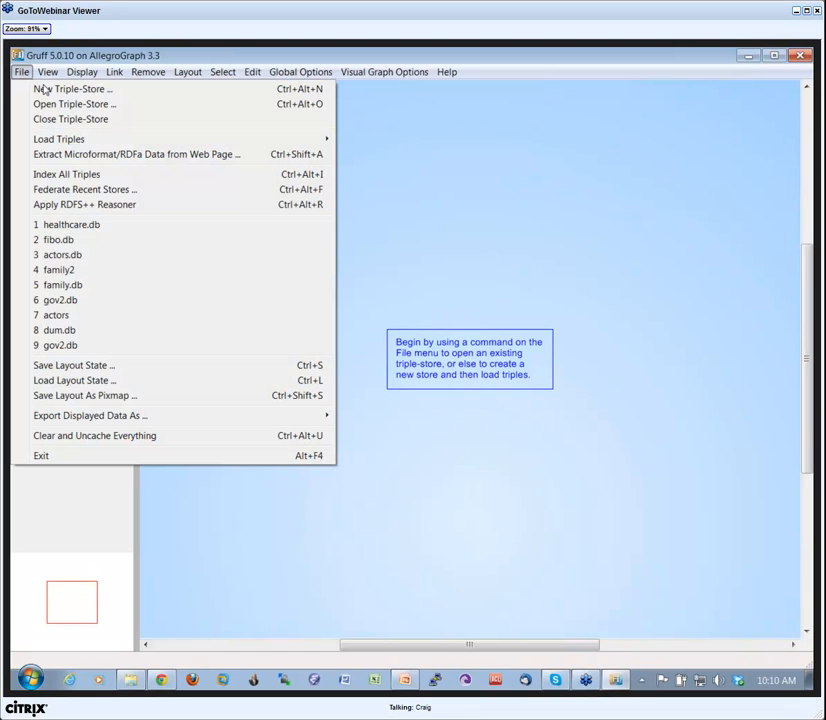
pyautogui.click(63, 91)
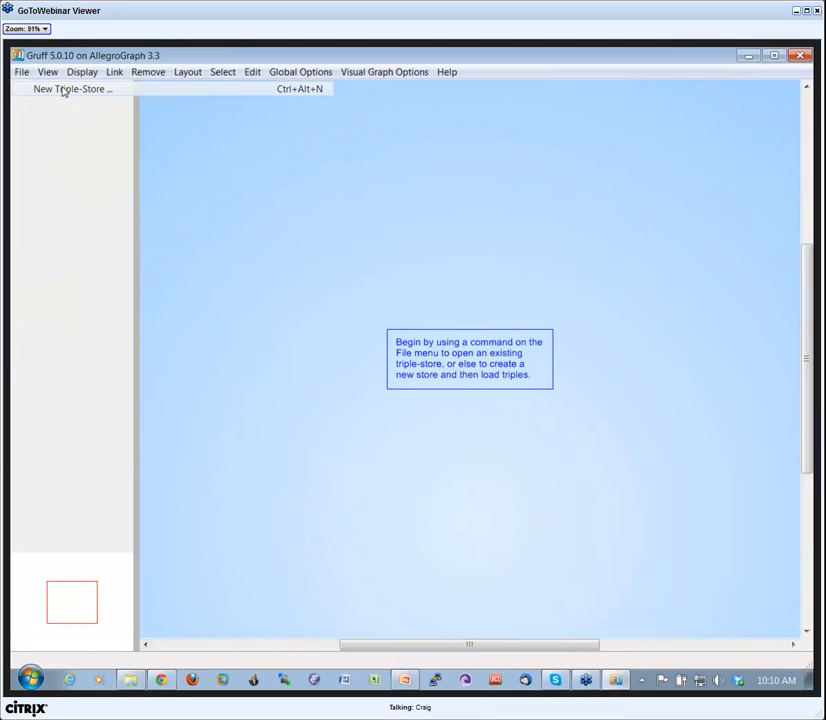
pyautogui.moveTo(401, 329); pyautogui.dragTo(403, 298)
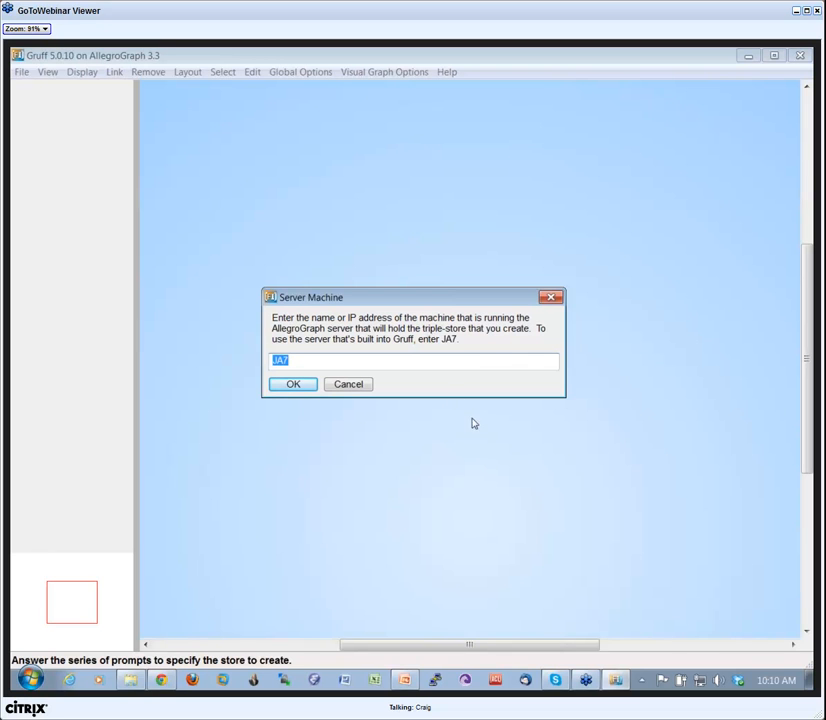
pyautogui.click(293, 386)
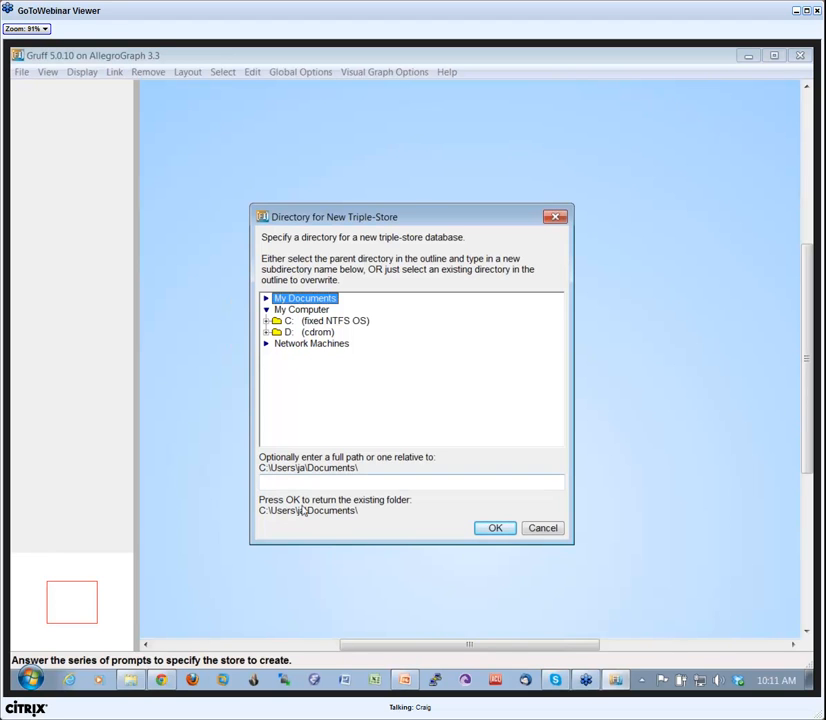
# Create the store in actors.db under the Documents folder, overwriting the existing directory, with an estimate of 200,000 triples.
pyautogui.click(372, 484)
pyautogui.write('actors')
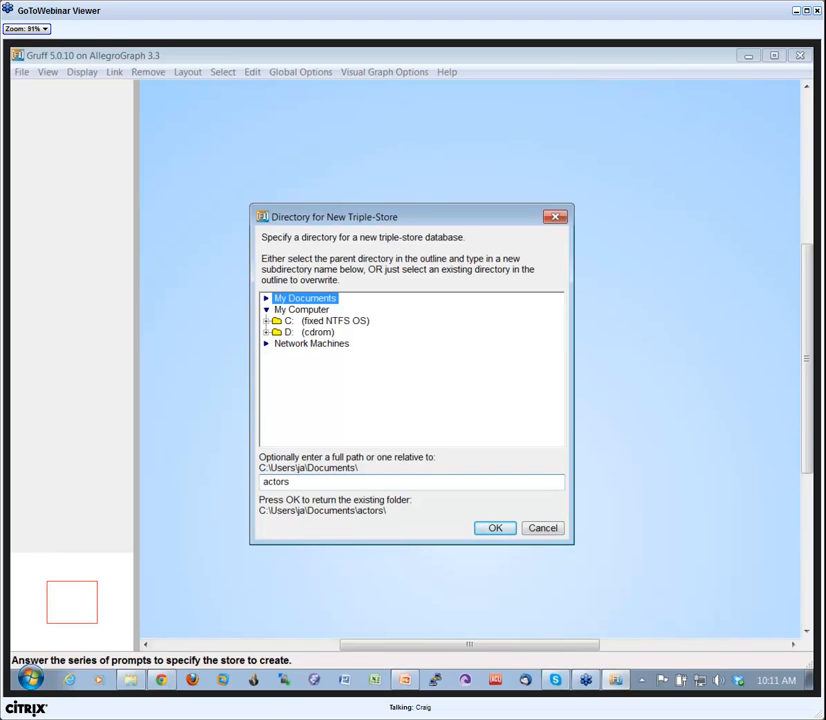
pyautogui.write('.db')
pyautogui.click(499, 529)
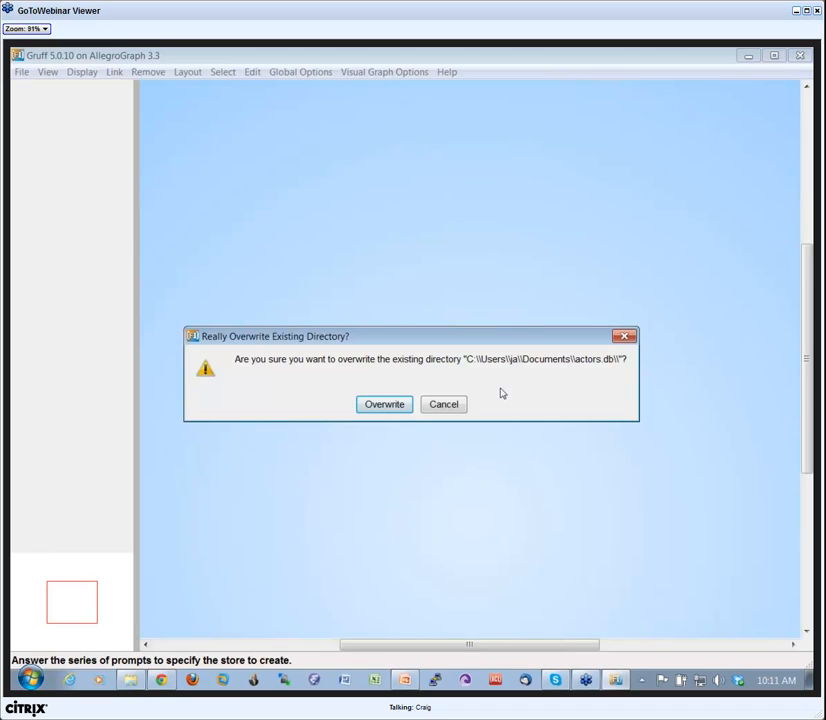
pyautogui.click(376, 407)
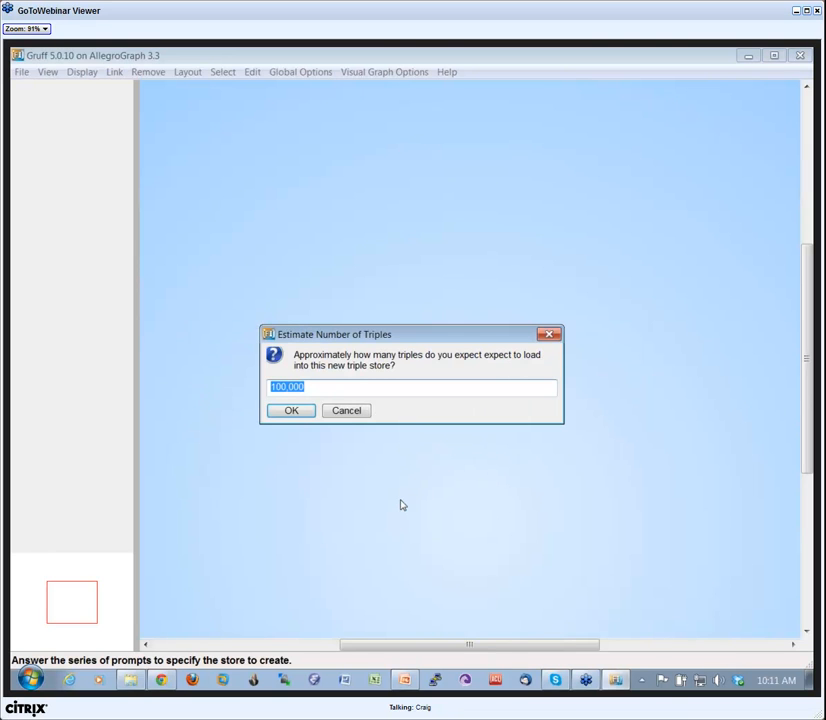
pyautogui.write('200')
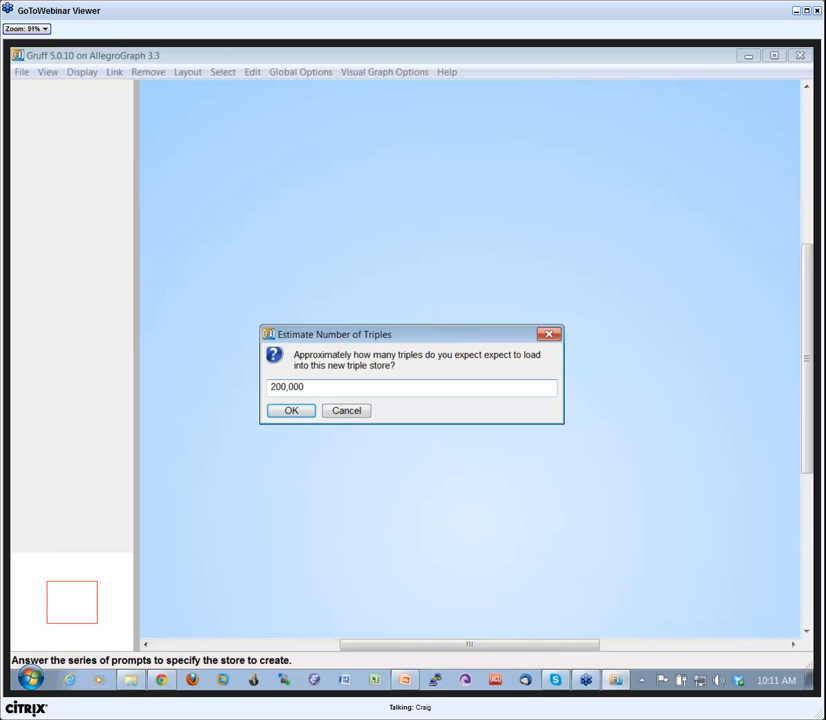
pyautogui.click(290, 412)
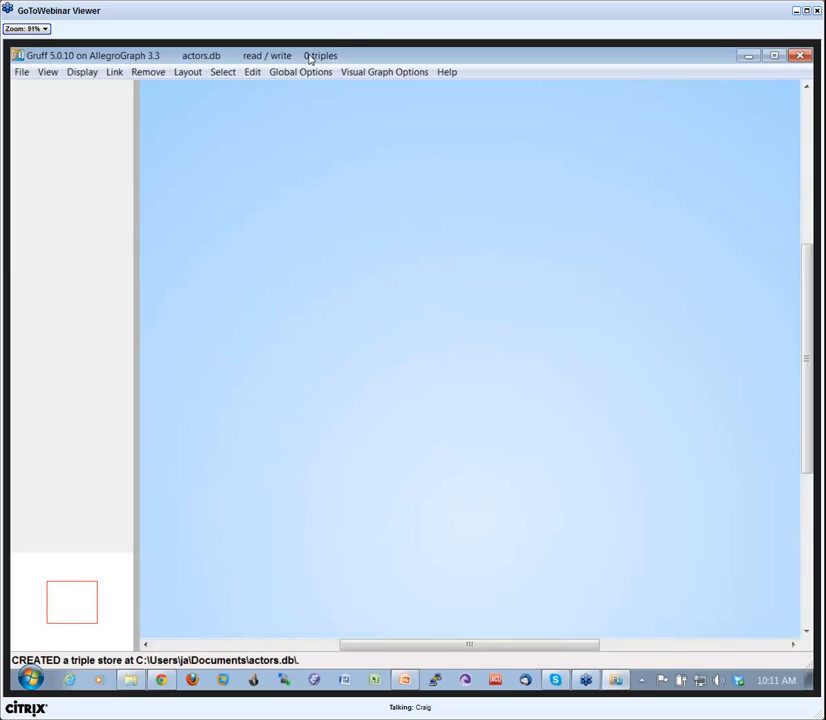
# Choose to load N-Triples from a file and browse to the C:\tmp folder.
pyautogui.click(22, 73)
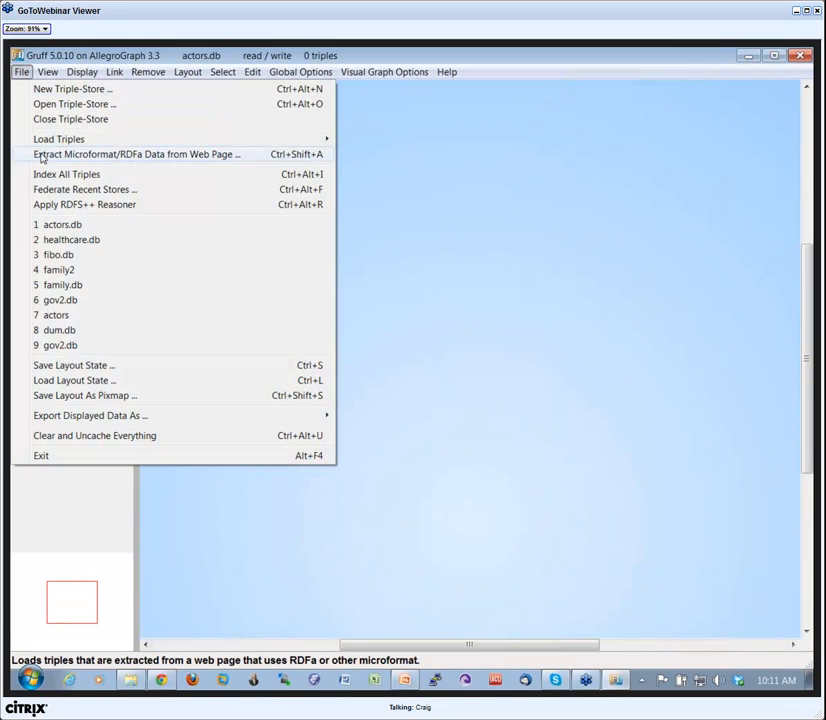
pyautogui.moveTo(81, 138)
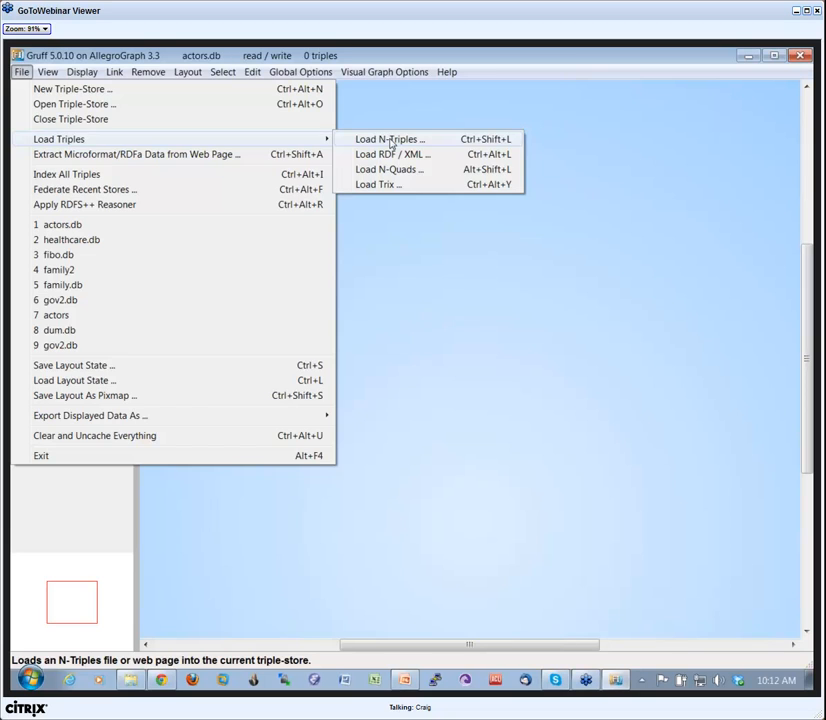
pyautogui.click(390, 141)
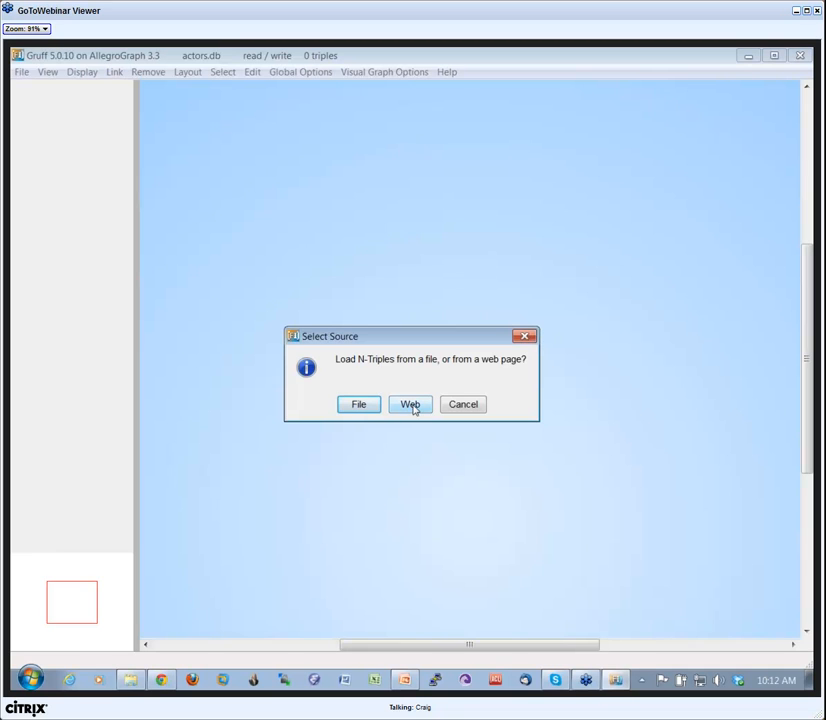
pyautogui.click(360, 406)
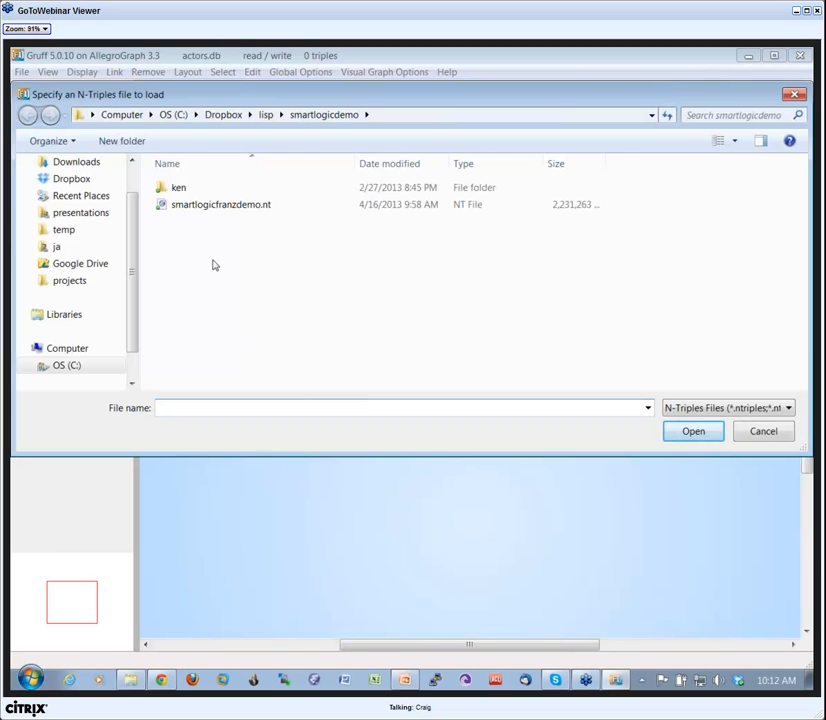
pyautogui.click(175, 116)
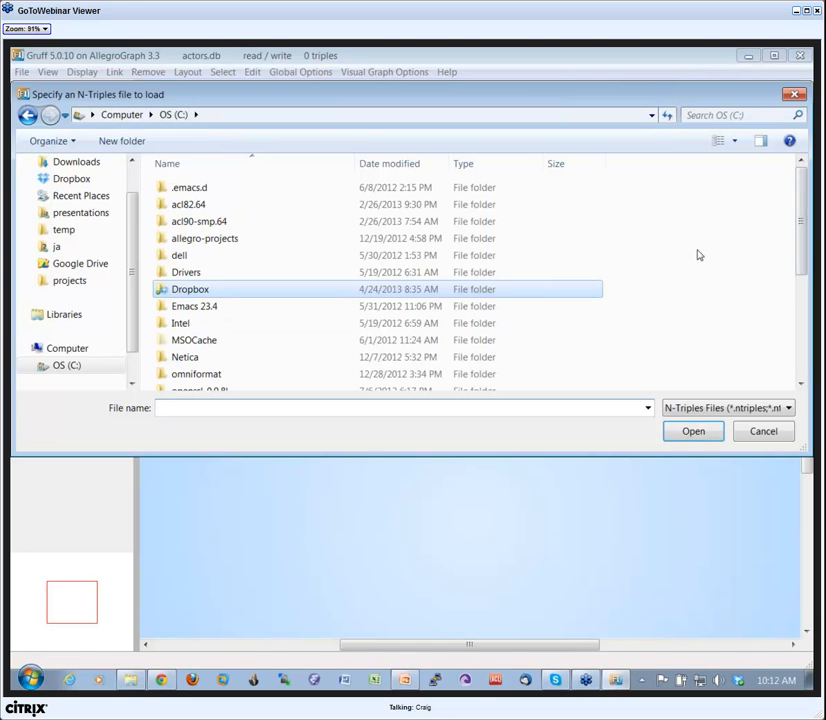
pyautogui.moveTo(803, 267); pyautogui.dragTo(803, 360)
pyautogui.click(175, 344)
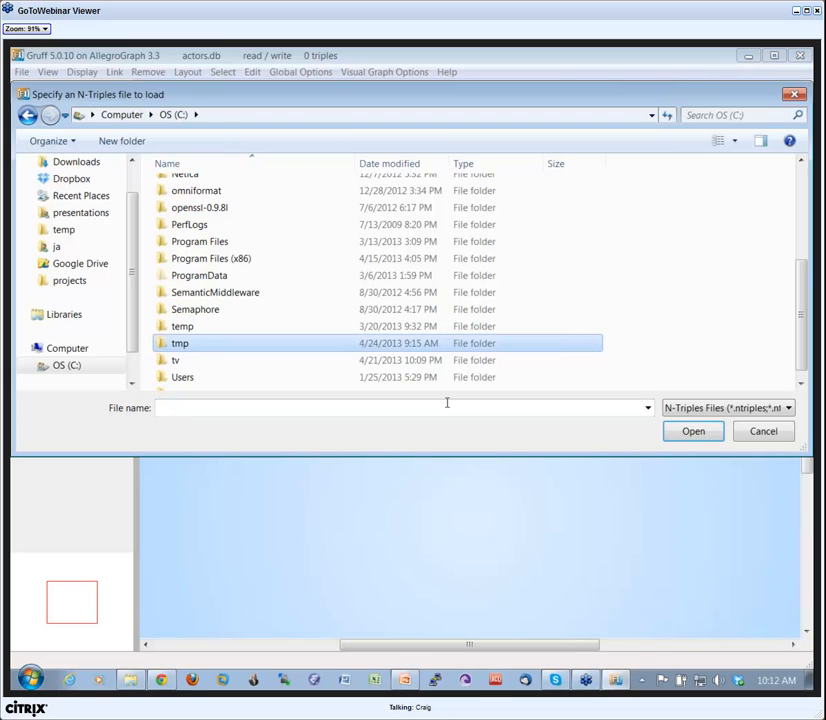
pyautogui.click(688, 434)
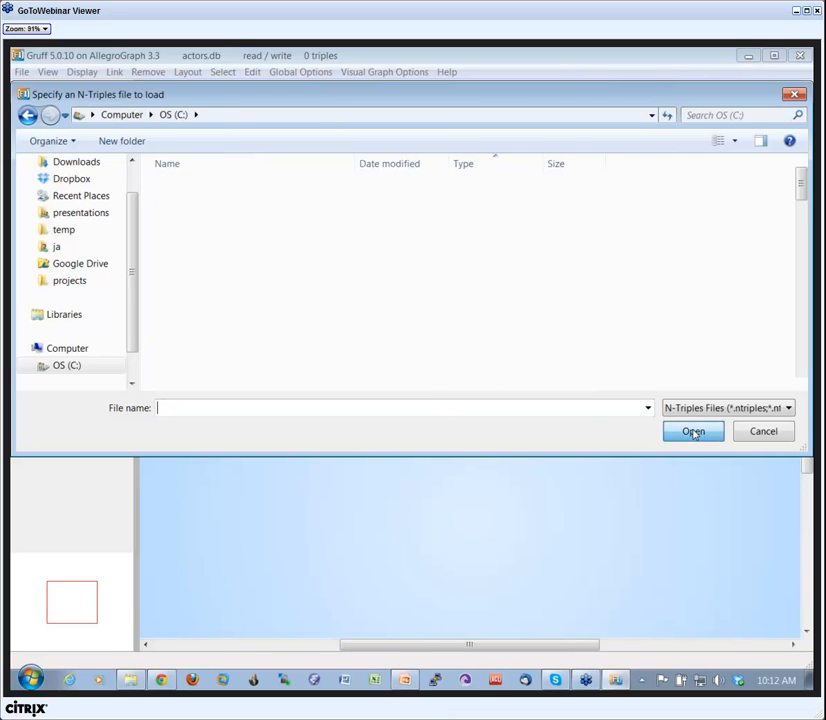
# Load the actors.ntriples file into a graph named franz.
pyautogui.scroll(-17, 798, 358)
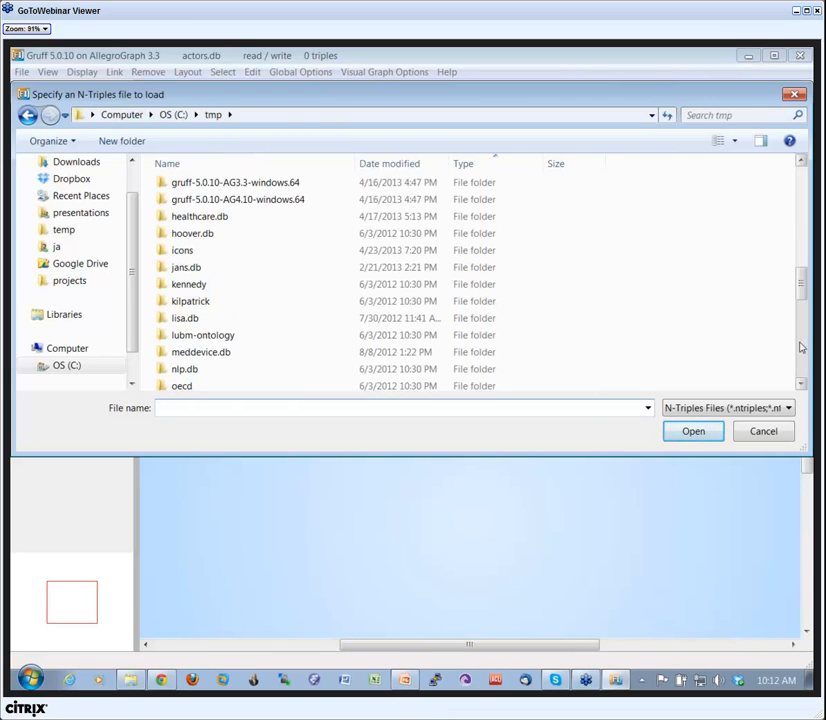
pyautogui.scroll(-4, 798, 358)
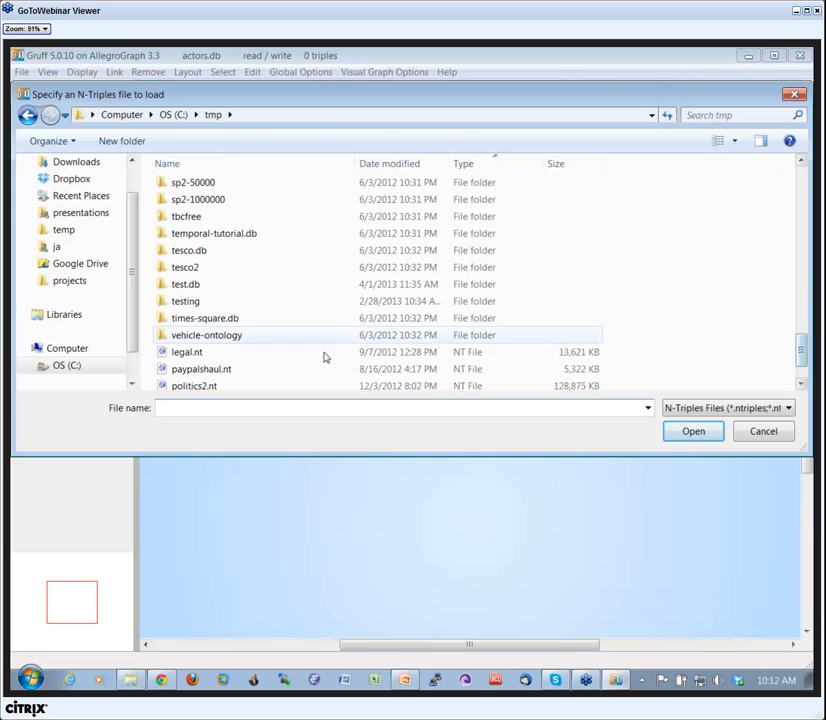
pyautogui.scroll(-1, 800, 350)
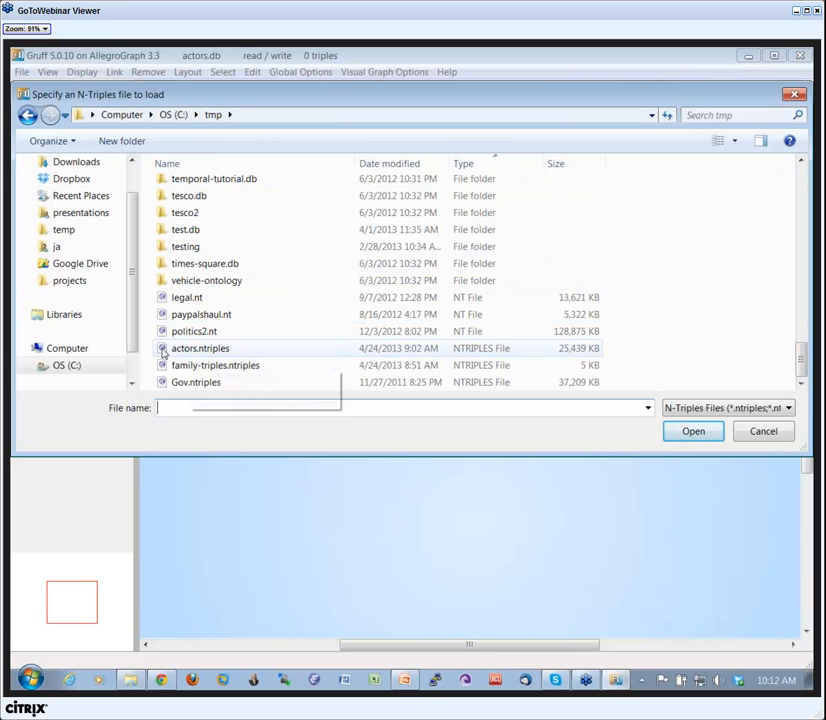
pyautogui.click(185, 348)
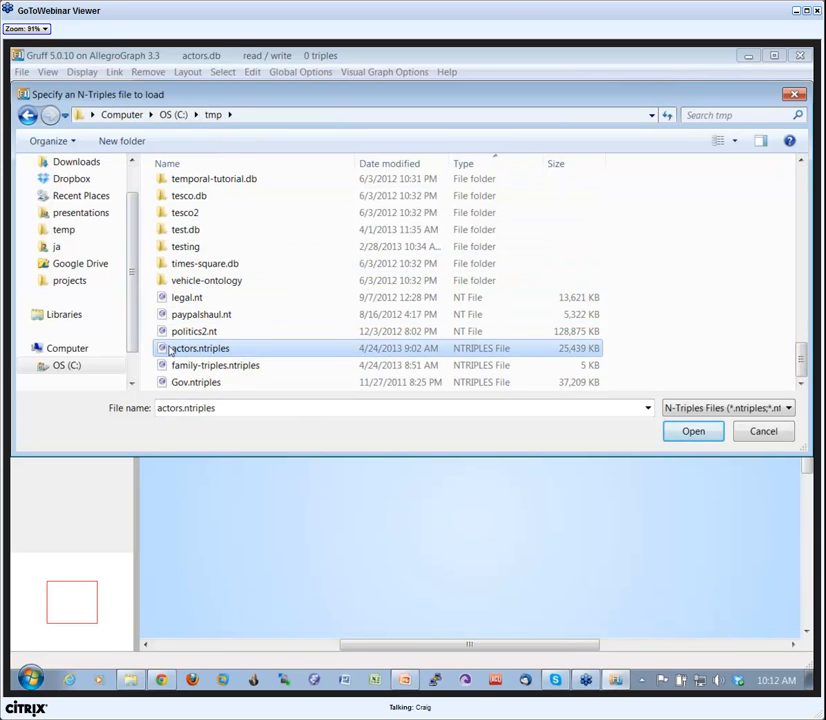
pyautogui.click(691, 433)
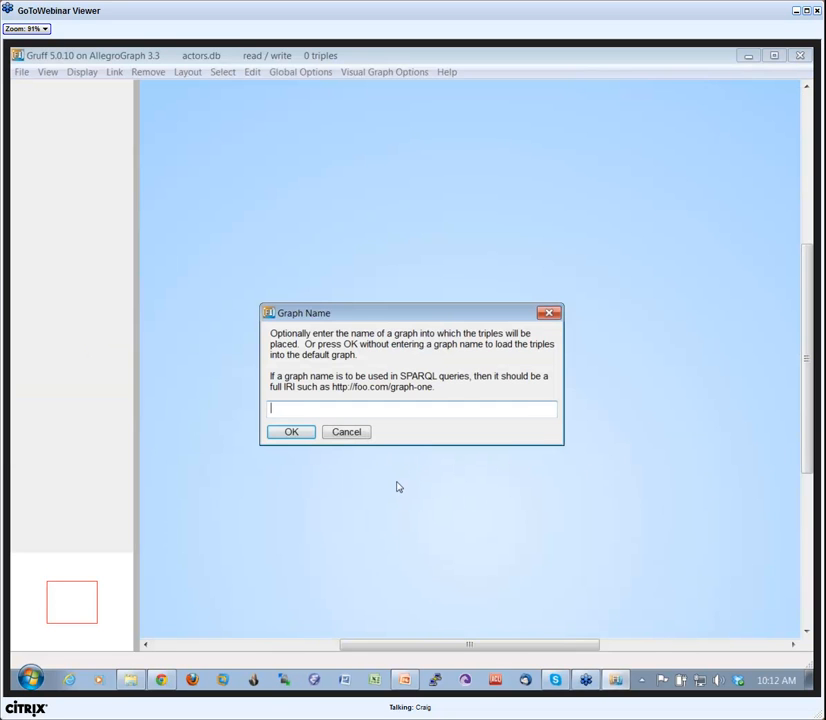
pyautogui.moveTo(414, 315); pyautogui.dragTo(421, 291)
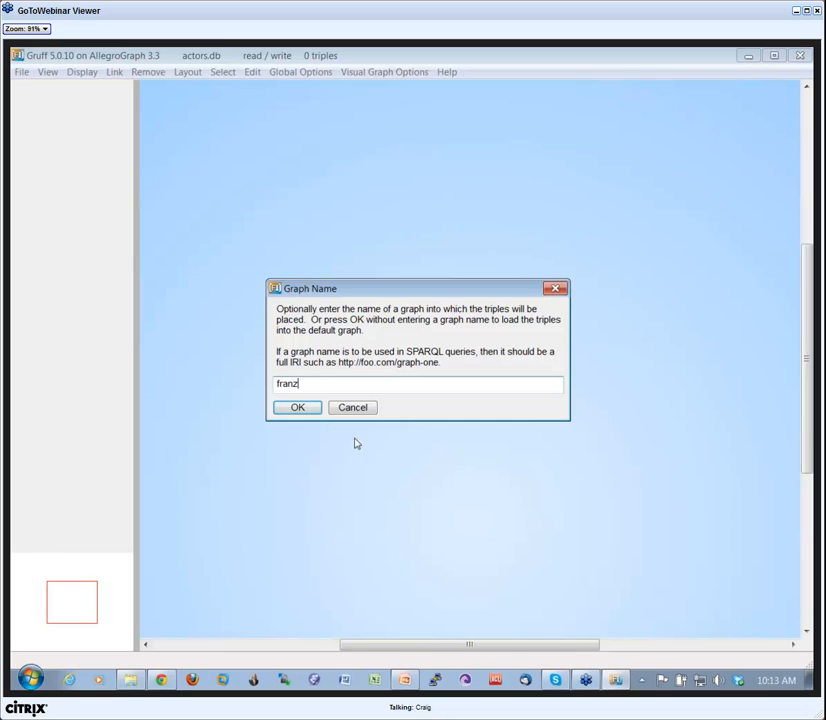
pyautogui.click(298, 408)
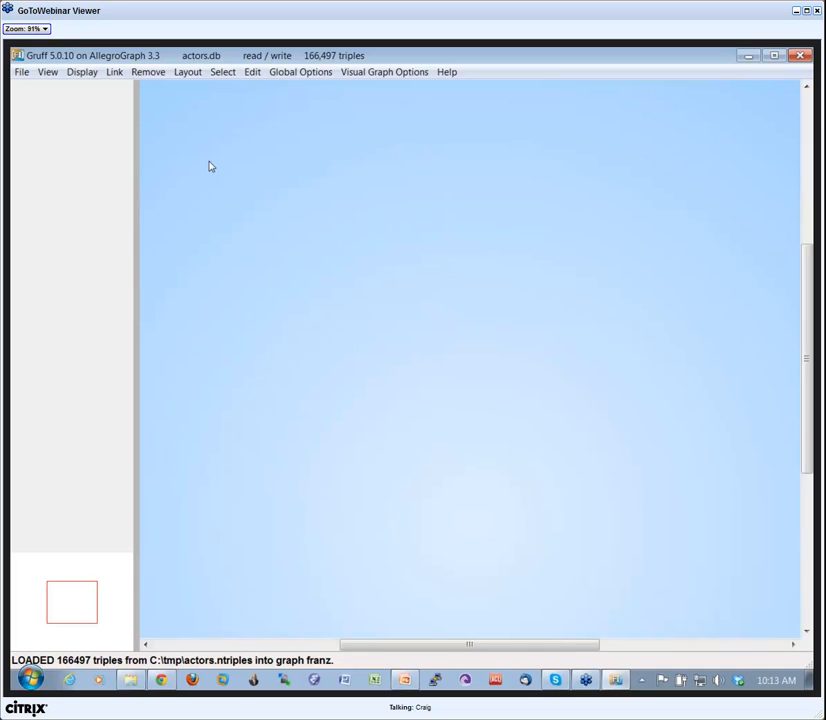
# Display all triples up to the limit to look over the visual graph, and remove all nodes from the display.
pyautogui.click(84, 74)
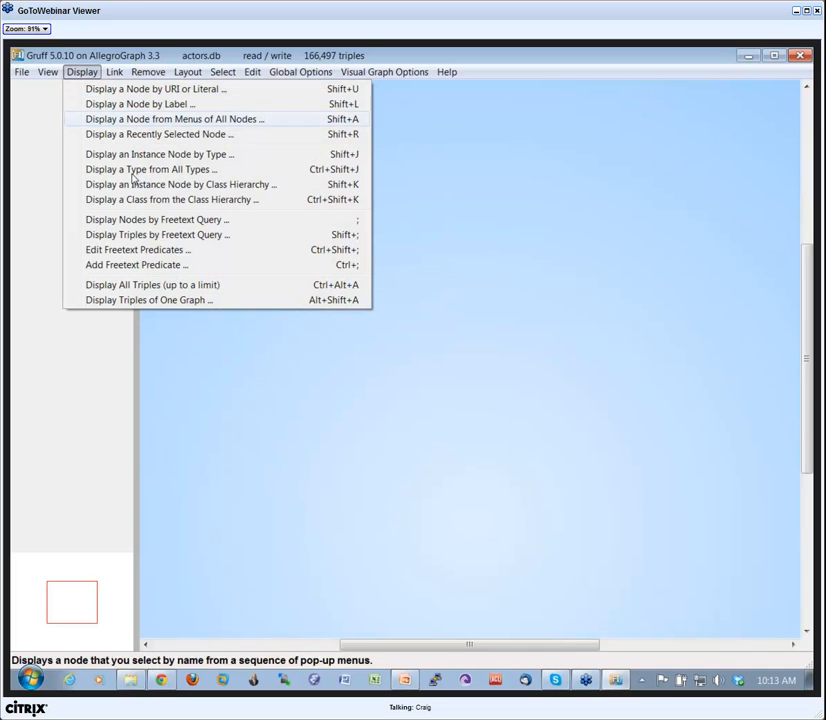
pyautogui.click(169, 288)
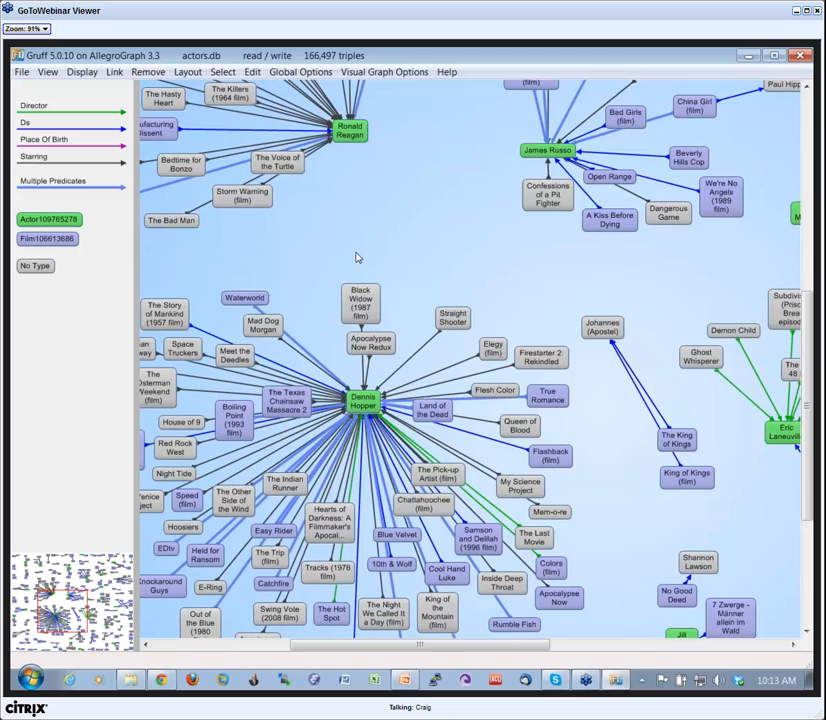
pyautogui.moveTo(356, 253); pyautogui.dragTo(437, 390)
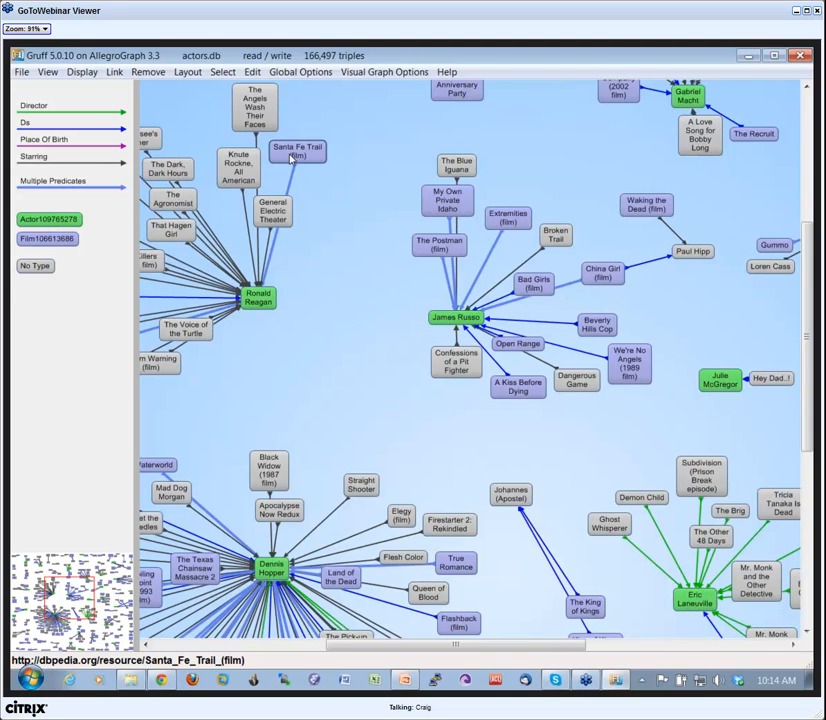
pyautogui.moveTo(293, 157)
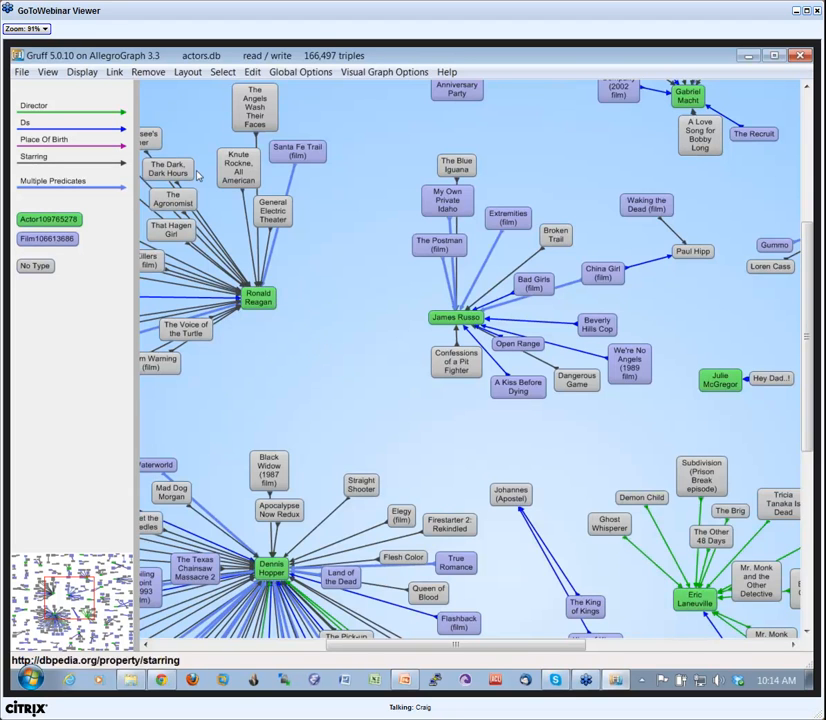
pyautogui.click(148, 72)
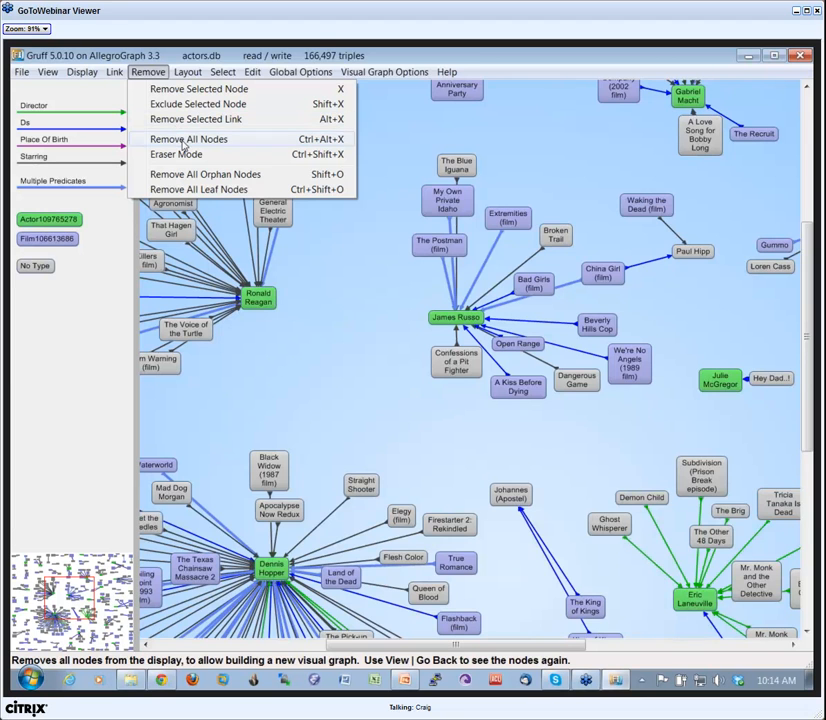
pyautogui.click(183, 145)
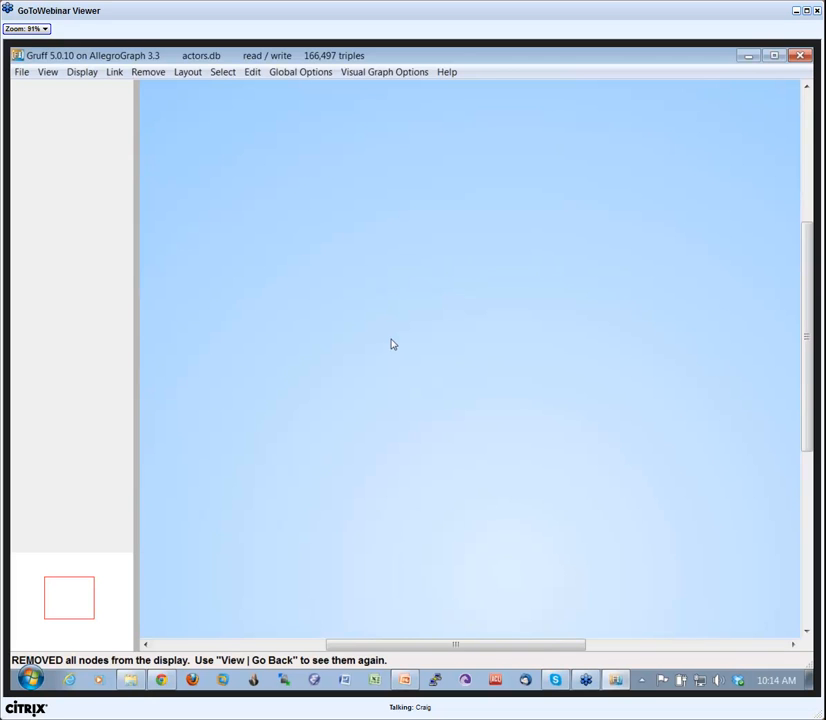
# Index the Comment and Label predicates for freetext queries.
pyautogui.click(86, 75)
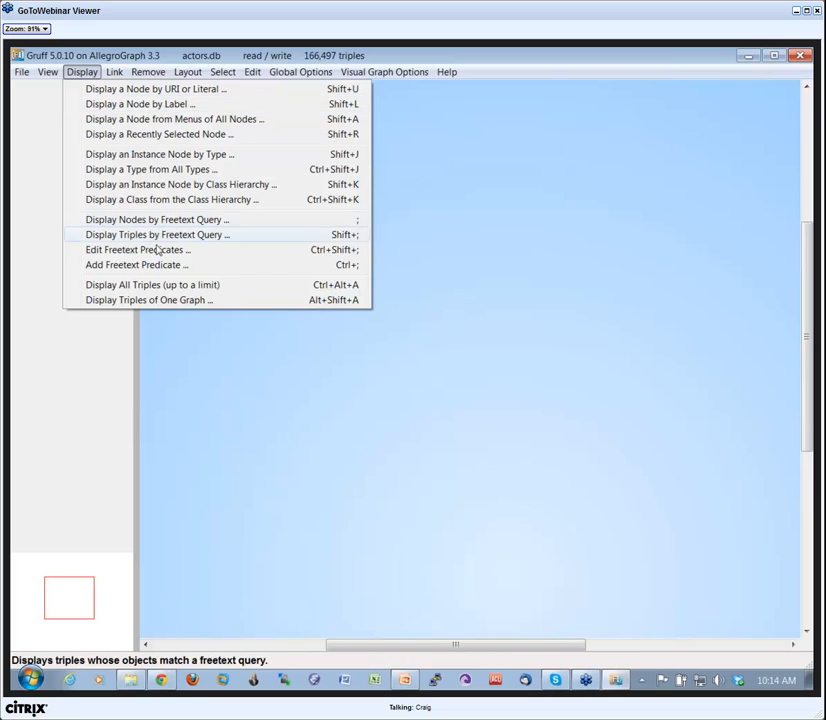
pyautogui.click(161, 251)
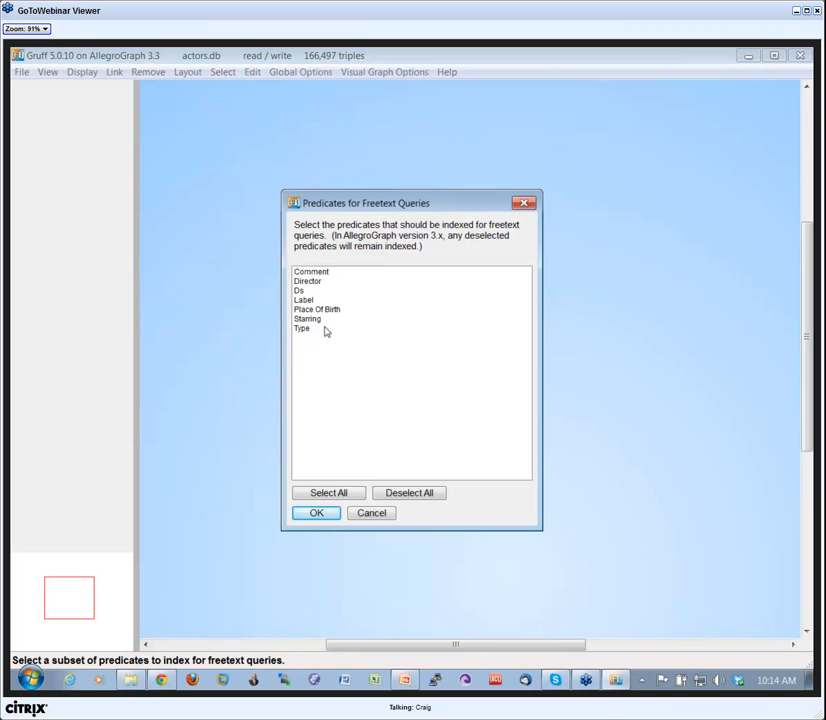
pyautogui.moveTo(353, 202); pyautogui.dragTo(364, 192)
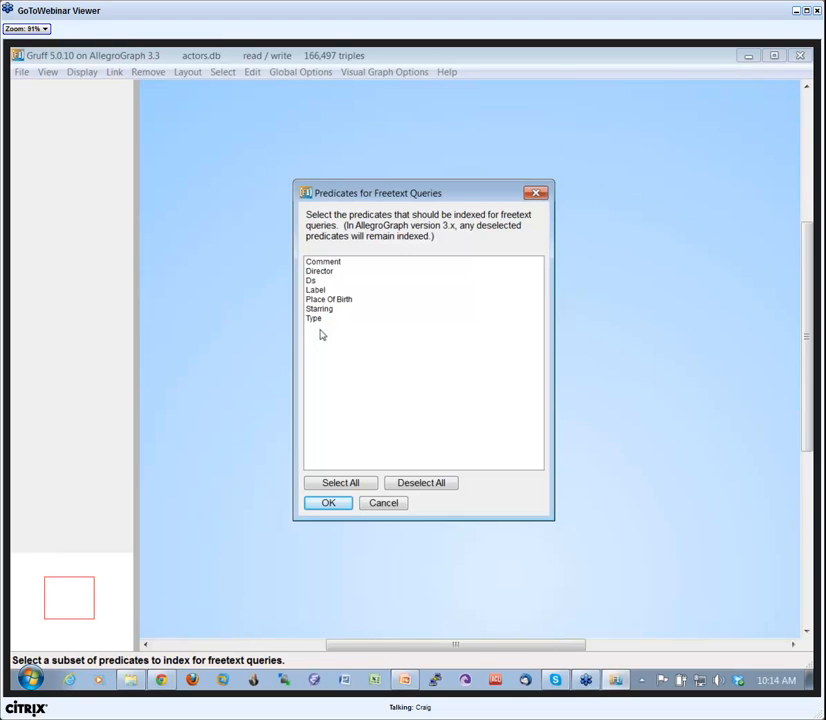
pyautogui.click(320, 262)
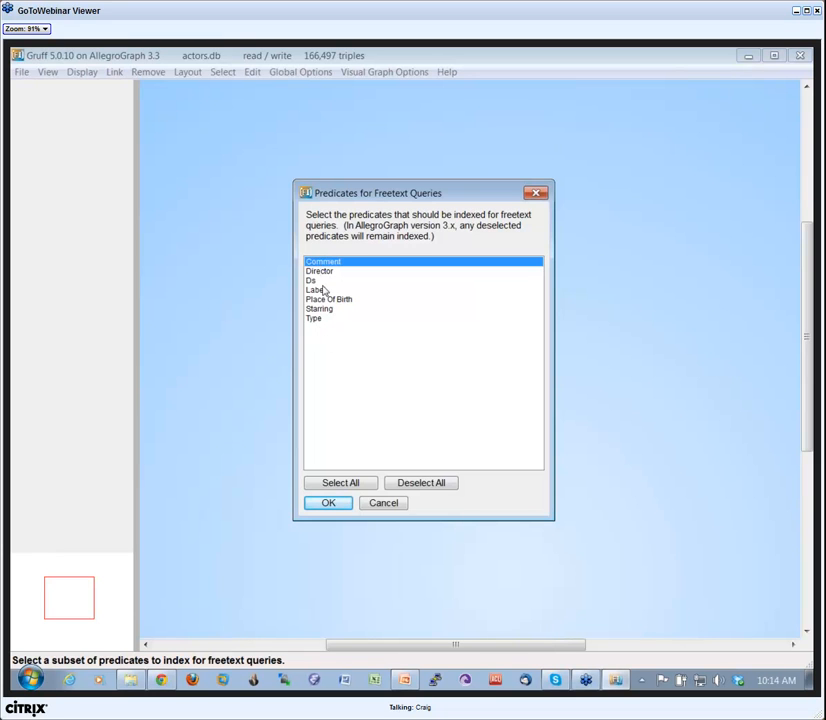
pyautogui.click(318, 290)
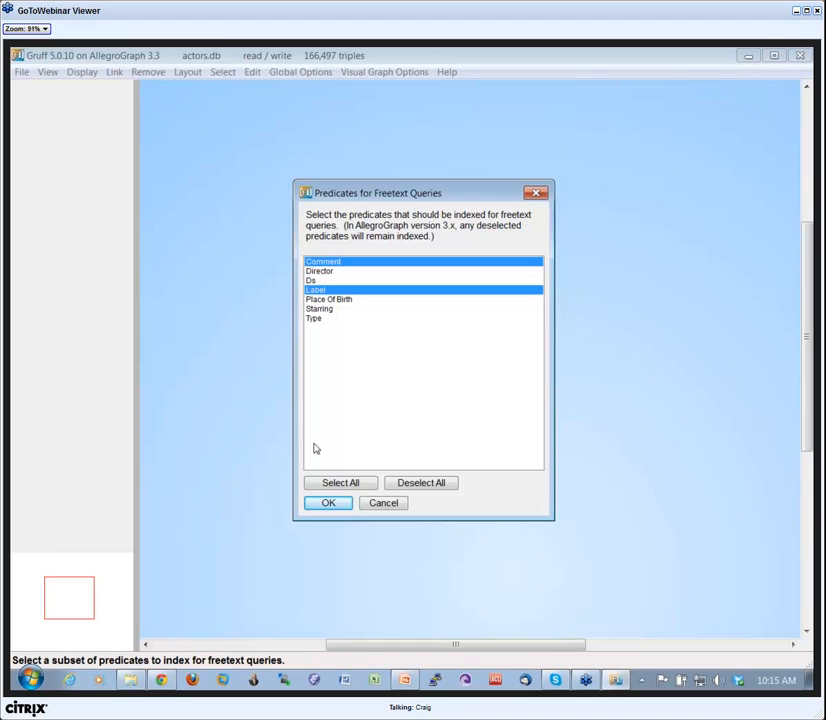
pyautogui.click(329, 503)
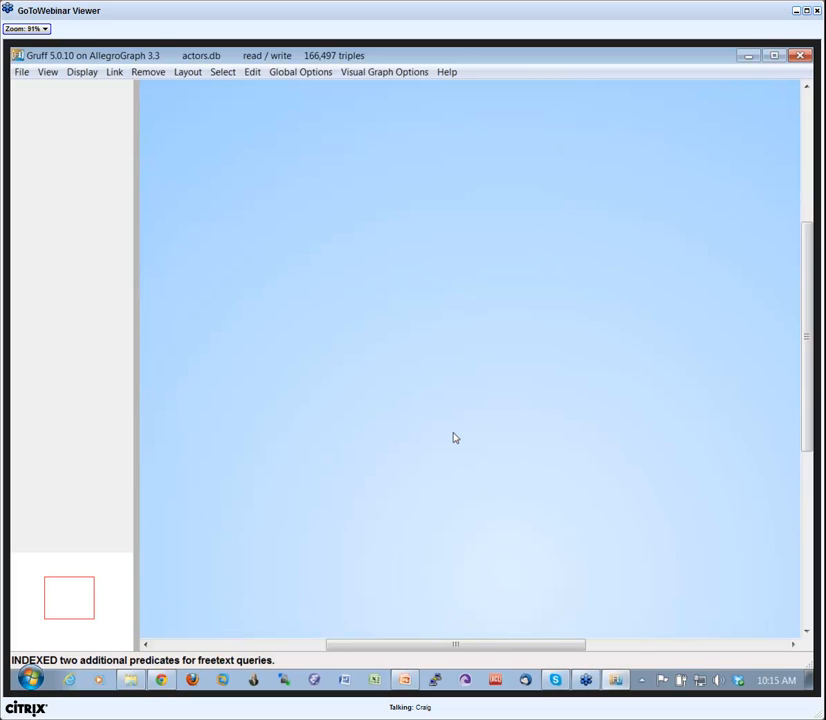
# Run a freetext query for "arnold", display the Arnold Schwarzenegger node, and move it toward the graph's upper left.
pyautogui.press('f')
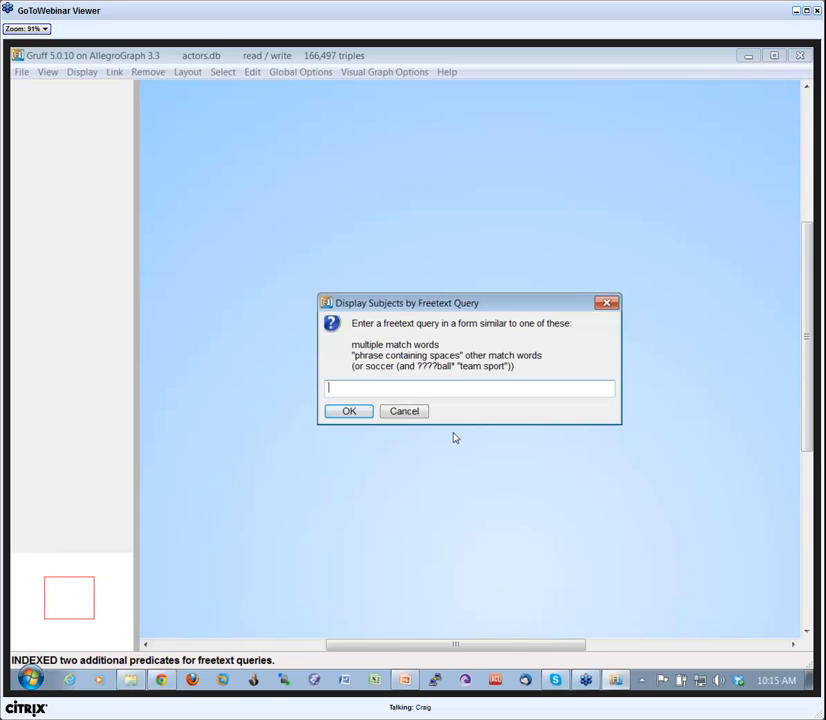
pyautogui.write('arnold')
pyautogui.press('Return')
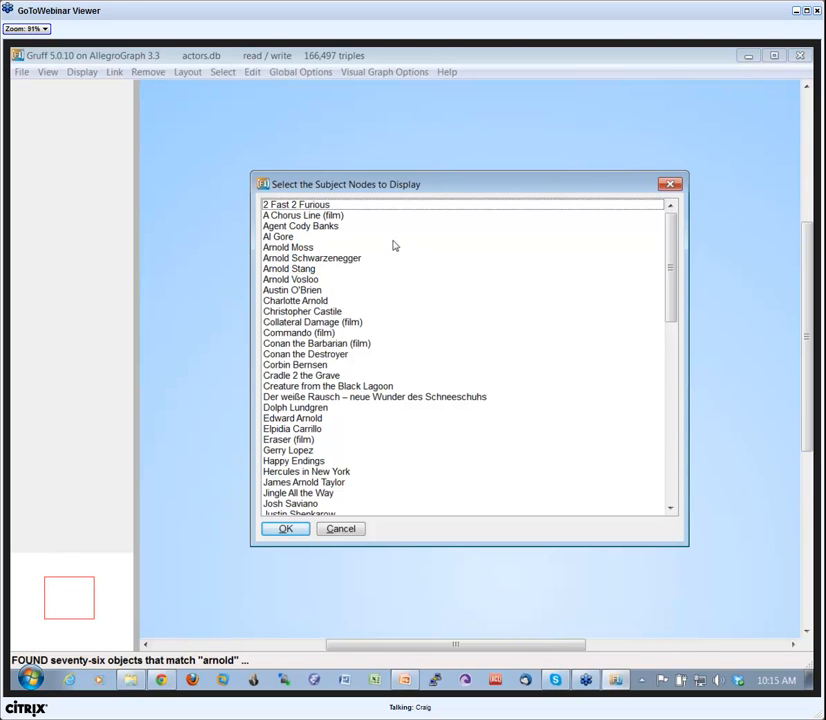
pyautogui.moveTo(673, 267); pyautogui.dragTo(623, 251)
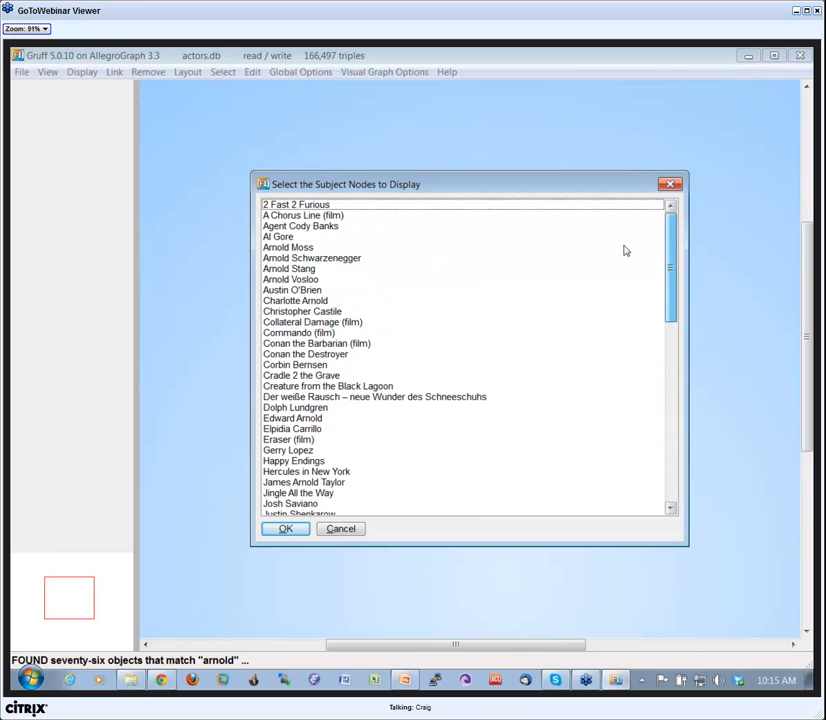
pyautogui.click(290, 258)
pyautogui.click(285, 528)
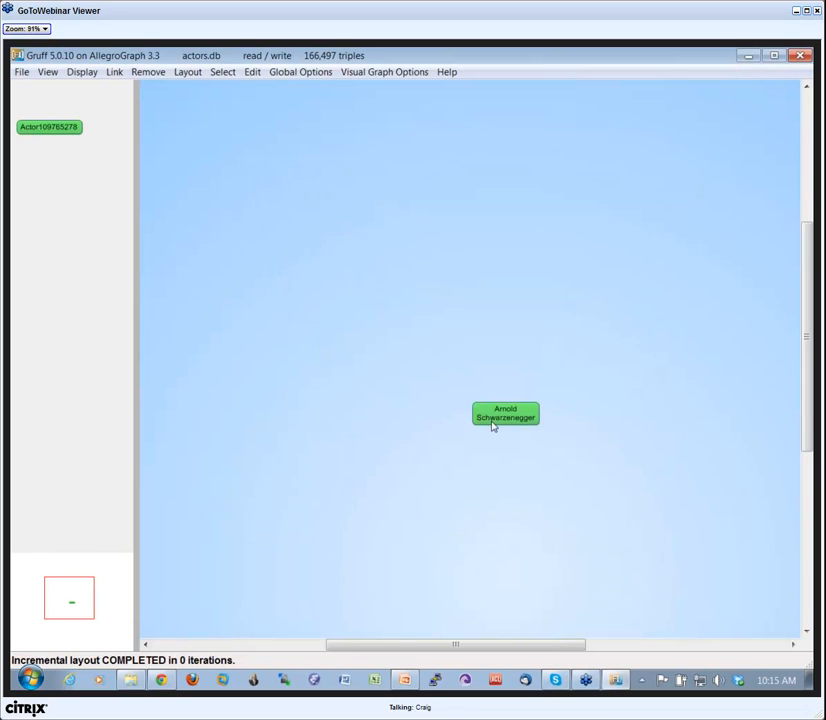
pyautogui.moveTo(492, 408); pyautogui.dragTo(331, 290)
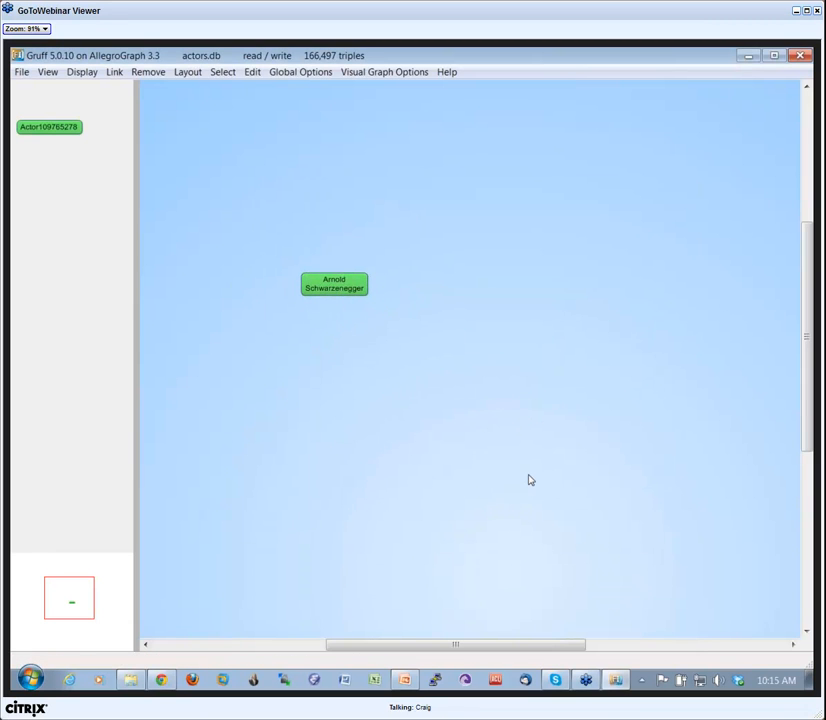
# Run a freetext query for "kevin bacon", display the Kevin Bacon node, and move it to the lower right of the Arnold Schwarzenegger node.
pyautogui.write('fkevin bacon')
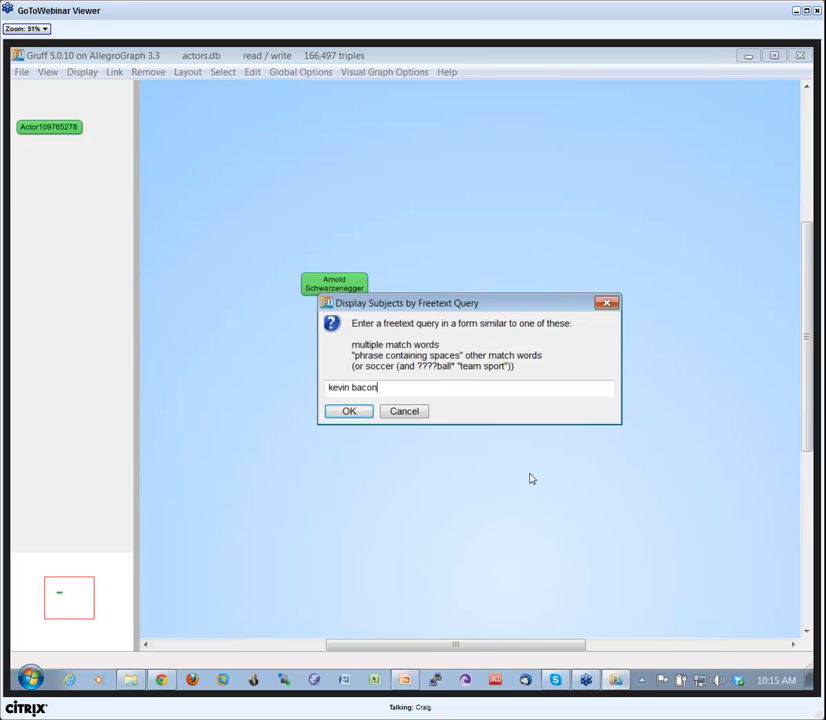
pyautogui.press('Return')
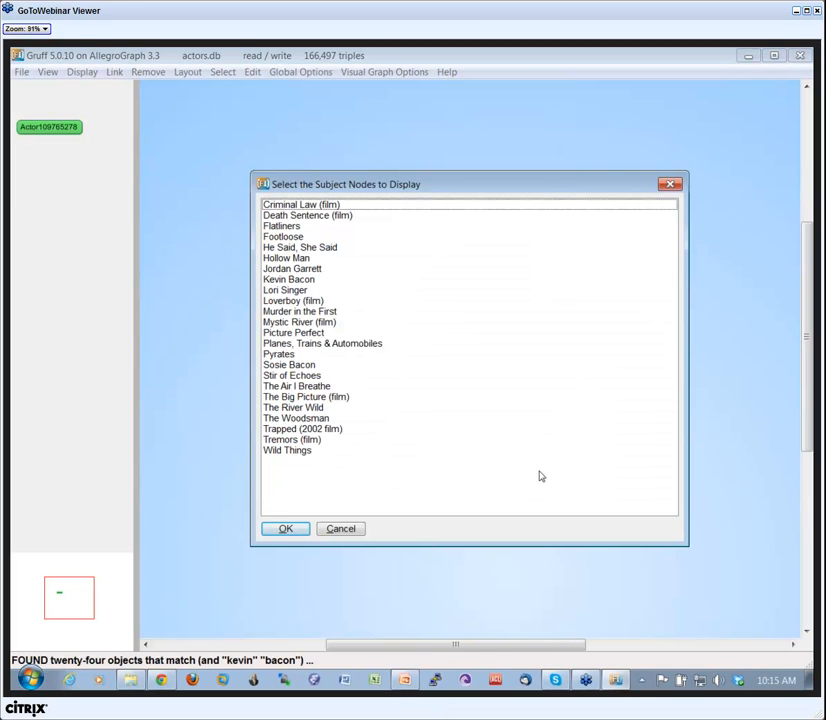
pyautogui.click(305, 281)
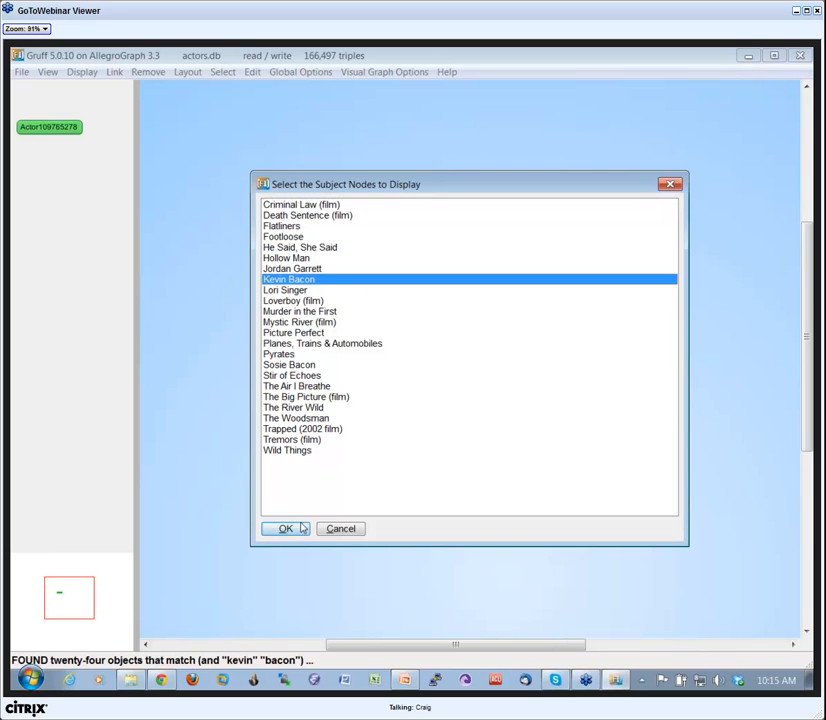
pyautogui.click(290, 528)
pyautogui.moveTo(476, 361); pyautogui.dragTo(587, 430)
# Select the Kevin Bacon node and set the current predicates to Director, Ds and Starring.
pyautogui.click(346, 289)
pyautogui.click(585, 430)
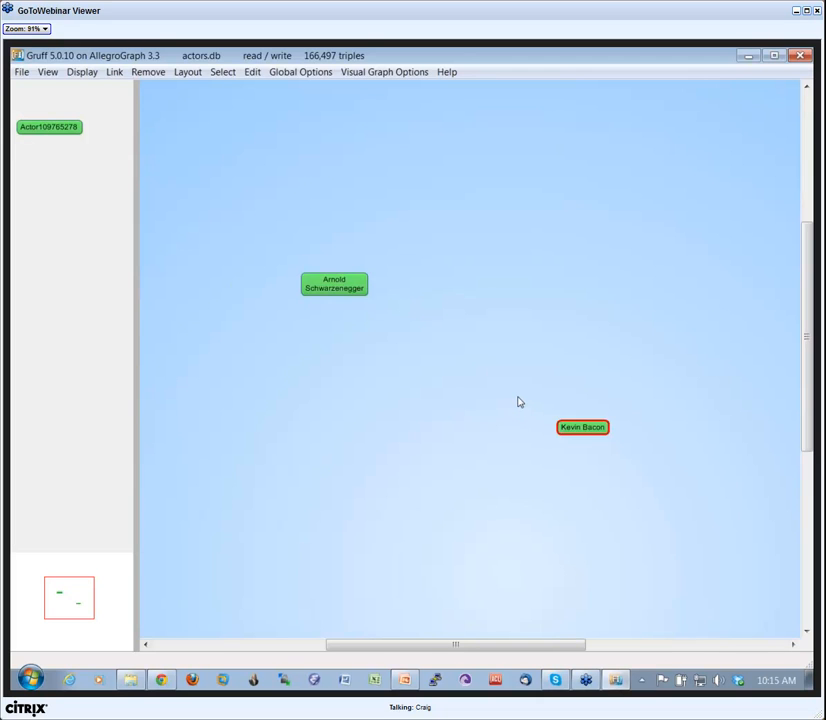
pyautogui.press('p')
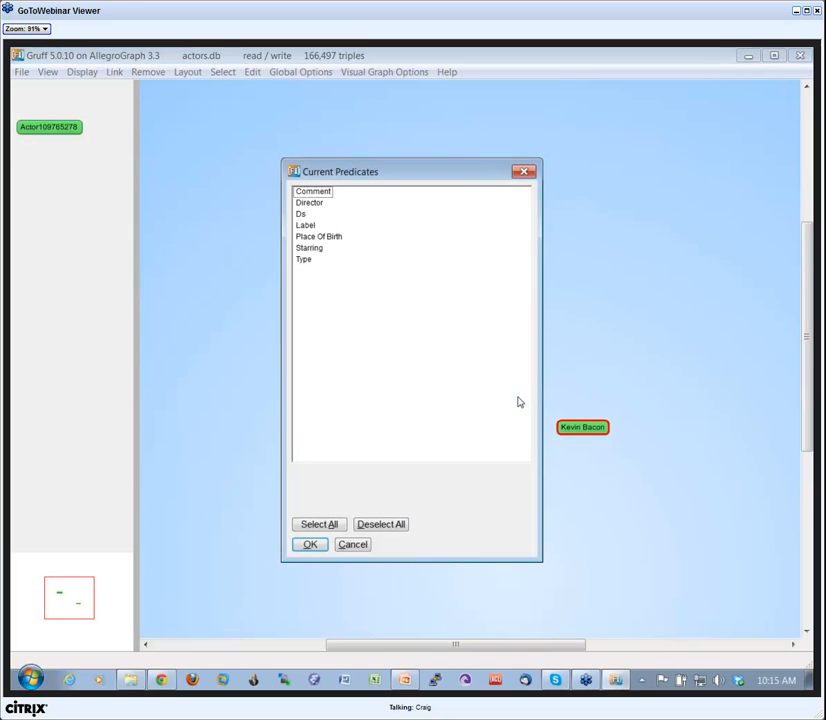
pyautogui.click(312, 249)
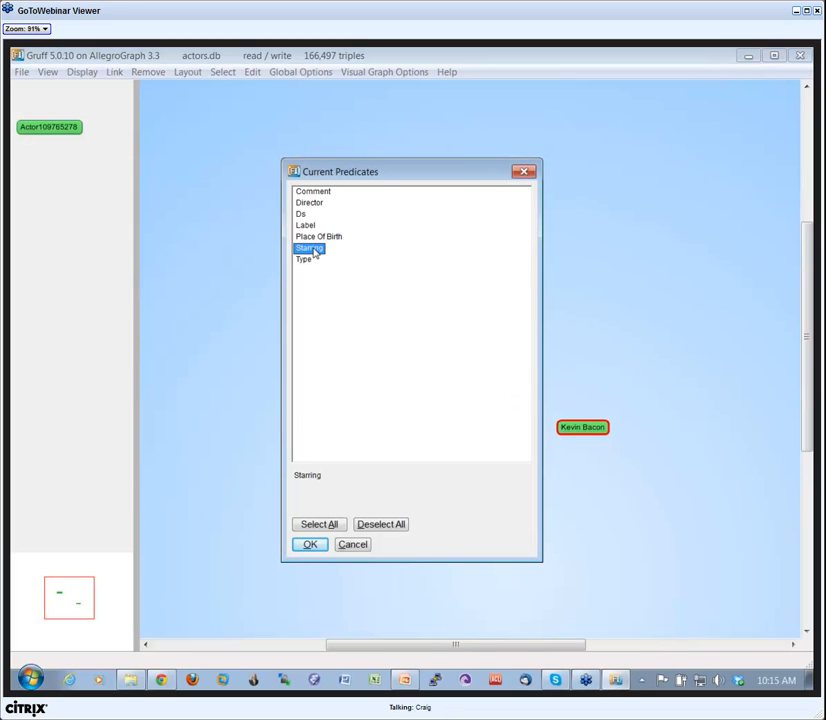
pyautogui.keyDown('ctrl'); pyautogui.click(308, 203); pyautogui.keyUp('ctrl')
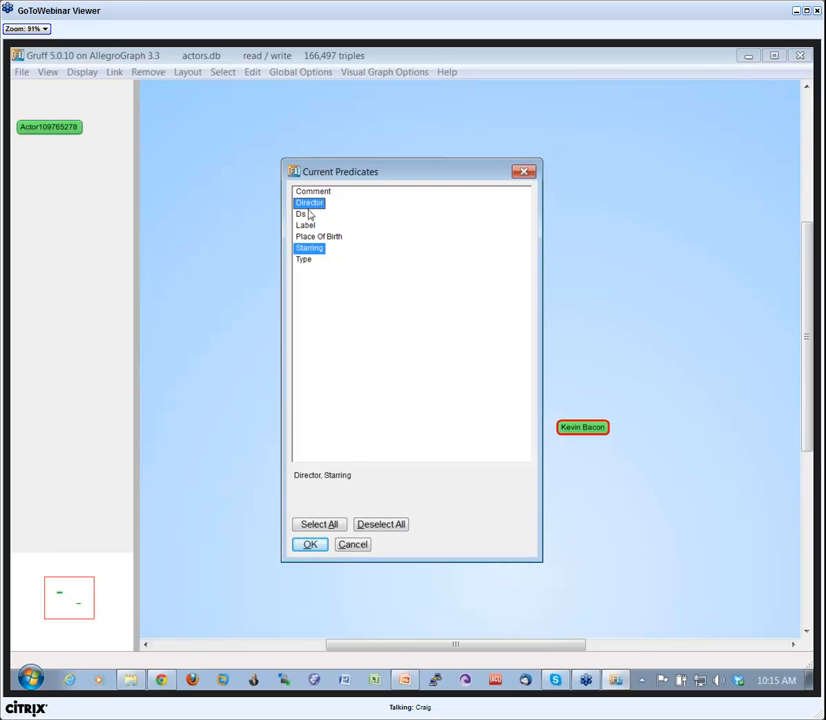
pyautogui.keyDown('ctrl'); pyautogui.click(301, 214); pyautogui.keyUp('ctrl')
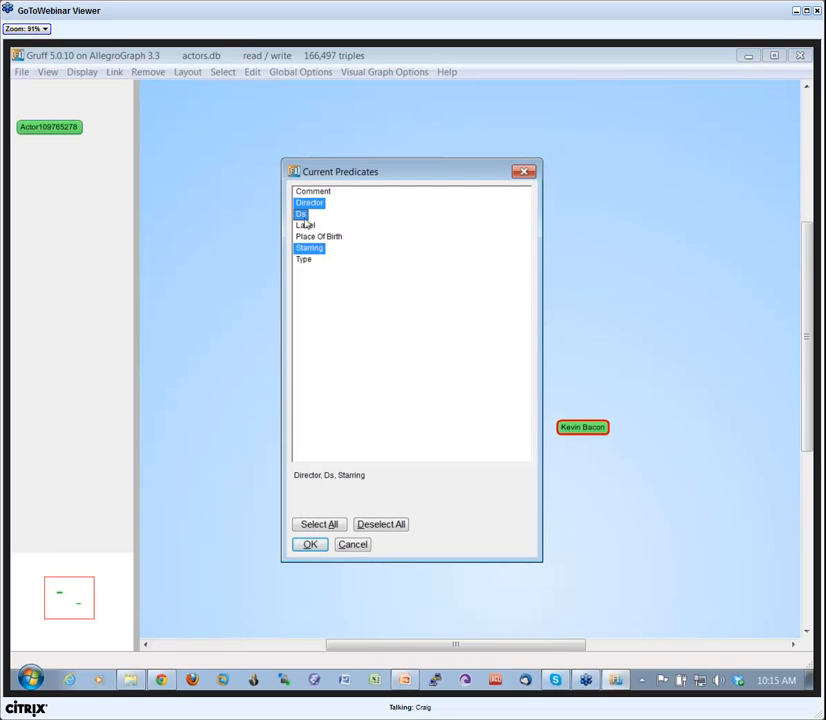
pyautogui.click(310, 545)
# Find the paths between the Kevin Bacon and Arnold Schwarzenegger nodes and redo the layout of the resulting graph.
pyautogui.press('p')
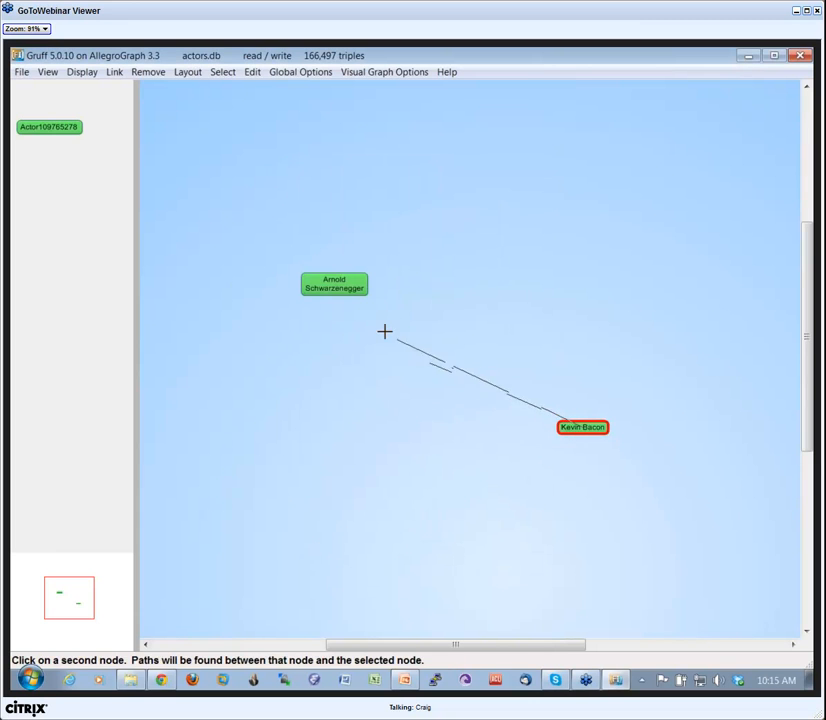
pyautogui.click(349, 287)
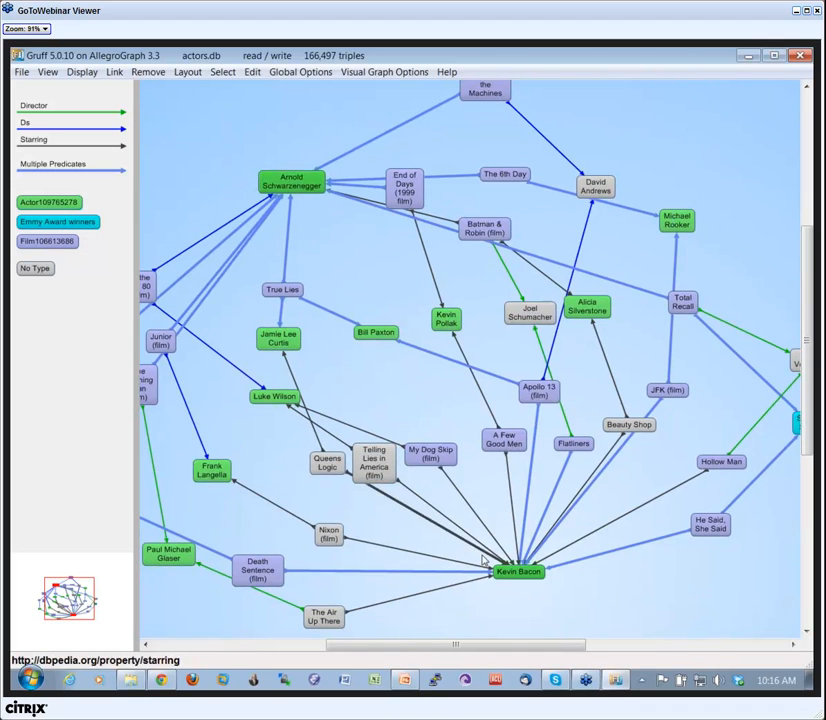
pyautogui.press('-')
pyautogui.press('-')
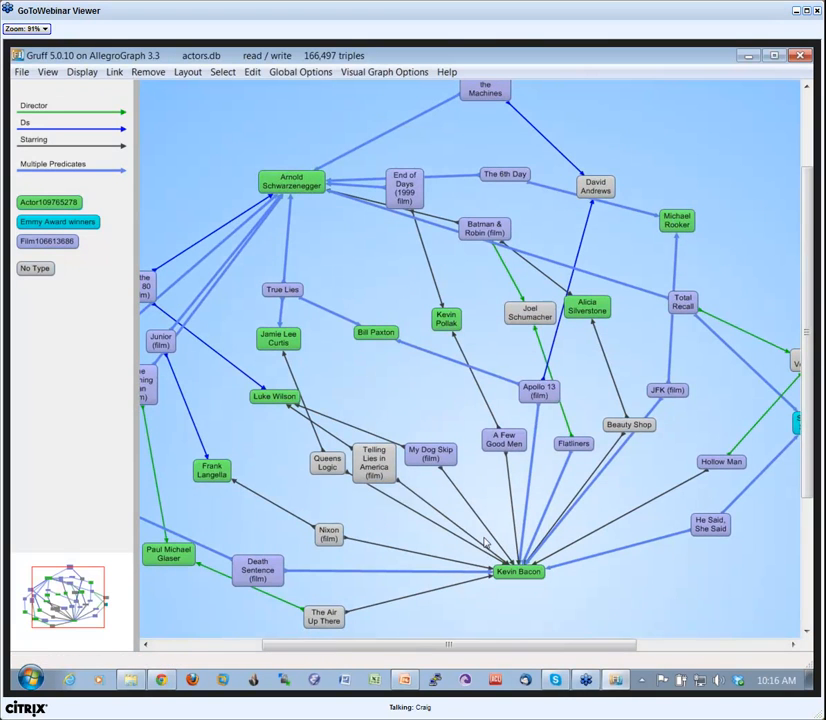
pyautogui.press('r')
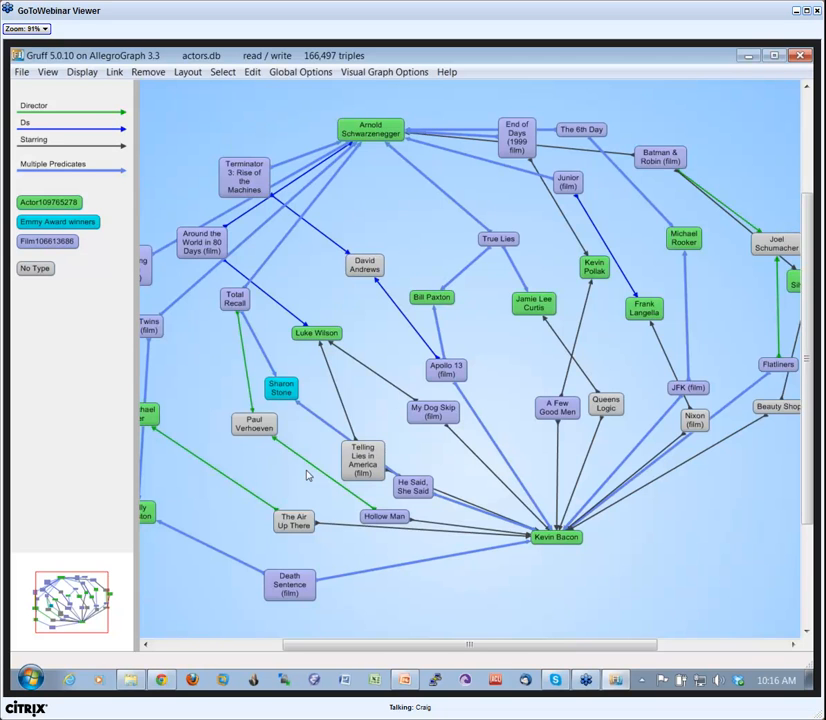
# Switch to the Gruff webinar presentation in PowerPoint and start the slide show at the "Manage your triple store" slide.
pyautogui.hotkey('alt', 'Tab')
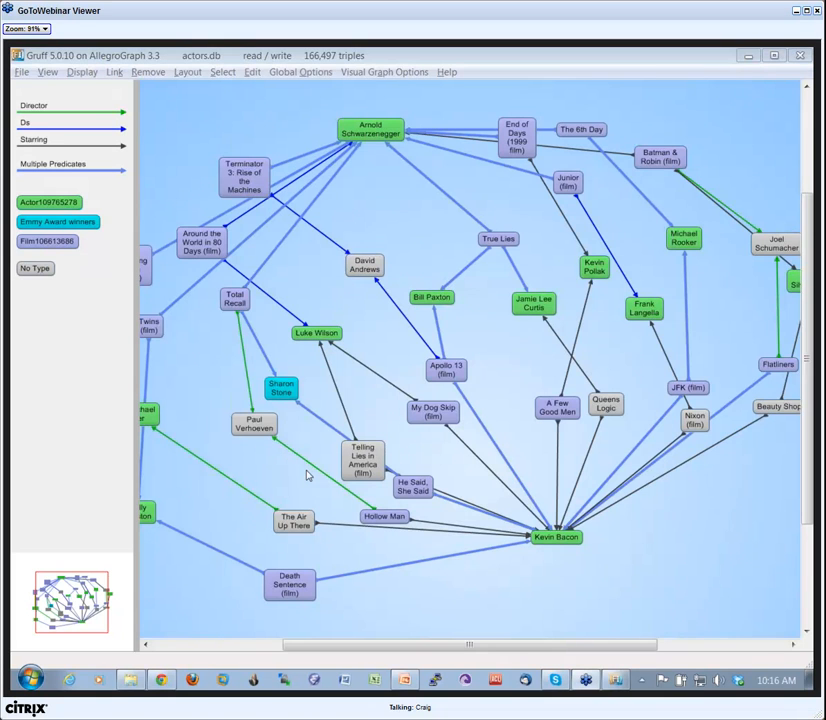
pyautogui.hotkey('alt', 'Tab')
pyautogui.hotkey('alt', 'Tab')
pyautogui.hotkey('alt', 'Tab')
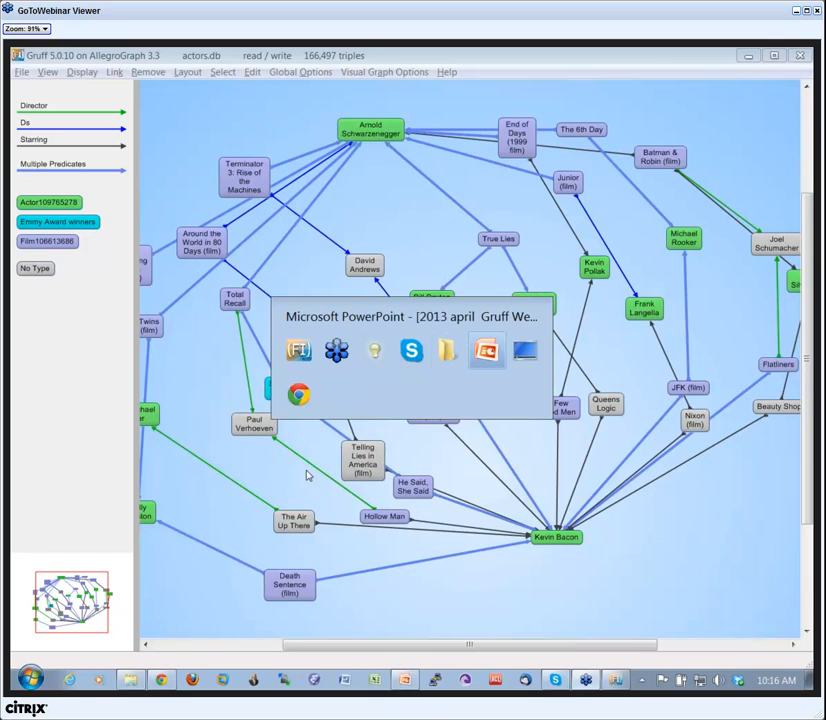
pyautogui.hotkey('alt', 'Tab')
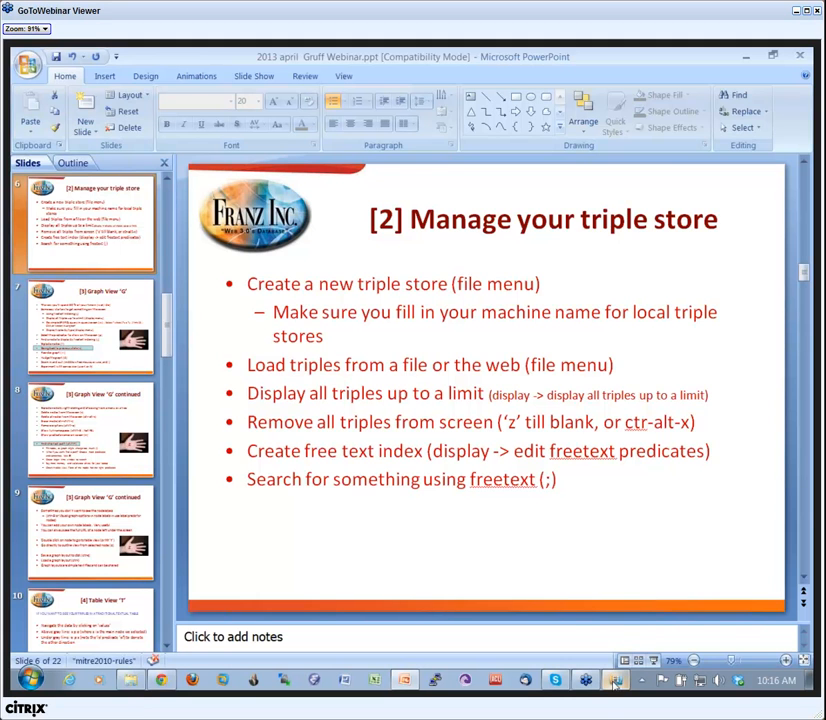
pyautogui.click(654, 661)
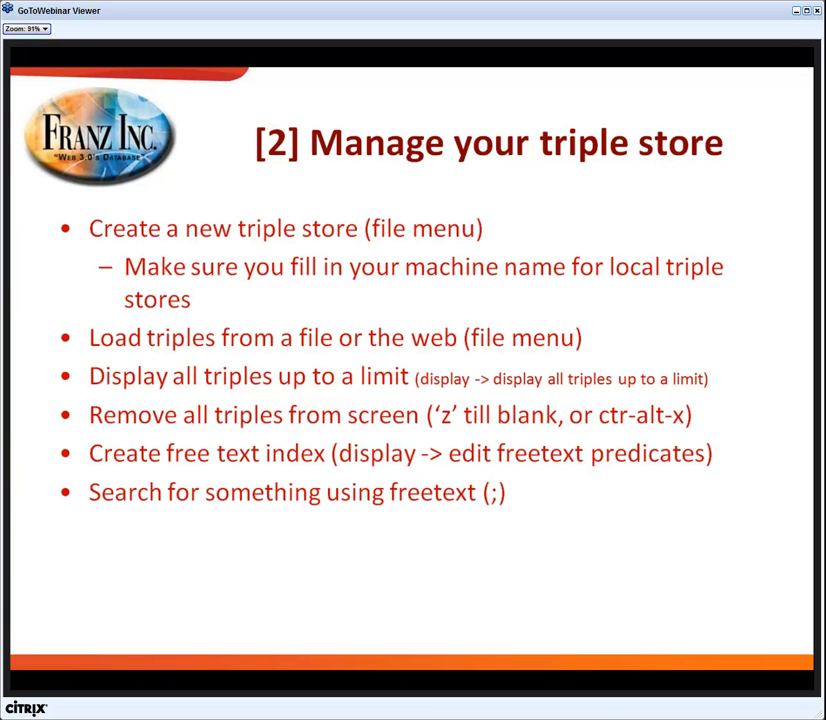
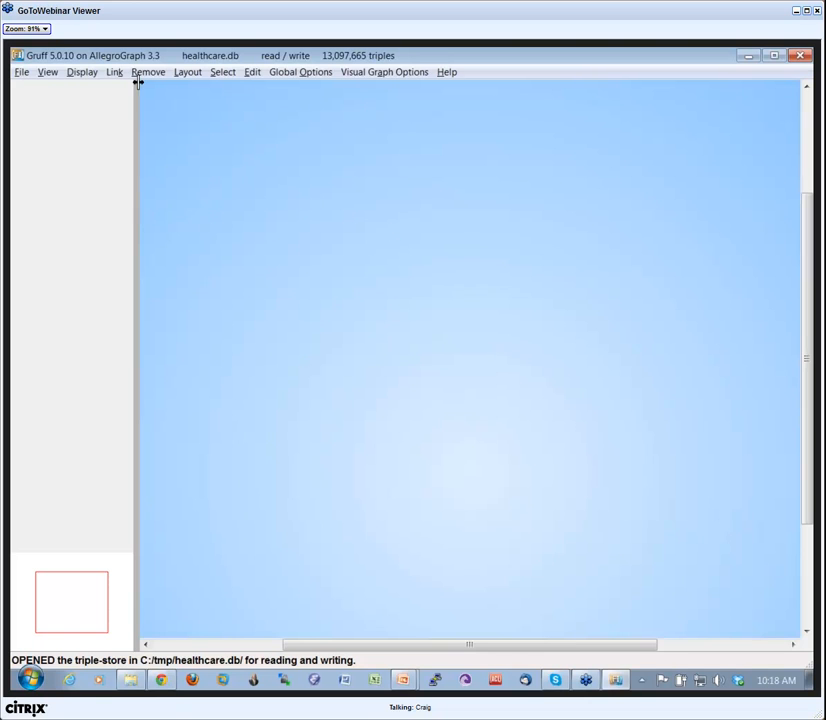
# Display all triples of the healthcare store up to the limit and redo the layout of the resulting graph.
pyautogui.click(83, 74)
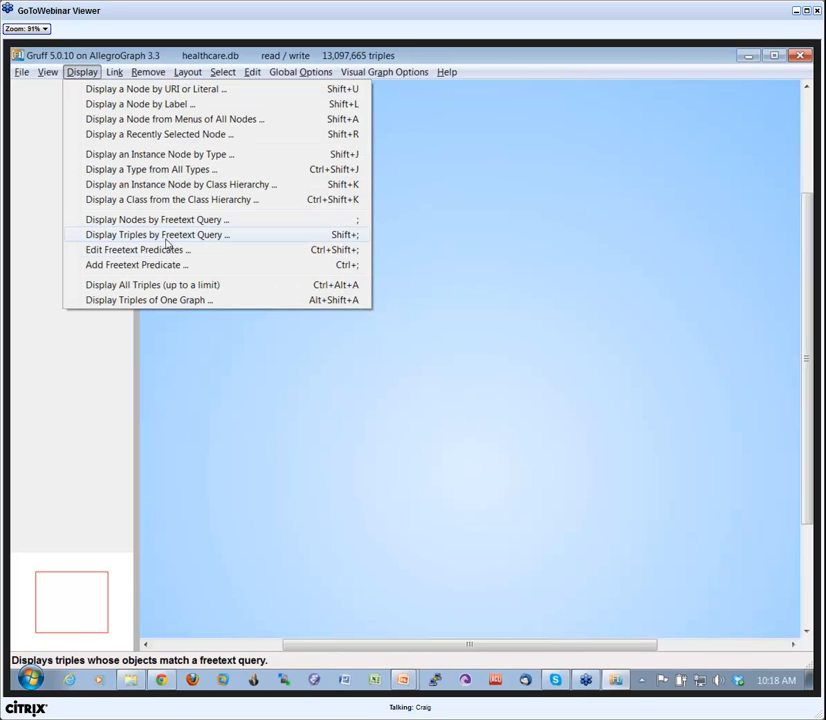
pyautogui.click(168, 288)
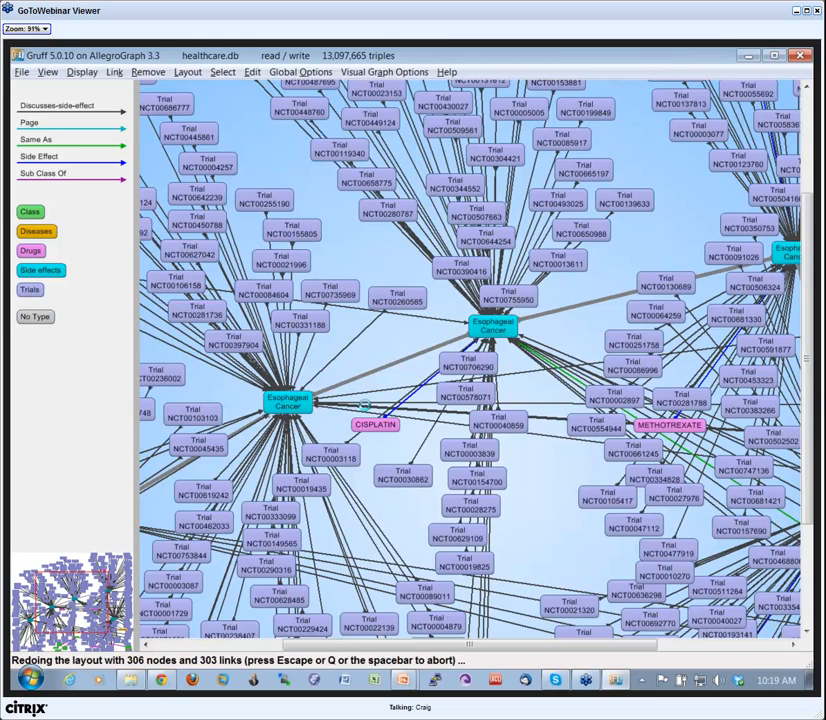
pyautogui.scroll(-2, 376, 336)
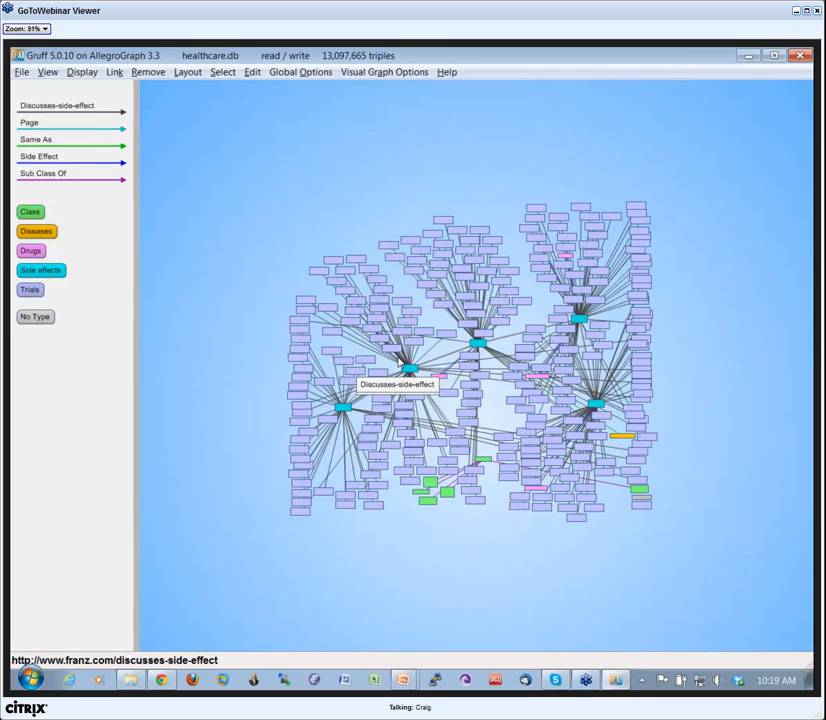
pyautogui.scroll(1, 398, 363)
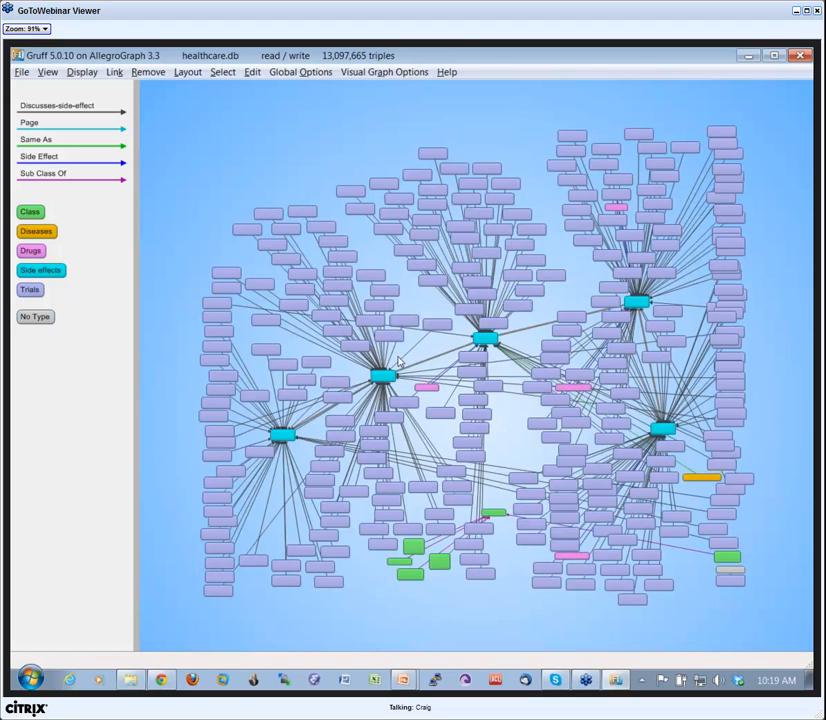
pyautogui.press('r')
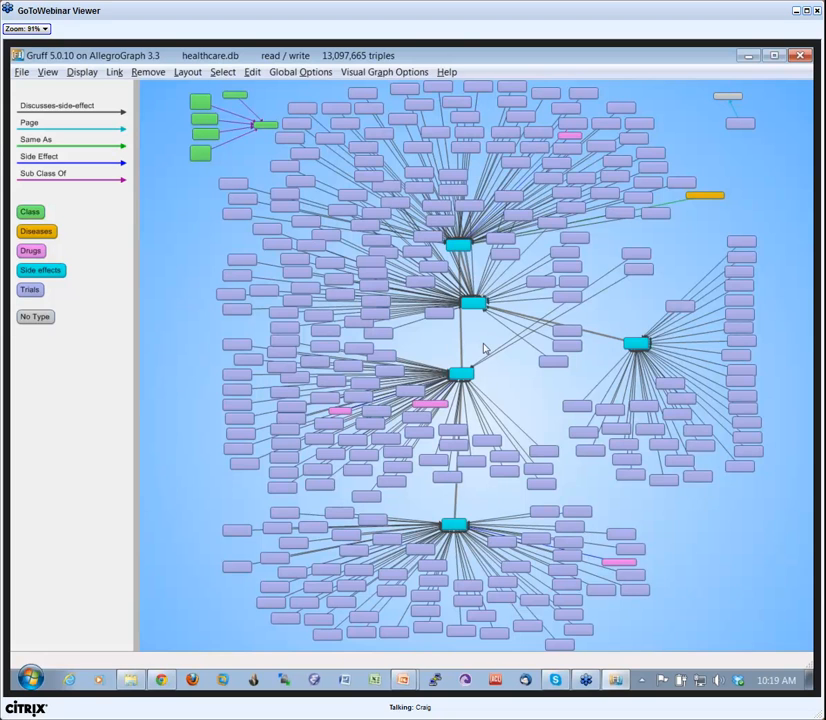
# Remove all nodes from the display.
pyautogui.click(162, 76)
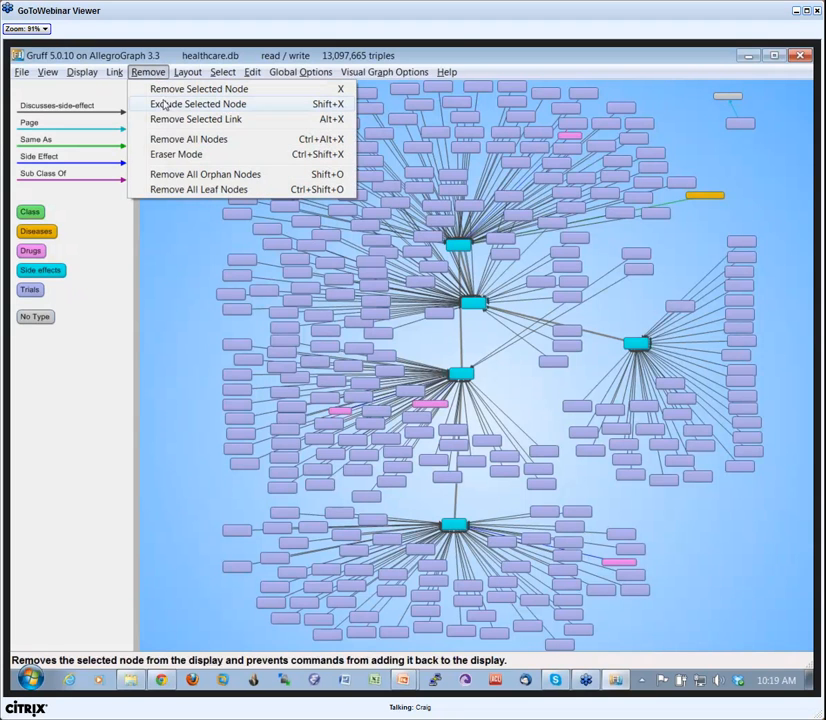
pyautogui.click(199, 140)
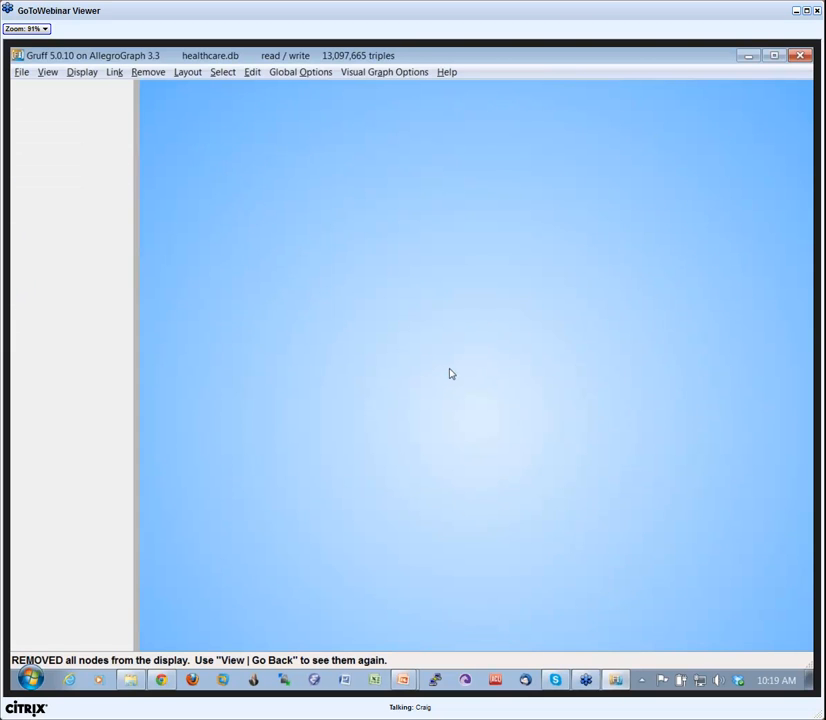
# Run a freetext query for nodes matching "ibuprofen cancer" and cancel displaying the matching trial.
pyautogui.click(83, 73)
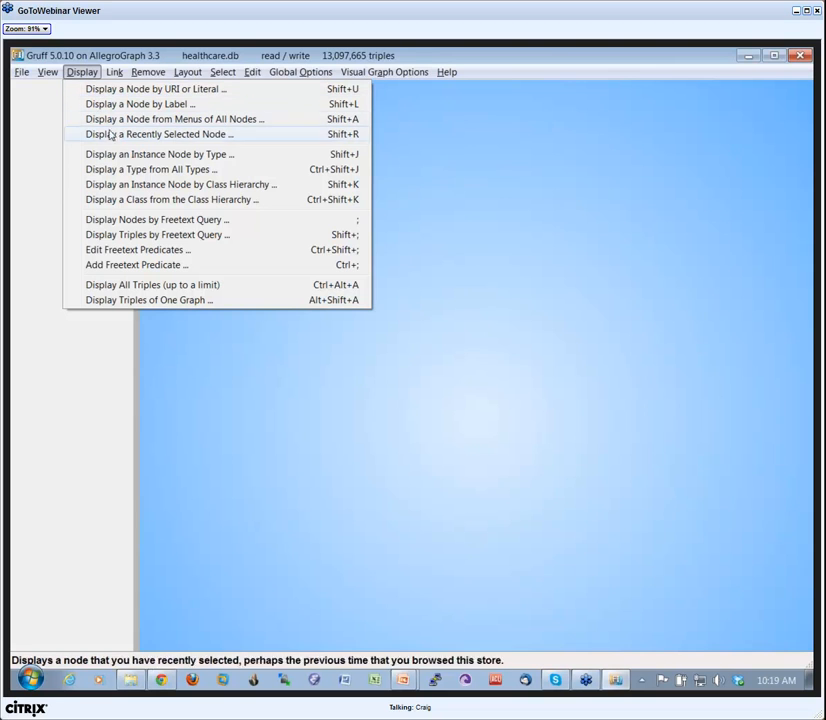
pyautogui.click(150, 220)
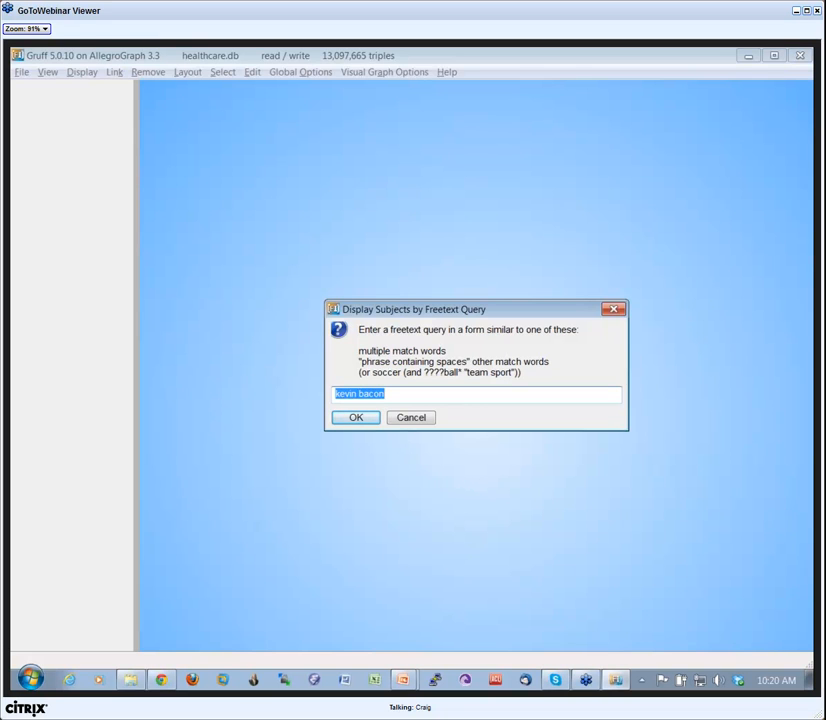
pyautogui.write('ibuprofen cancer')
pyautogui.press('Return')
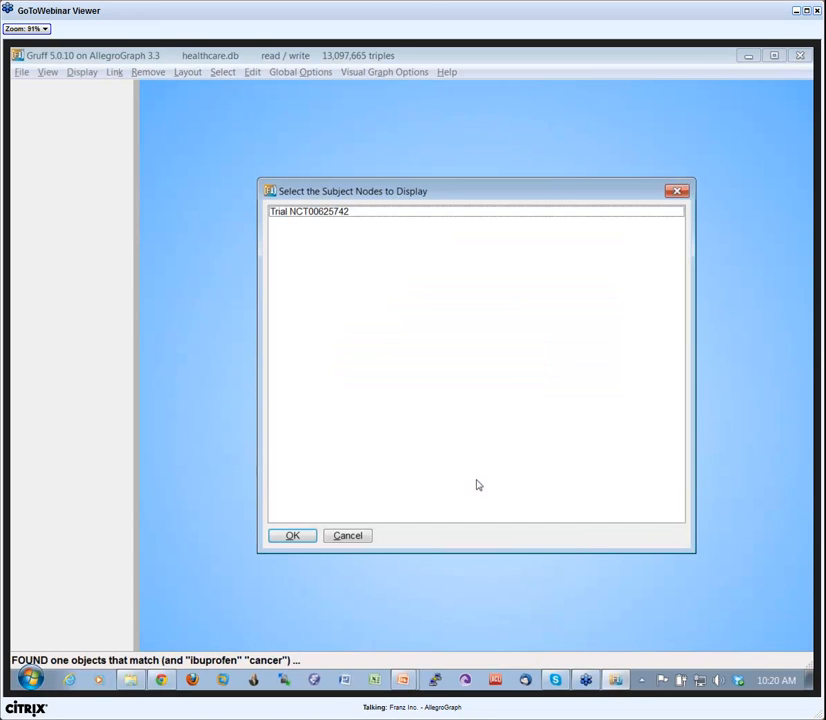
pyautogui.click(316, 213)
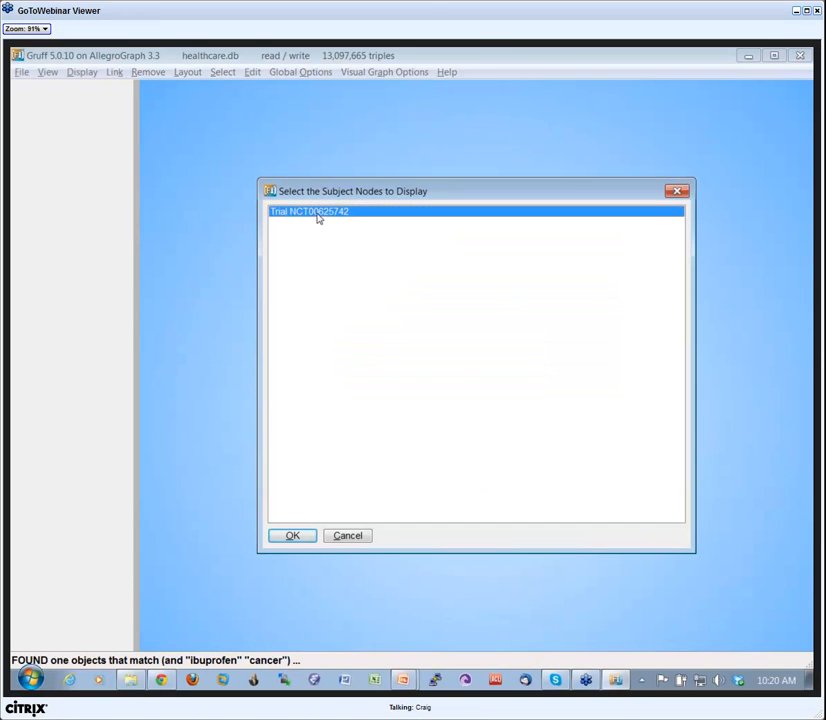
pyautogui.click(351, 545)
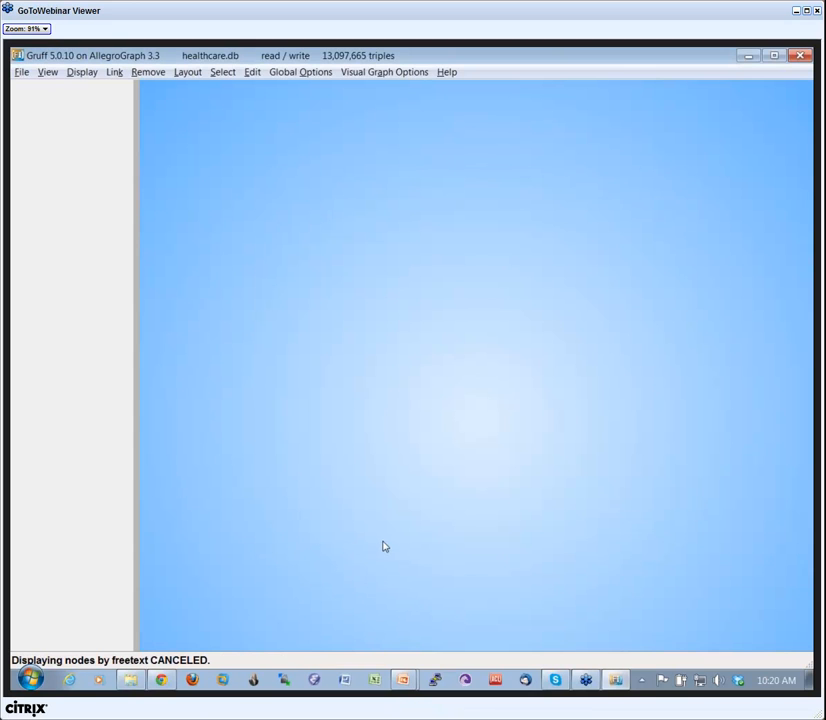
# Run a freetext query for "ibuprofen" and display the nodes of trials NCT00026819, NCT00121563, NCT00239512 and NCT00246389.
pyautogui.write('ibup')
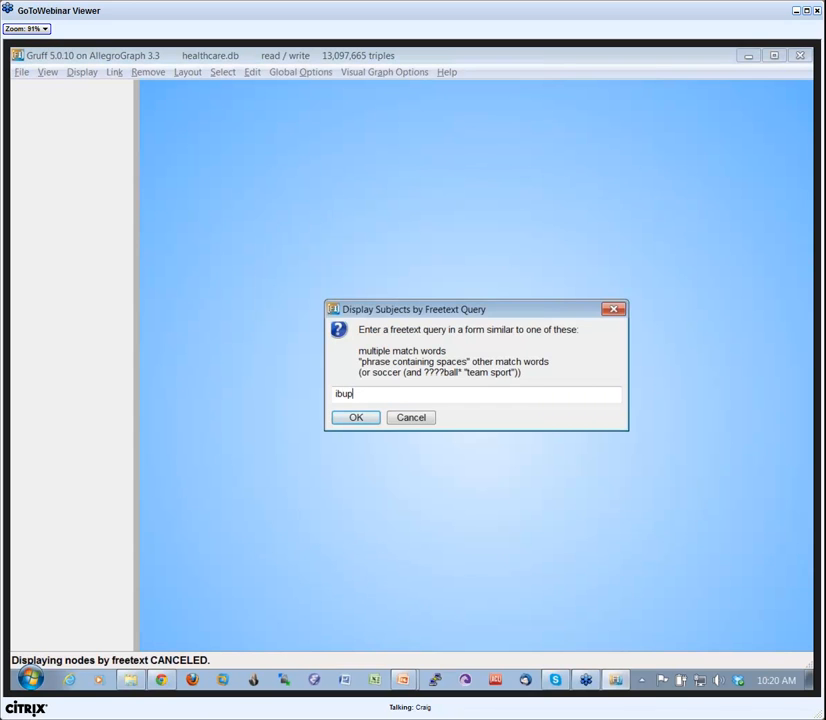
pyautogui.write('rofen')
pyautogui.press('Return')
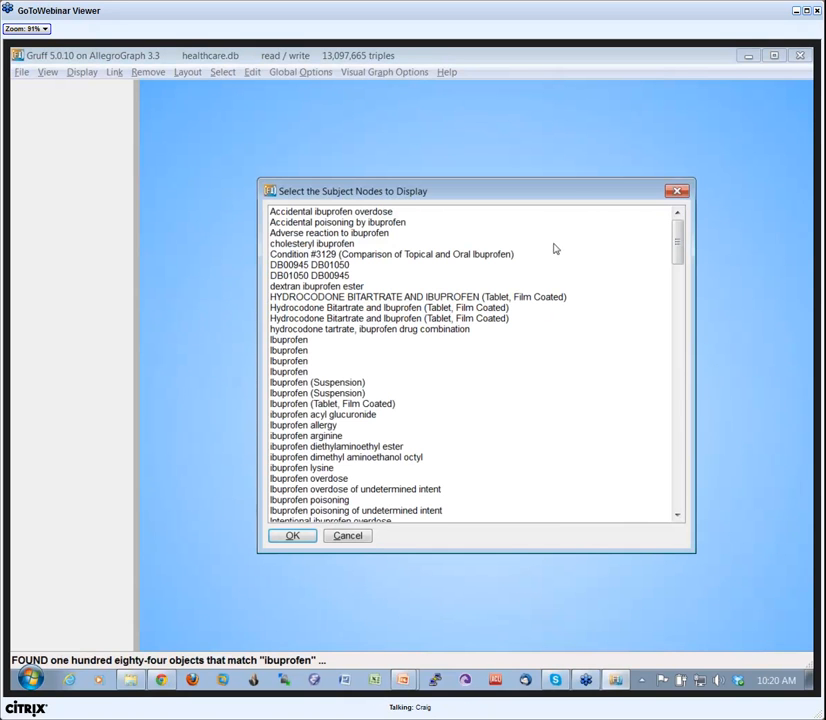
pyautogui.moveTo(677, 241); pyautogui.dragTo(689, 396)
pyautogui.click(344, 266)
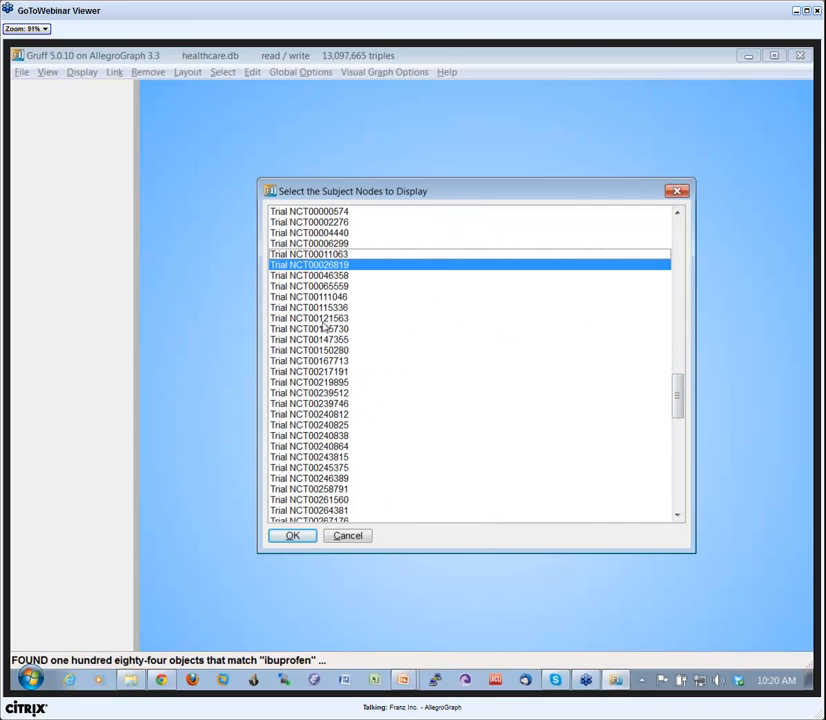
pyautogui.keyDown('ctrl'); pyautogui.click(323, 318); pyautogui.keyUp('ctrl')
pyautogui.keyDown('ctrl'); pyautogui.click(338, 393); pyautogui.keyUp('ctrl')
pyautogui.keyDown('ctrl'); pyautogui.click(335, 478); pyautogui.keyUp('ctrl')
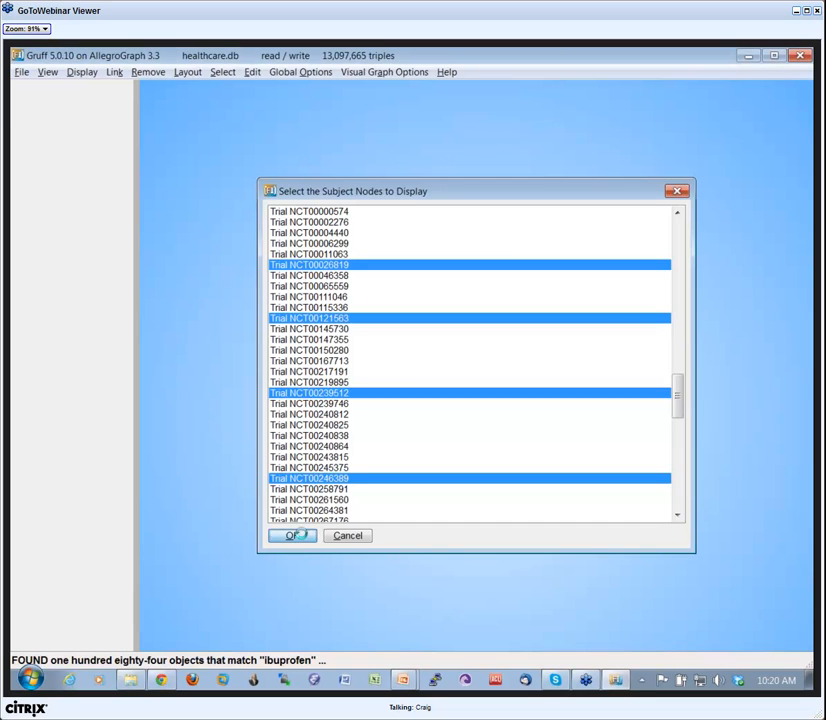
pyautogui.click(294, 535)
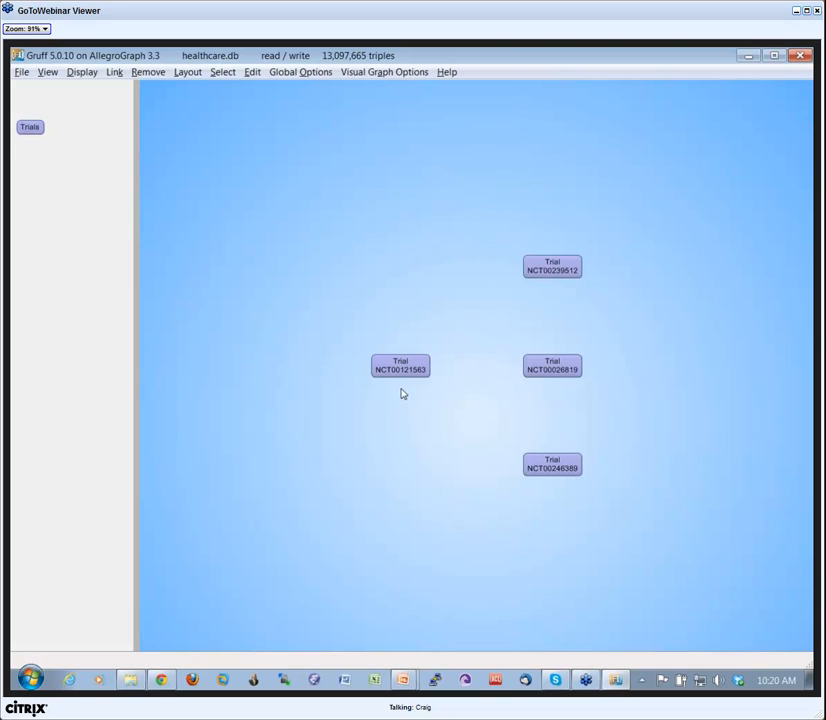
# Arrange the four trial nodes in a diamond, with NCT00239512 above, NCT00246389 below, NCT00121563 left and NCT00026819 right.
pyautogui.moveTo(563, 373); pyautogui.dragTo(608, 368)
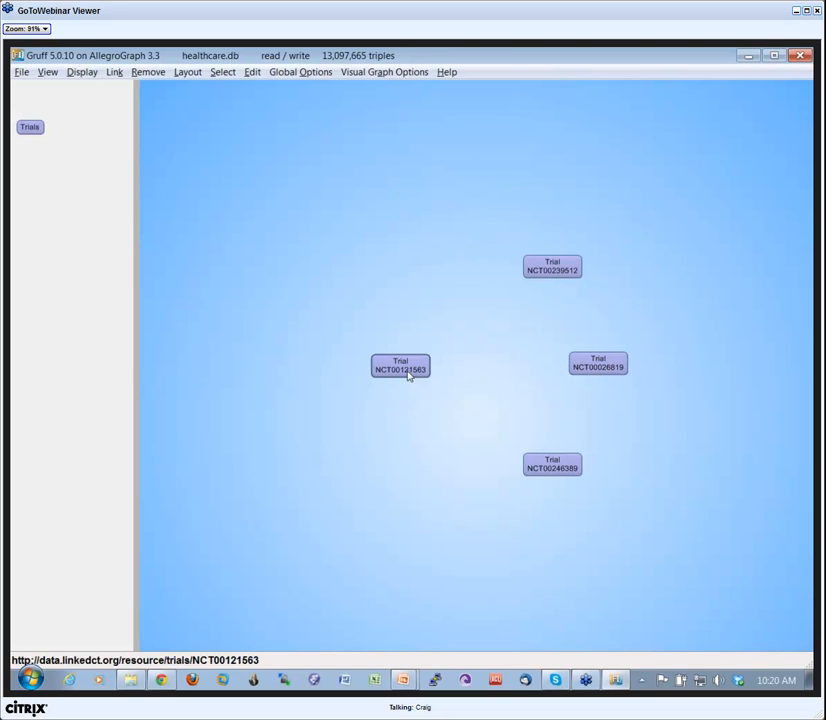
pyautogui.moveTo(409, 376); pyautogui.dragTo(381, 376)
pyautogui.moveTo(537, 273); pyautogui.dragTo(464, 281)
pyautogui.moveTo(531, 459); pyautogui.dragTo(474, 463)
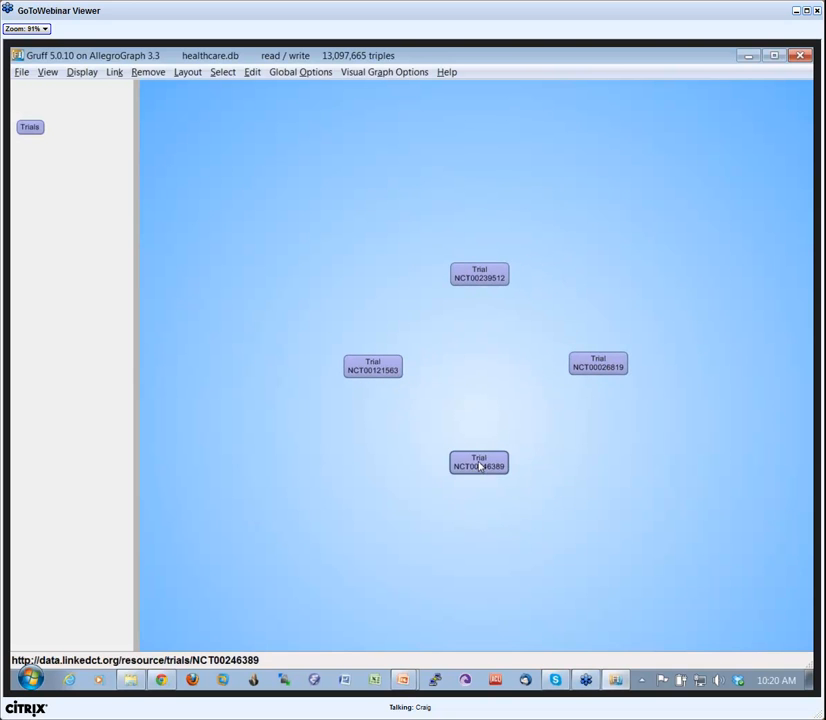
pyautogui.moveTo(583, 371); pyautogui.dragTo(559, 374)
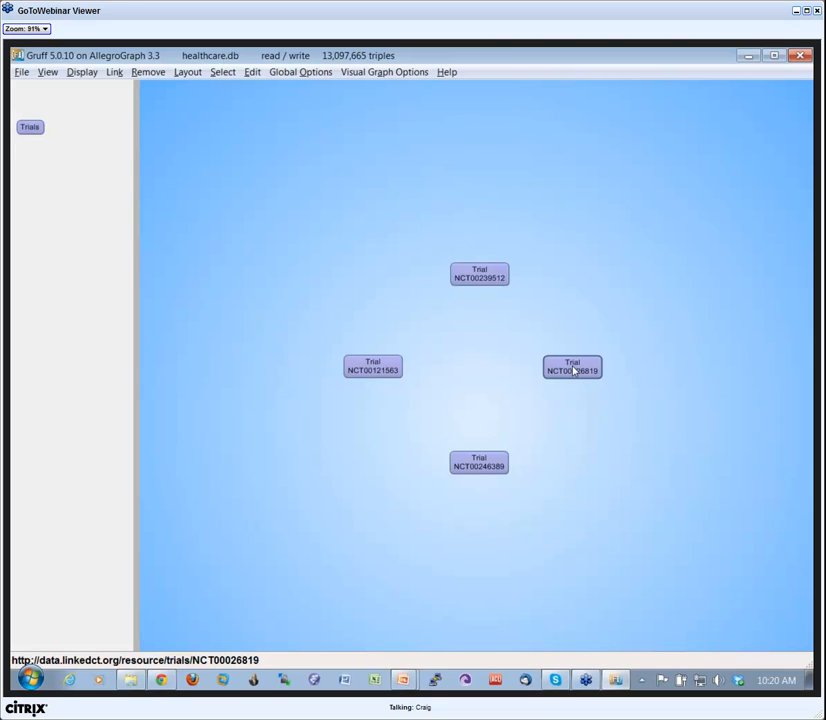
# Display all Discusses-drug nodes linked to Trial NCT00026819 by choosing that predicate from its tree of linked nodes.
pyautogui.rightClick(574, 371)
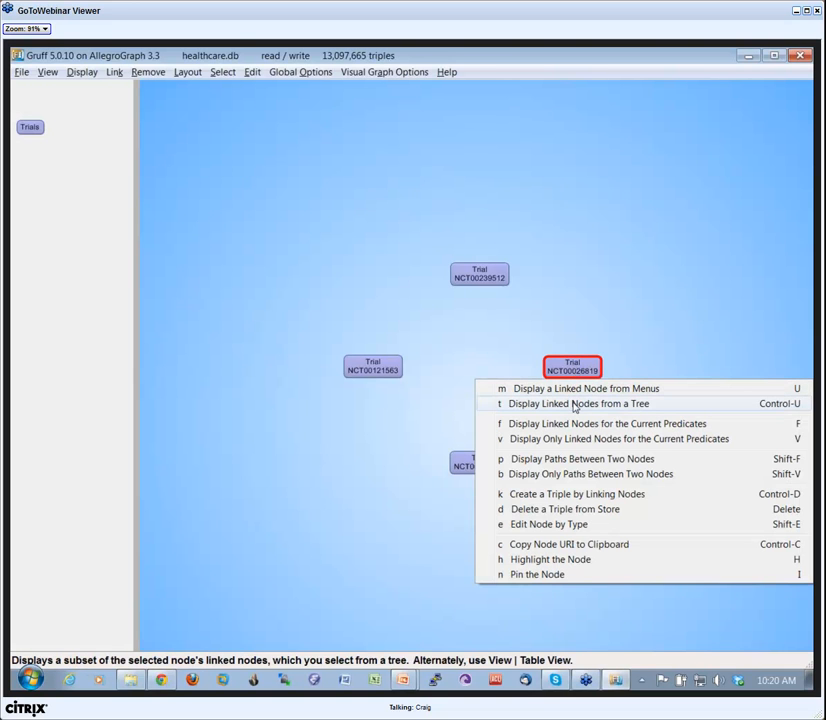
pyautogui.click(575, 404)
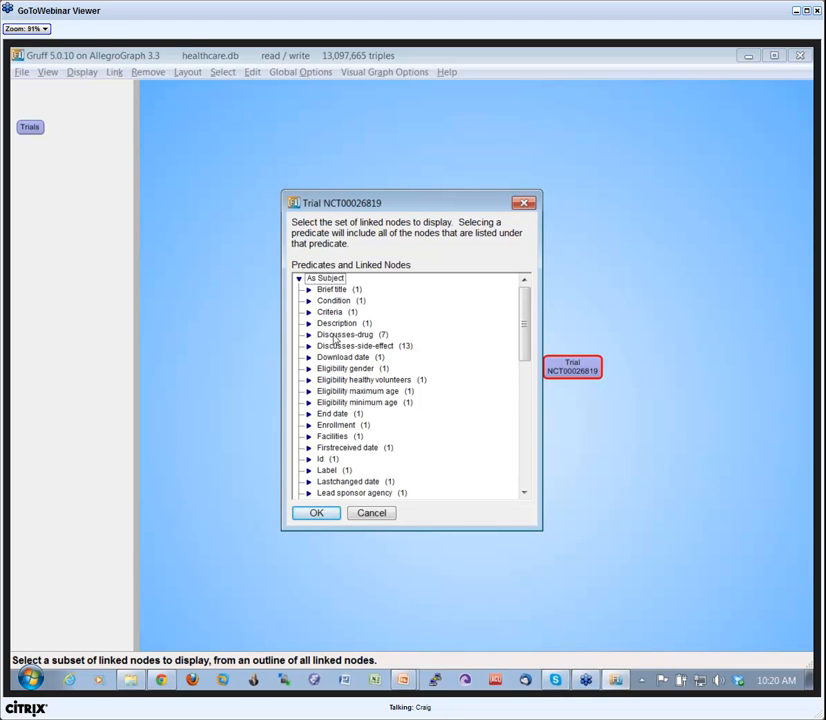
pyautogui.click(337, 336)
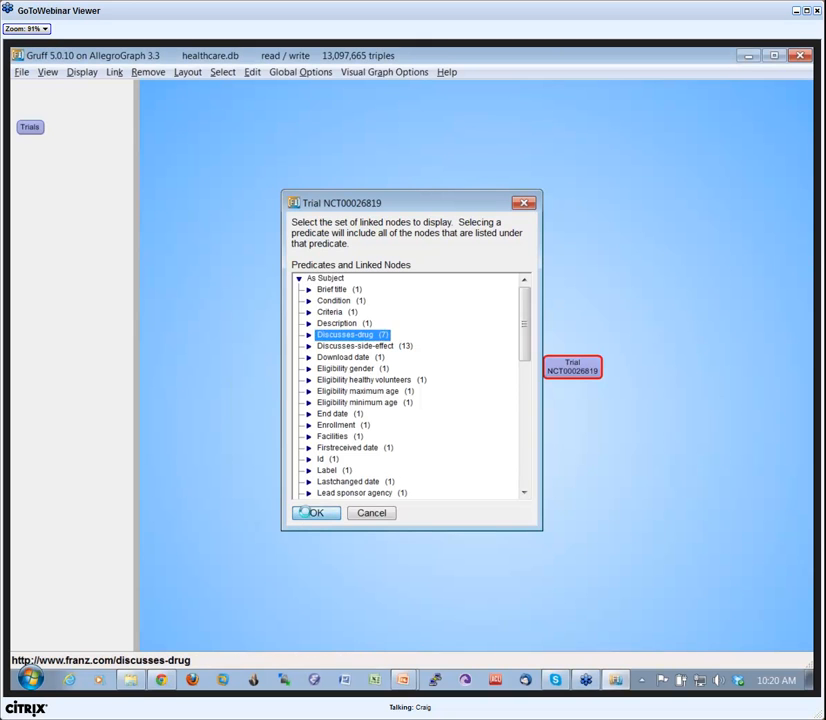
pyautogui.click(312, 514)
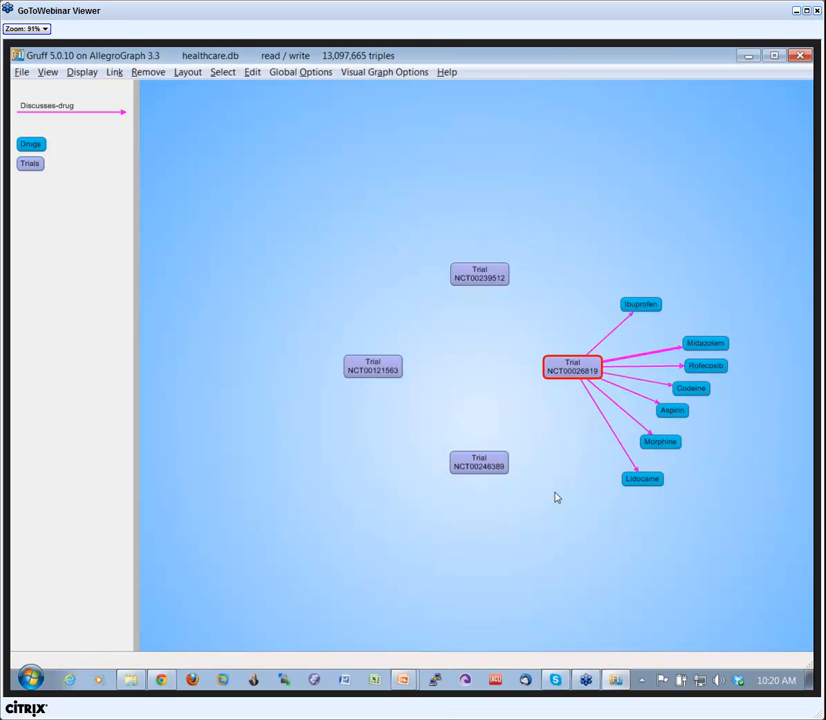
pyautogui.rightClick(482, 279)
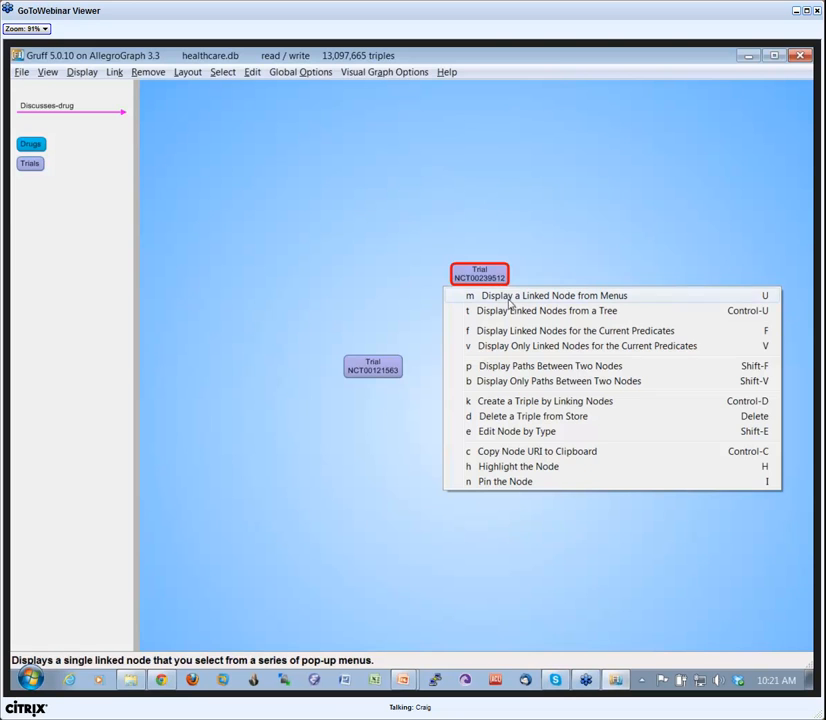
pyautogui.click(520, 313)
pyautogui.moveTo(525, 328); pyautogui.dragTo(522, 366)
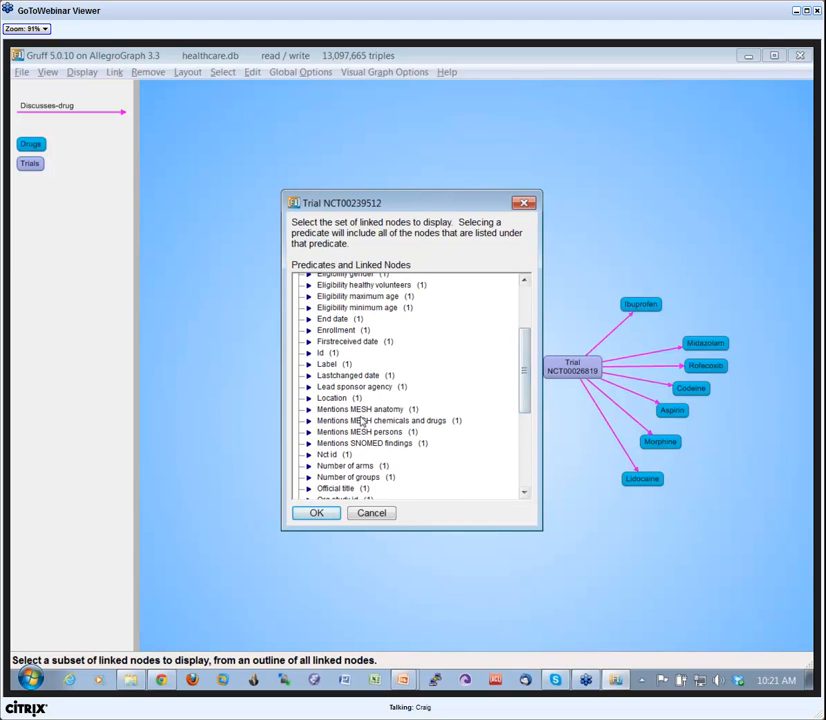
pyautogui.moveTo(522, 374); pyautogui.dragTo(524, 331)
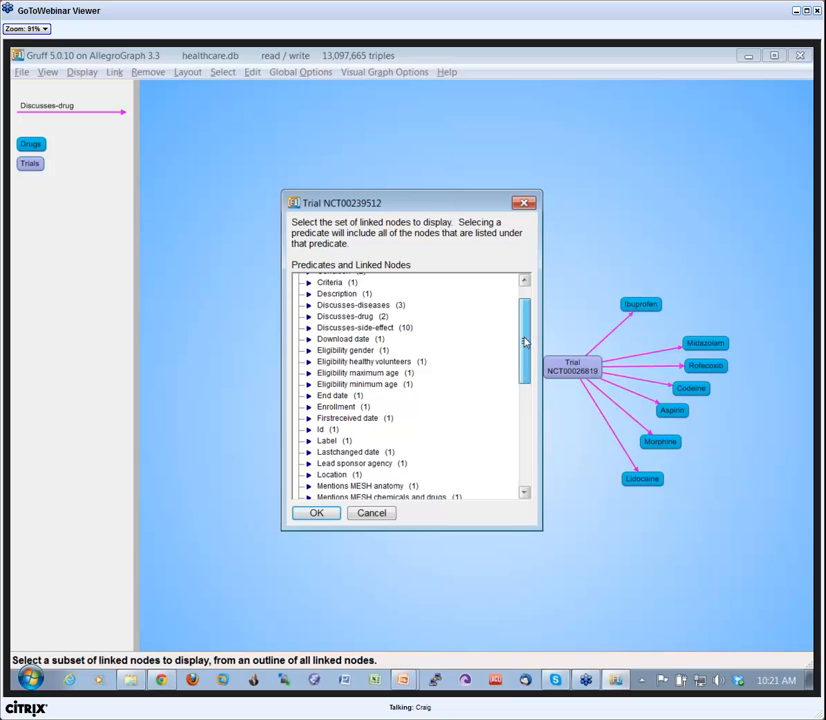
pyautogui.click(309, 327)
pyautogui.click(316, 512)
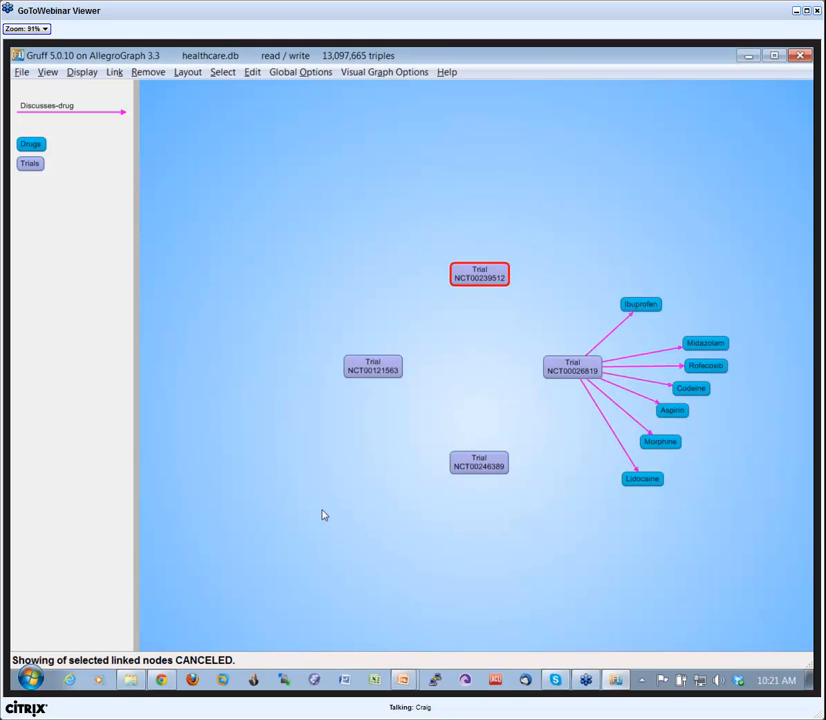
# Display all Discusses-side-effect nodes linked to Trial NCT00239512 by choosing that predicate from its tree of linked nodes.
pyautogui.rightClick(478, 273)
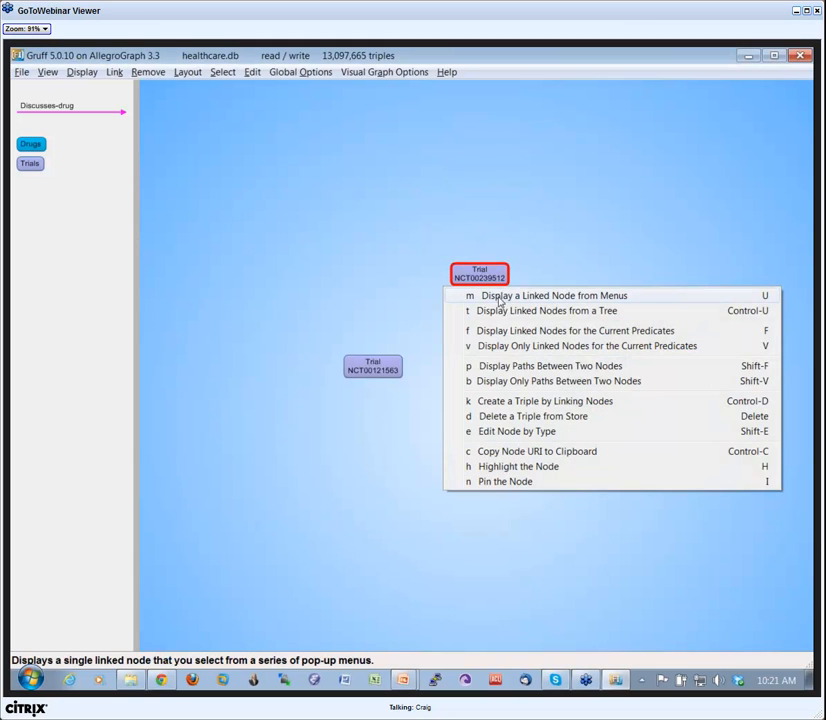
pyautogui.click(509, 311)
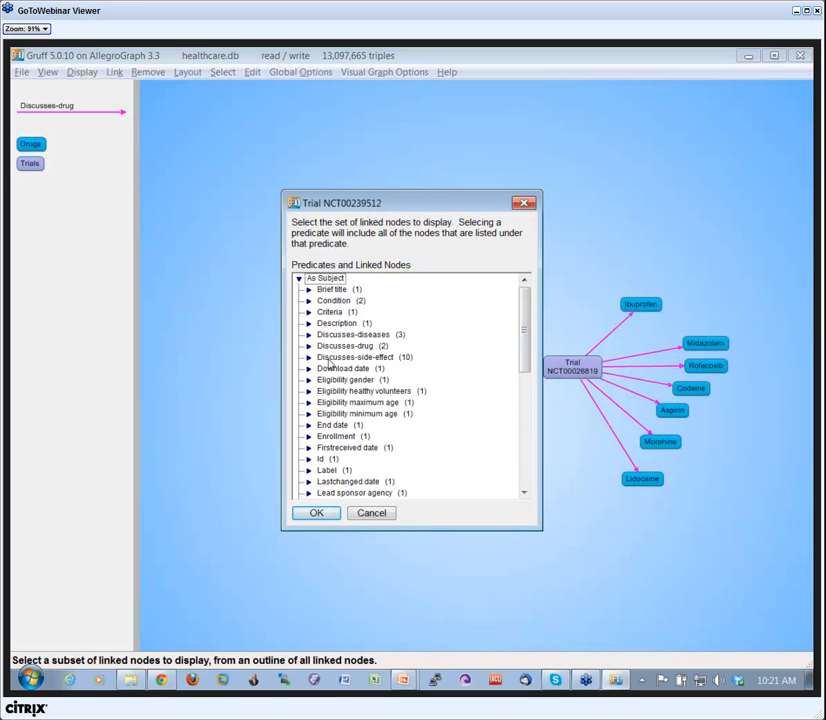
pyautogui.click(330, 357)
pyautogui.click(316, 512)
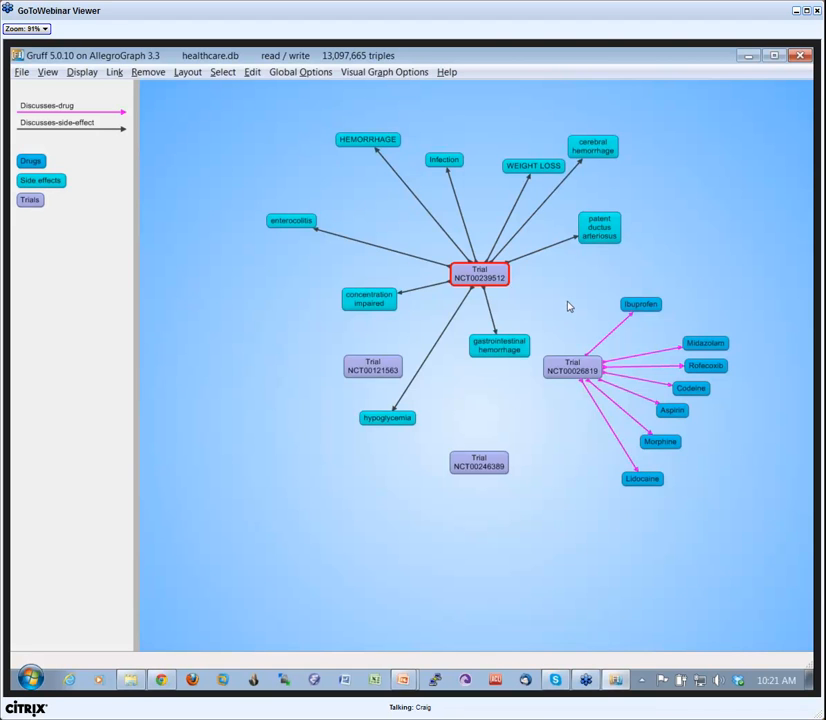
# Undo the display of the linked side-effect and drug nodes, going back to only the four trial nodes.
pyautogui.hotkey('ctrl', 'z')
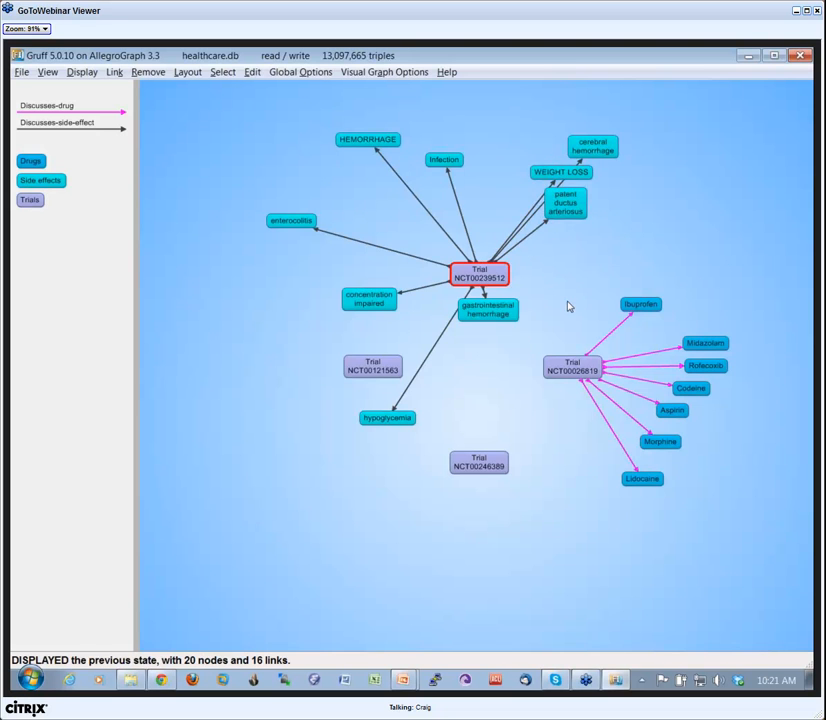
pyautogui.hotkey('ctrl', 'z')
pyautogui.hotkey('ctrl', 'z')
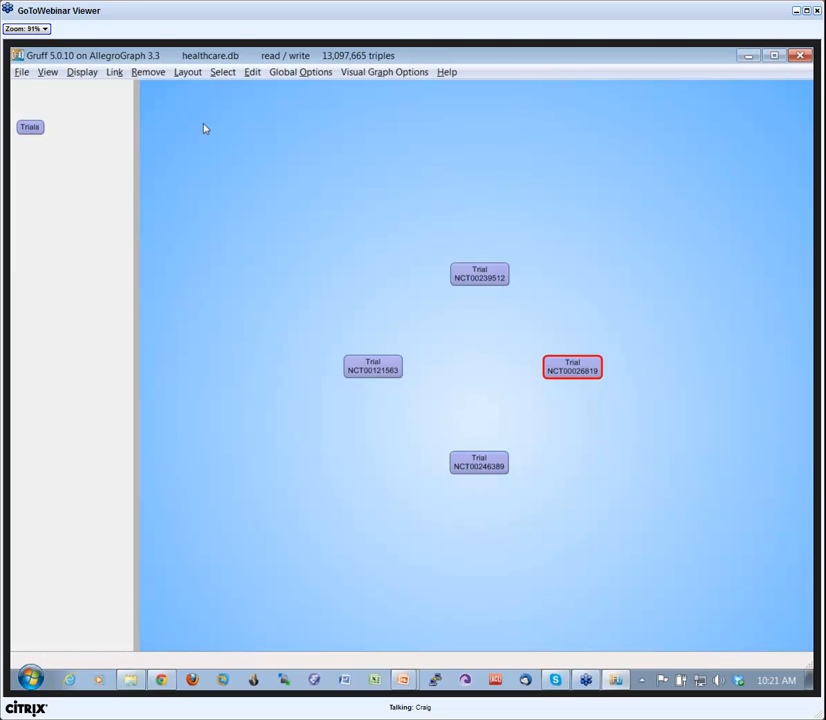
pyautogui.click(86, 74)
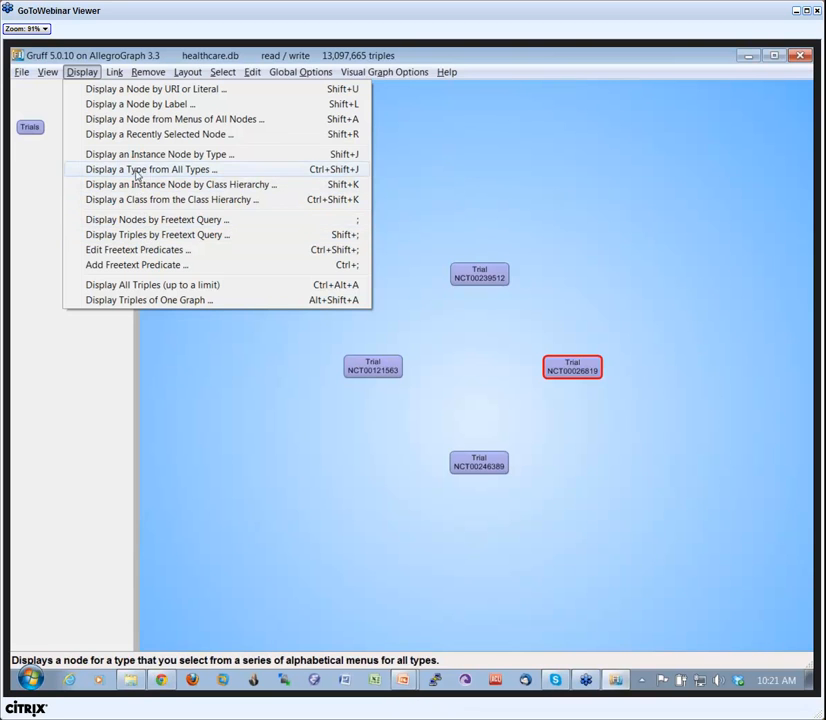
pyautogui.click(481, 187)
pyautogui.click(567, 362)
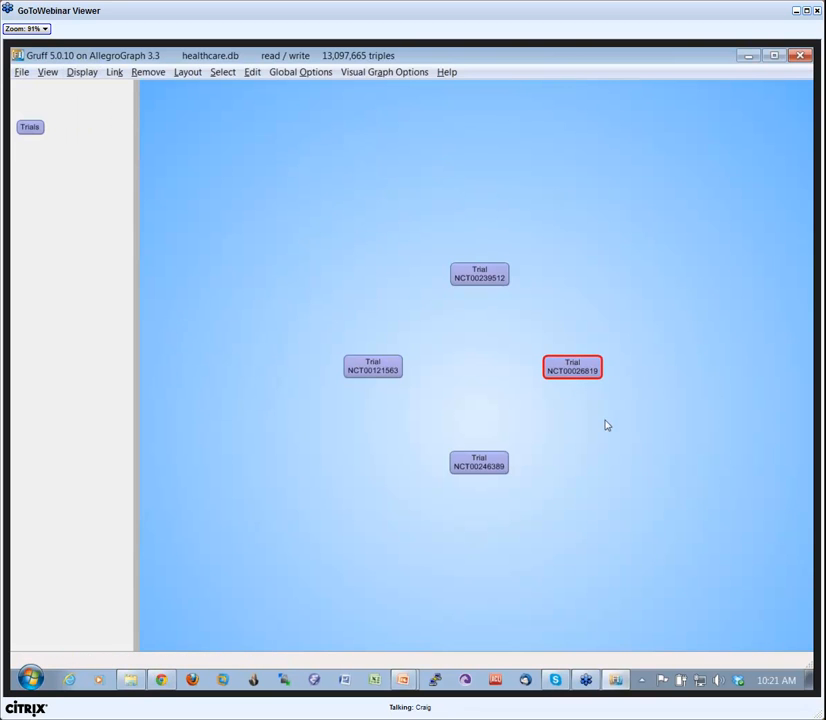
# Set the current predicates to Discusses-diseases, Discusses-drug, Discusses-side-effect and Discusses-target.
pyautogui.press('p')
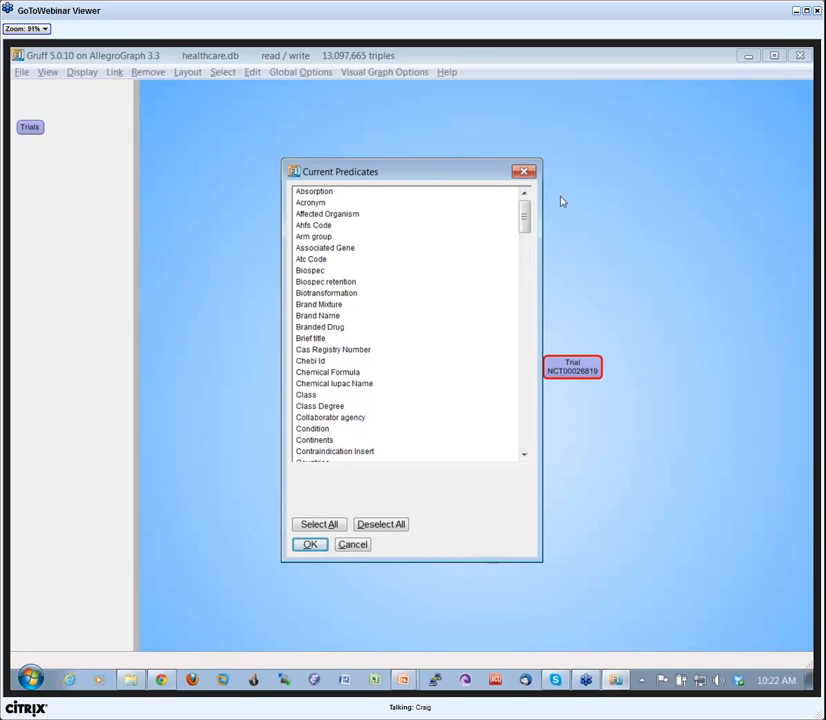
pyautogui.moveTo(524, 216); pyautogui.dragTo(529, 252)
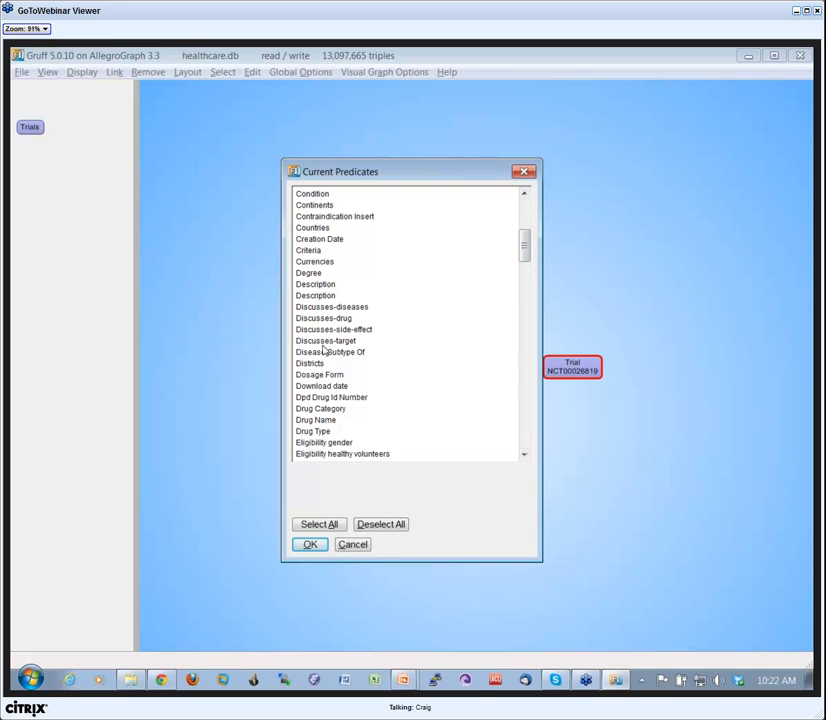
pyautogui.moveTo(323, 308); pyautogui.dragTo(330, 345)
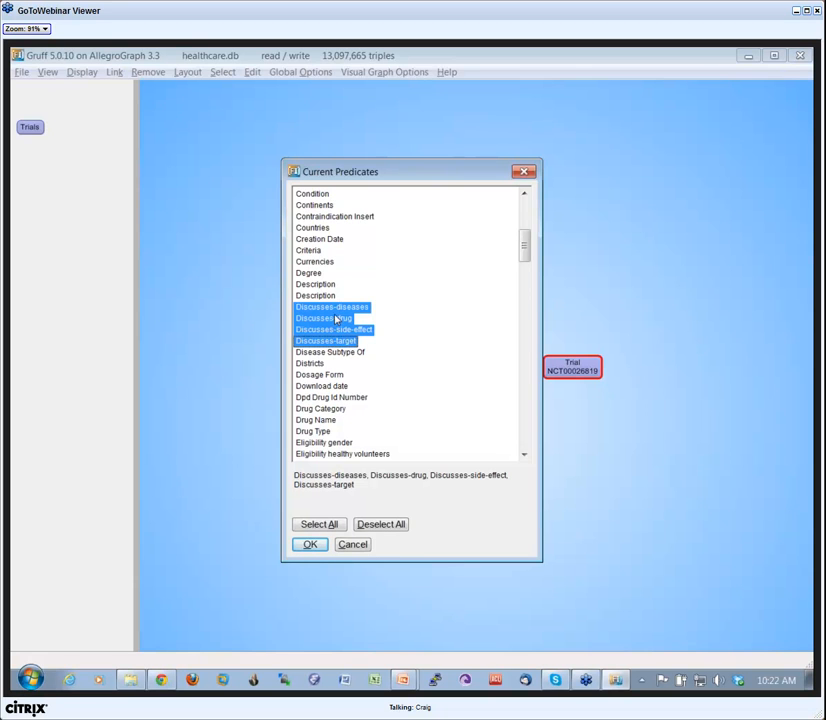
pyautogui.click(311, 545)
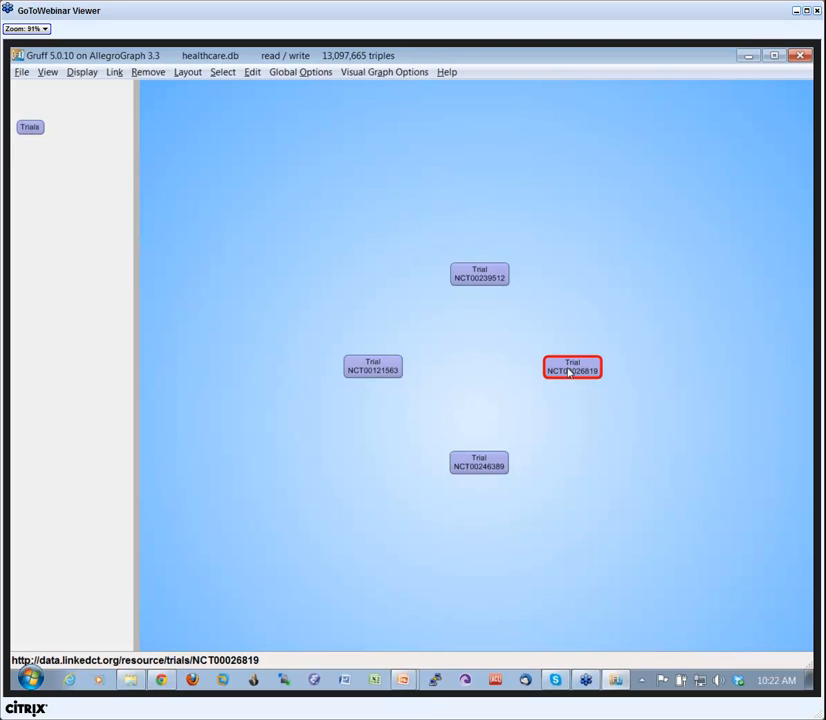
pyautogui.click(300, 75)
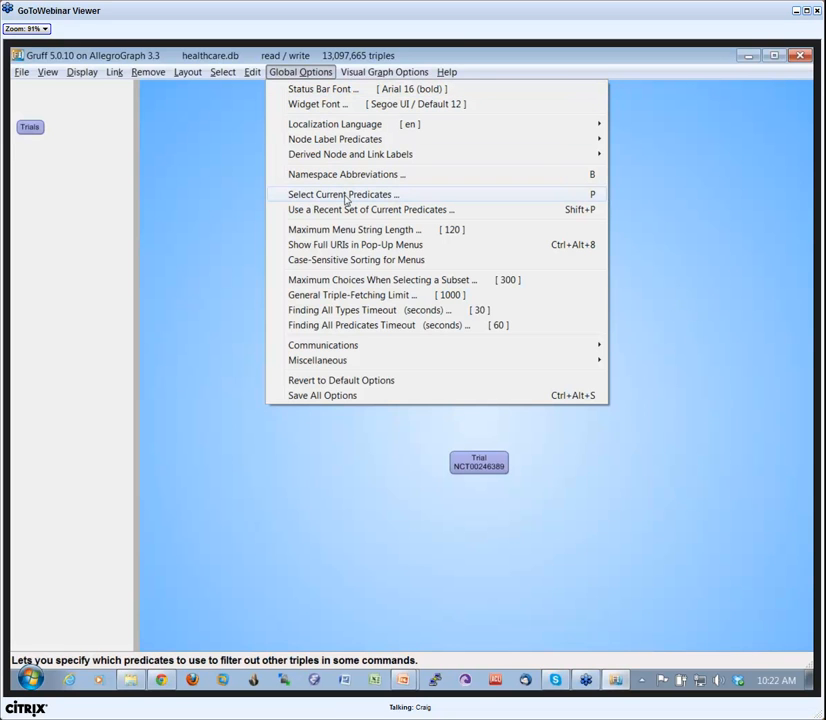
pyautogui.click(669, 258)
# Display all nodes linked to Trial NCT00026819 by the current predicates, and move Trials NCT00239512 and NCT00121563 outward to spread the links.
pyautogui.click(574, 372)
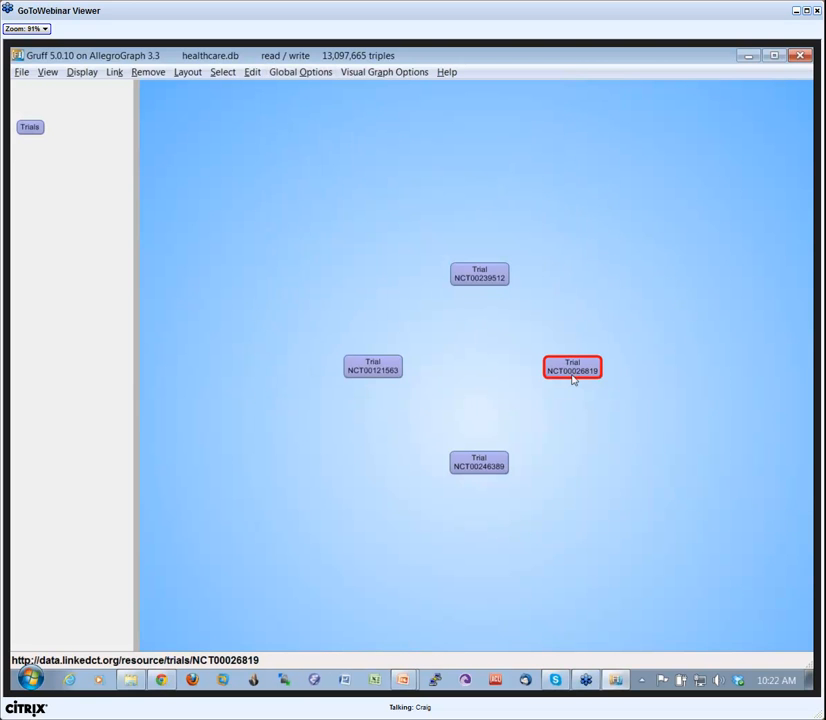
pyautogui.press('a')
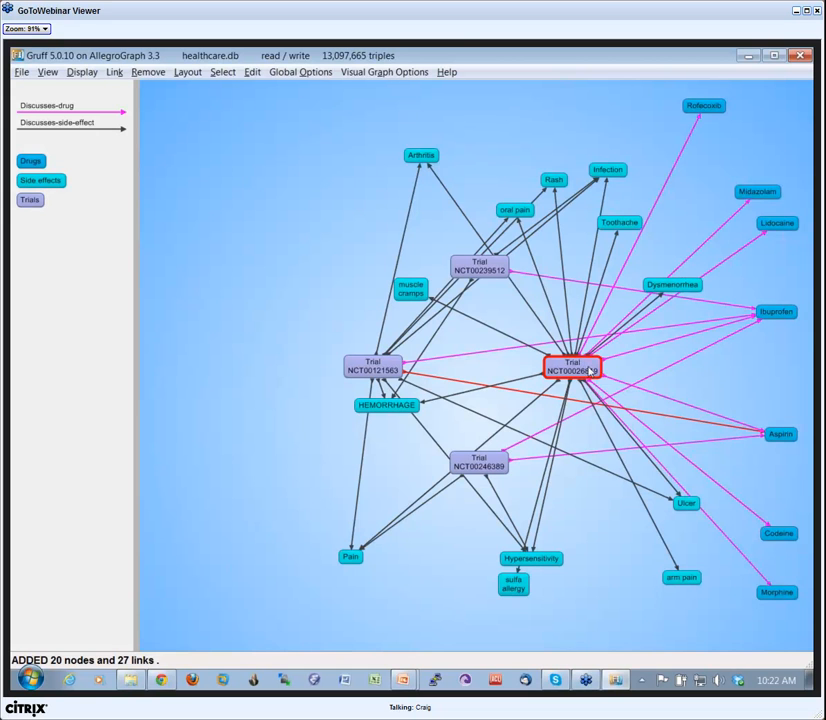
pyautogui.moveTo(476, 268); pyautogui.dragTo(449, 256)
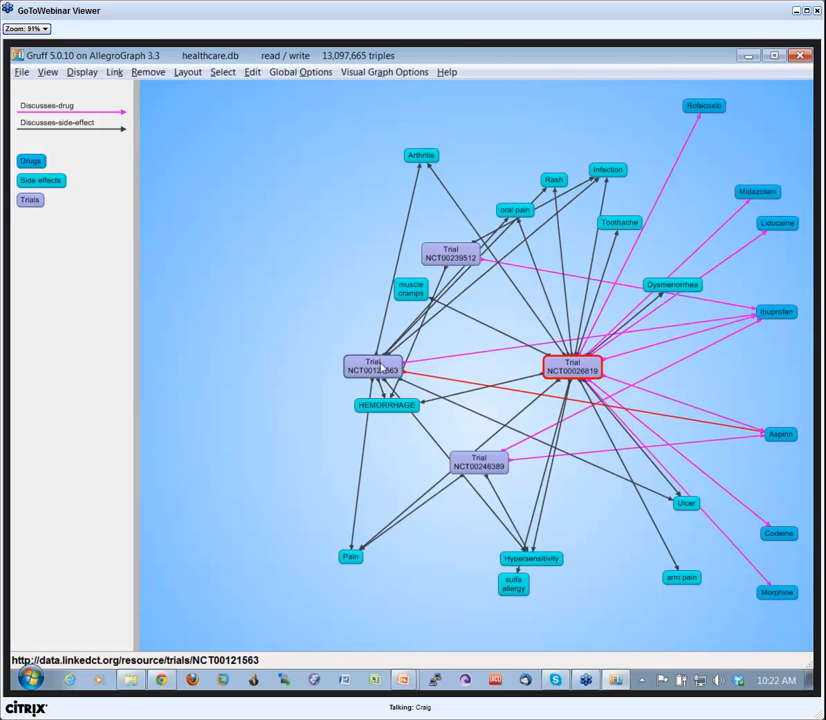
pyautogui.moveTo(386, 366); pyautogui.dragTo(340, 346)
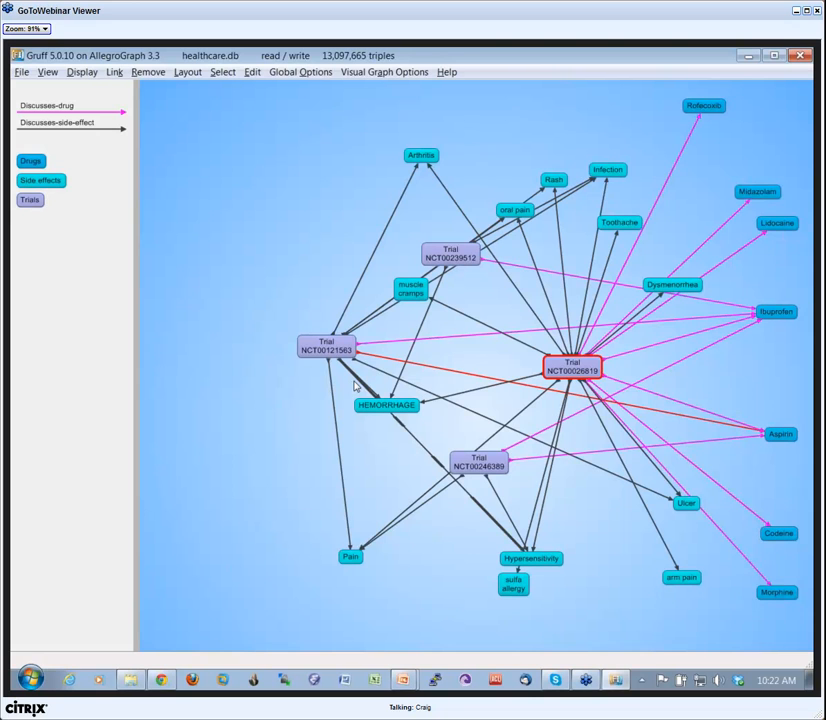
# Display all nodes linked by the current predicates to Trials NCT00121563, NCT00239512 and NCT00246389, and view the whole graph.
pyautogui.doubleClick(322, 352)
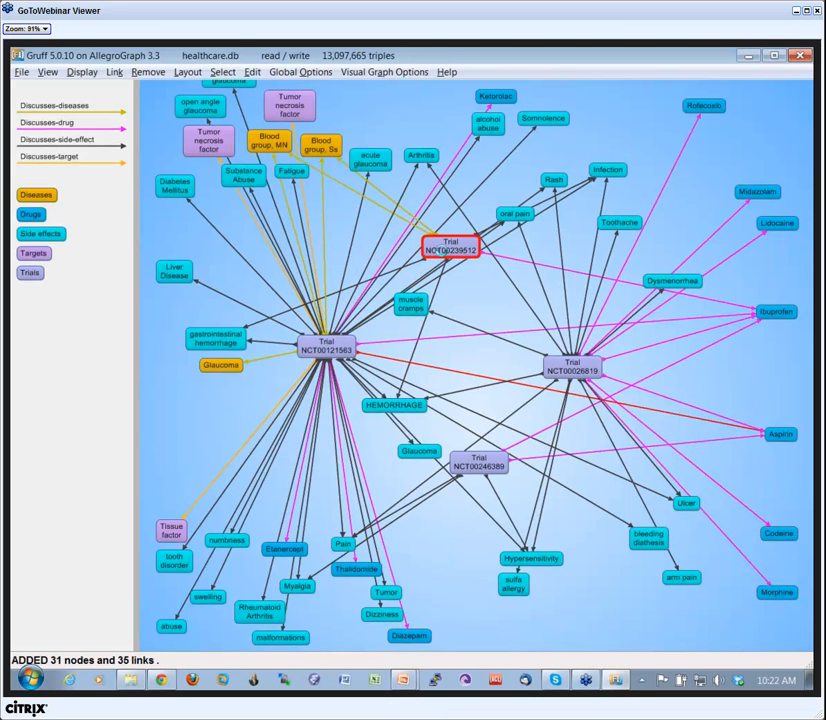
pyautogui.doubleClick(444, 253)
pyautogui.doubleClick(480, 463)
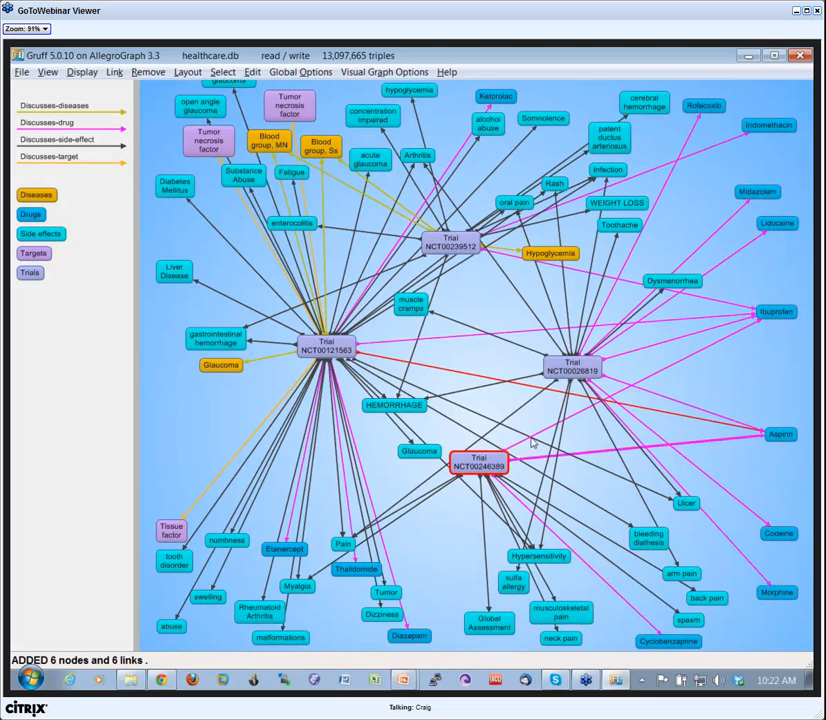
pyautogui.scroll(-1, 532, 444)
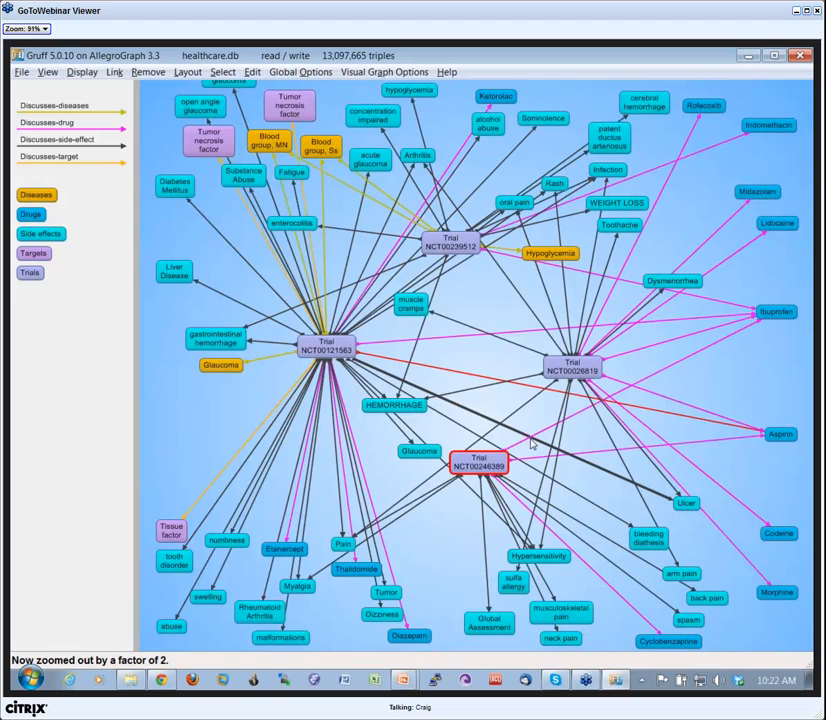
pyautogui.scroll(1, 532, 444)
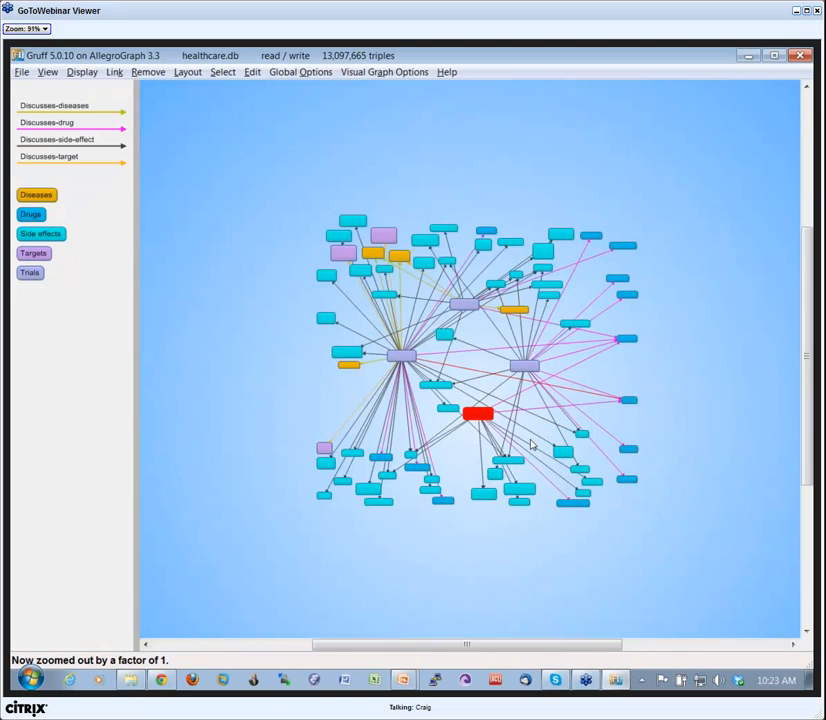
# Undo the expansions of Trials NCT00246389, NCT00239512 and NCT00121563, keeping the nodes linked to Trial NCT00026819.
pyautogui.press('Left')
pyautogui.press('Left')
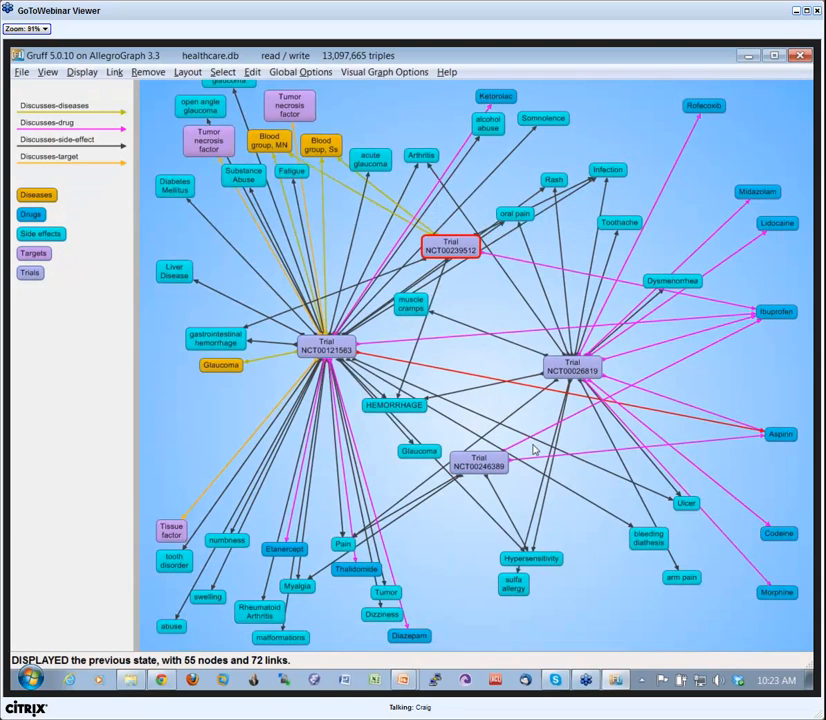
pyautogui.press('Left')
# Redo the graph layout from scratch twice, nudging the Trial NCT00026819 node between the two runs.
pyautogui.press('r')
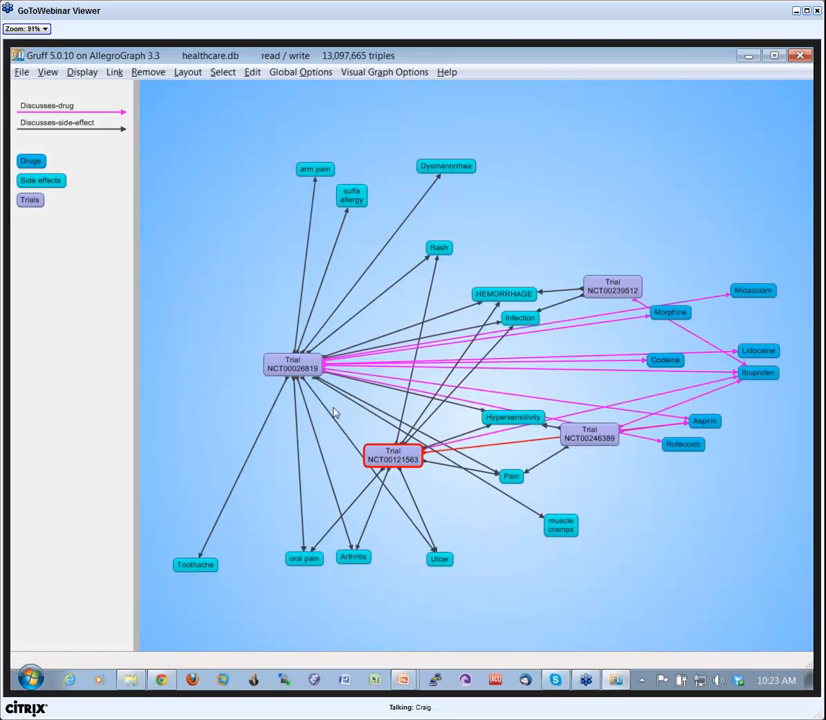
pyautogui.moveTo(304, 375); pyautogui.dragTo(330, 378)
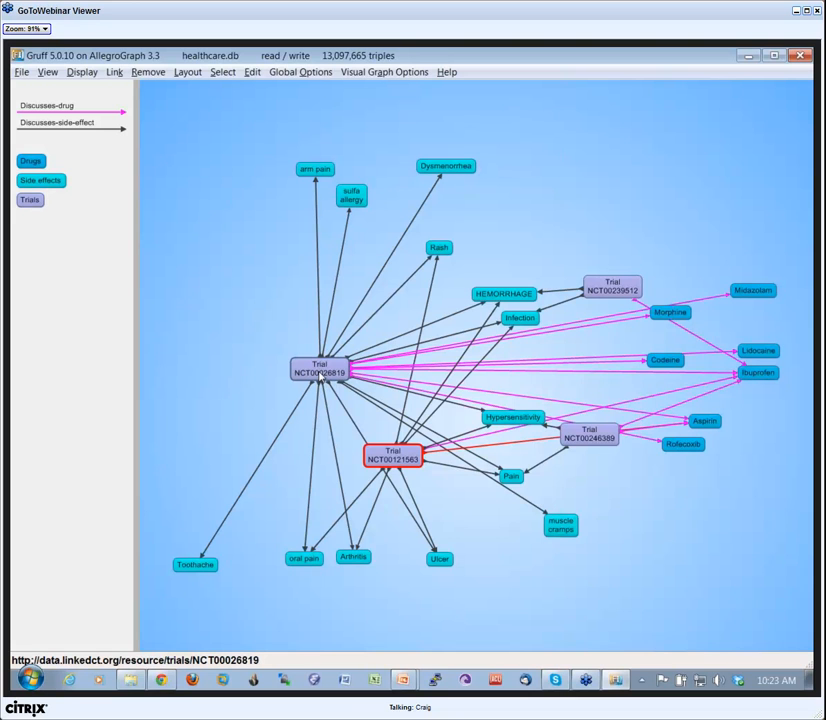
pyautogui.press('r')
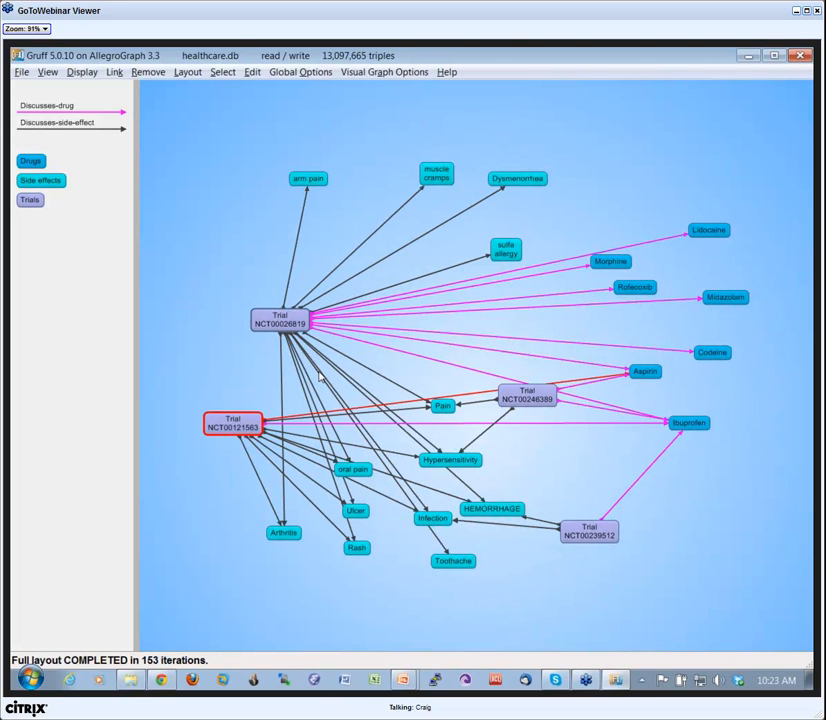
# Update the existing graph layout repeatedly to untangle the crossed links without starting from scratch.
pyautogui.press('u')
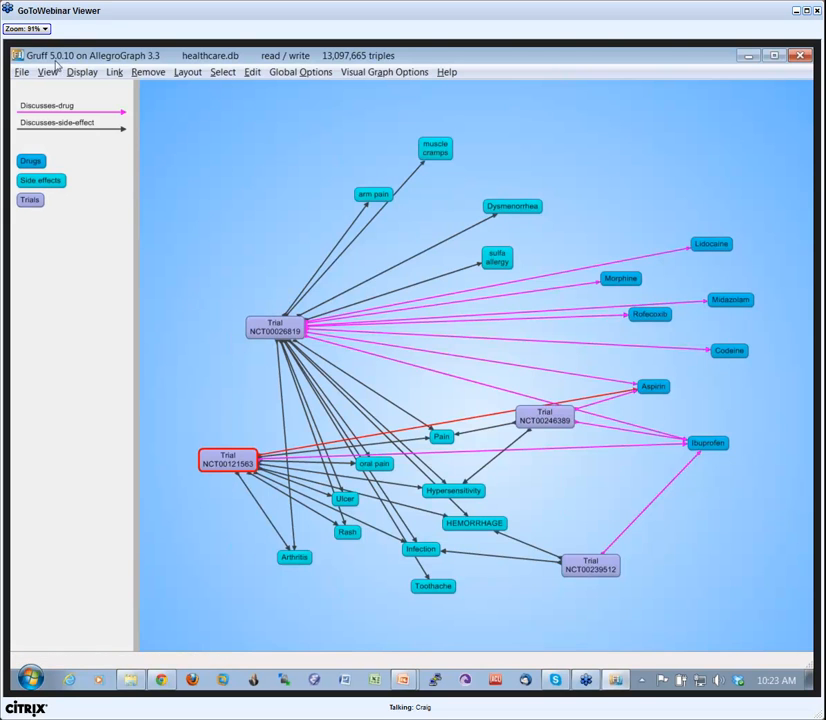
pyautogui.click(187, 73)
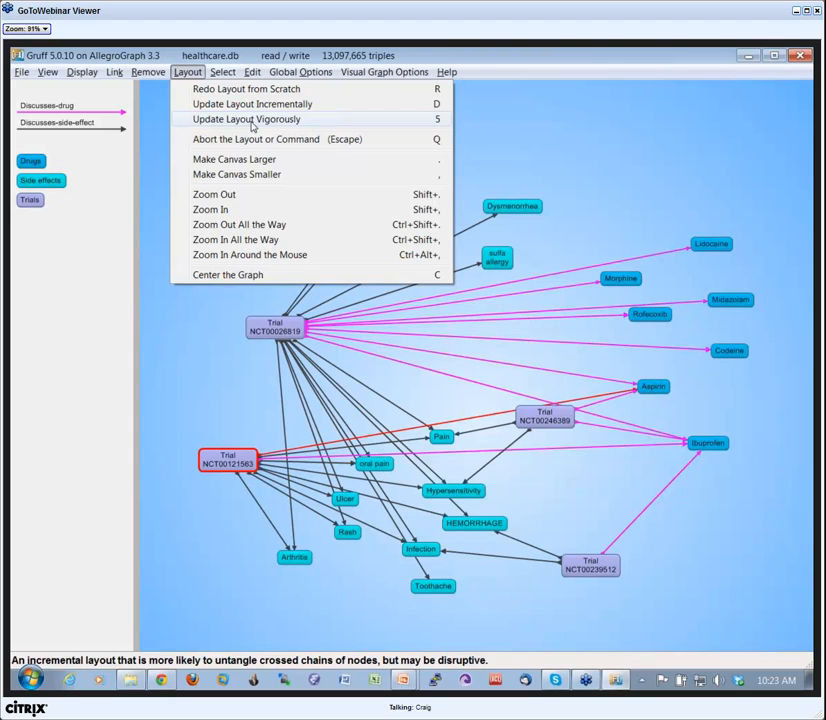
pyautogui.click(169, 325)
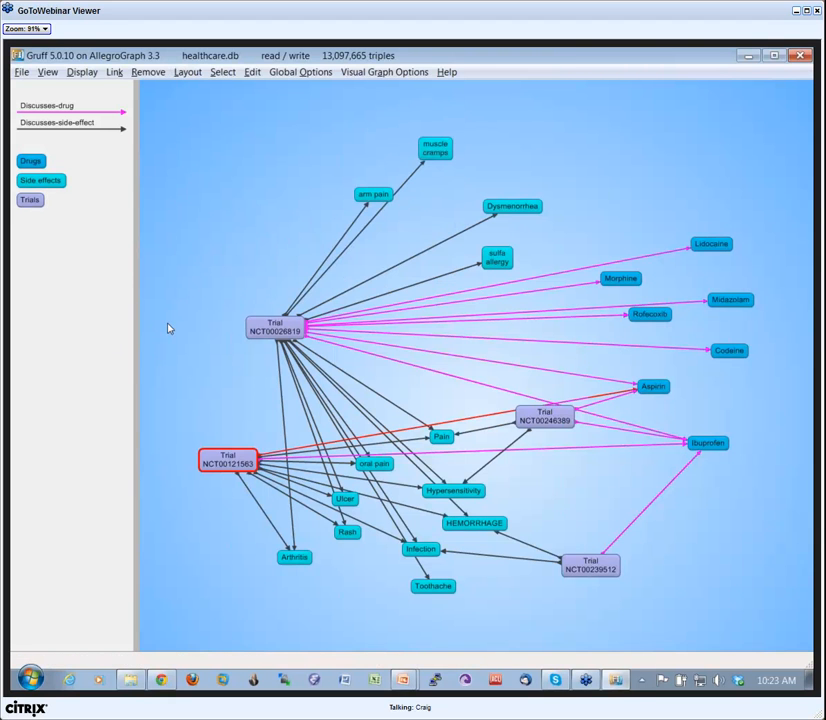
pyautogui.press('u')
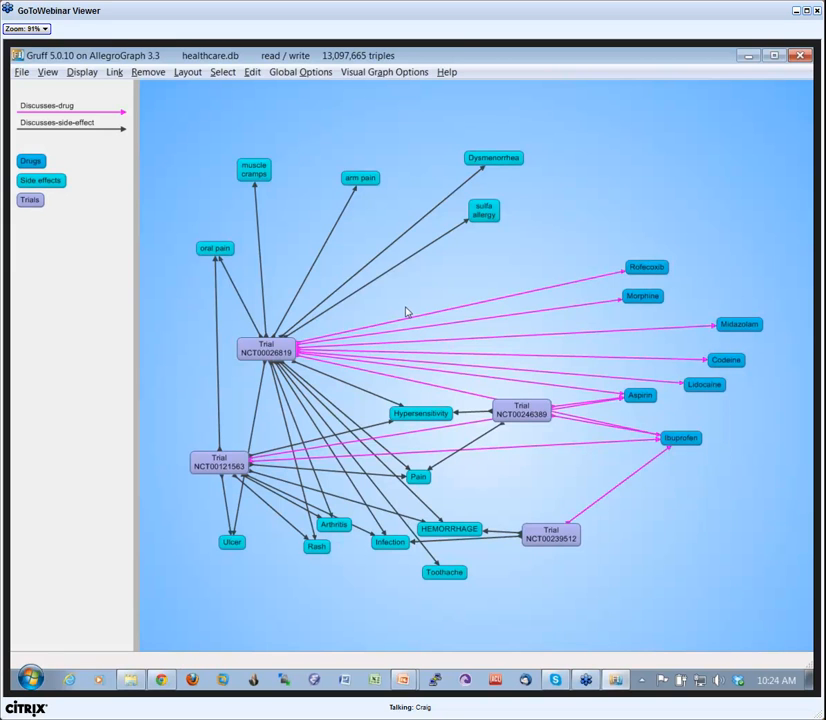
# Examine the whole graph at several zoom levels and canvas sizes, ending with the node labels readable.
pyautogui.scroll(-1, 409, 313)
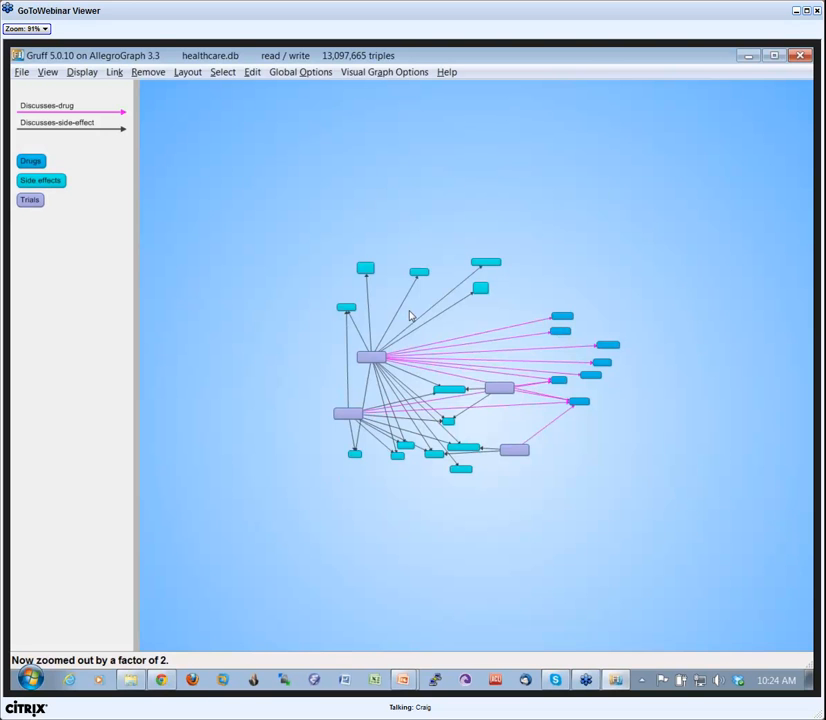
pyautogui.scroll(2, 409, 313)
pyautogui.scroll(-2, 409, 313)
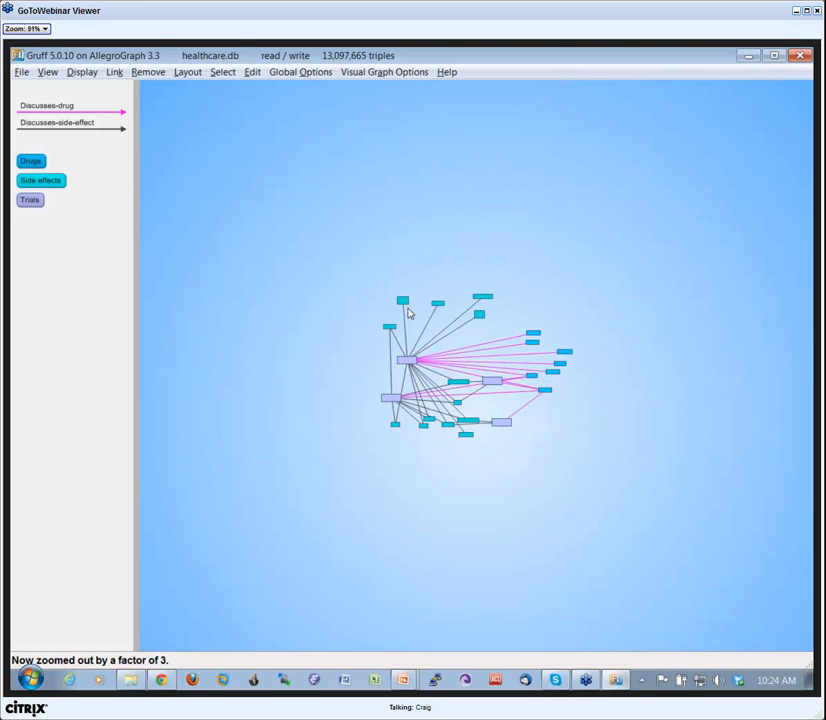
pyautogui.scroll(-1, 410, 314)
pyautogui.scroll(4, 411, 314)
pyautogui.scroll(2, 414, 310)
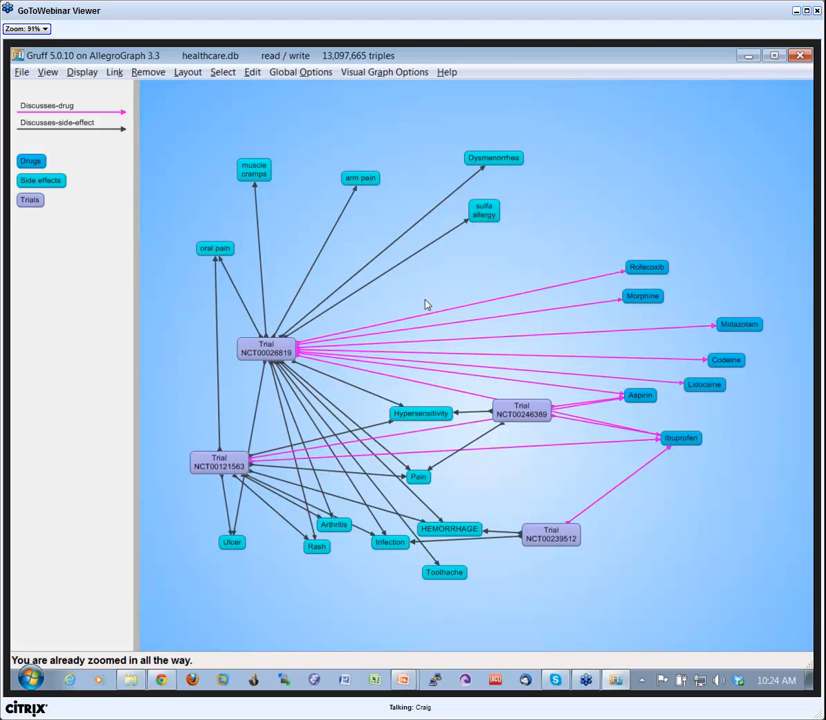
pyautogui.scroll(1, 427, 305)
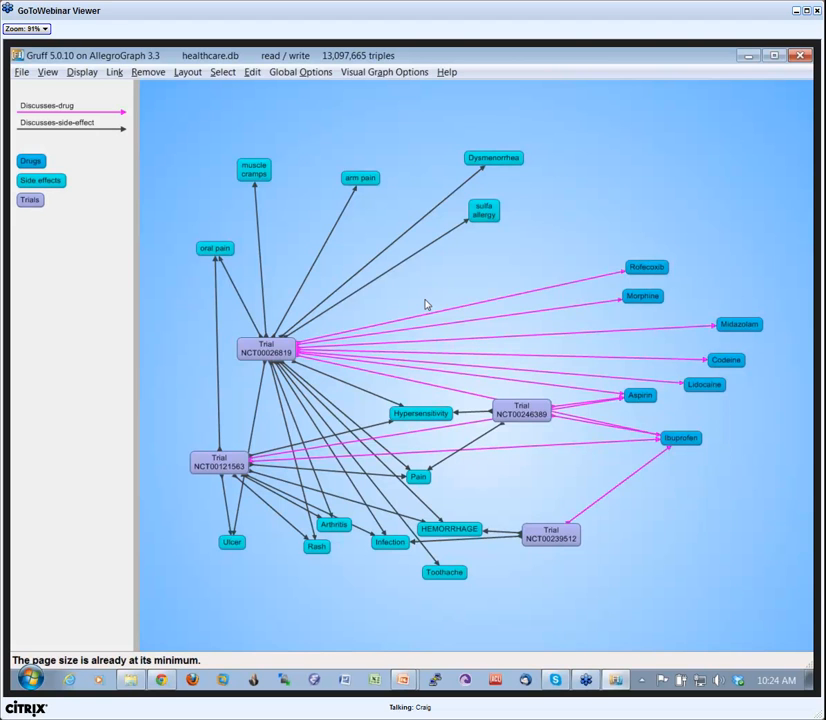
pyautogui.scroll(-1, 427, 305)
pyautogui.scroll(-2, 427, 305)
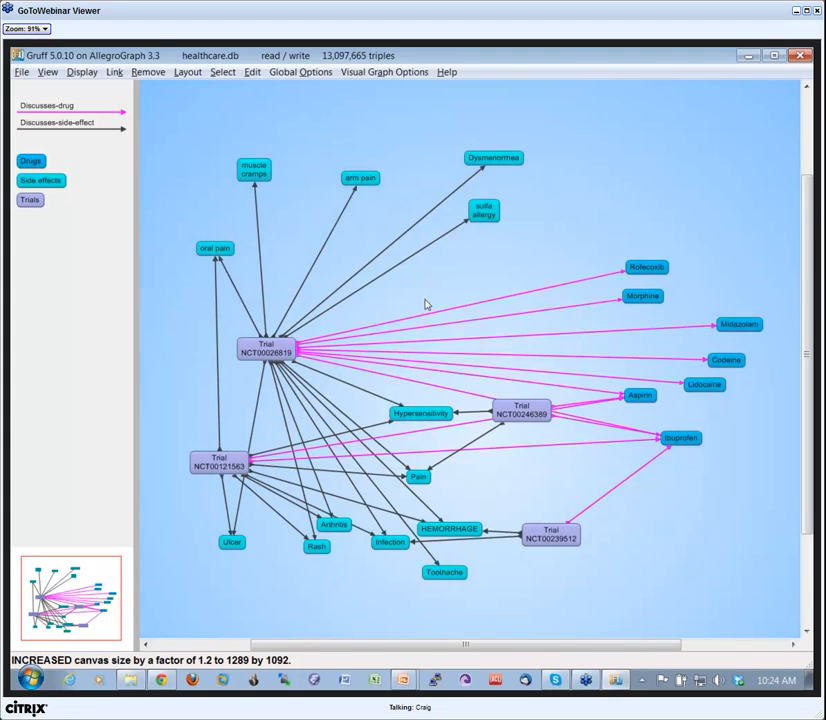
pyautogui.scroll(-3, 427, 305)
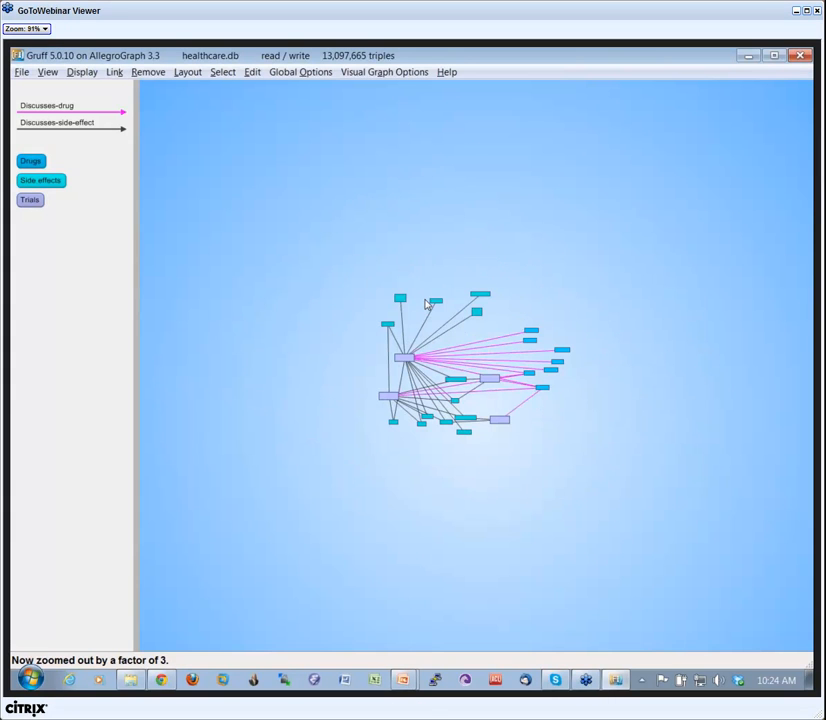
pyautogui.scroll(2, 427, 305)
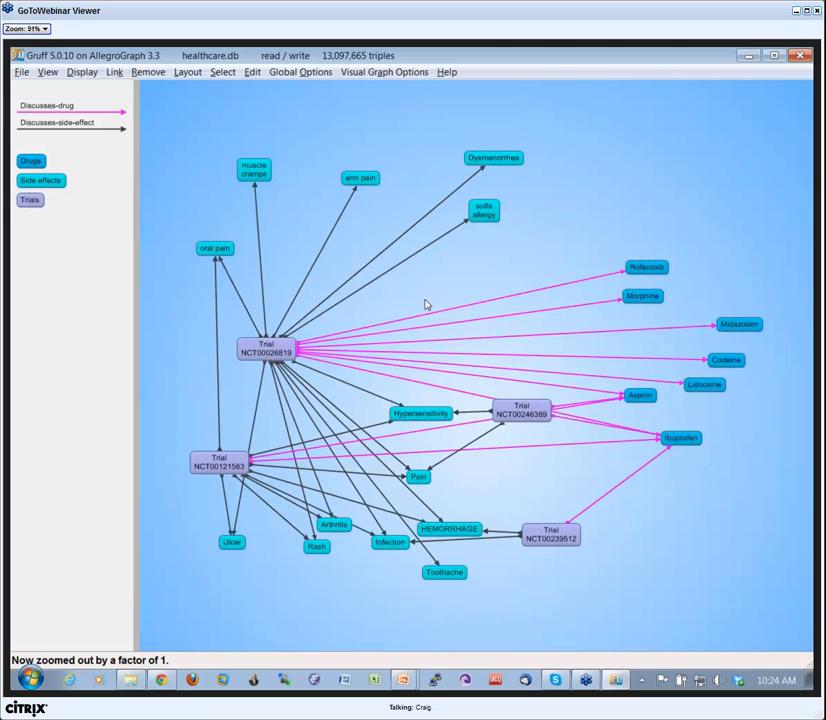
pyautogui.scroll(-3, 427, 305)
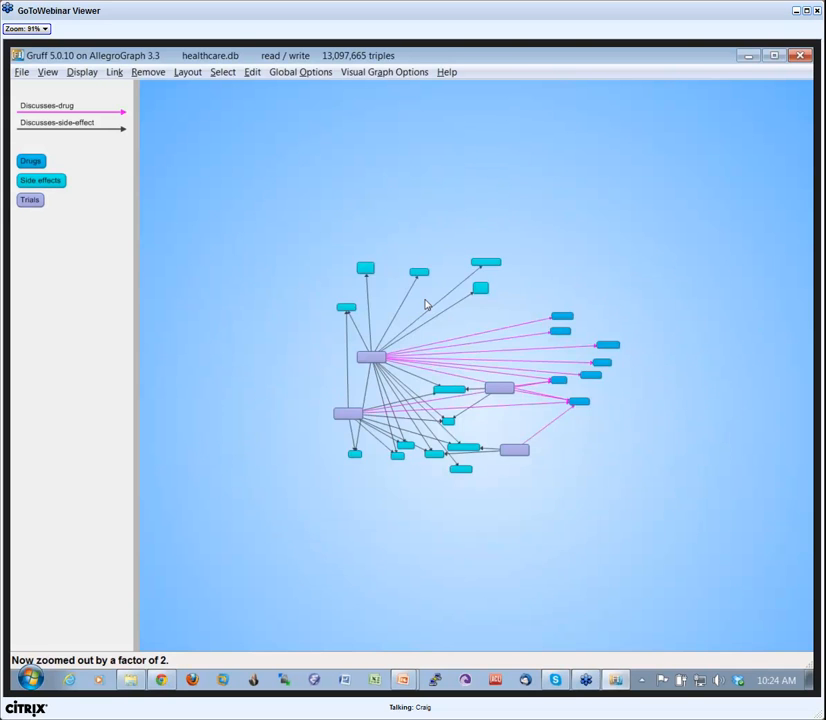
pyautogui.scroll(1, 427, 305)
pyautogui.scroll(3, 427, 305)
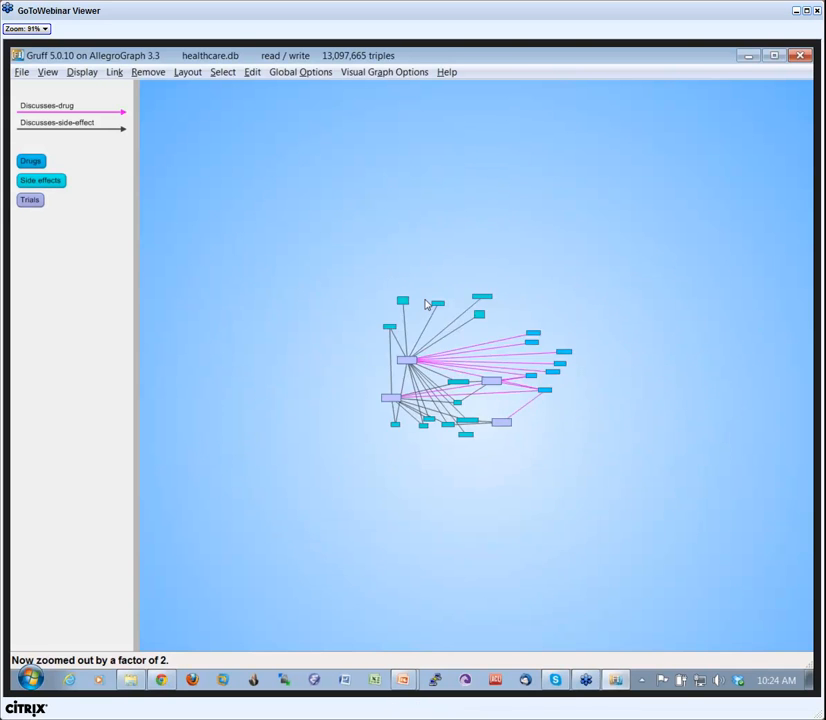
pyautogui.scroll(-1, 427, 305)
pyautogui.scroll(-1, 425, 304)
pyautogui.scroll(2, 425, 304)
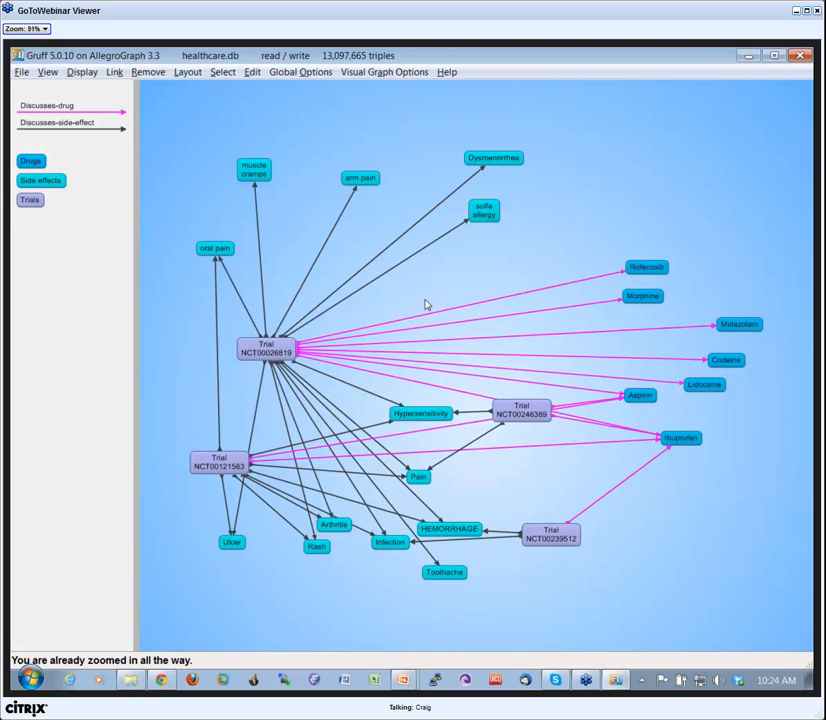
# Display all nodes linked by the current predicates to Trials NCT00246389, NCT00121563, NCT00026819 and NCT00239512.
pyautogui.click(531, 414)
pyautogui.click(227, 465)
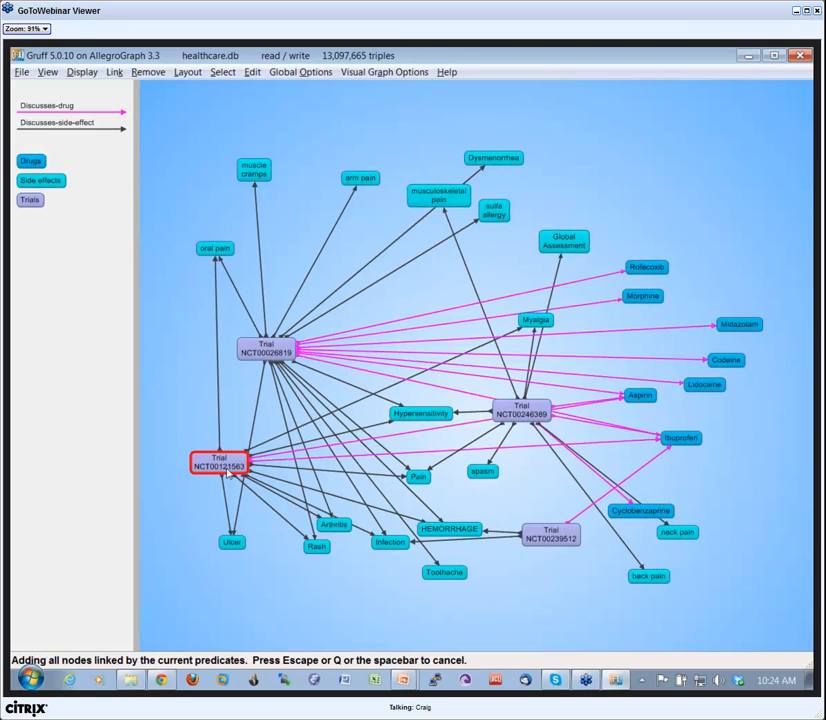
pyautogui.click(273, 353)
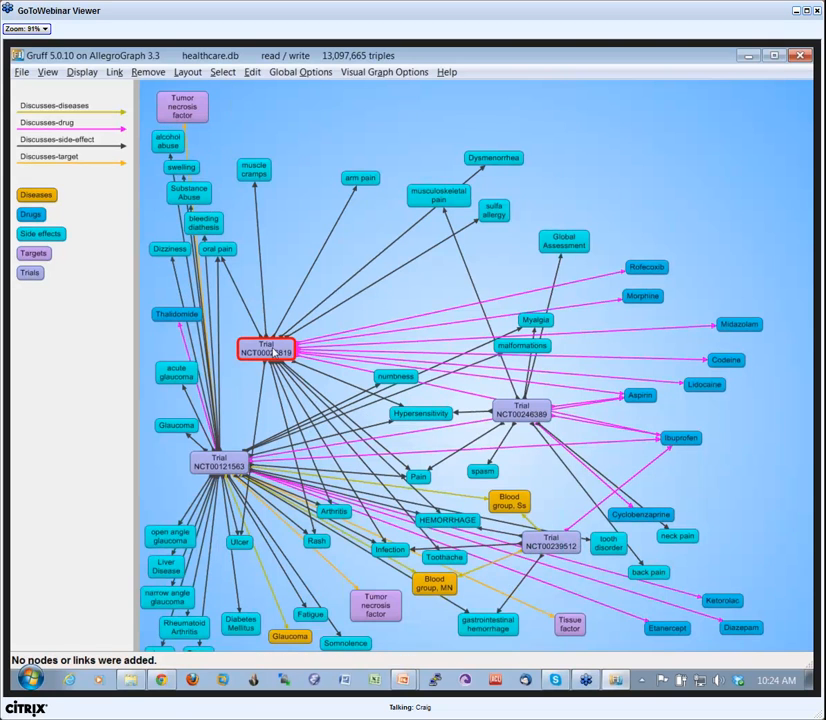
pyautogui.click(510, 408)
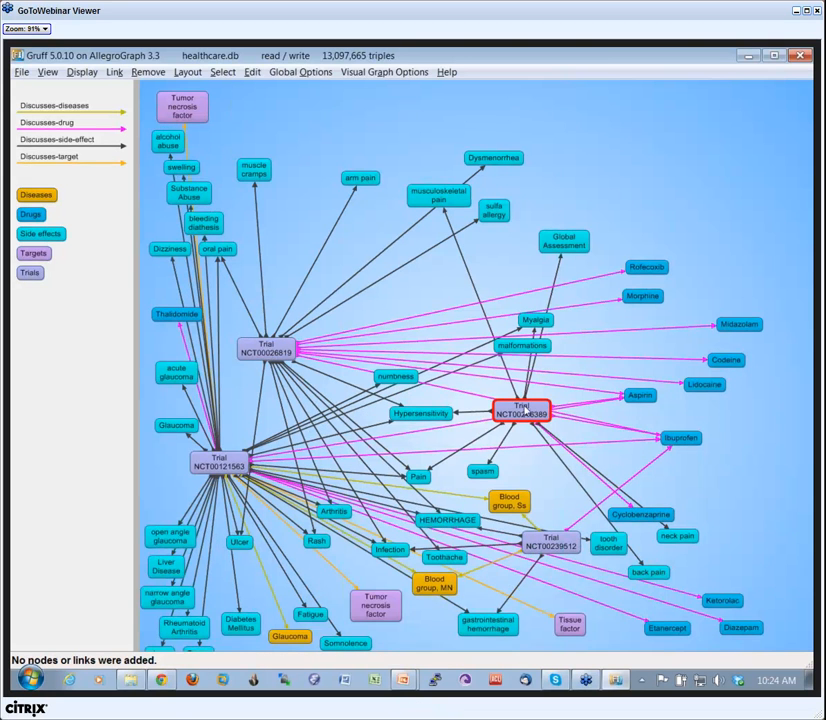
pyautogui.click(555, 538)
# Expand the Tumor necrosis factor node near Blood group, MN with only Trials NCT00000646, NCT00000812, NCT00001116, NCT00001373, NCT00001862, NCT00001893, NCT00001955 and NCT00003840.
pyautogui.click(380, 605)
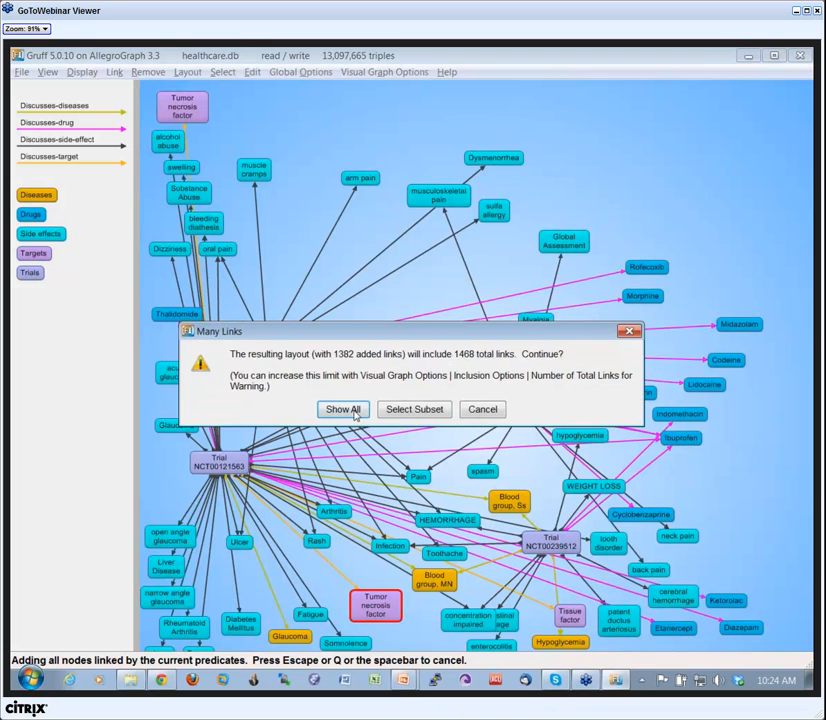
pyautogui.click(412, 409)
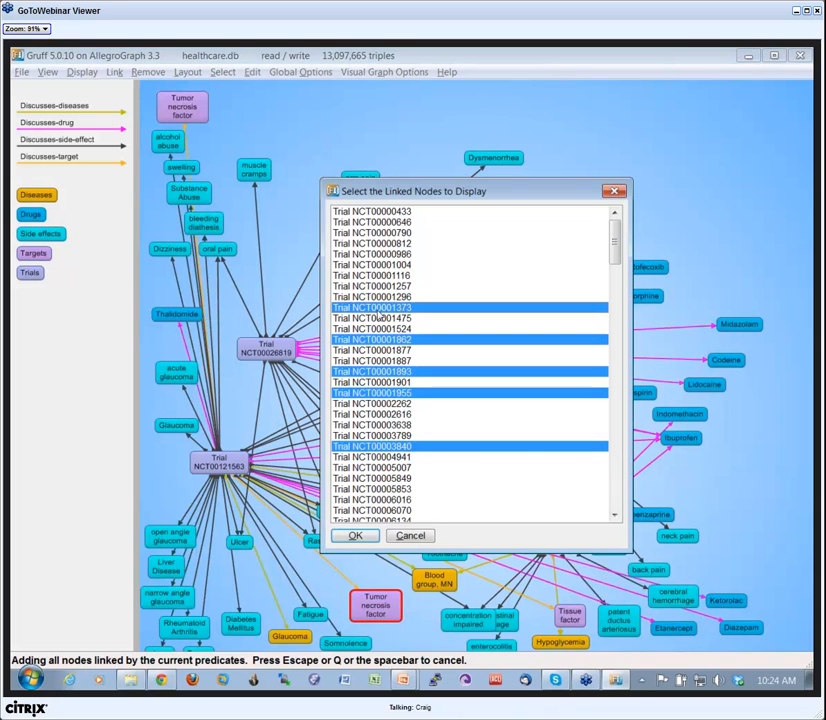
pyautogui.click(355, 536)
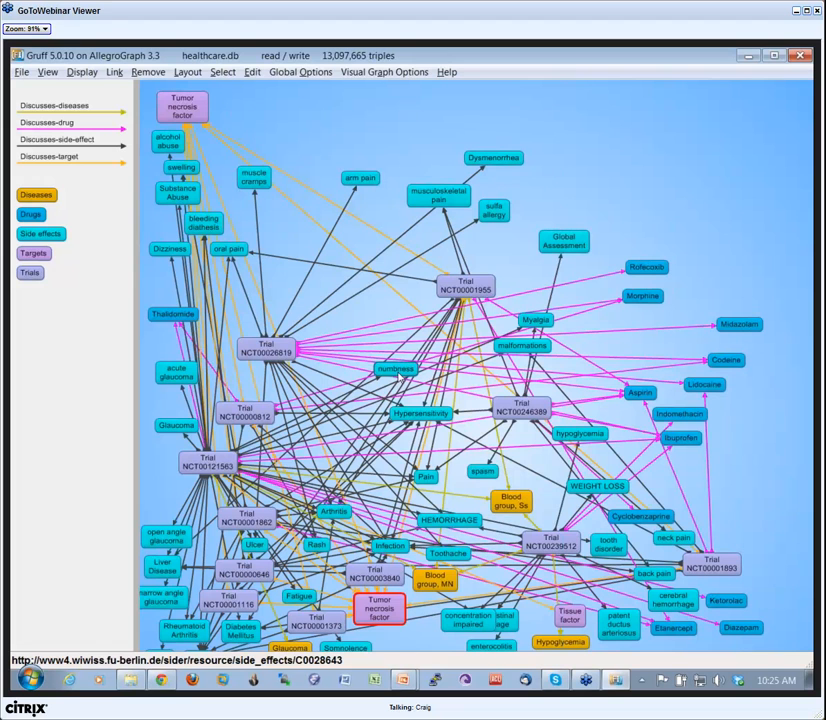
# Enlarge the canvas several times by a factor of 1.2 and redo the graph layout from scratch.
pyautogui.click(196, 73)
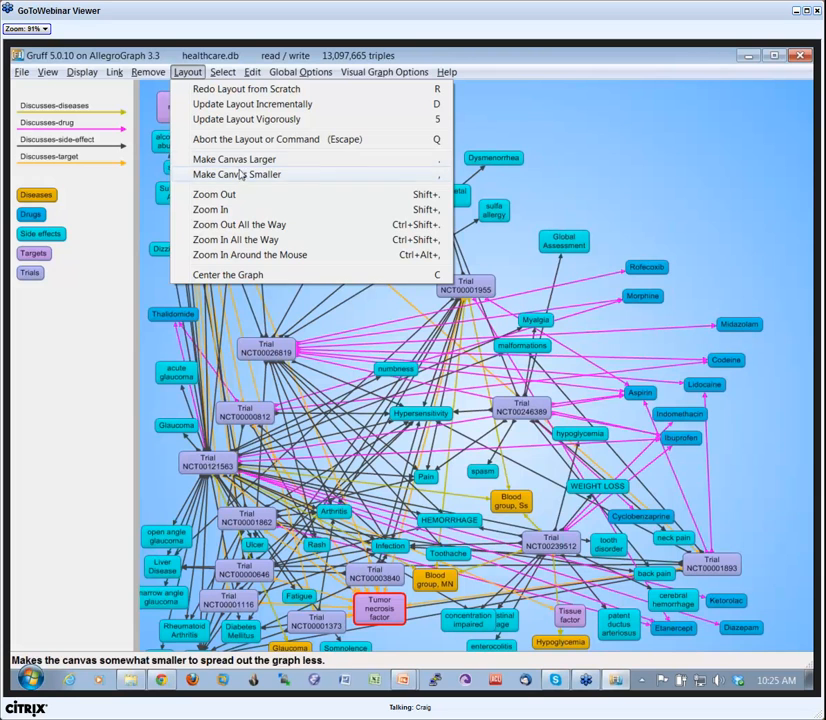
pyautogui.click(652, 193)
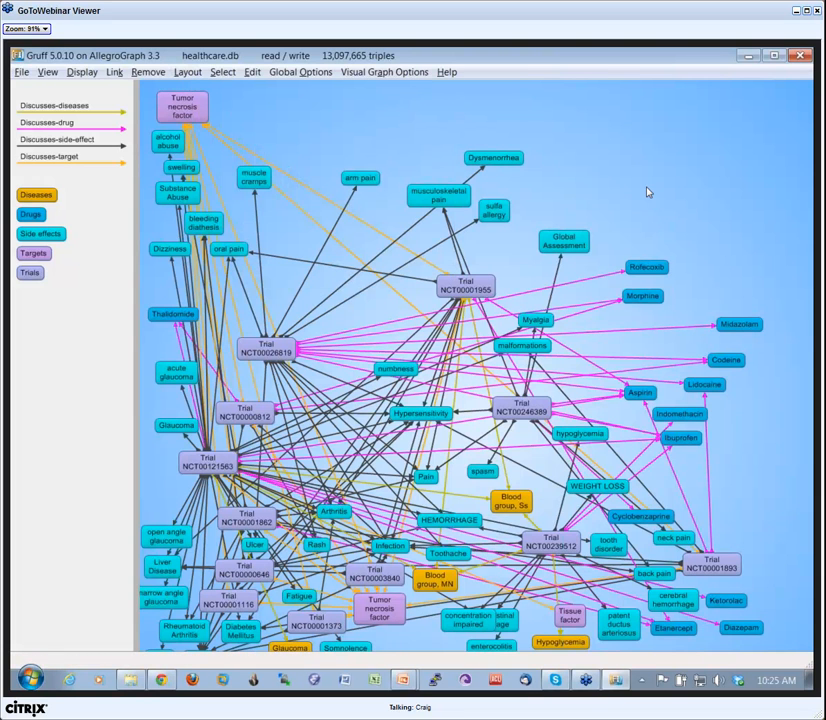
pyautogui.scroll(-1, 648, 192)
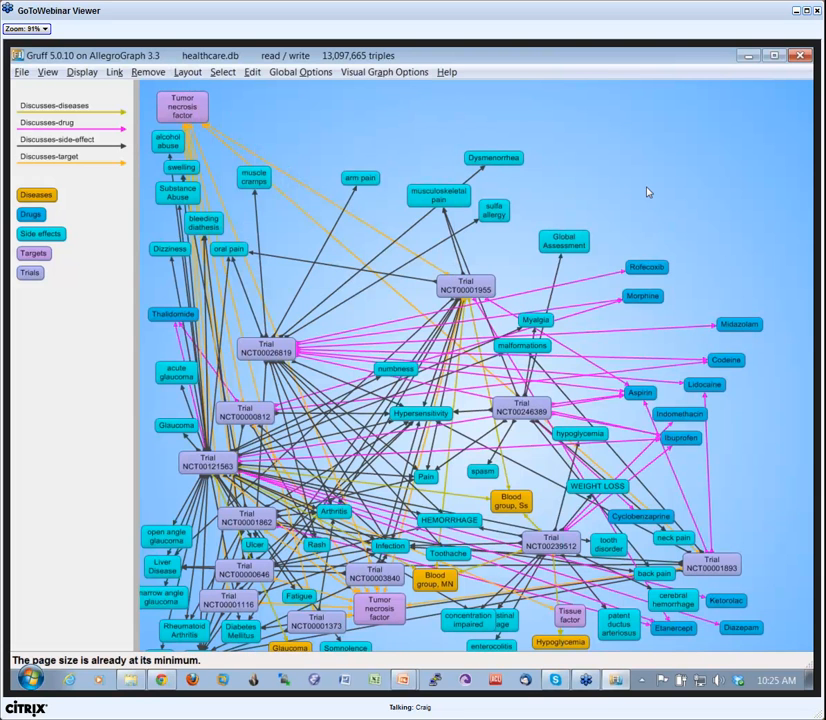
pyautogui.scroll(1, 648, 192)
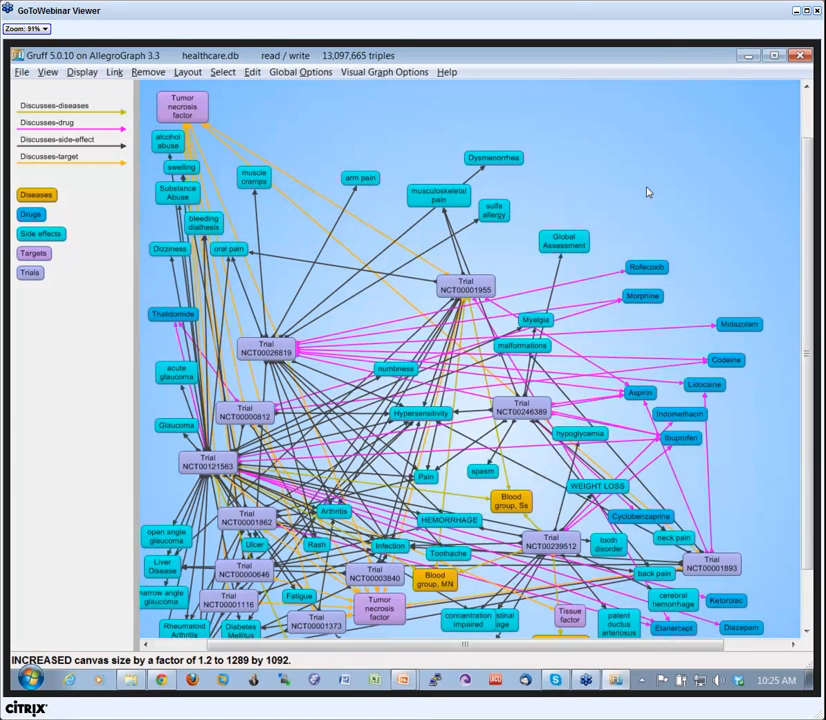
pyautogui.scroll(2, 648, 192)
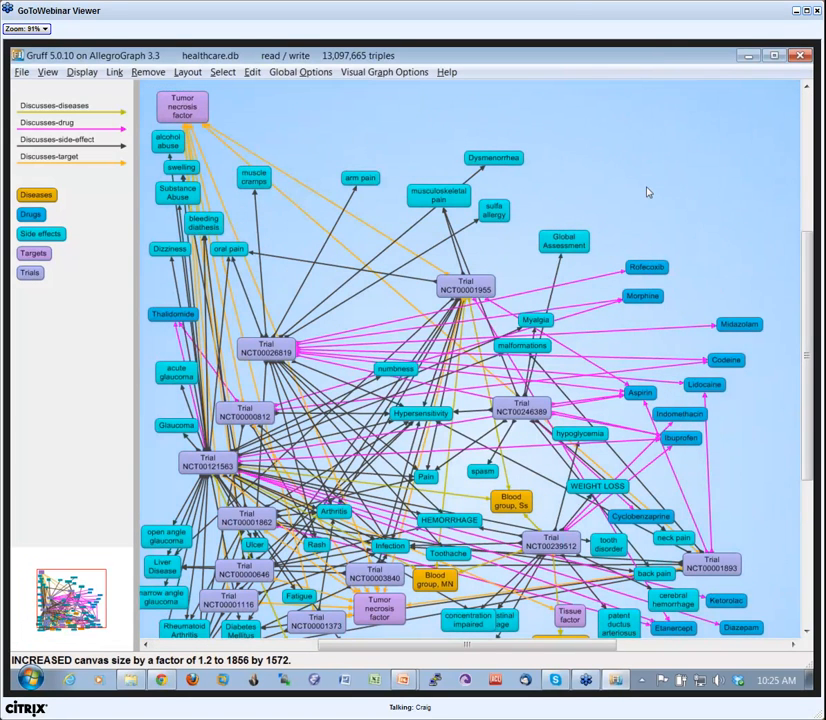
pyautogui.scroll(1, 648, 192)
pyautogui.scroll(1, 648, 192)
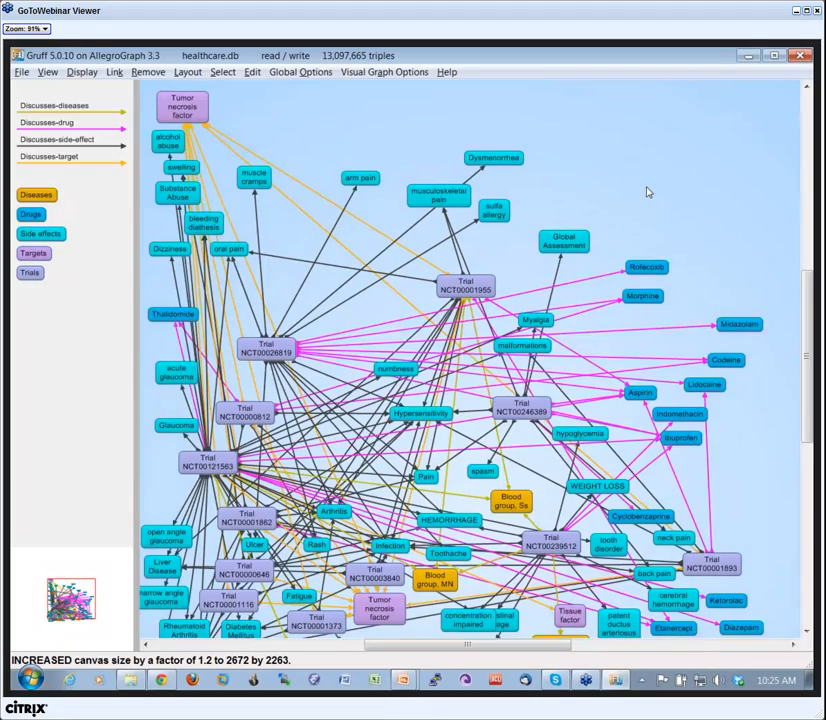
pyautogui.scroll(1, 648, 192)
pyautogui.press('r')
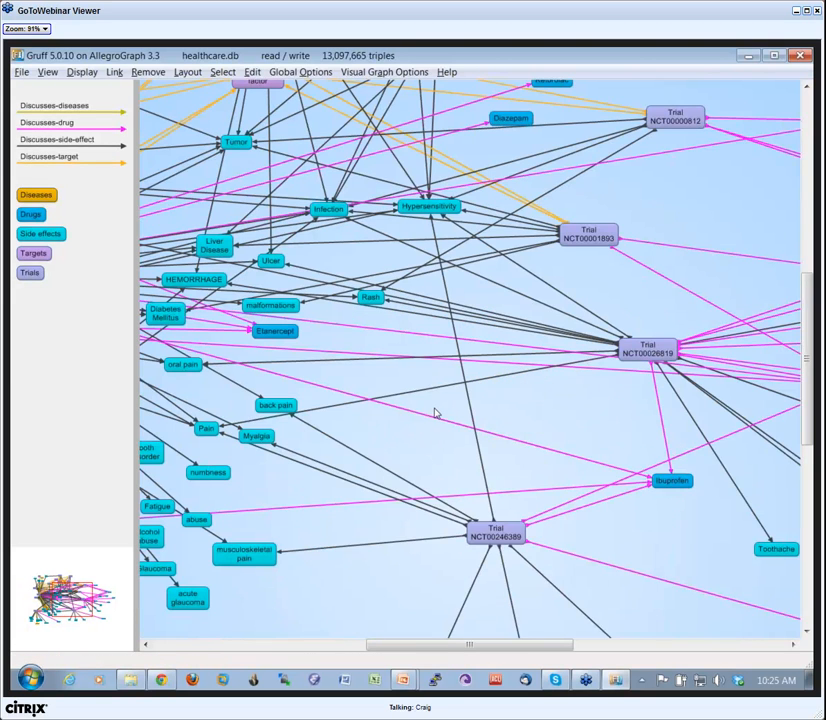
# Remove the Trial NCT00246389 node from the graph.
pyautogui.moveTo(438, 417); pyautogui.dragTo(547, 440)
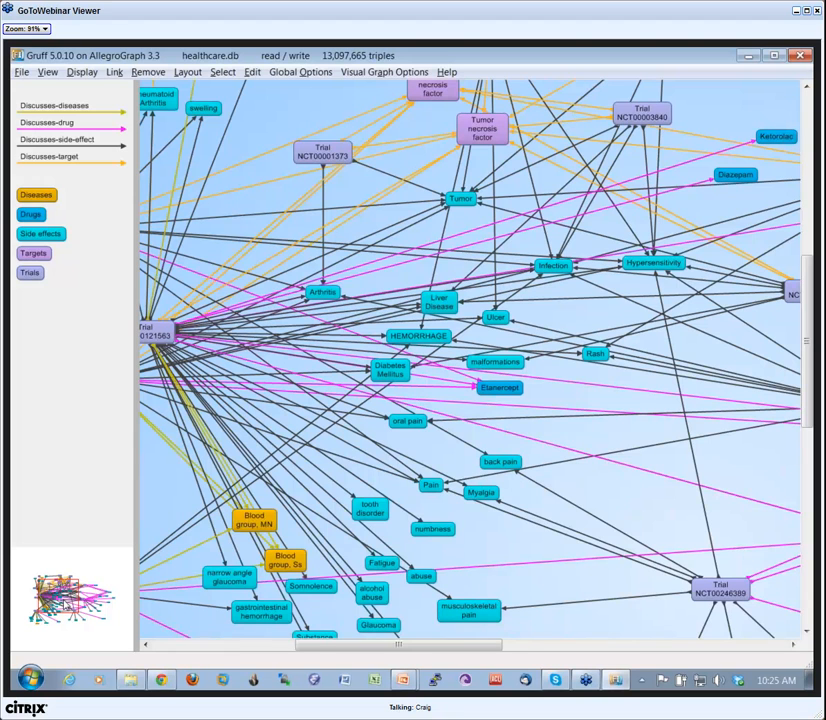
pyautogui.moveTo(61, 600); pyautogui.dragTo(105, 607)
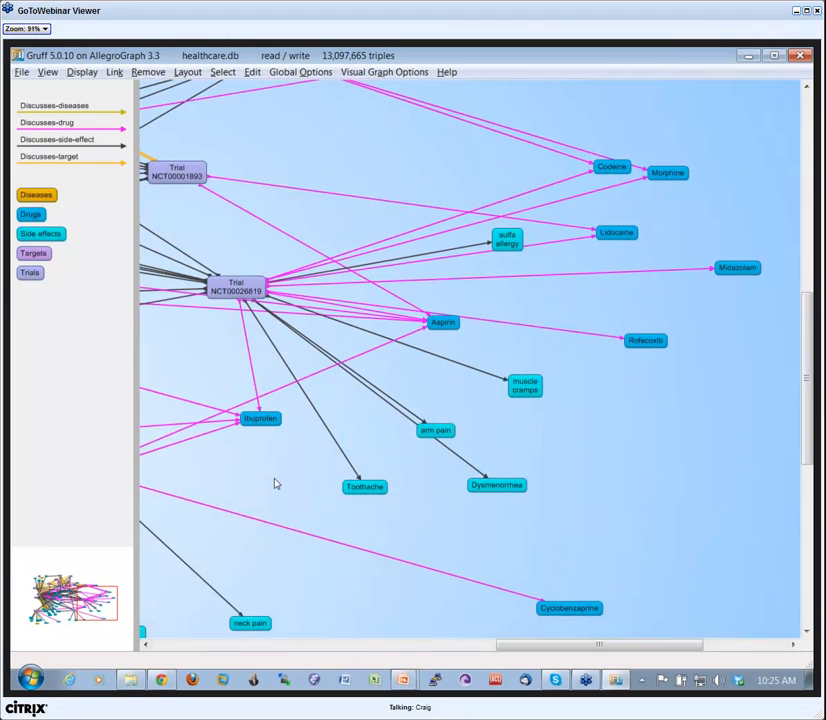
pyautogui.moveTo(276, 484); pyautogui.dragTo(440, 515)
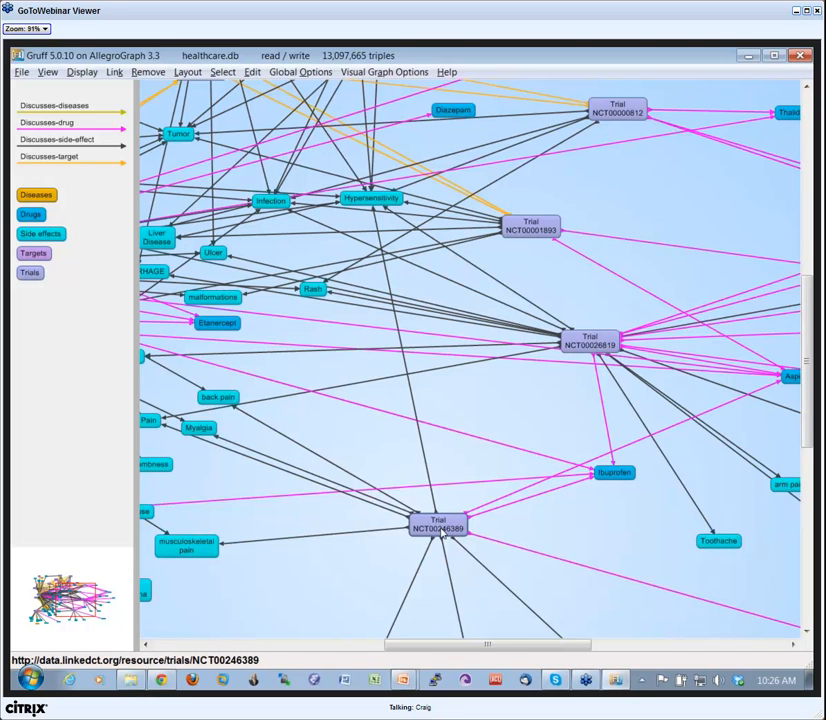
pyautogui.click(445, 531)
pyautogui.click(148, 72)
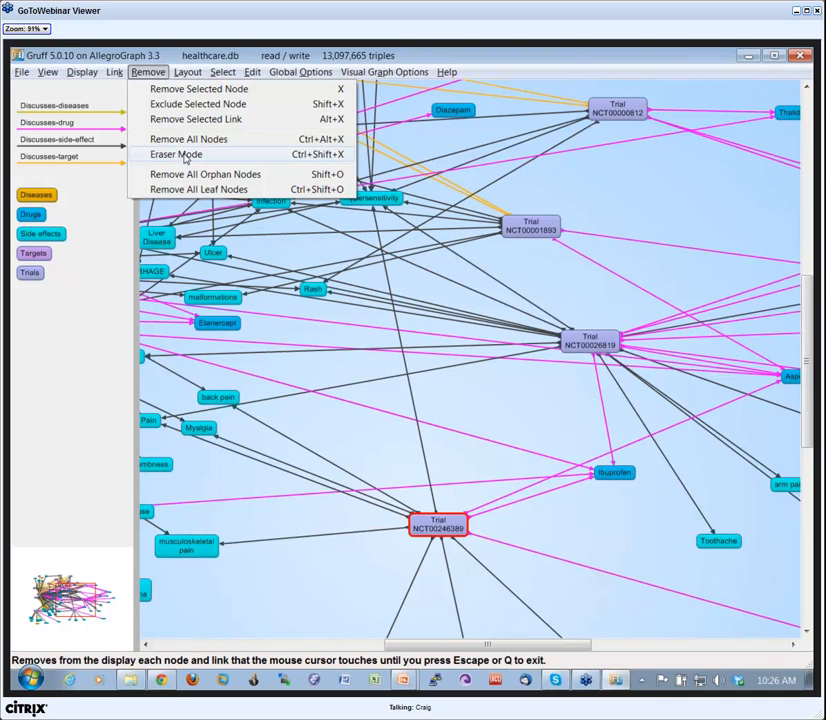
pyautogui.click(334, 565)
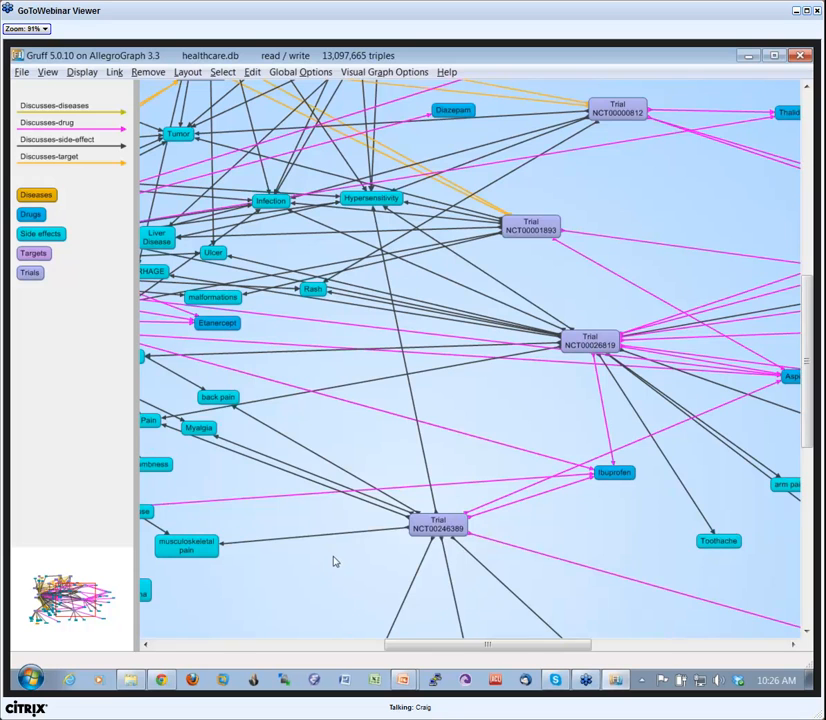
pyautogui.click(440, 530)
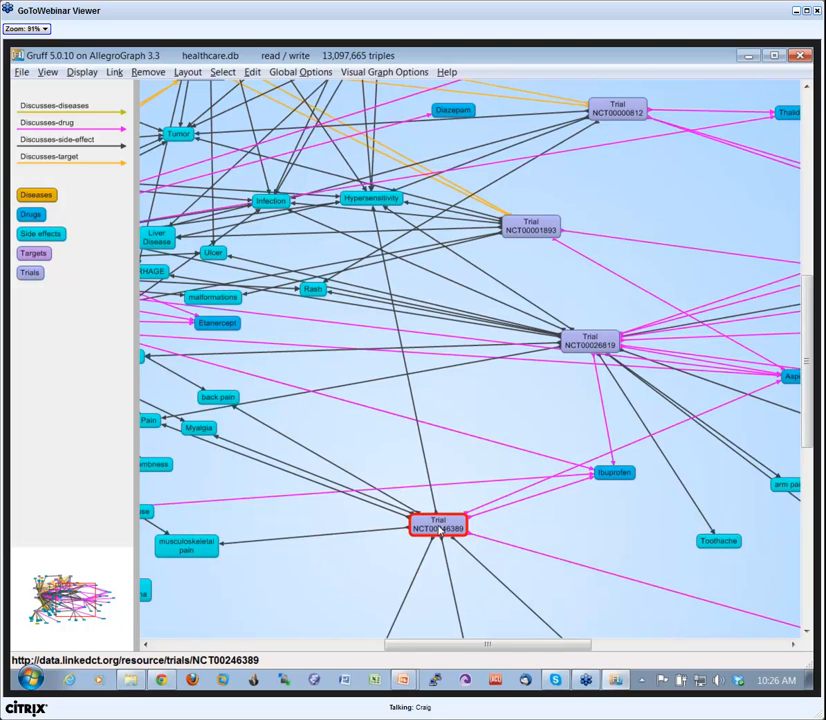
pyautogui.click(440, 530)
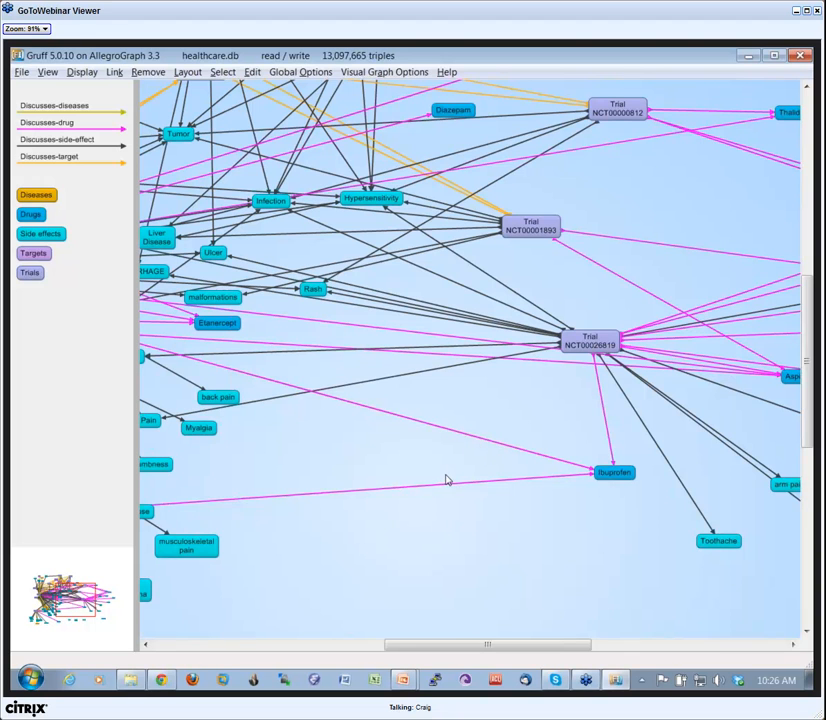
# Erase Trials NCT00026819, NCT00001893 and NCT00000812, the Ibuprofen and Thalidomide nodes and the surrounding links using eraser mode.
pyautogui.press('e')
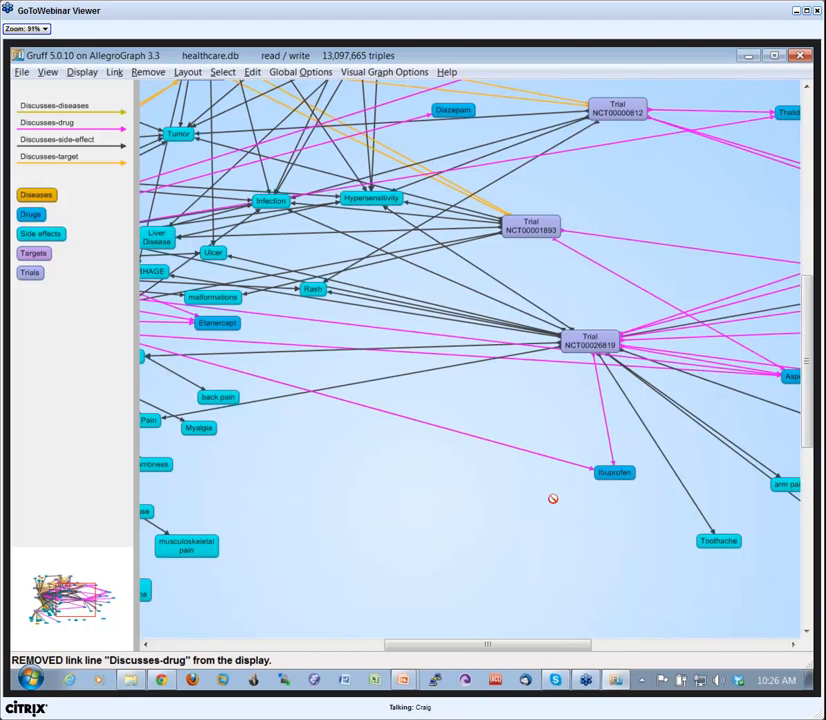
pyautogui.moveTo(595, 352)
pyautogui.mouseDown()
pyautogui.moveTo(525, 224)
pyautogui.moveTo(232, 301)
pyautogui.moveTo(194, 424)
pyautogui.moveTo(190, 545)
pyautogui.moveTo(590, 560)
pyautogui.moveTo(782, 435)
pyautogui.moveTo(787, 391)
pyautogui.moveTo(780, 436)
pyautogui.moveTo(682, 123)
pyautogui.moveTo(642, 118)
pyautogui.moveTo(724, 145)
pyautogui.mouseUp()
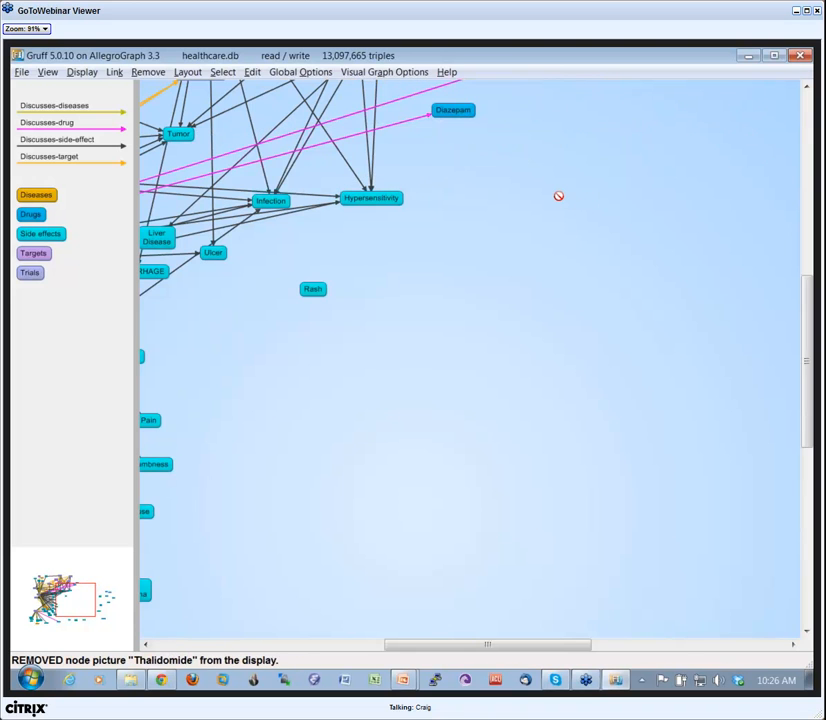
pyautogui.press('z')
pyautogui.press('z')
pyautogui.moveTo(559, 212)
pyautogui.mouseDown()
pyautogui.moveTo(612, 334)
pyautogui.moveTo(608, 345)
pyautogui.moveTo(645, 358)
pyautogui.moveTo(594, 385)
pyautogui.moveTo(597, 444)
pyautogui.moveTo(446, 450)
pyautogui.moveTo(524, 448)
pyautogui.moveTo(482, 443)
pyautogui.moveTo(468, 455)
pyautogui.moveTo(461, 435)
pyautogui.mouseUp()
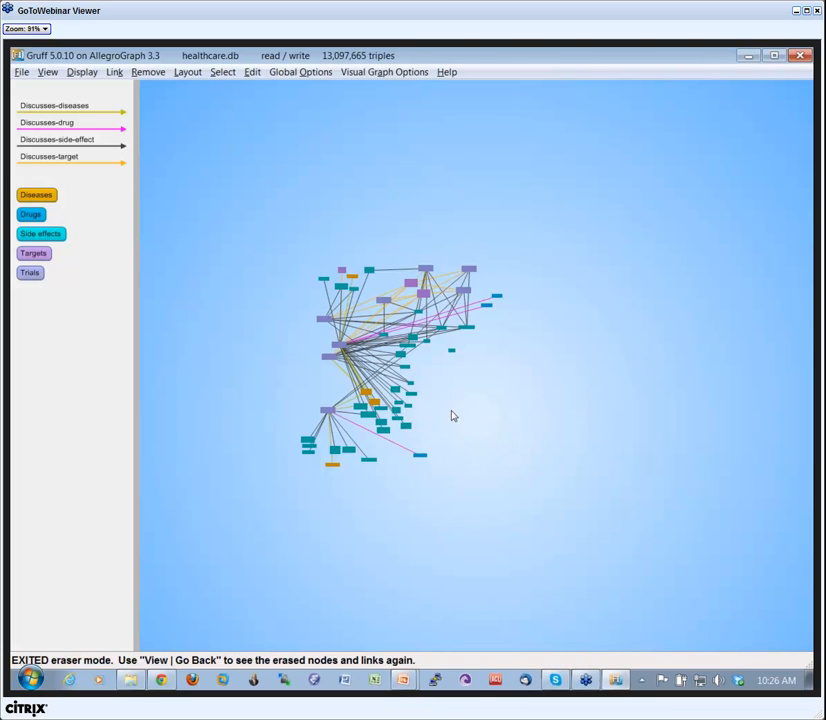
# Redo the layout of the remaining graph and remove all orphan nodes from it.
pyautogui.press('l')
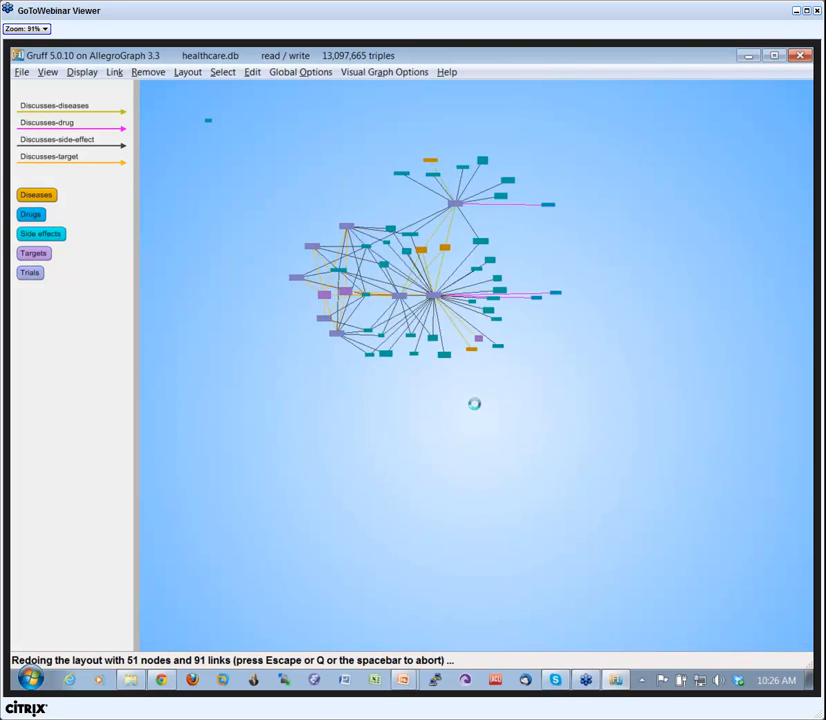
pyautogui.scroll(2, 537, 443)
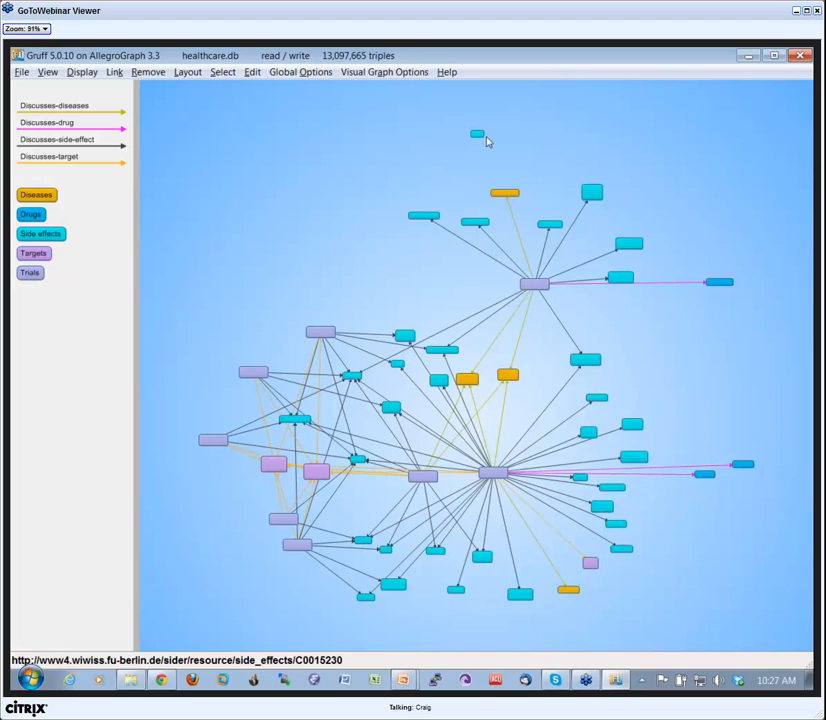
pyautogui.moveTo(476, 133); pyautogui.dragTo(405, 143)
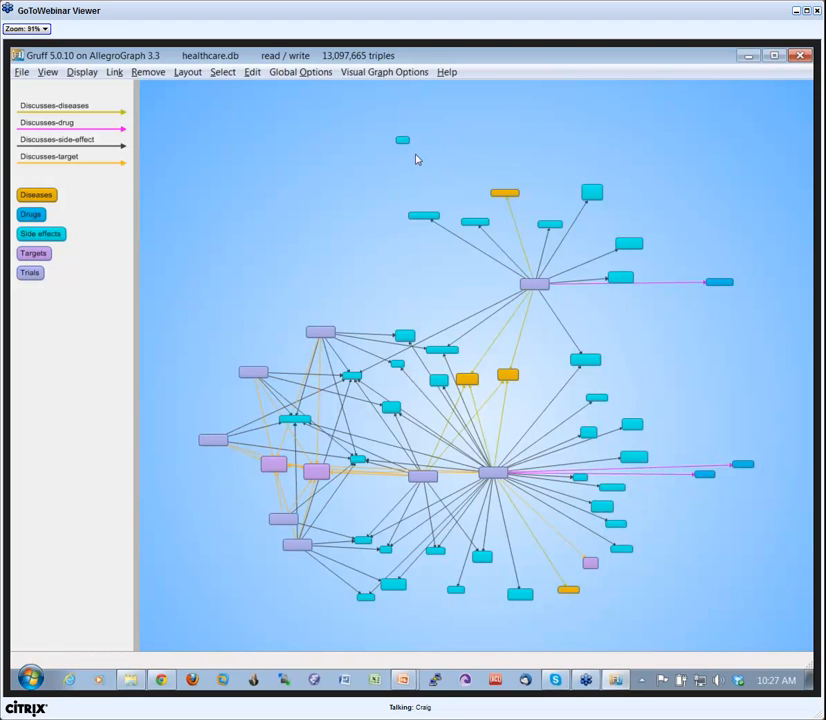
pyautogui.click(148, 73)
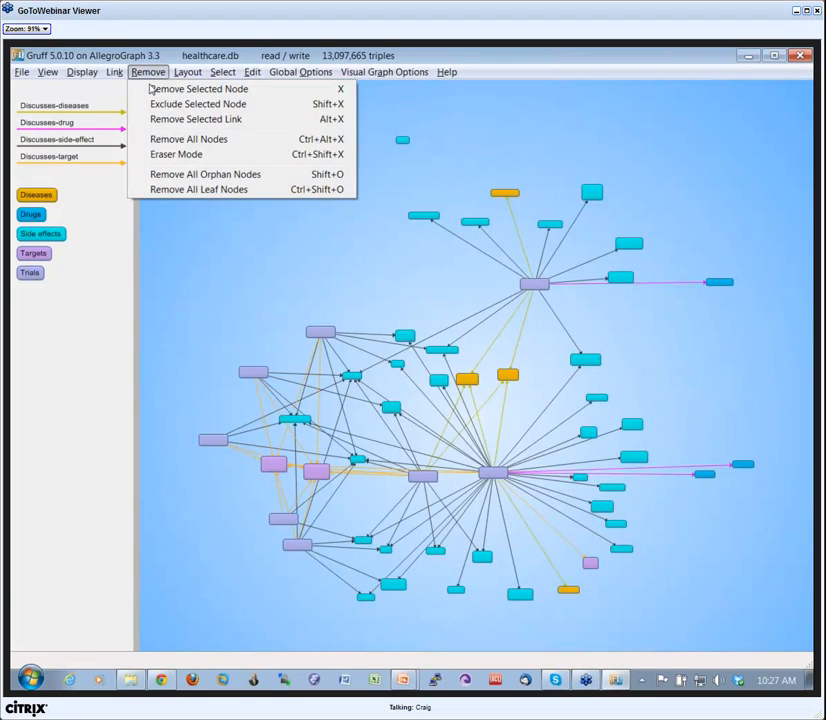
pyautogui.click(218, 175)
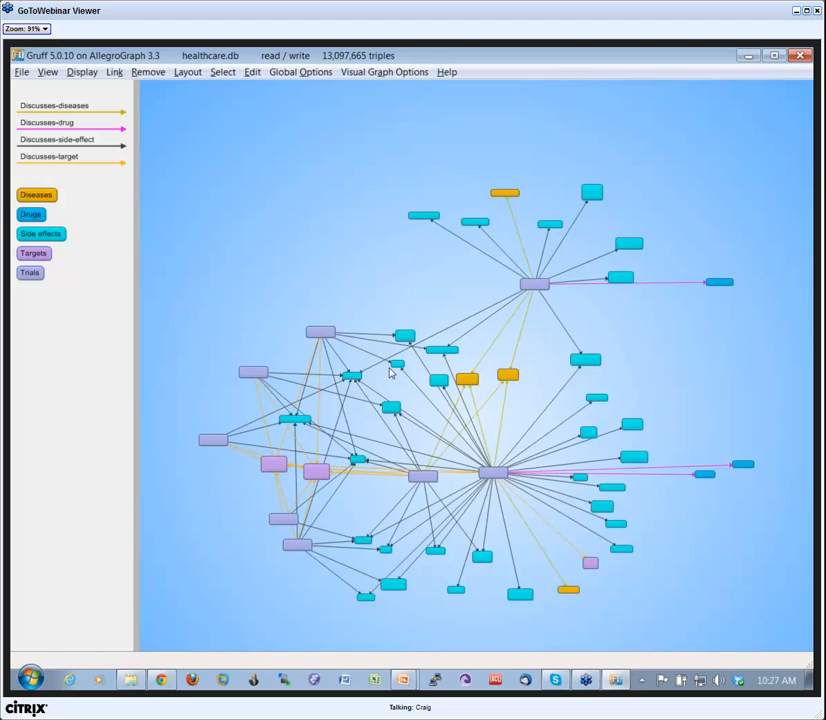
# Highlight the links of each predicate in turn: Discusses-diseases, Discusses-drug, Discusses-side-effect and Discusses-target.
pyautogui.scroll(-2, 402, 376)
pyautogui.scroll(3, 402, 376)
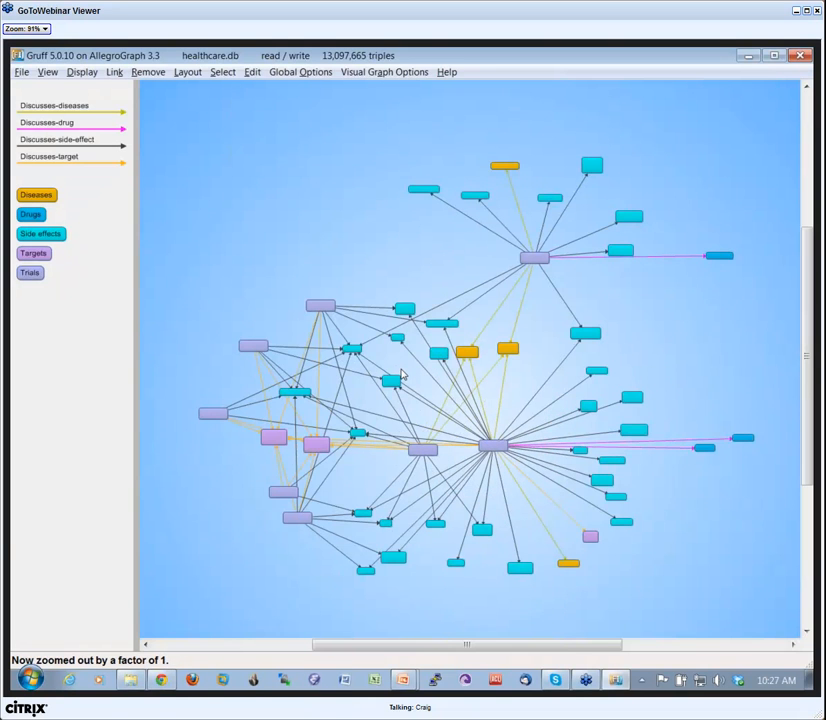
pyautogui.click(73, 116)
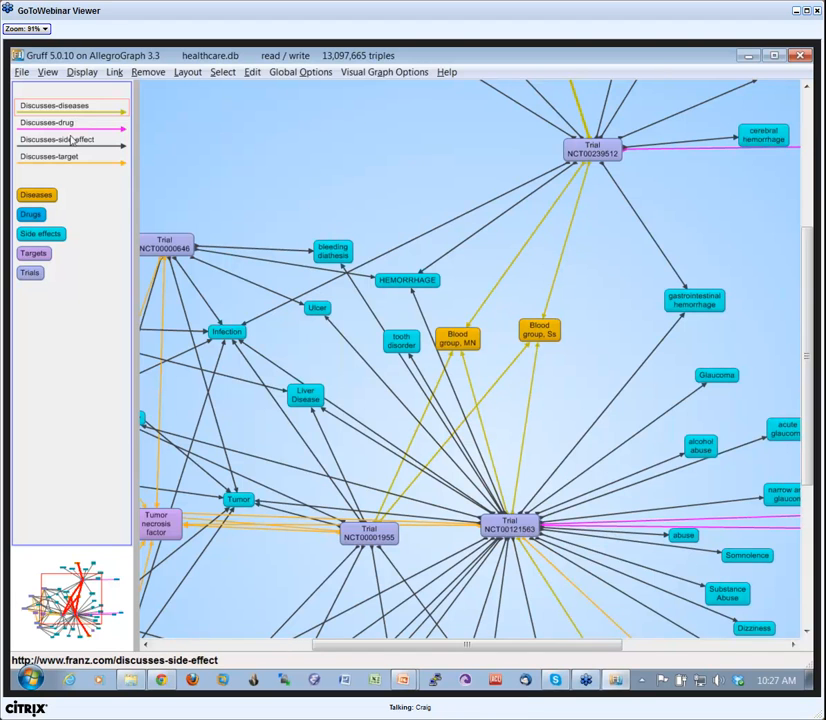
pyautogui.click(62, 124)
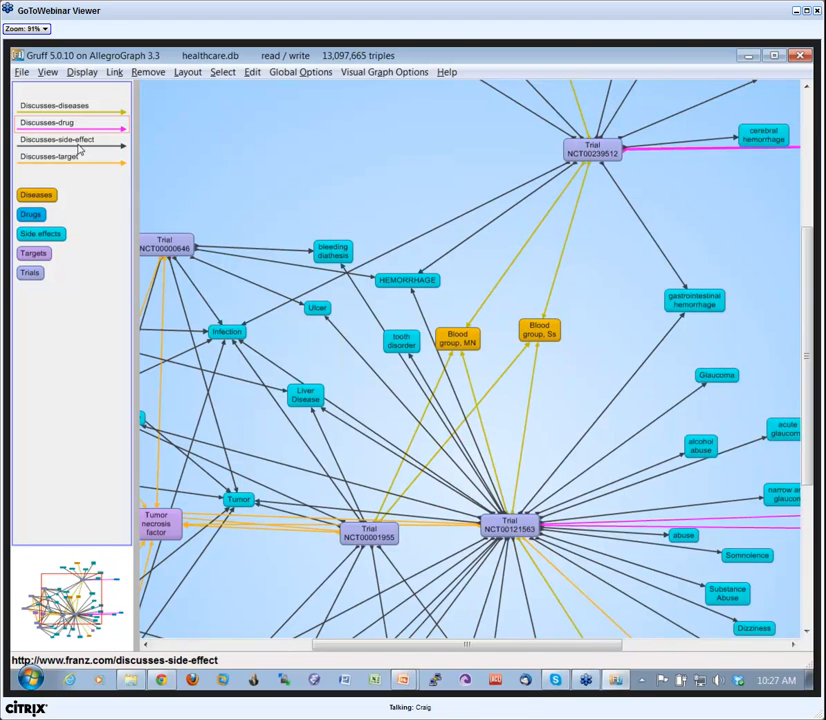
pyautogui.click(77, 146)
pyautogui.click(78, 160)
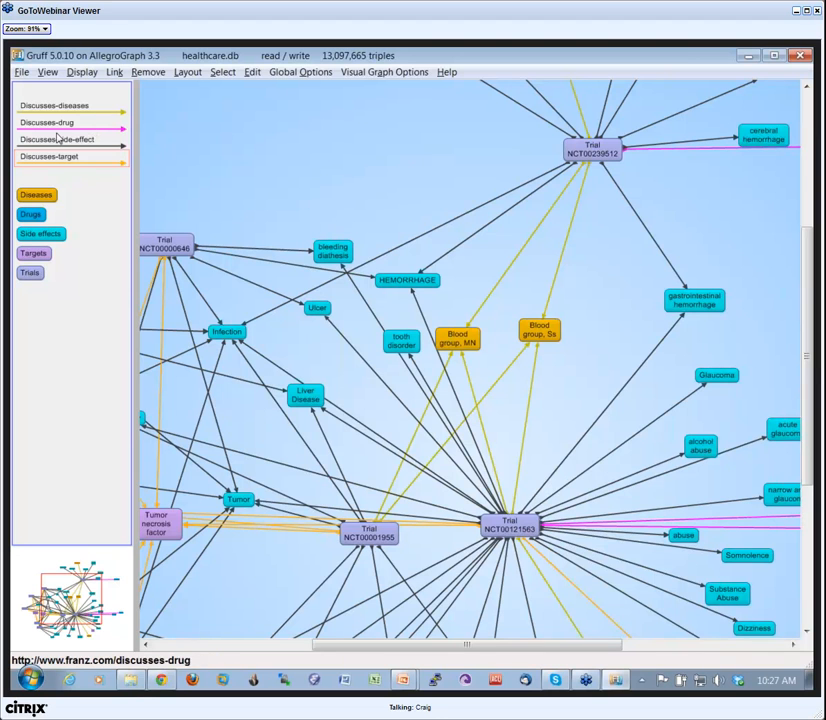
# Show the predicate name labels on the link lines, and hide them again.
pyautogui.press('l')
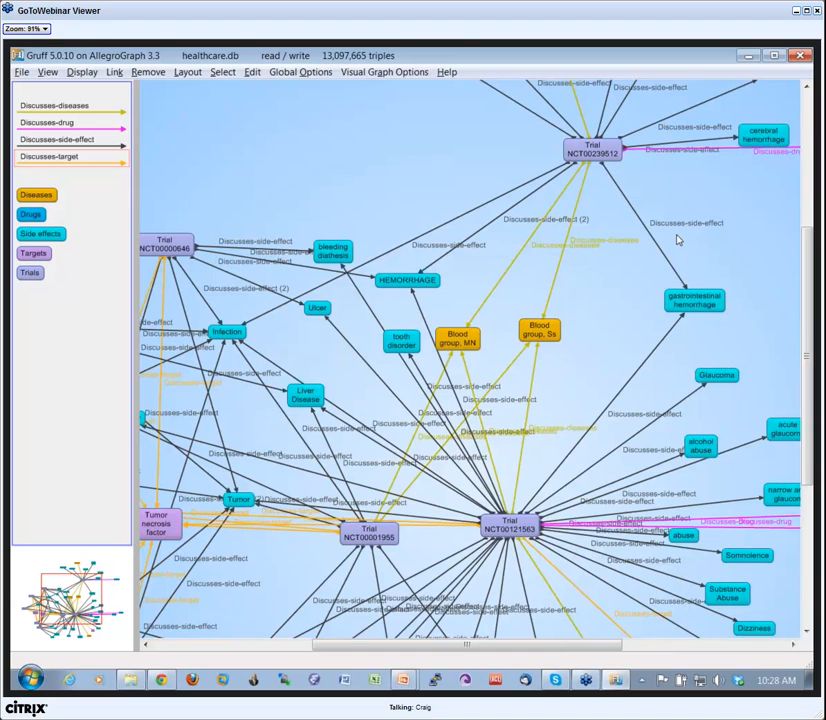
pyautogui.press('l')
pyautogui.press('l')
pyautogui.press('l')
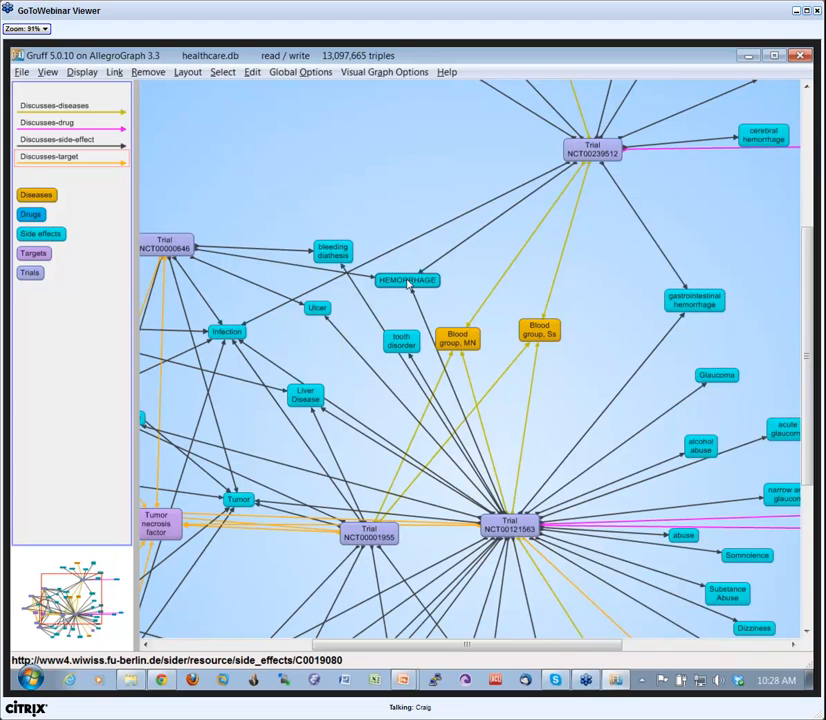
# Move the HEMORRHAGE node slightly toward Blood group, MN, and toggle the use-label-properties option off and back on.
pyautogui.moveTo(408, 283); pyautogui.dragTo(426, 295)
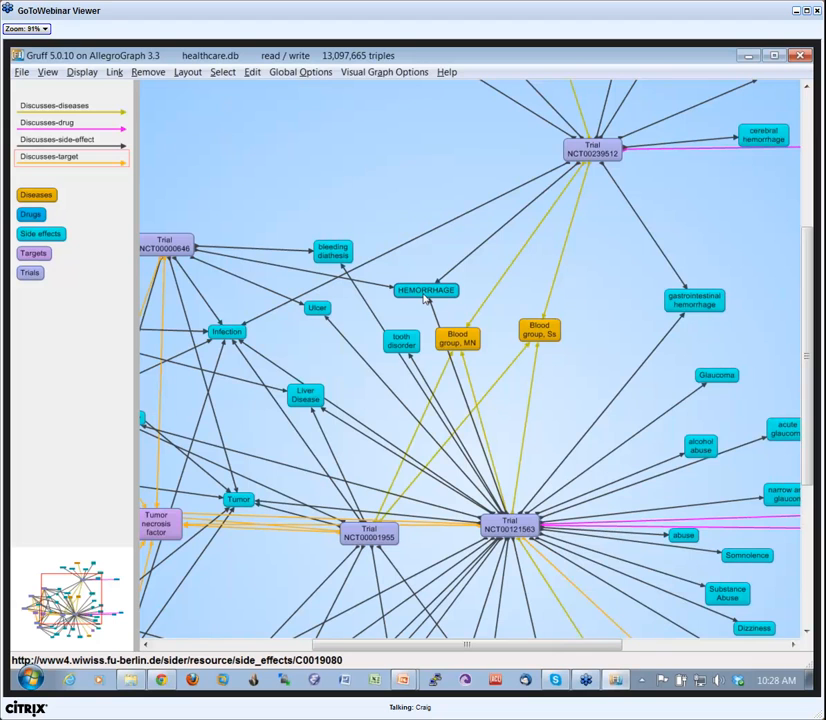
pyautogui.press('l')
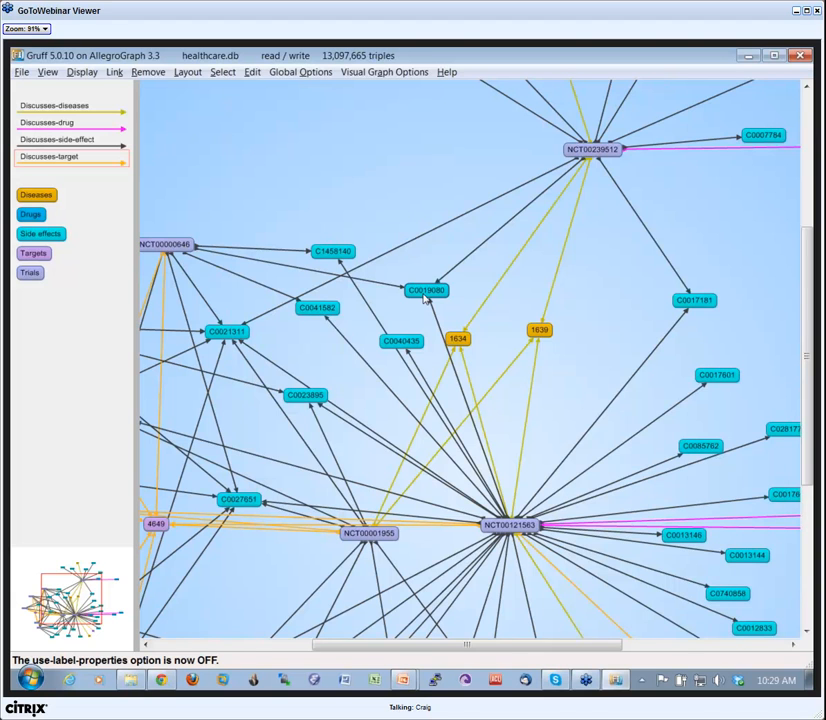
pyautogui.press('l')
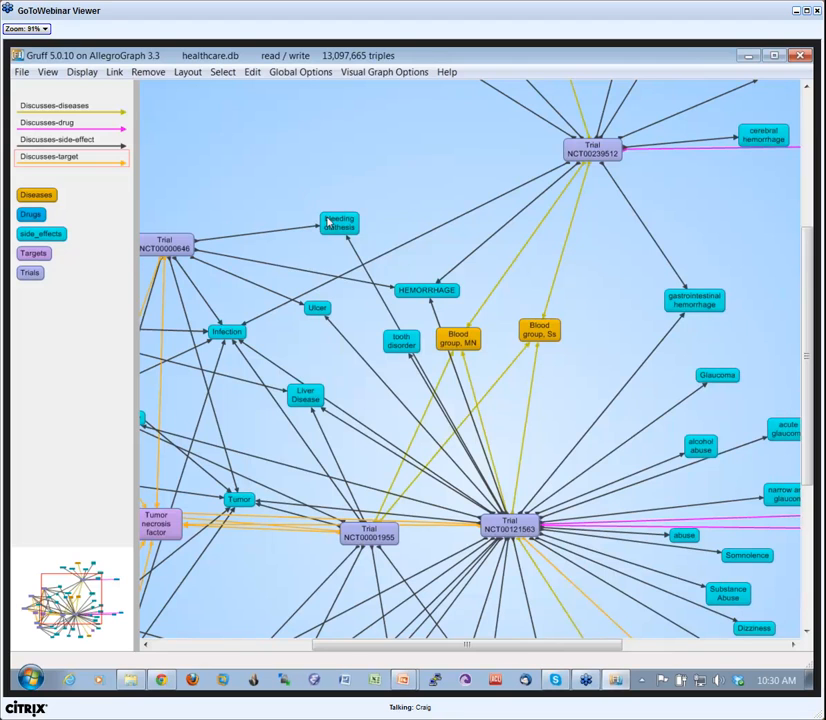
# Move the bleeding diathesis node slightly upward, then review the custom predicates for node labels and accept the list as it is.
pyautogui.moveTo(337, 219); pyautogui.dragTo(325, 200)
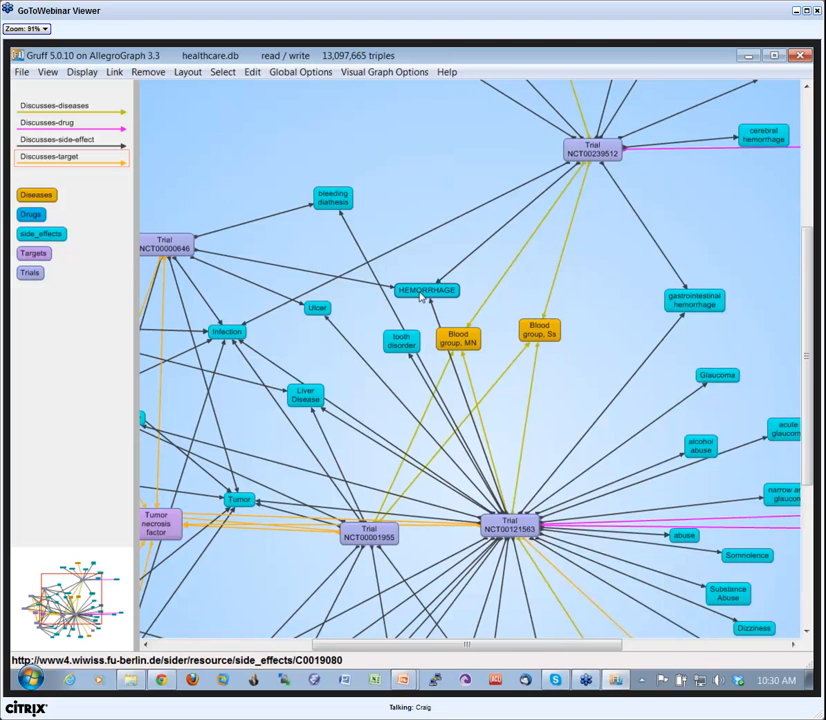
pyautogui.click(298, 74)
pyautogui.moveTo(331, 141)
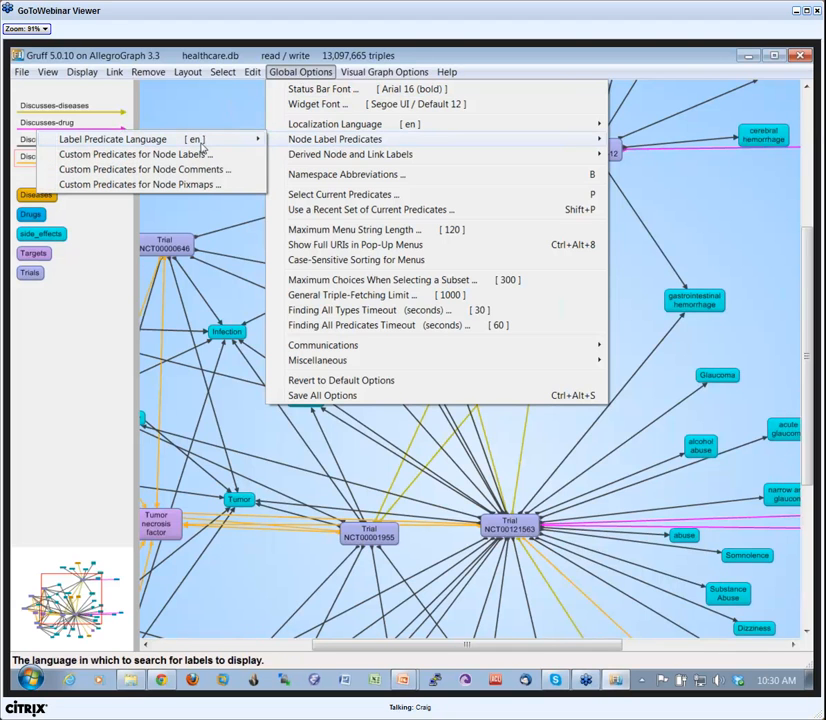
pyautogui.click(97, 156)
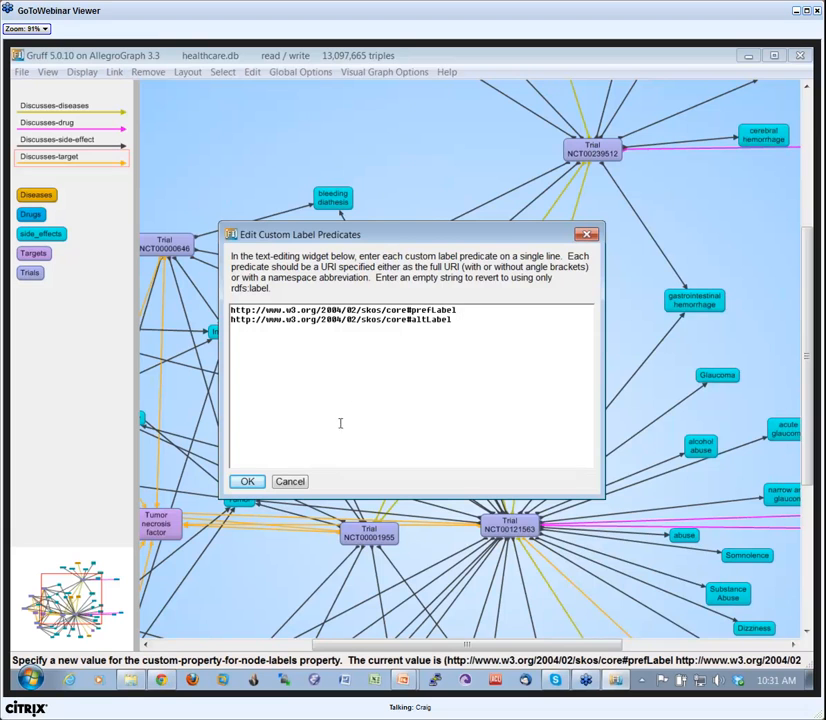
pyautogui.click(243, 481)
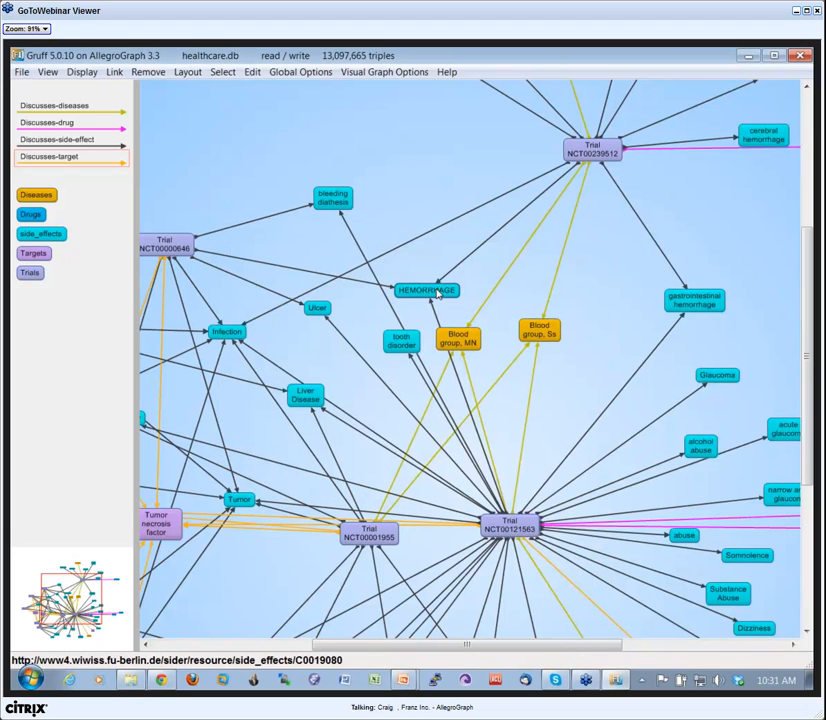
# Move the HEMORRHAGE node slightly upward, and toggle the display of full URIs on nodes on and back off.
pyautogui.moveTo(438, 290); pyautogui.dragTo(430, 270)
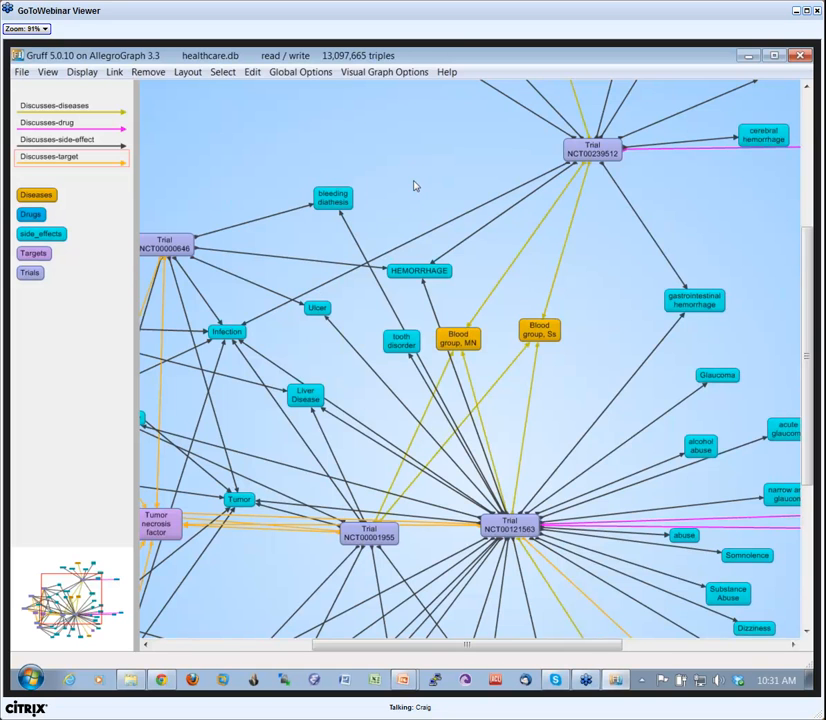
pyautogui.press('u')
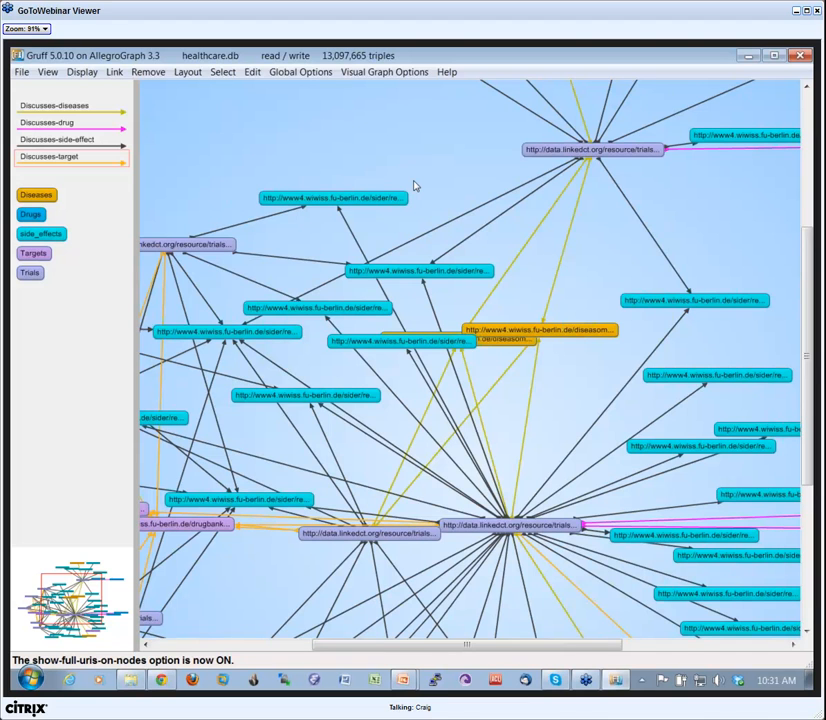
pyautogui.hotkey('ctrl', 'u')
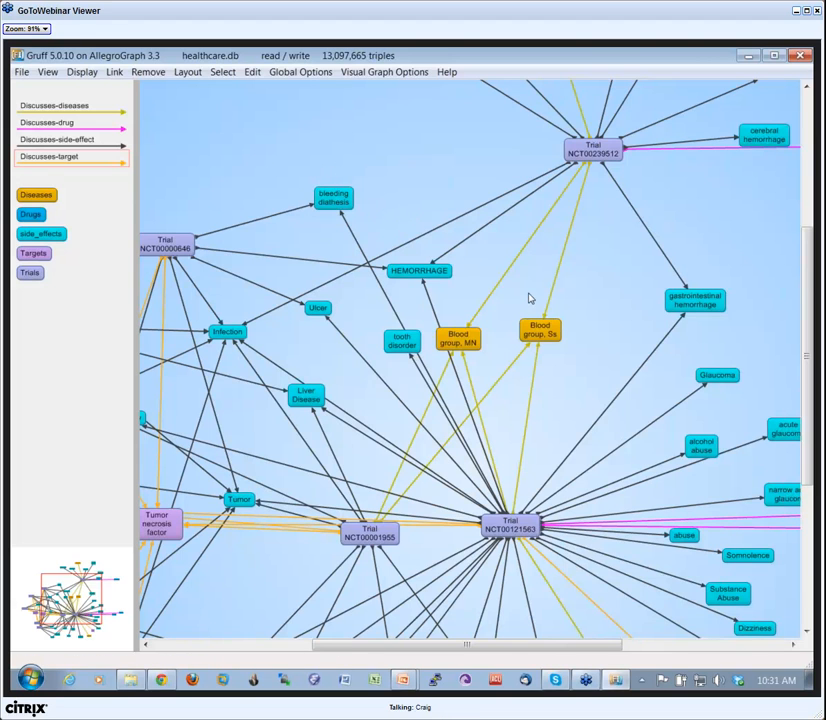
# Step back through the previous graph states to before the layout was redone, and move Trial NCT00001955 away from Trial NCT00121563.
pyautogui.press('z')
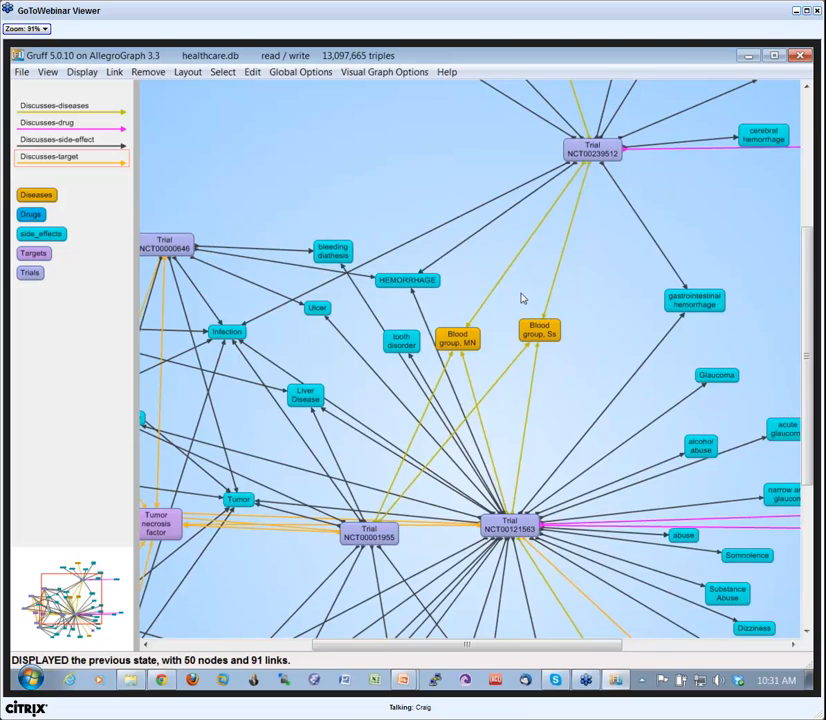
pyautogui.press('z')
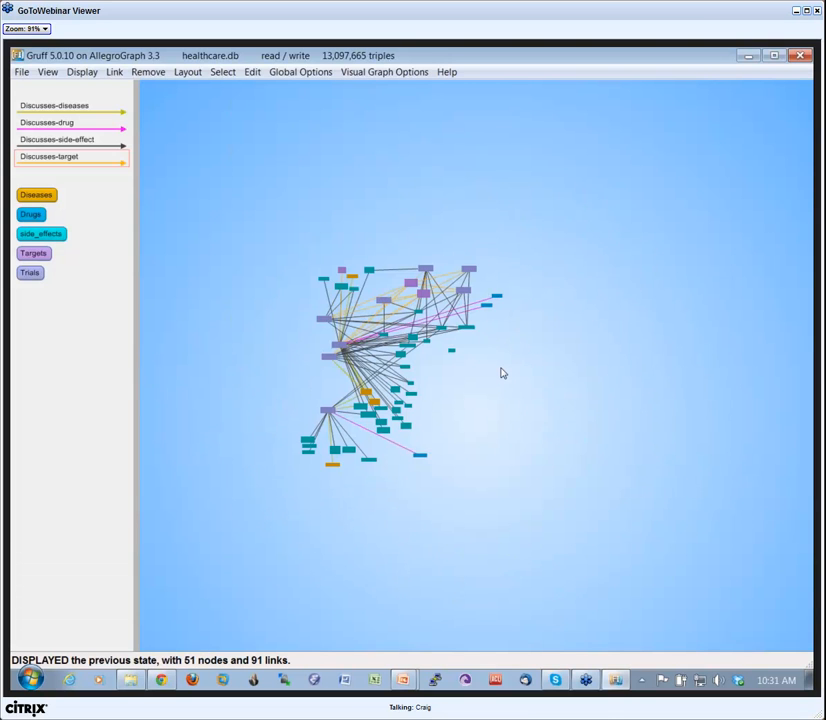
pyautogui.scroll(1, 462, 389)
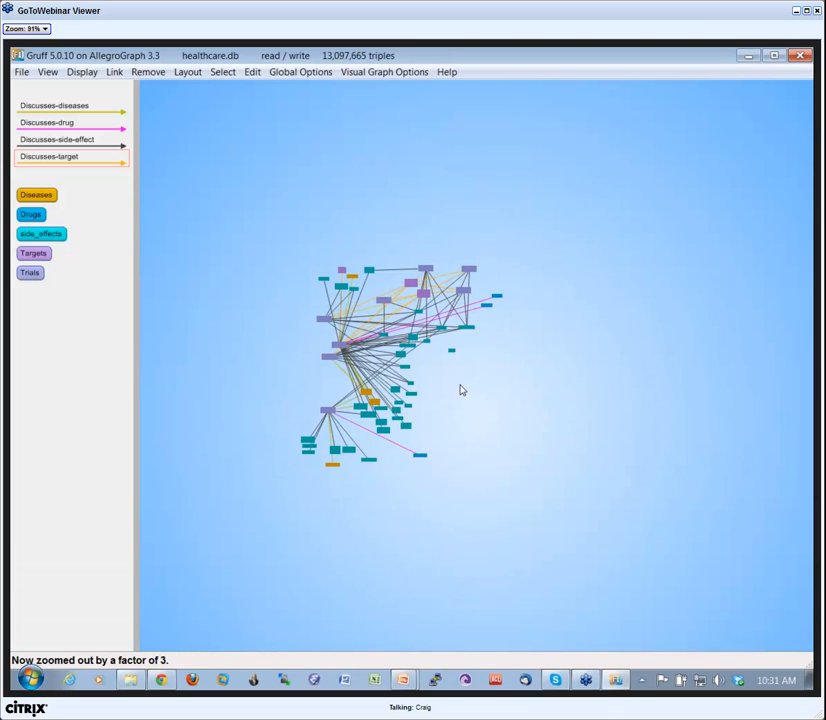
pyautogui.scroll(1, 462, 389)
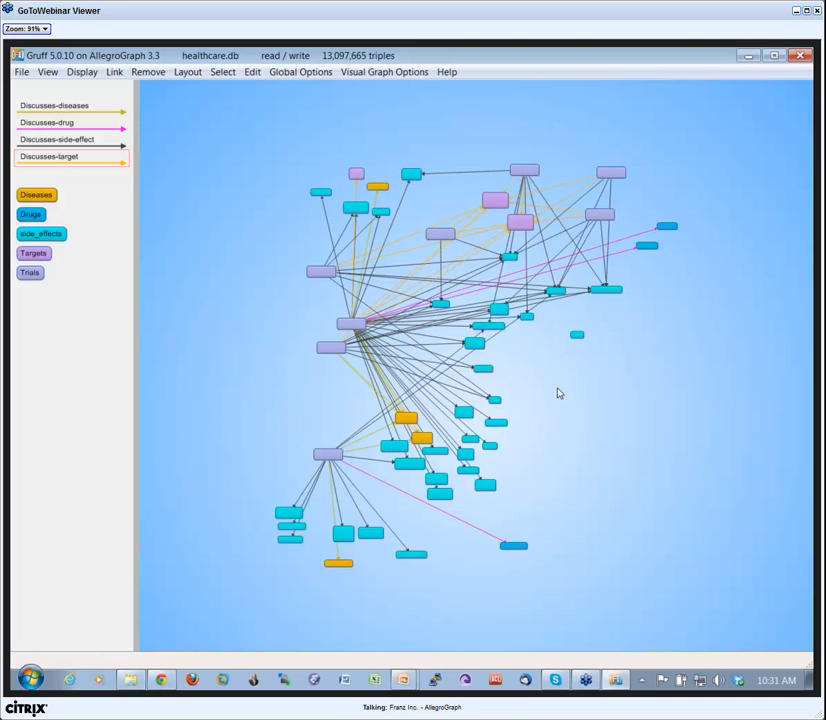
pyautogui.scroll(1, 537, 388)
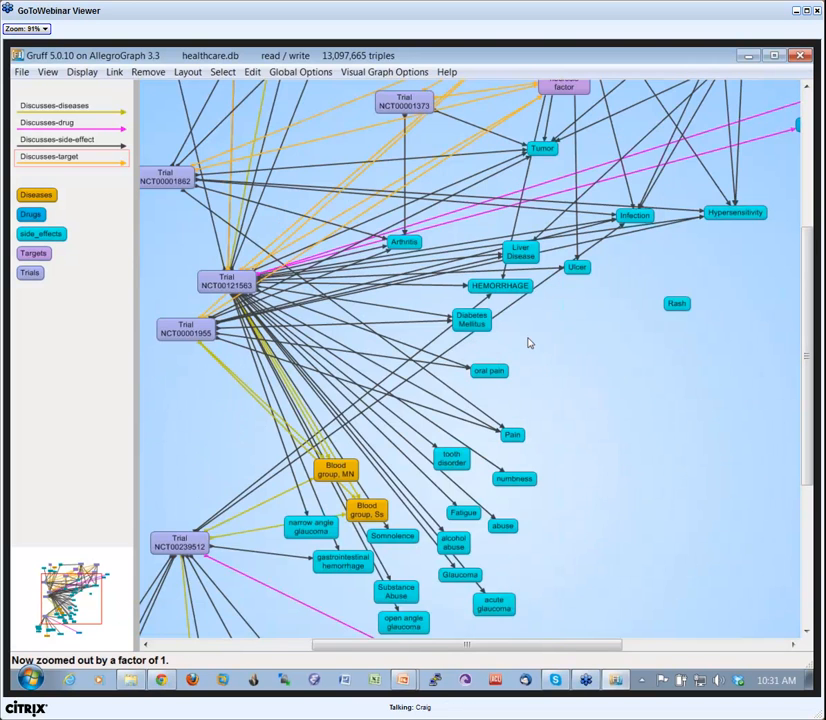
pyautogui.moveTo(534, 348); pyautogui.dragTo(653, 428)
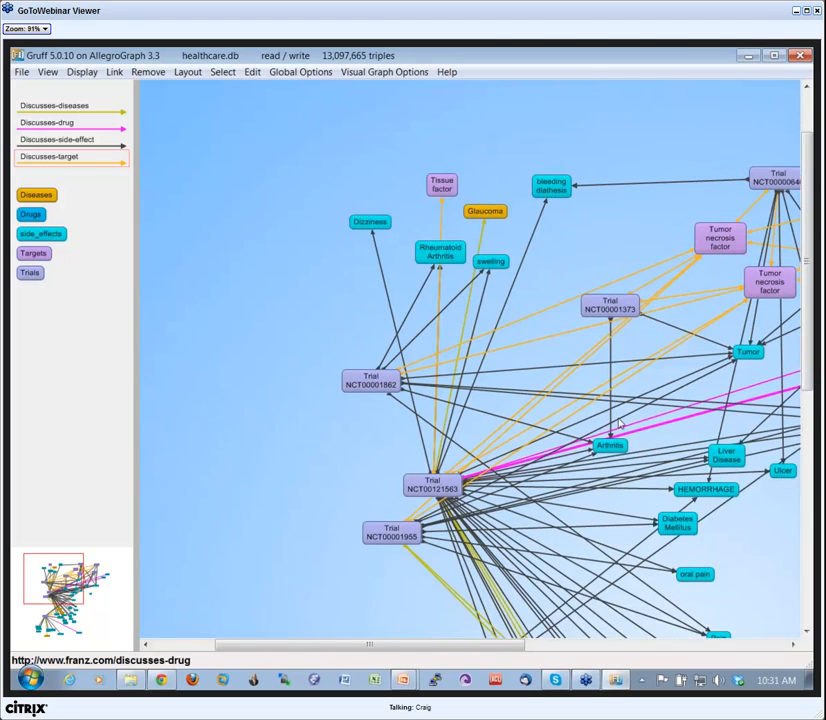
pyautogui.moveTo(420, 498); pyautogui.dragTo(396, 516)
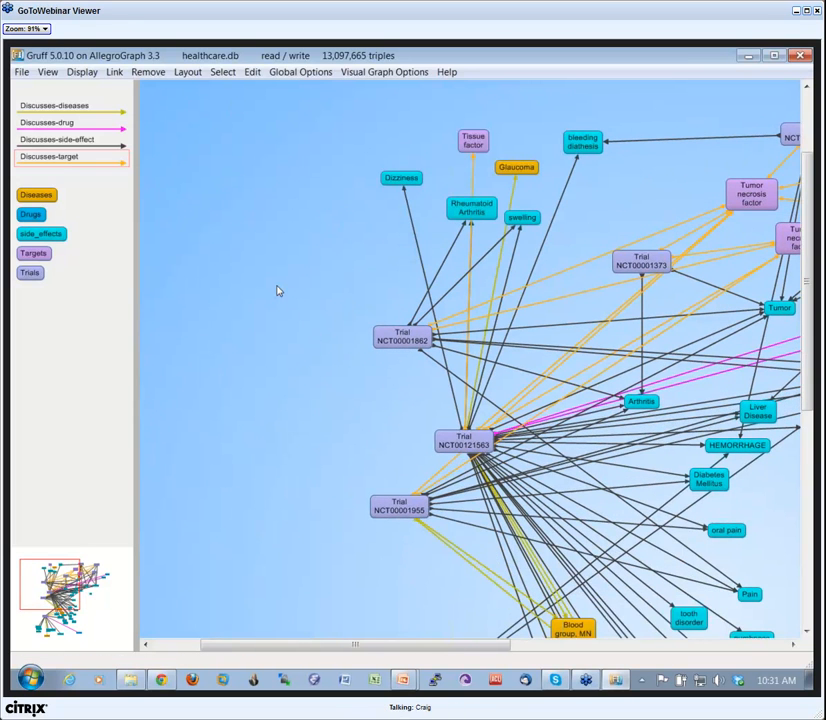
# Run a freetext query for "romantic kissing", display the Trial NCT00482404 subject node, and place it in the empty area beside the graph.
pyautogui.hotkey('ctrl', 'f')
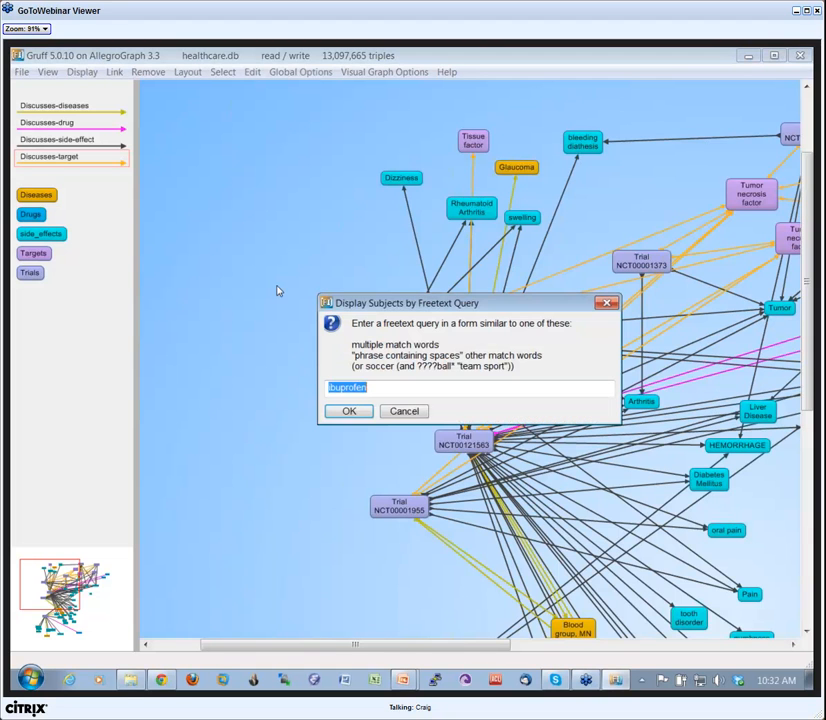
pyautogui.write('romantic kissing')
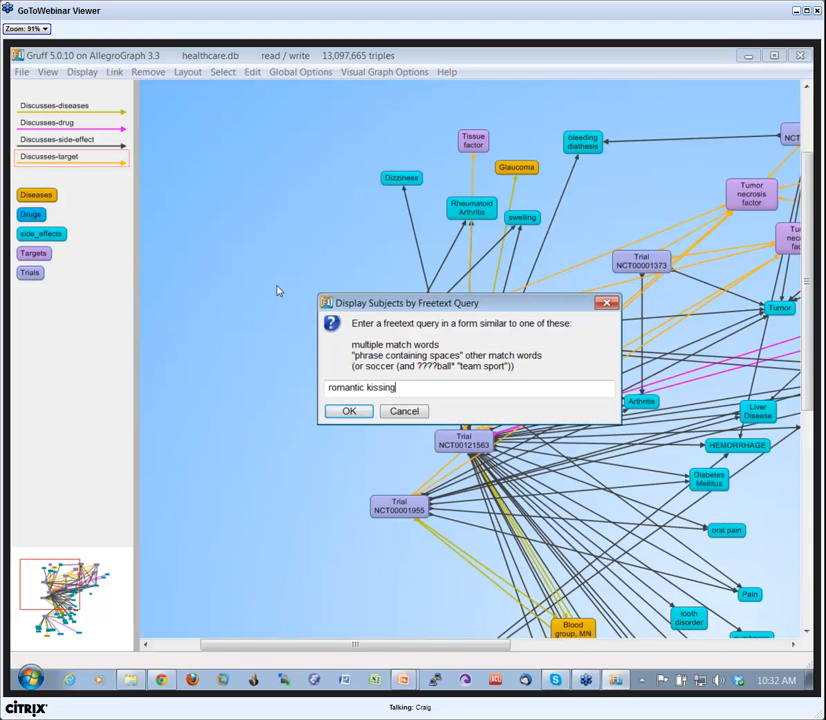
pyautogui.press('Return')
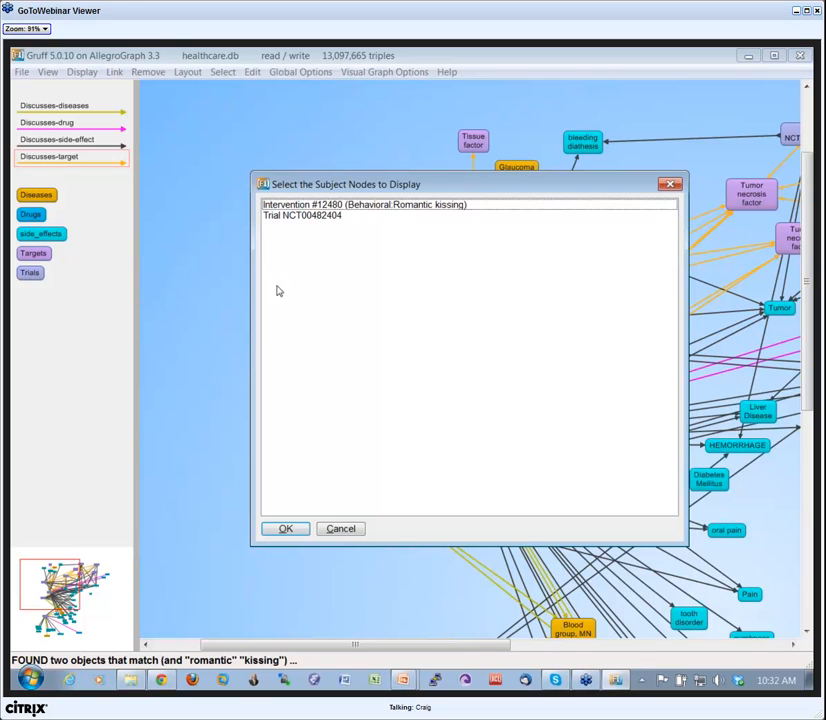
pyautogui.click(286, 216)
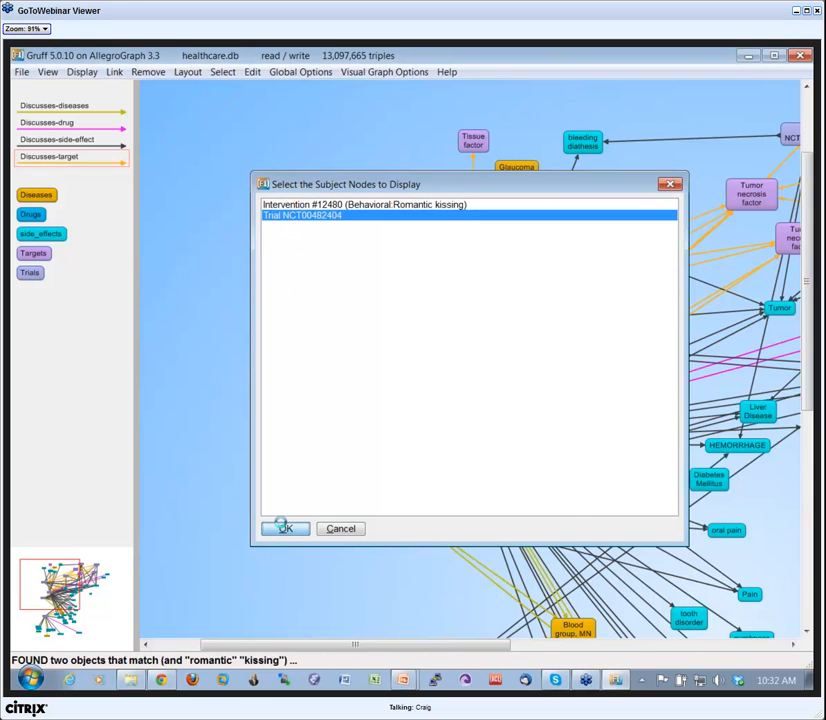
pyautogui.click(285, 528)
pyautogui.moveTo(227, 158); pyautogui.dragTo(222, 156)
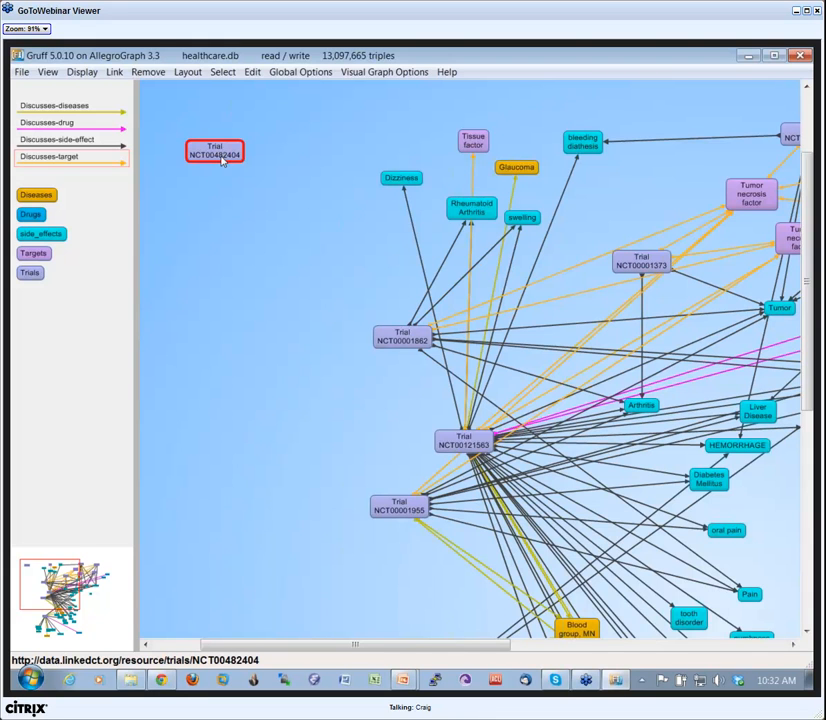
# Find paths from Trial NCT00482404 to Trial NCT00001862 and display the subset through Trials NCT00096564, NCT00198809, NCT00247832, and NCT00289445 via Infection.
pyautogui.press('p')
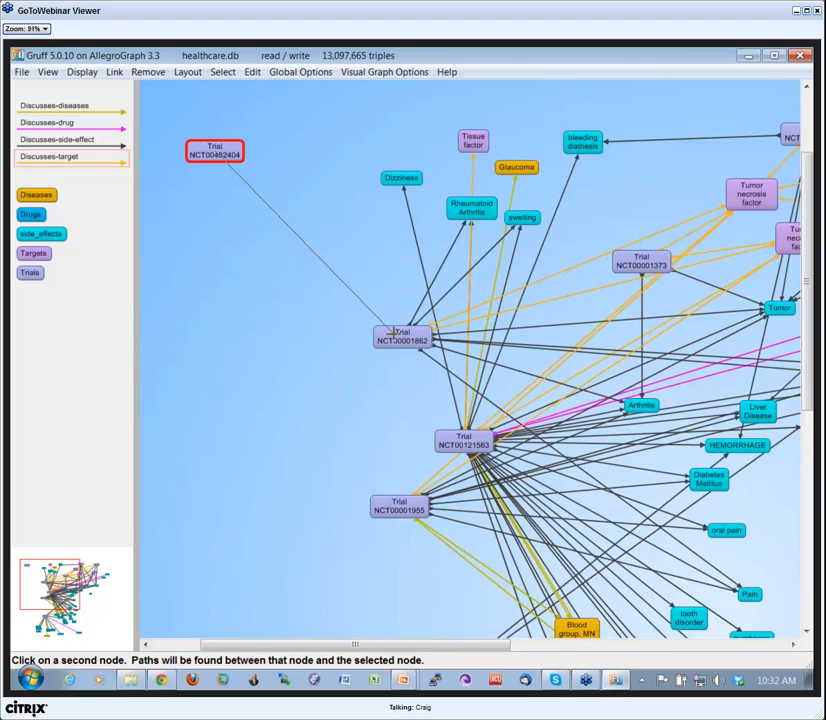
pyautogui.click(396, 336)
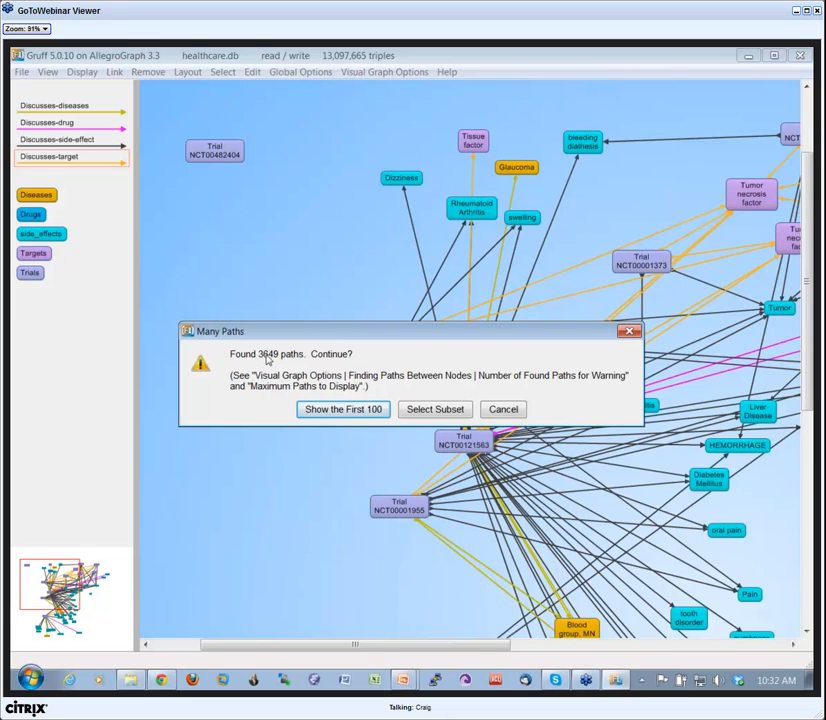
pyautogui.click(421, 411)
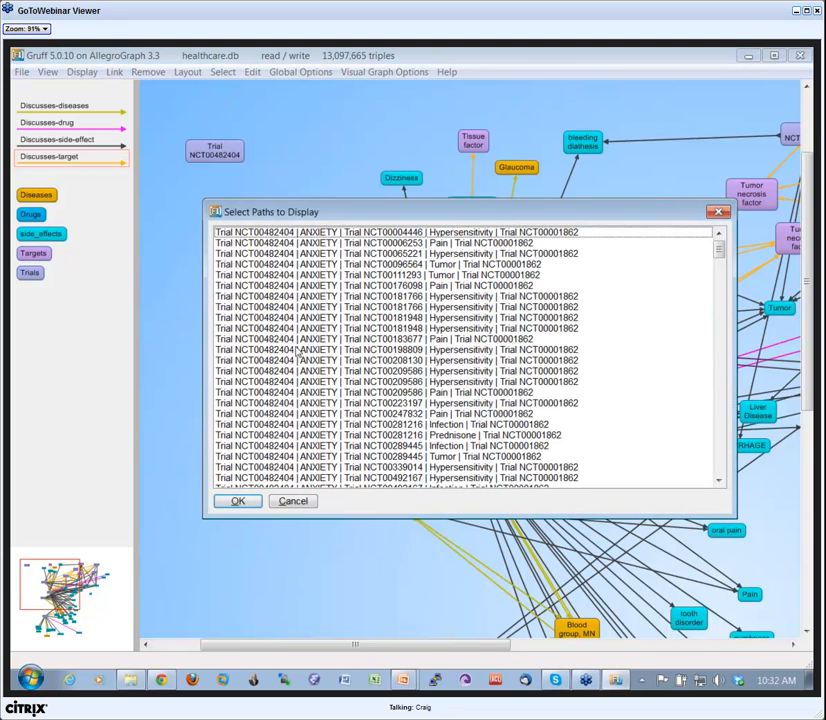
pyautogui.click(300, 264)
pyautogui.keyDown('ctrl'); pyautogui.click(300, 349); pyautogui.keyUp('ctrl')
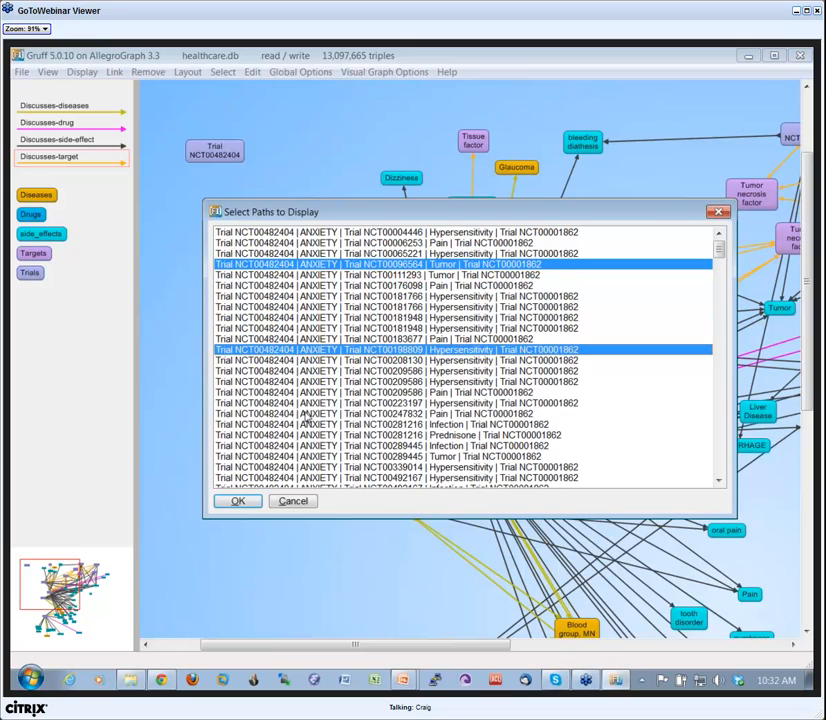
pyautogui.keyDown('ctrl'); pyautogui.click(305, 413); pyautogui.keyUp('ctrl')
pyautogui.keyDown('ctrl'); pyautogui.click(245, 445); pyautogui.keyUp('ctrl')
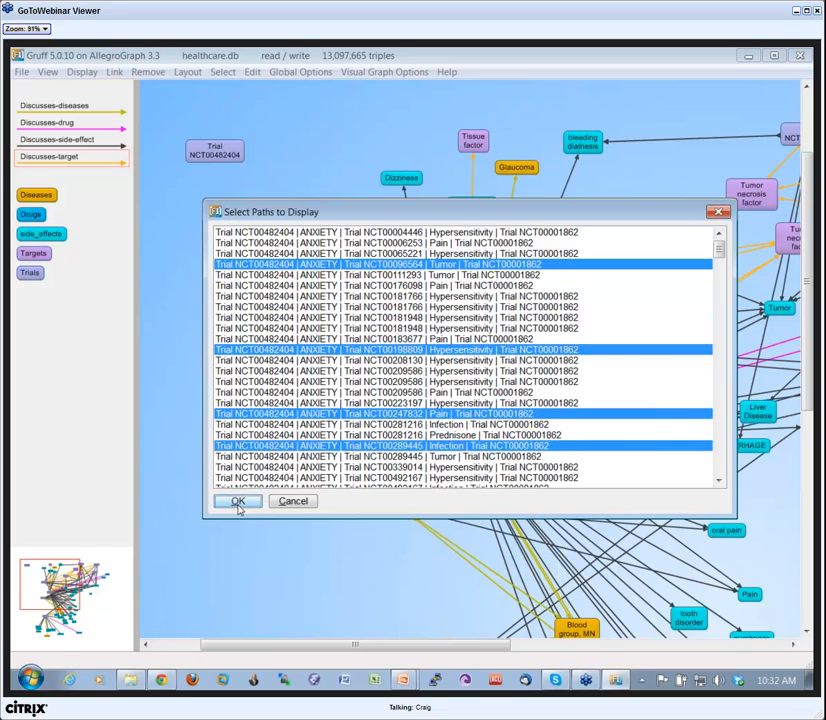
pyautogui.click(238, 501)
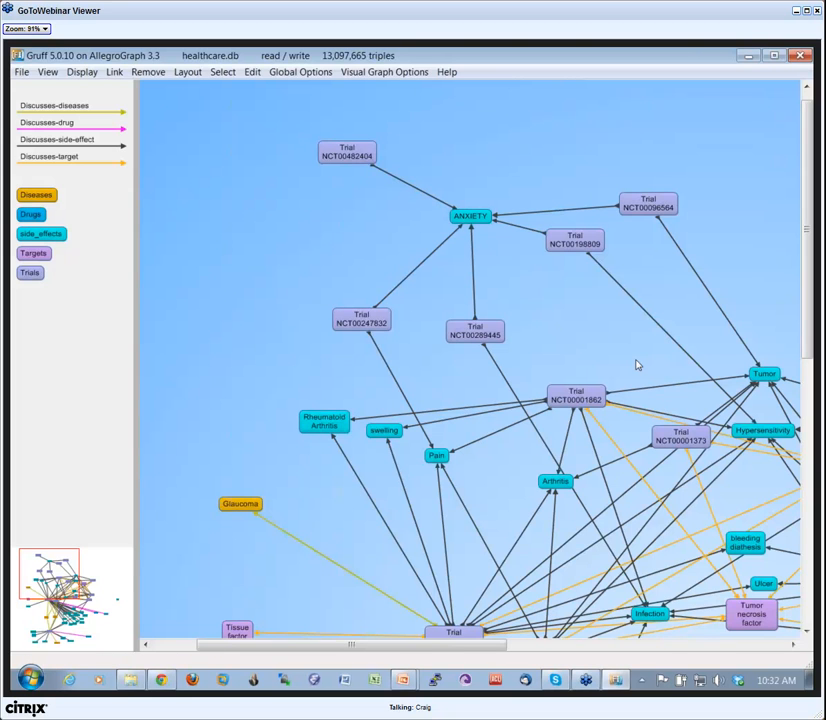
# Undo the display of the found paths, and pin the Trial NCT00482404 and Trial NCT00001862 nodes in place.
pyautogui.hotkey('ctrl', 'z')
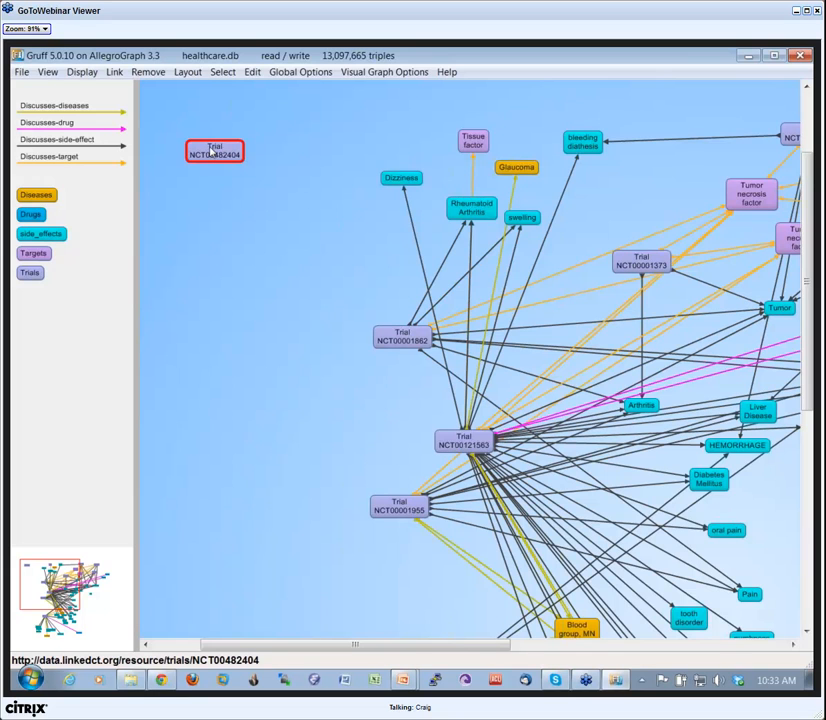
pyautogui.click(213, 154)
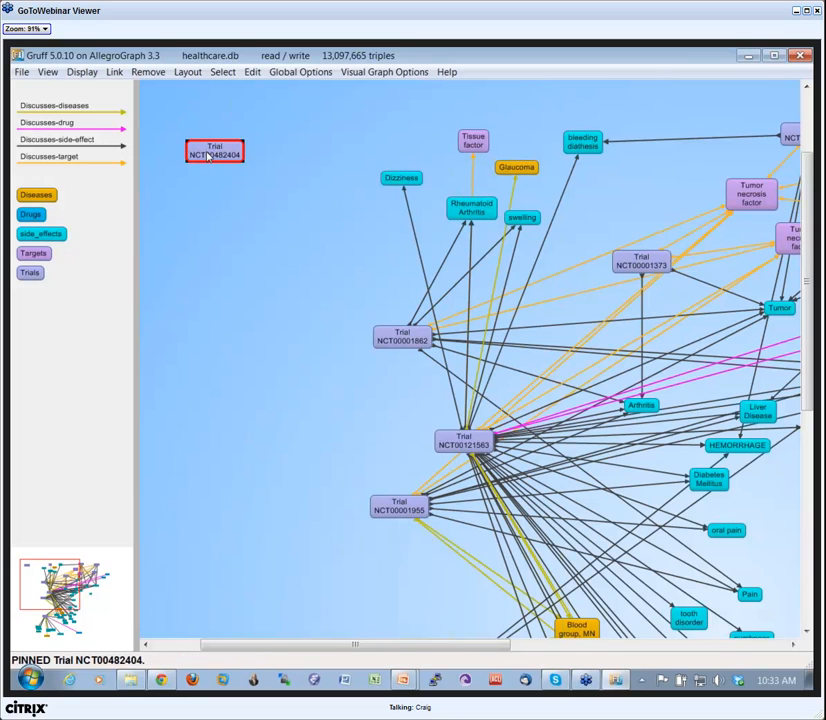
pyautogui.click(404, 342)
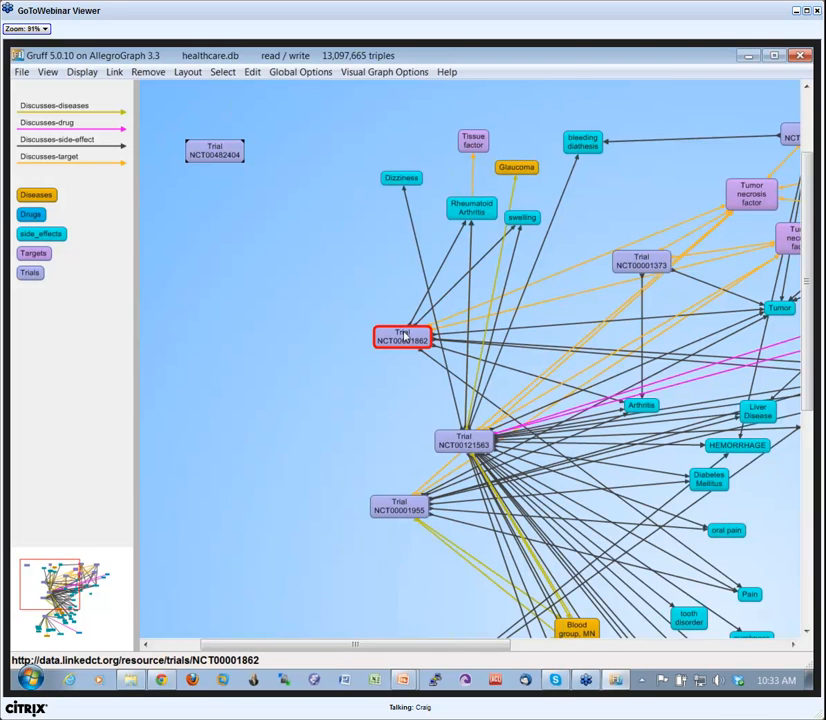
pyautogui.click(404, 341)
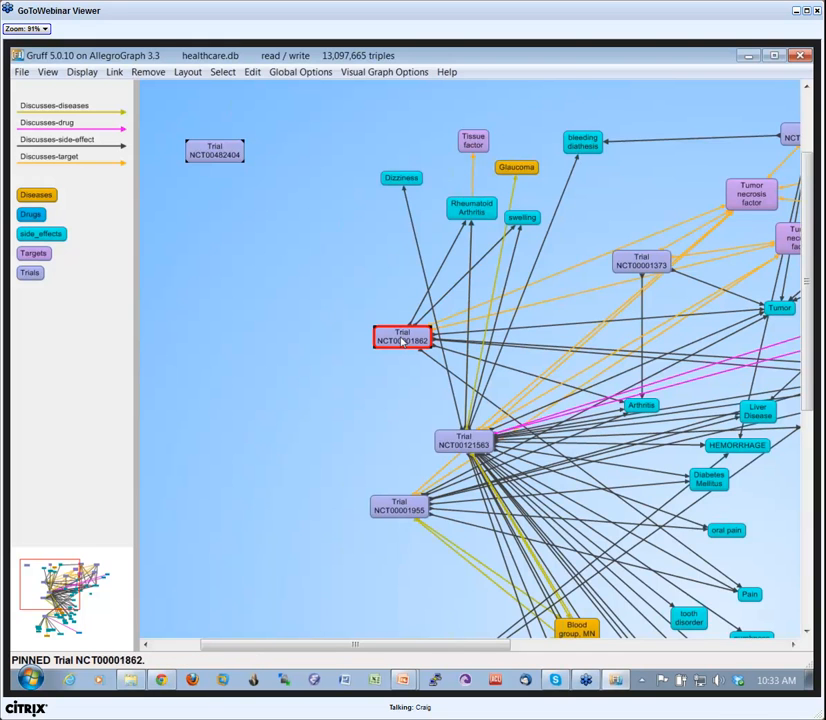
# Find paths between the two pinned trials and display those through Trials NCT00176098 (Pain), NCT00181948 (Hypersensitivity), NCT00209586 (Pain) and NCT00281216 (Prednisone).
pyautogui.click(222, 158)
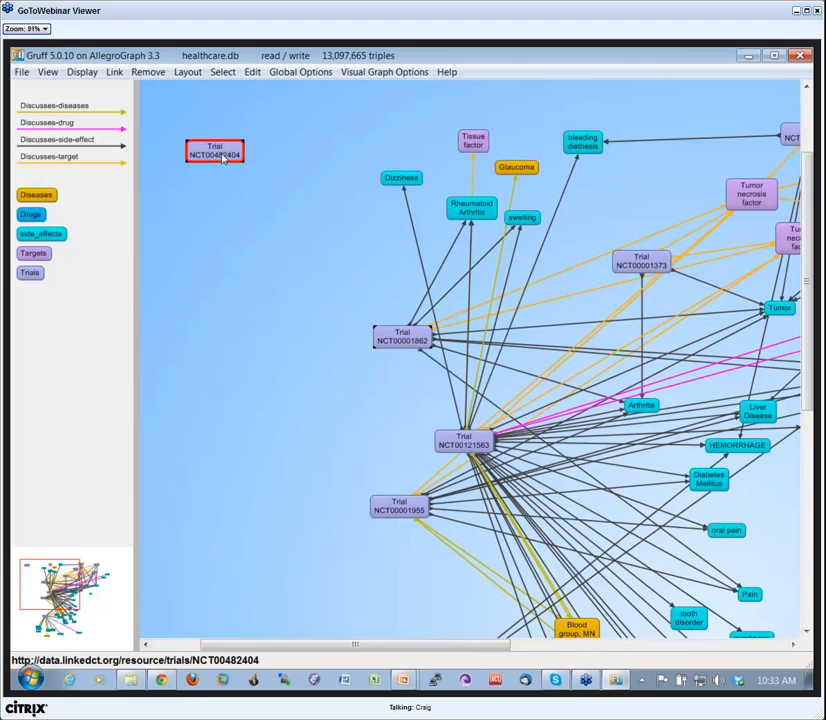
pyautogui.press('p')
pyautogui.click(398, 337)
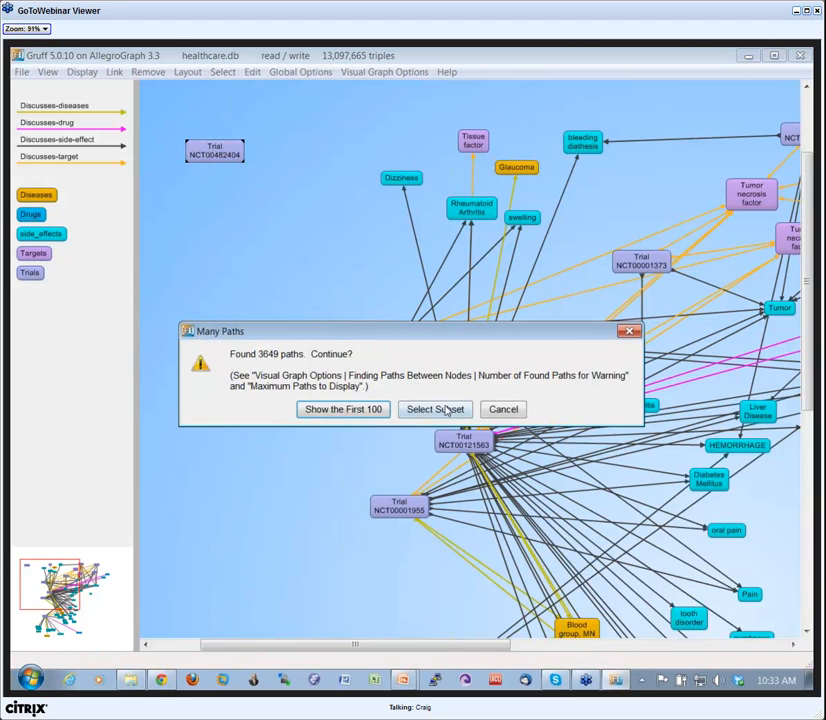
pyautogui.click(449, 409)
pyautogui.click(340, 286)
pyautogui.keyDown('ctrl'); pyautogui.click(340, 328); pyautogui.keyUp('ctrl')
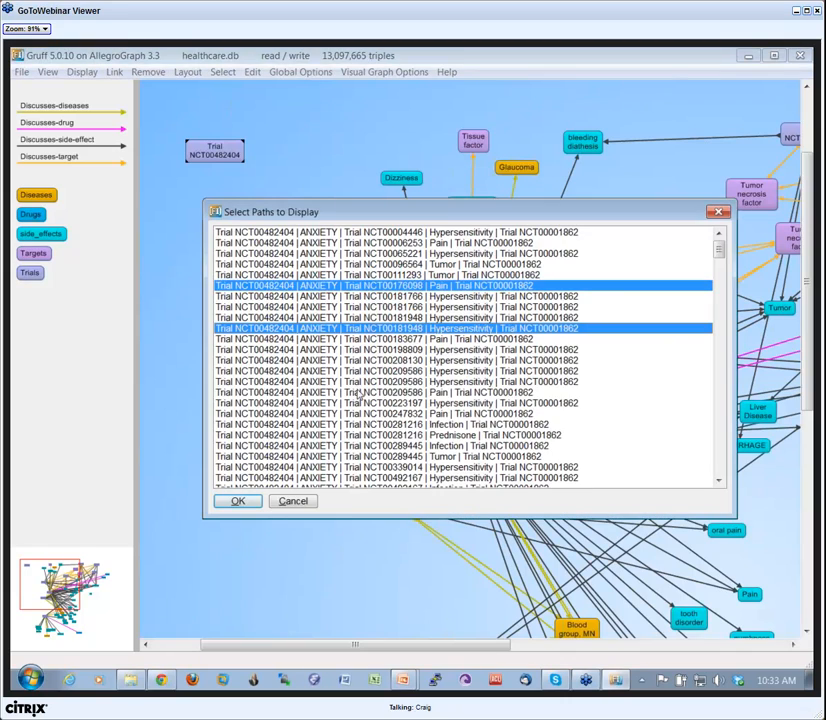
pyautogui.keyDown('ctrl'); pyautogui.click(355, 392); pyautogui.keyUp('ctrl')
pyautogui.keyDown('ctrl'); pyautogui.click(360, 435); pyautogui.keyUp('ctrl')
pyautogui.click(238, 501)
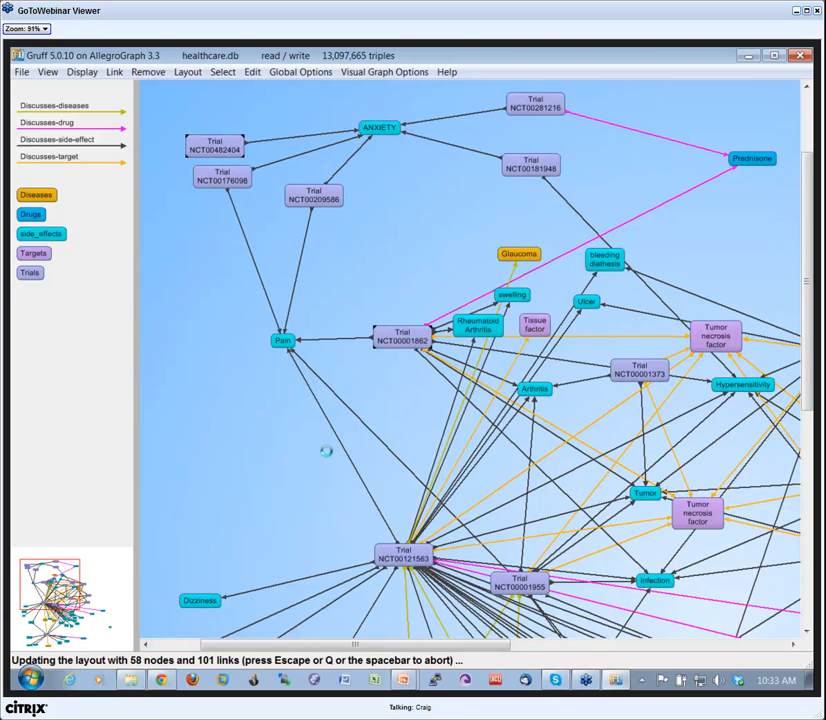
# Move Trial NCT00176098 down away from Trial NCT00482404, and the Pain node closer to Trial NCT00001862.
pyautogui.moveTo(221, 170); pyautogui.dragTo(204, 226)
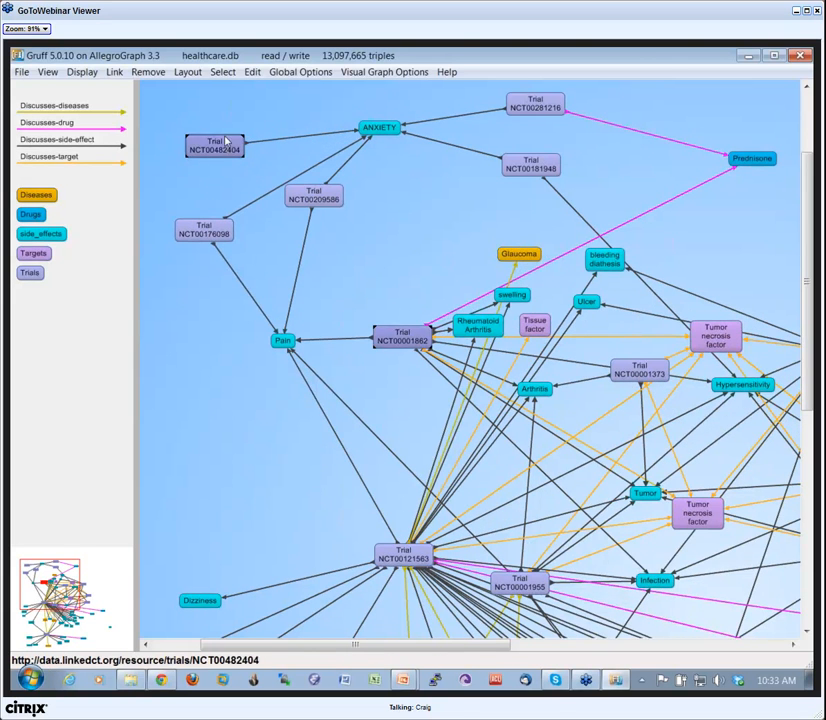
pyautogui.moveTo(286, 340); pyautogui.dragTo(308, 314)
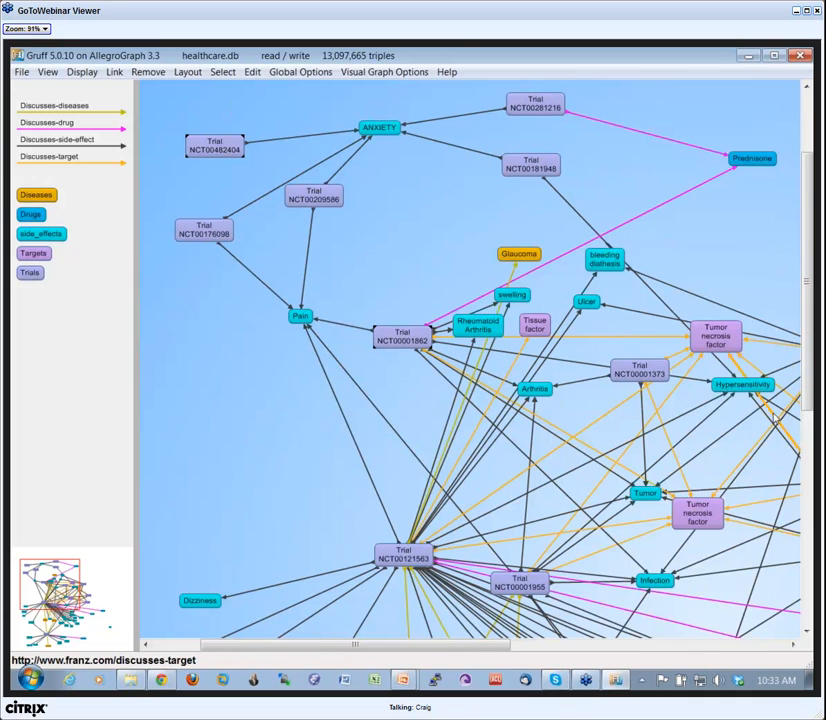
# Spread out the crowded nodes by repositioning Trial NCT00001373, Hypersensitivity, Trial NCT00001862 and Trial NCT00209586.
pyautogui.moveTo(649, 374); pyautogui.dragTo(649, 408)
pyautogui.moveTo(742, 386); pyautogui.dragTo(737, 385)
pyautogui.moveTo(669, 393); pyautogui.dragTo(635, 370)
pyautogui.moveTo(402, 340); pyautogui.dragTo(385, 353)
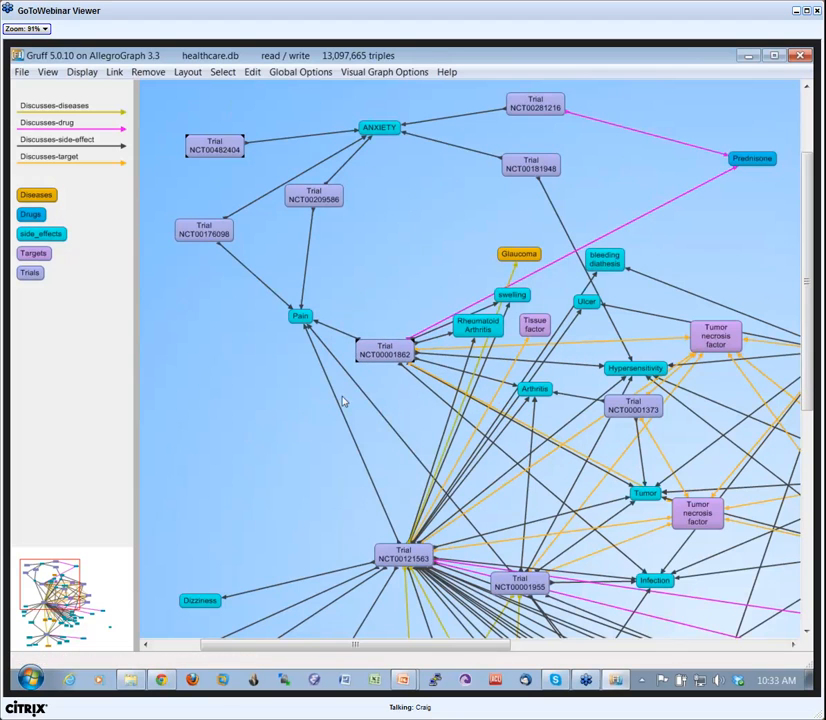
pyautogui.moveTo(316, 197); pyautogui.dragTo(328, 203)
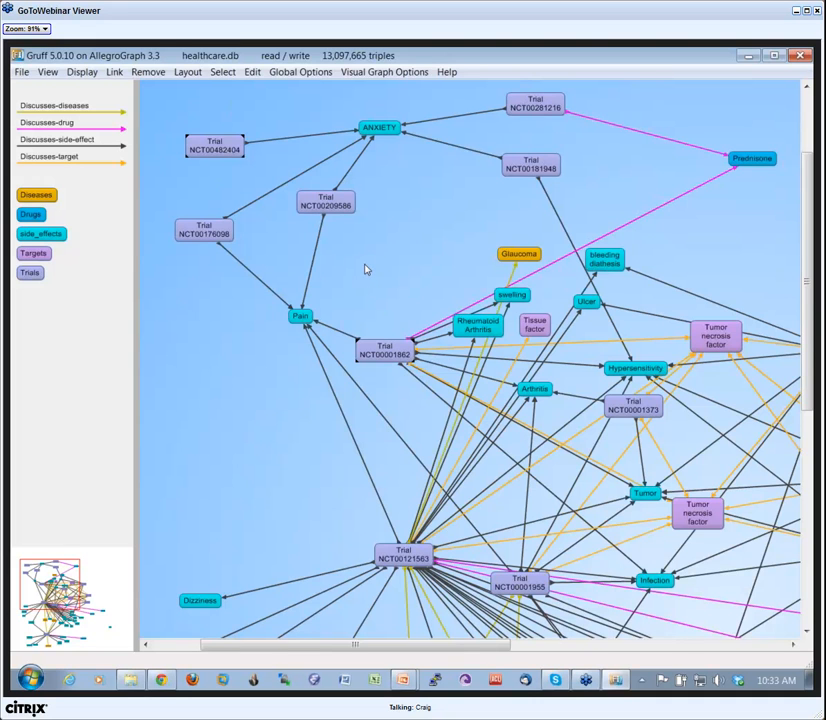
# Examine the properties and summary of Trial NCT00482404 in the table view, and return to the graph view.
pyautogui.doubleClick(226, 150)
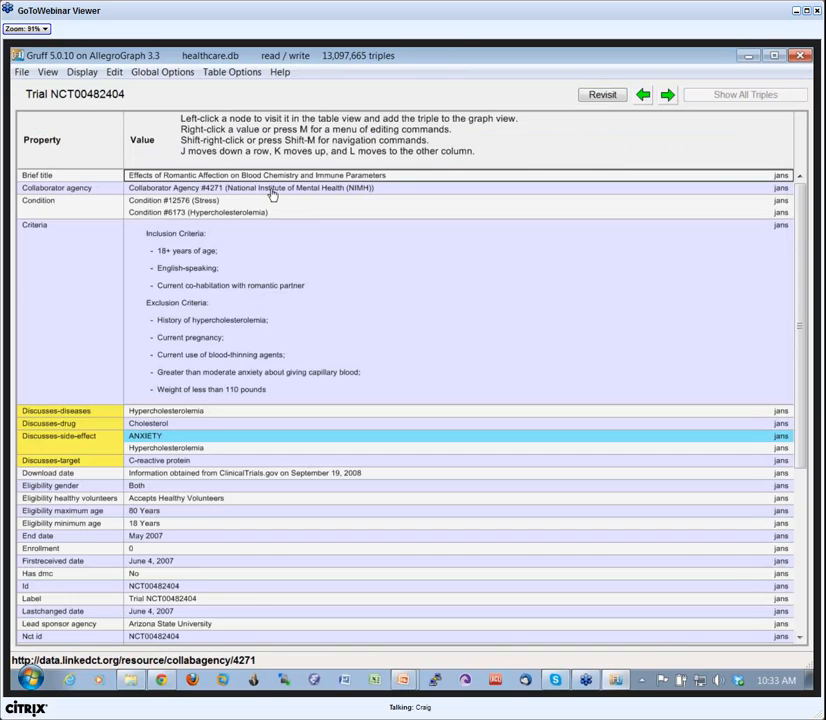
pyautogui.scroll(-5, 262, 162)
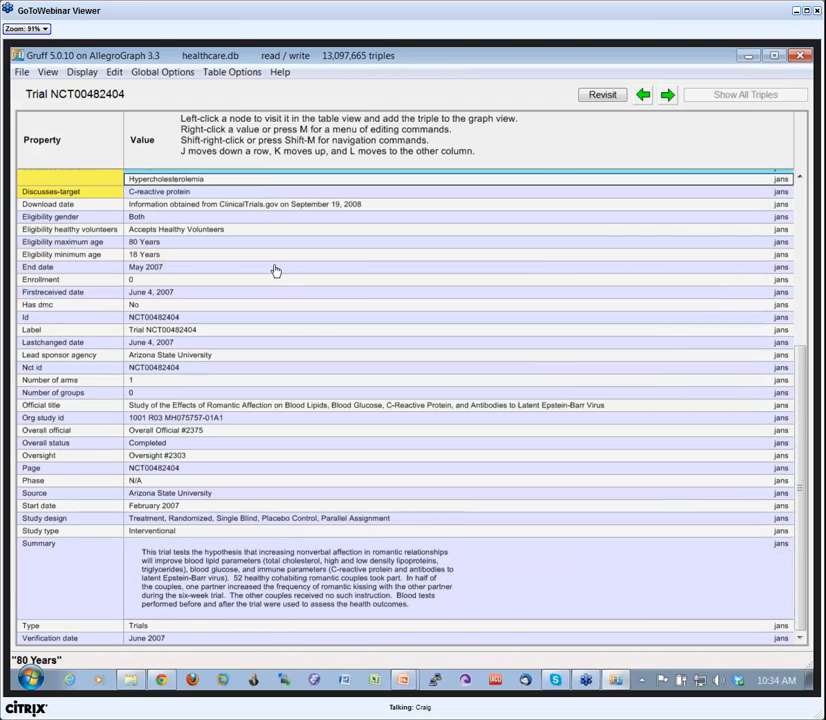
pyautogui.scroll(3, 277, 292)
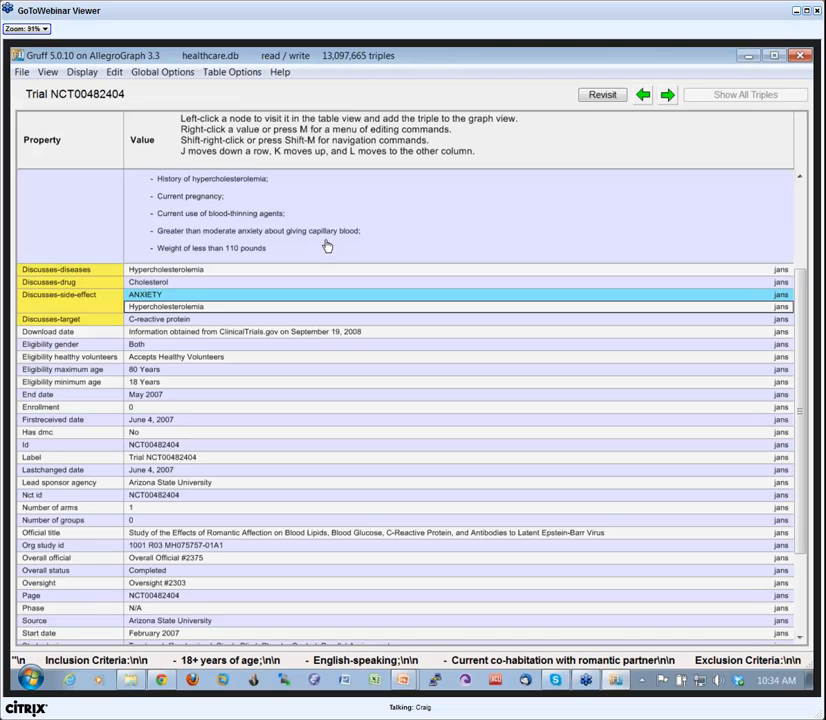
pyautogui.click(47, 72)
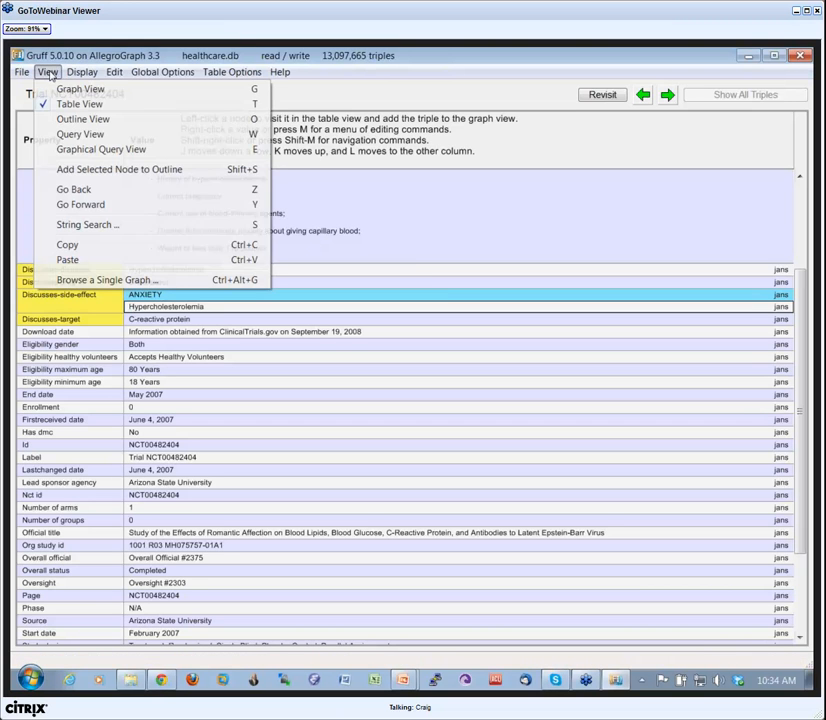
pyautogui.click(91, 92)
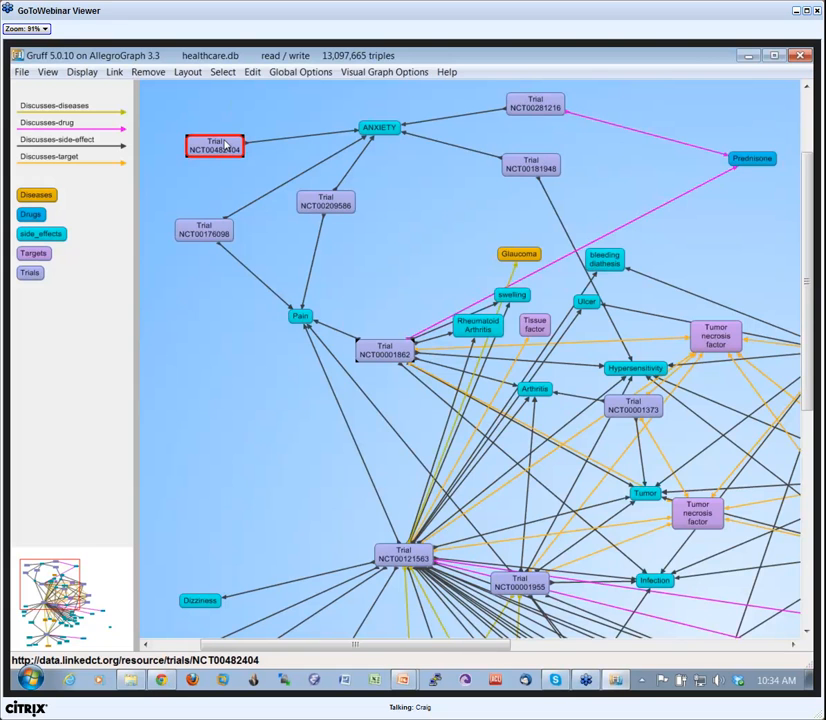
# Move Trial NCT00482404 up, ANXIETY closer to it, and Trial NCT00209586 away from Trial NCT00176098.
pyautogui.moveTo(224, 148); pyautogui.dragTo(205, 116)
pyautogui.moveTo(364, 138); pyautogui.dragTo(315, 147)
pyautogui.moveTo(330, 200); pyautogui.dragTo(360, 214)
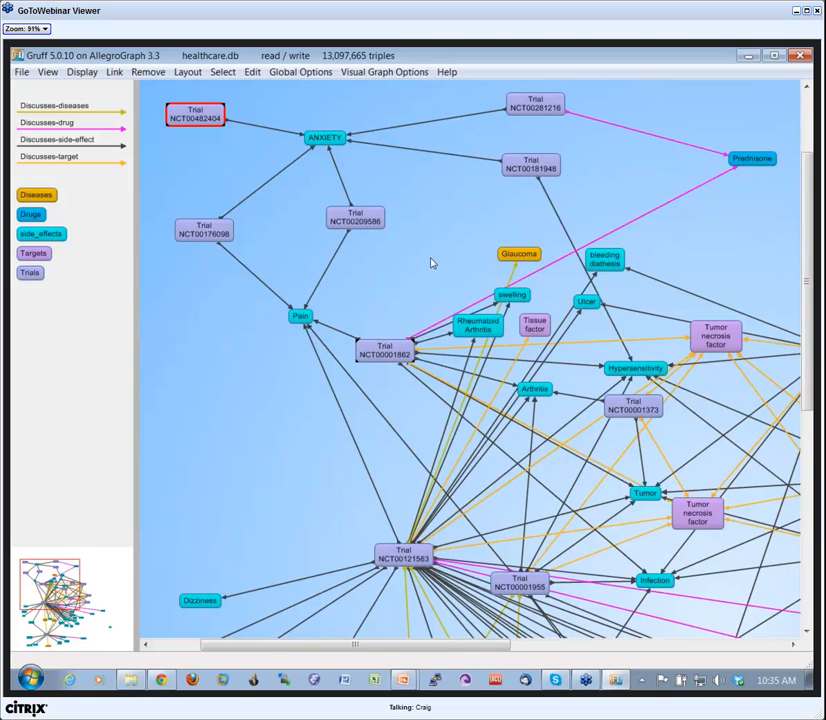
# Remove all nodes from the graph and run a freetext query for "heroin".
pyautogui.press('e')
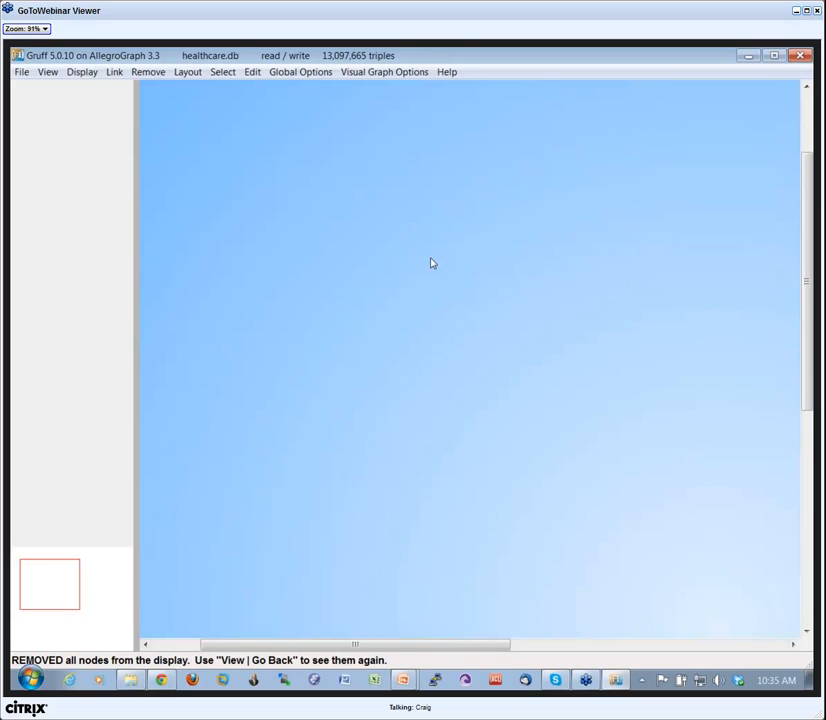
pyautogui.press('f')
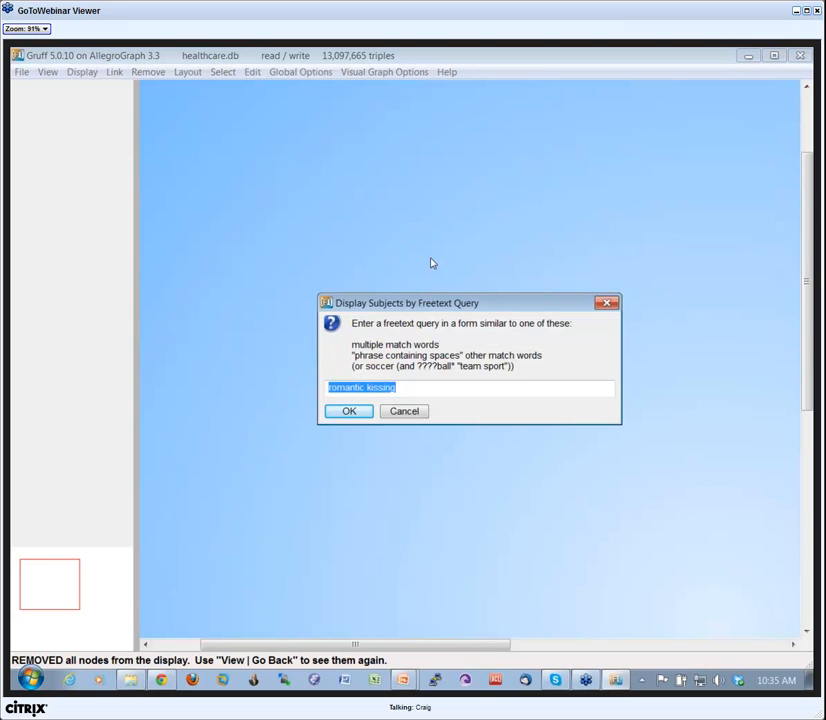
pyautogui.write('heroin')
pyautogui.press('Return')
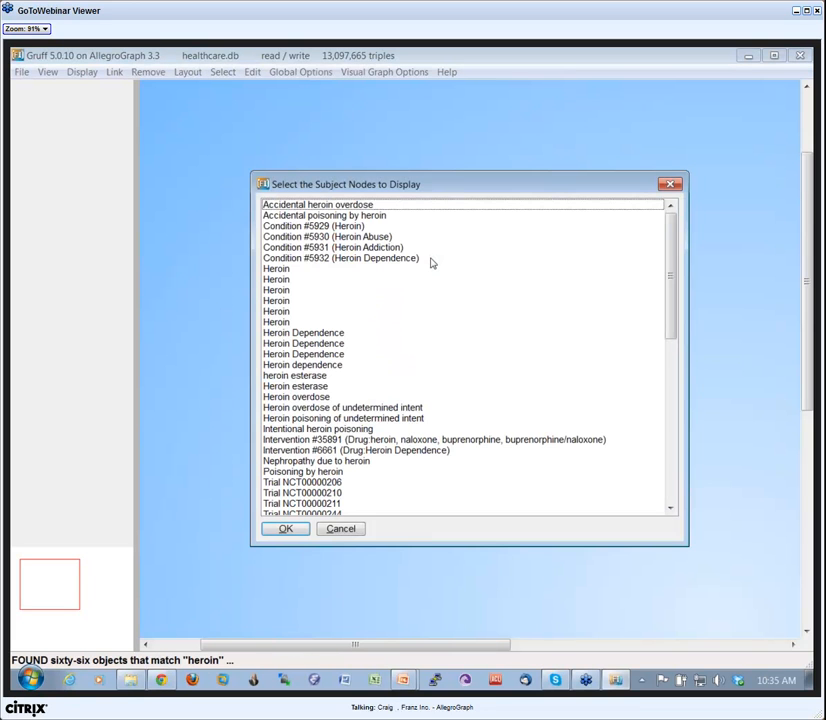
# Display Trials NCT00218426, NCT00268814 and NCT00310934 from the matching subject nodes.
pyautogui.scroll(-10, 671, 330)
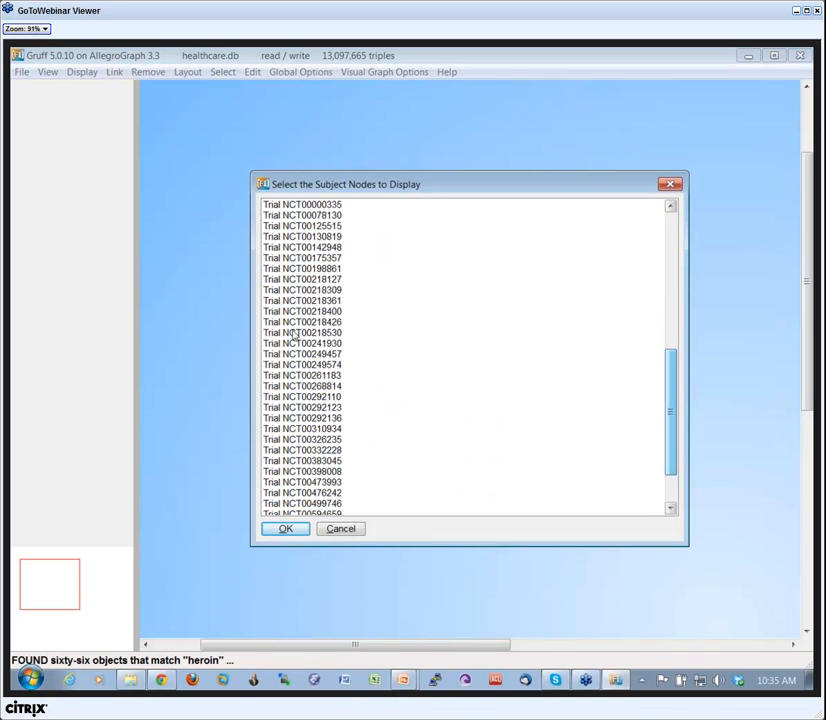
pyautogui.click(320, 322)
pyautogui.keyDown('ctrl'); pyautogui.click(320, 385); pyautogui.keyUp('ctrl')
pyautogui.keyDown('ctrl'); pyautogui.click(320, 428); pyautogui.keyUp('ctrl')
pyautogui.click(292, 530)
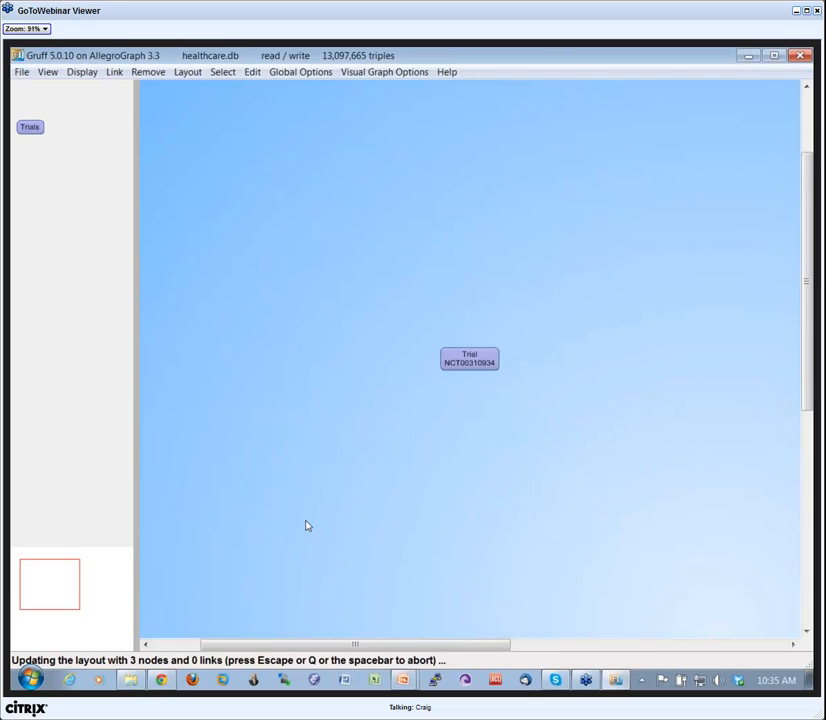
# Display the nodes linked to Trial NCT00218426, and move Trial NCT00310934 above Heroin and the abuse node further down.
pyautogui.moveTo(614, 459); pyautogui.dragTo(366, 319)
pyautogui.press('l')
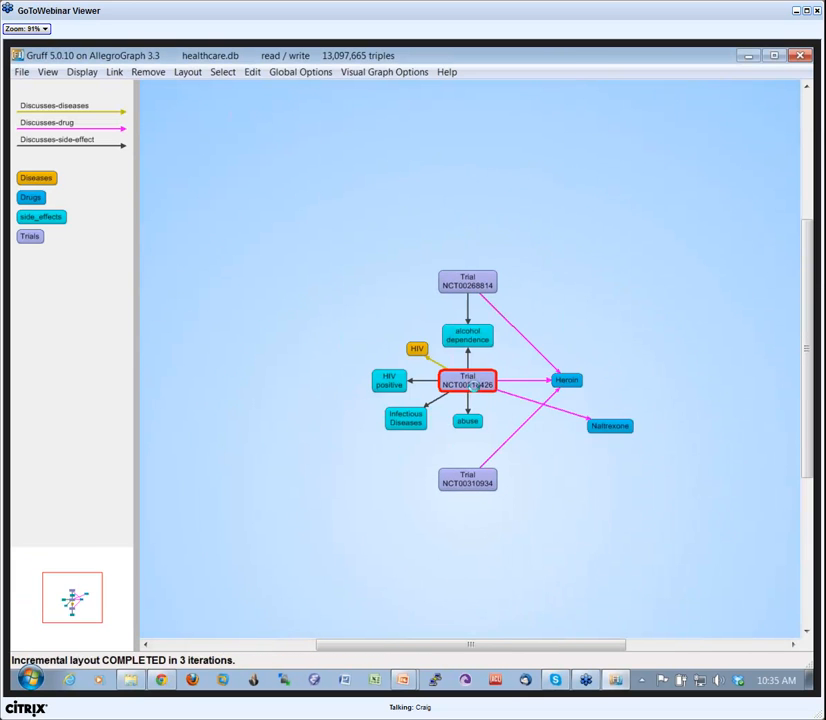
pyautogui.moveTo(471, 448); pyautogui.dragTo(353, 491)
pyautogui.moveTo(465, 433); pyautogui.dragTo(597, 244)
pyautogui.moveTo(464, 375); pyautogui.dragTo(456, 498)
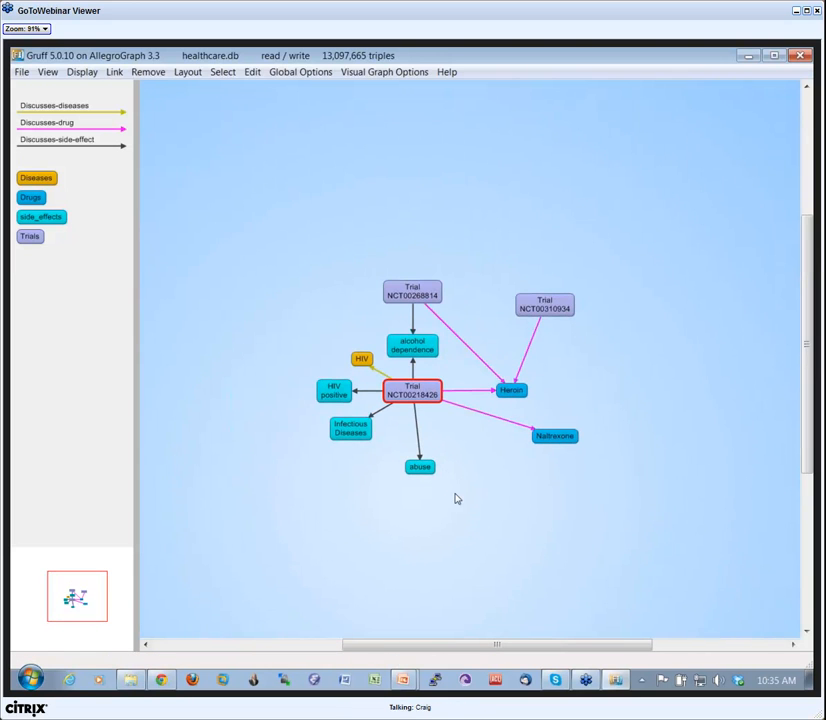
# Save the current layout state as heroin in the C:\tmp folder.
pyautogui.click(24, 74)
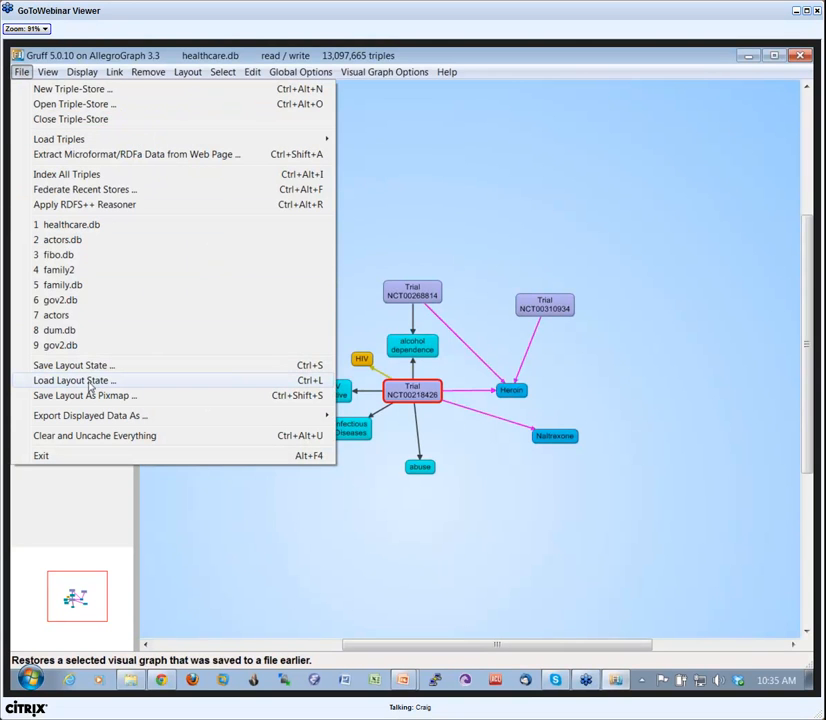
pyautogui.click(75, 367)
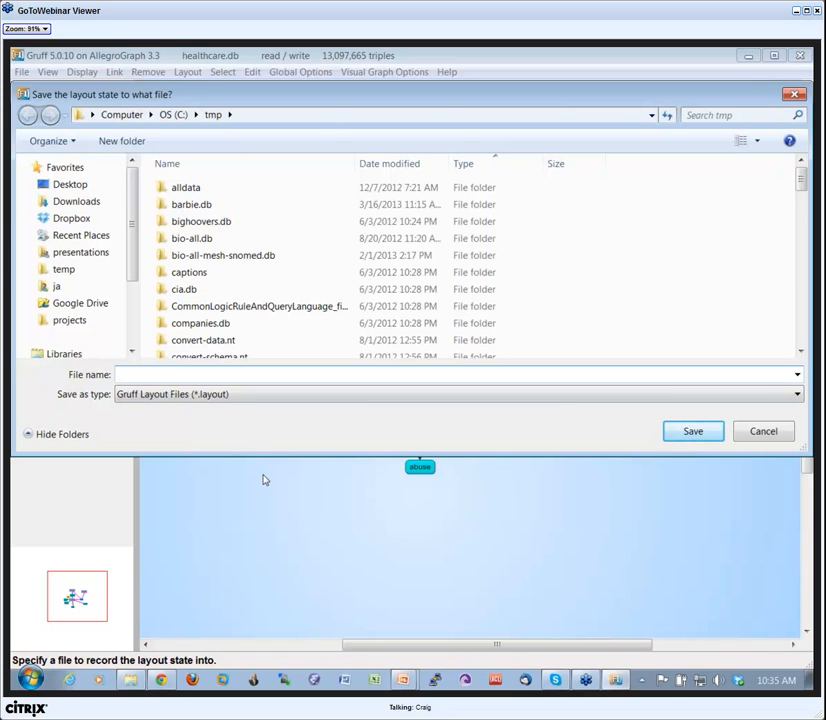
pyautogui.write('heroin')
pyautogui.press('Return')
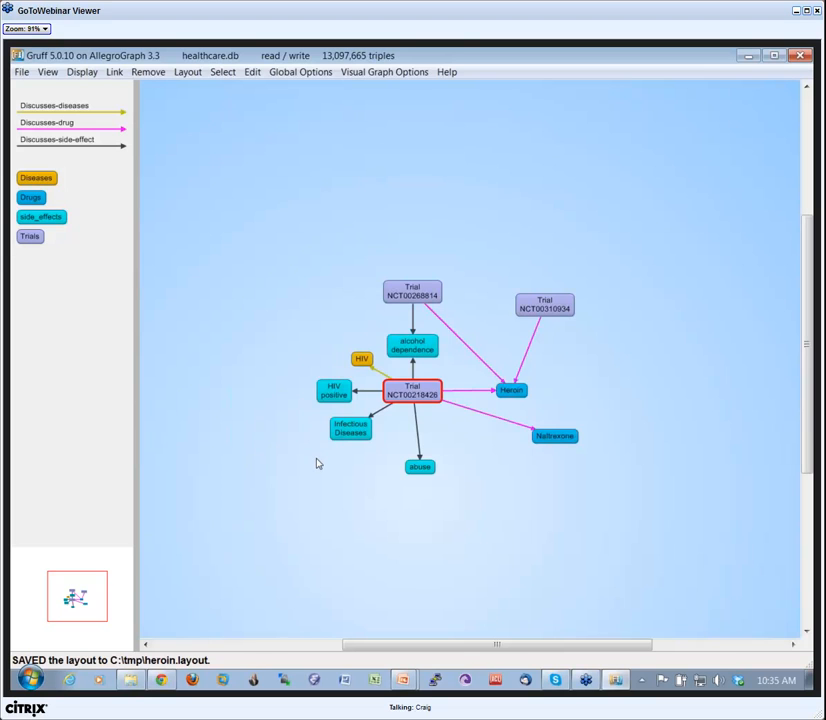
# Remove all nodes from the graph and load the saved layout state from heroin.layout.
pyautogui.hotkey('shift', 'Delete')
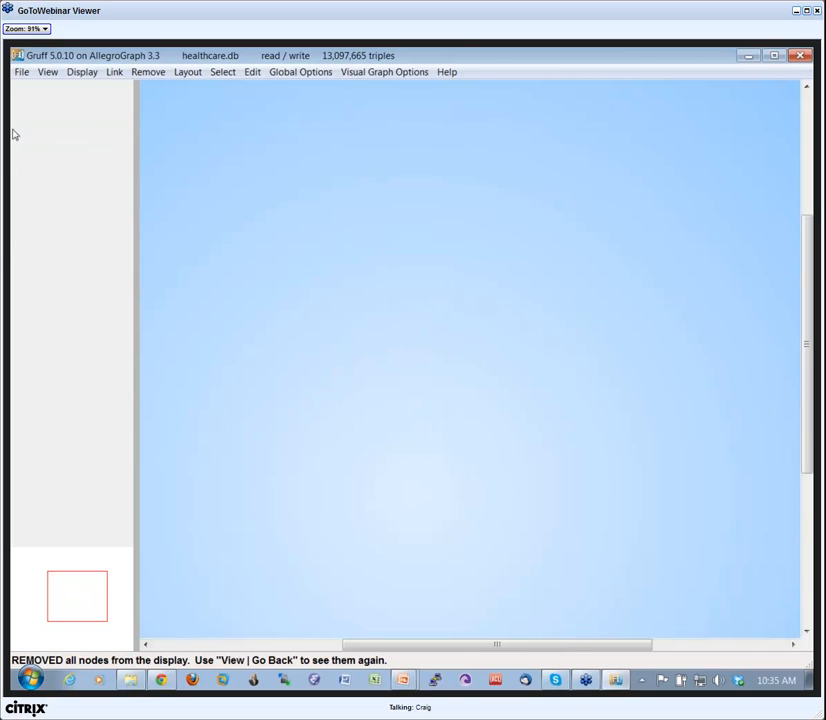
pyautogui.click(21, 72)
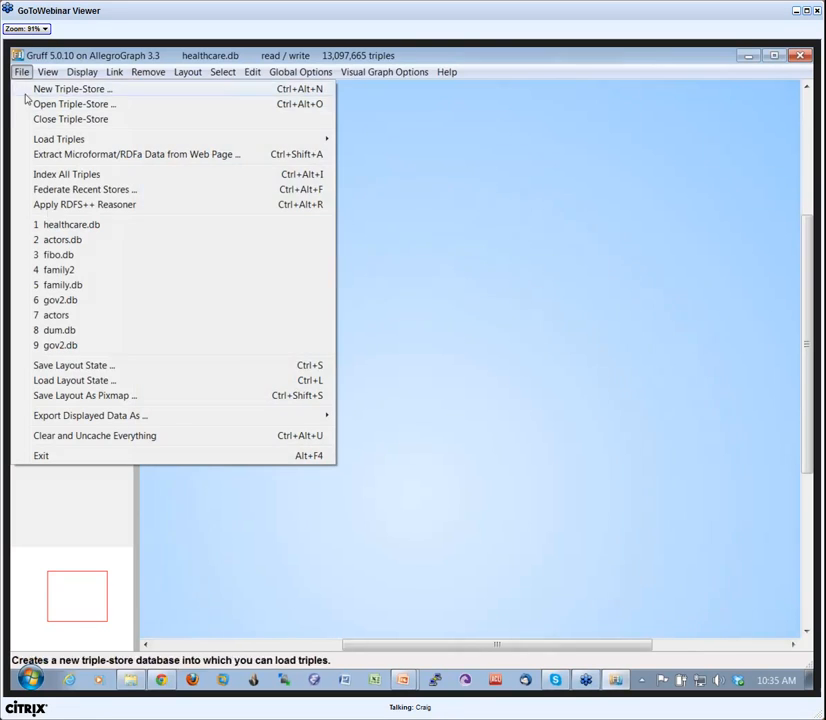
pyautogui.click(78, 382)
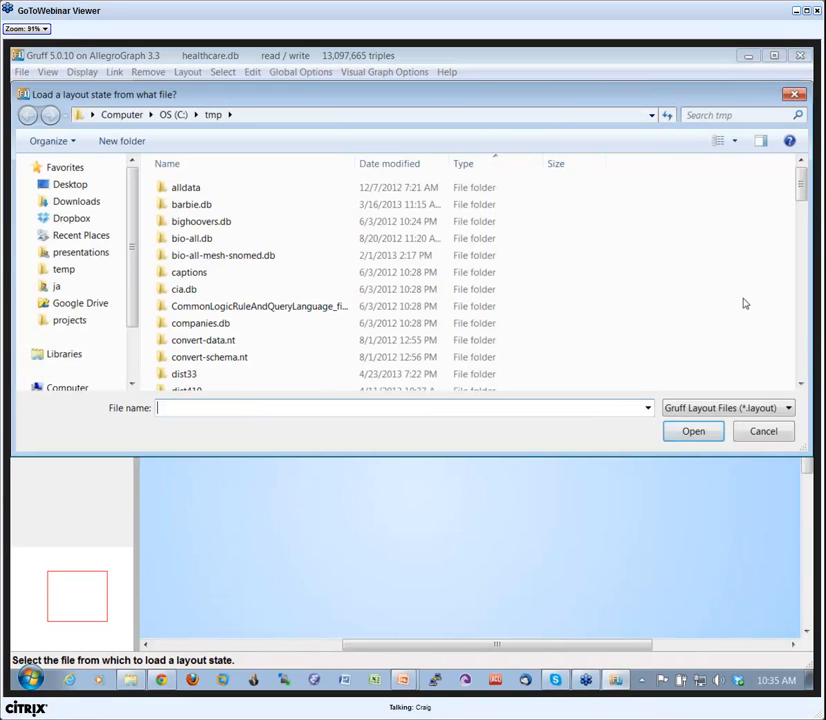
pyautogui.click(806, 370)
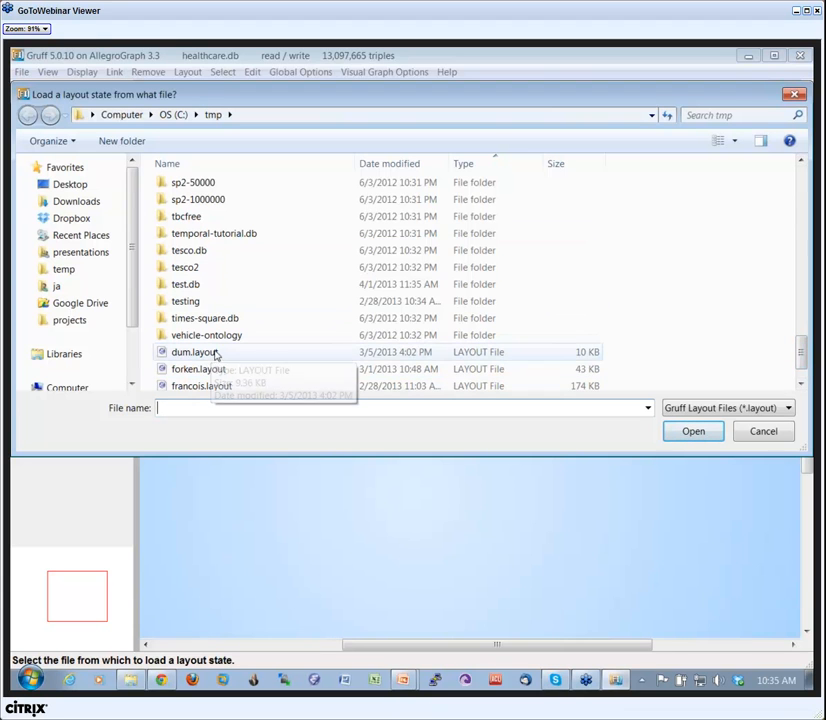
pyautogui.click(211, 411)
pyautogui.write('he')
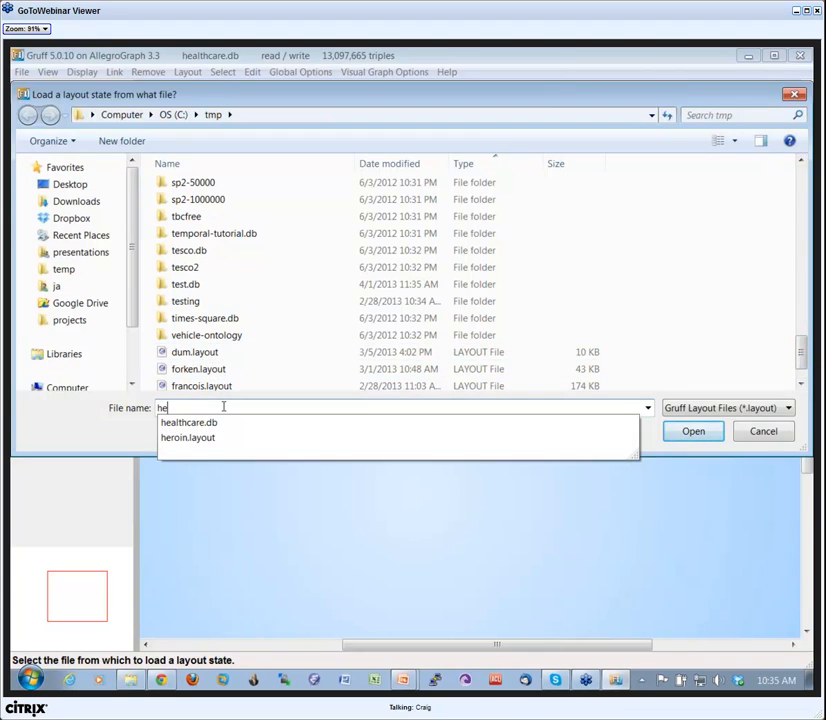
pyautogui.click(409, 444)
pyautogui.click(692, 435)
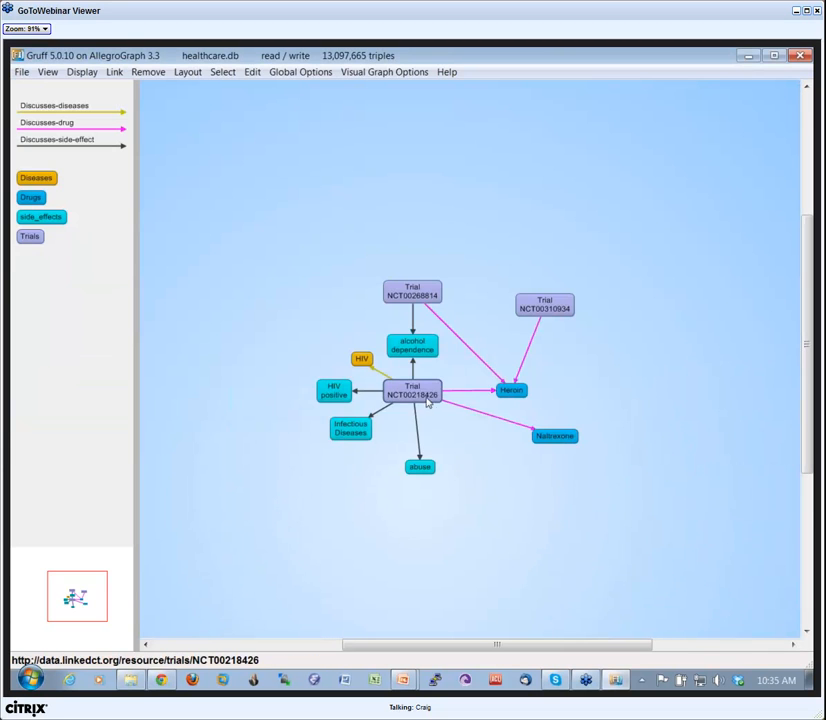
# Rearrange the loaded graph by moving Trial NCT00218426, abuse and Infectious Diseases further down.
pyautogui.moveTo(430, 403); pyautogui.dragTo(463, 428)
pyautogui.moveTo(428, 478); pyautogui.dragTo(402, 487)
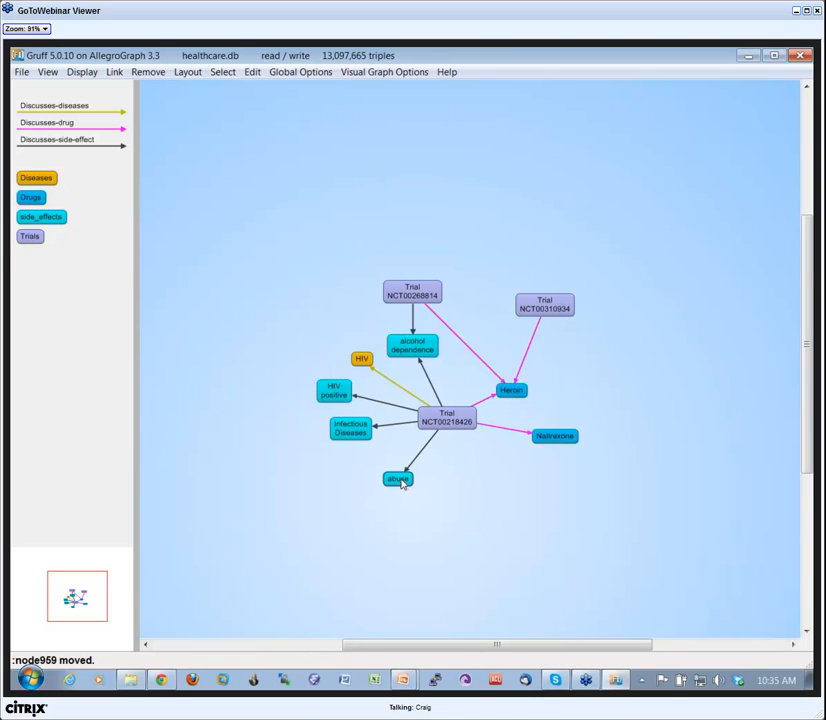
pyautogui.moveTo(442, 427); pyautogui.dragTo(437, 430)
pyautogui.moveTo(349, 430); pyautogui.dragTo(330, 443)
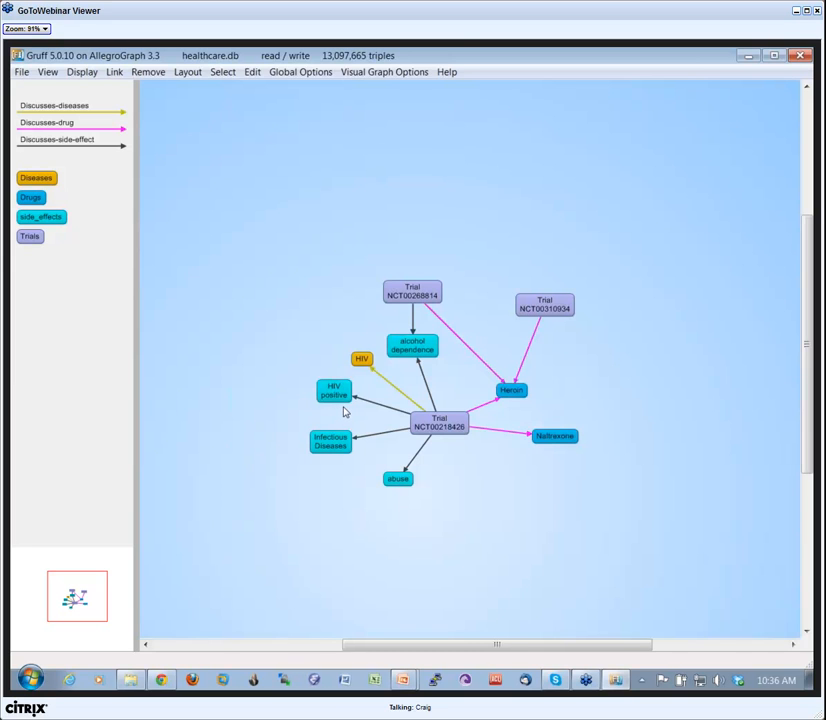
pyautogui.moveTo(395, 478); pyautogui.dragTo(430, 502)
pyautogui.moveTo(336, 446); pyautogui.dragTo(350, 473)
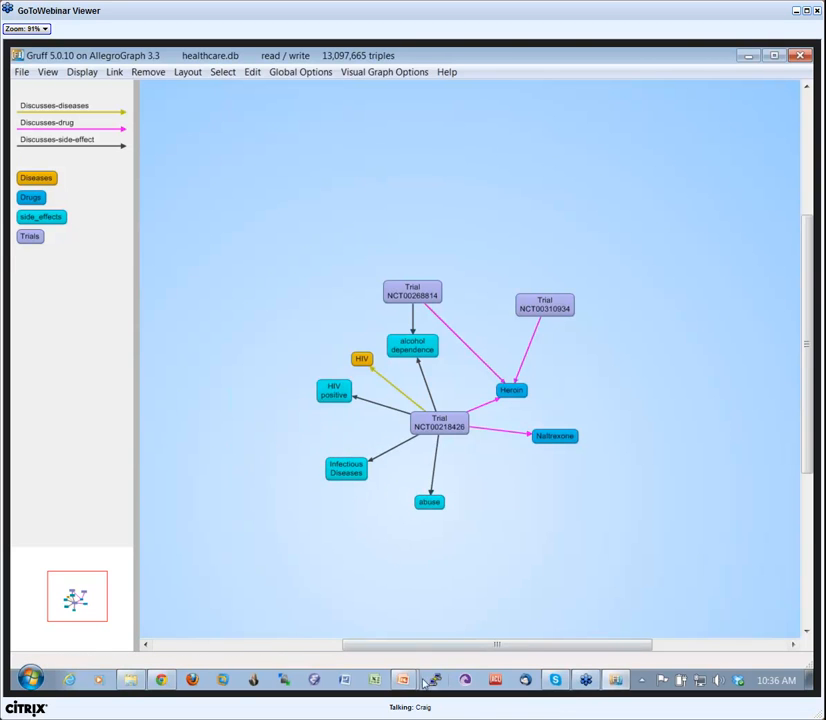
# Switch to the Gruff Webinar presentation in PowerPoint, start the slide show and show the "[3] Graph View 'G'" slide.
pyautogui.moveTo(404, 682)
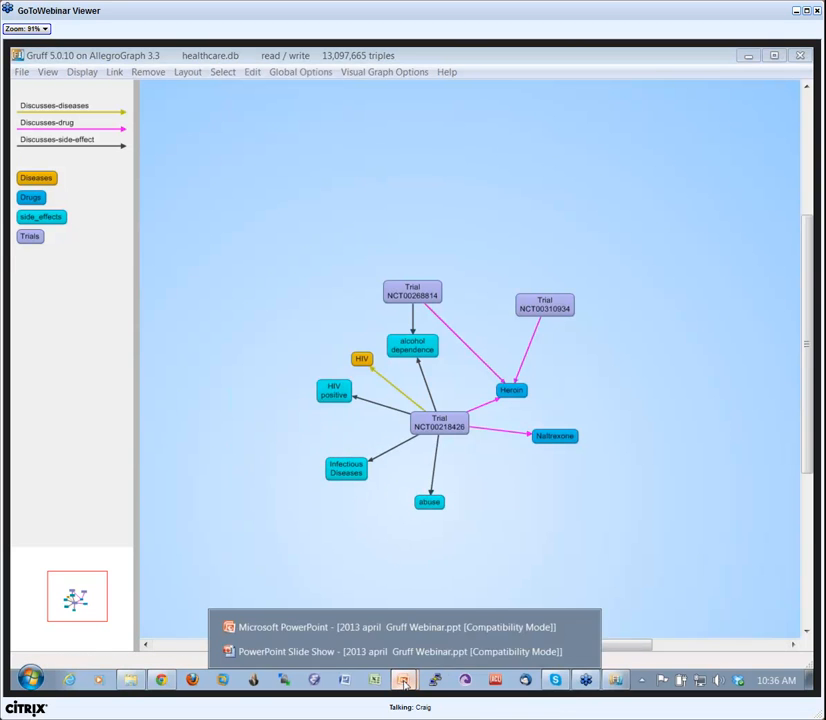
pyautogui.click(368, 628)
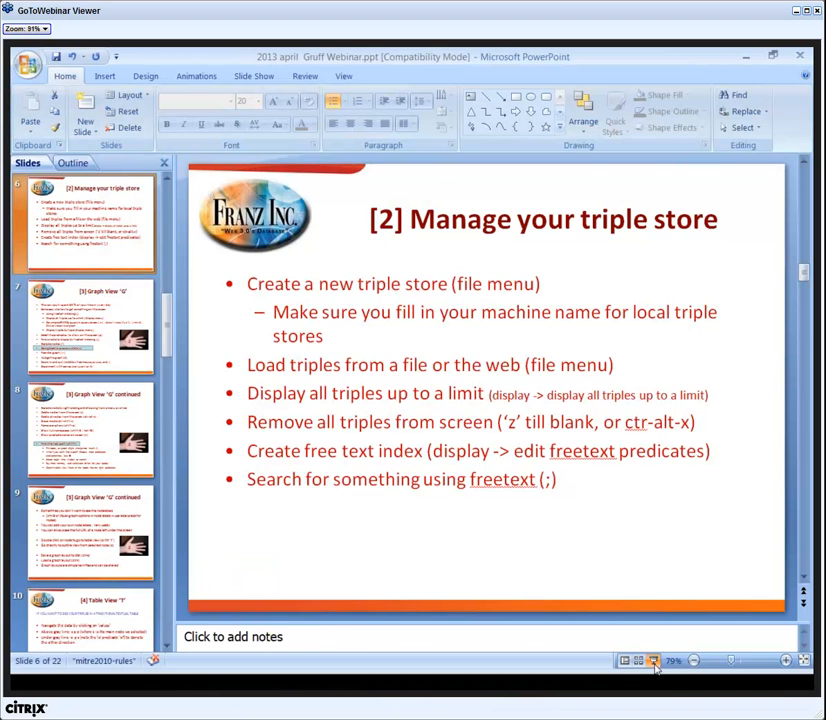
pyautogui.click(653, 660)
pyautogui.press('Left')
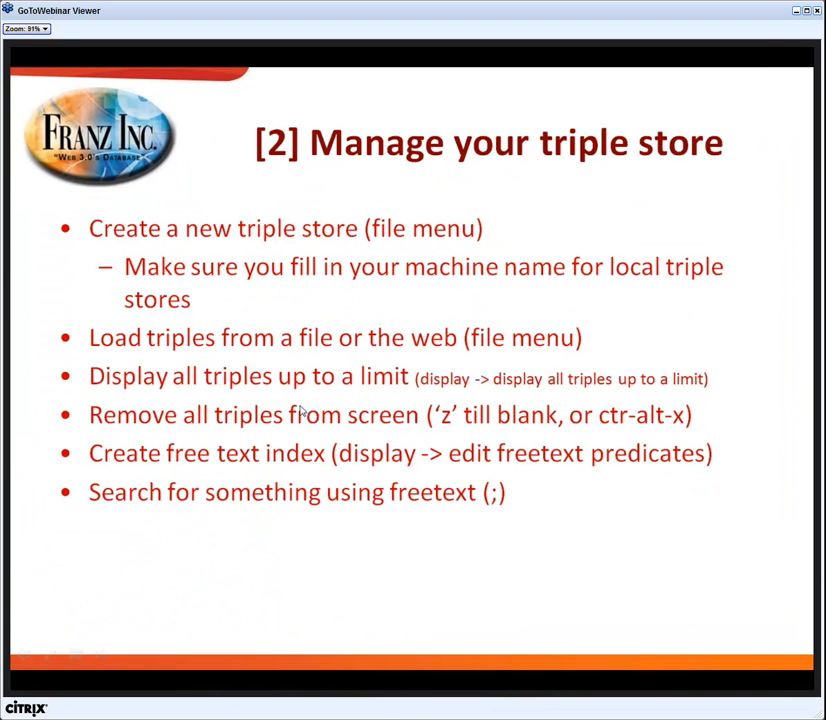
pyautogui.press('Right')
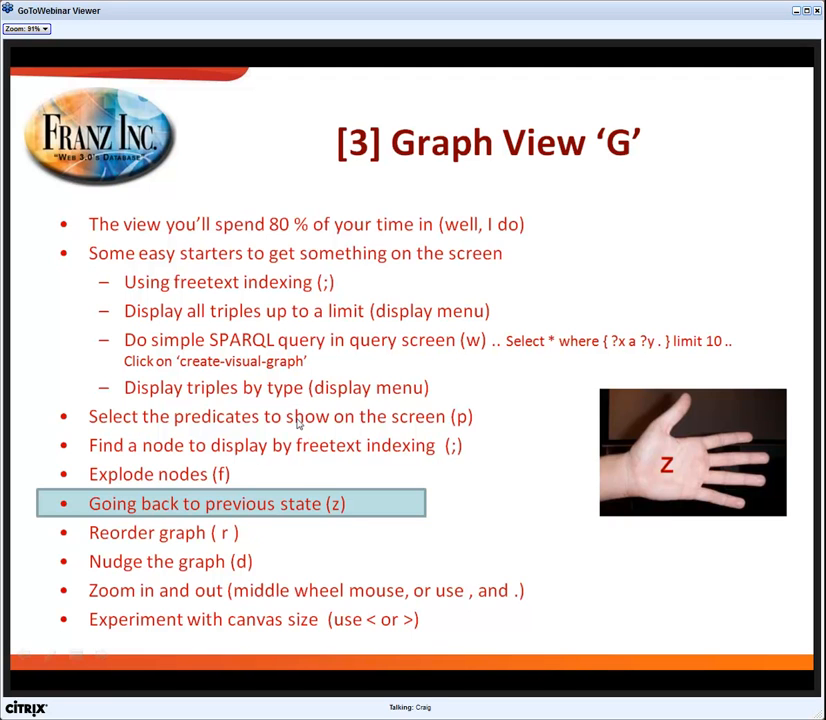
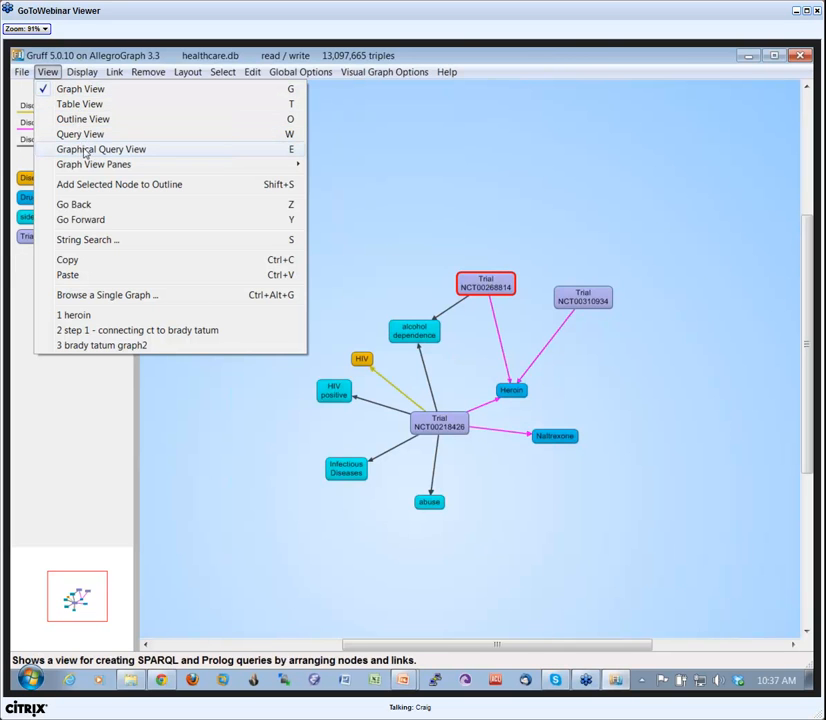
# Open Trial NCT00268814 in the table view and examine its properties down to the Discusses-drug and Discusses-side-effect rows.
pyautogui.click(493, 286)
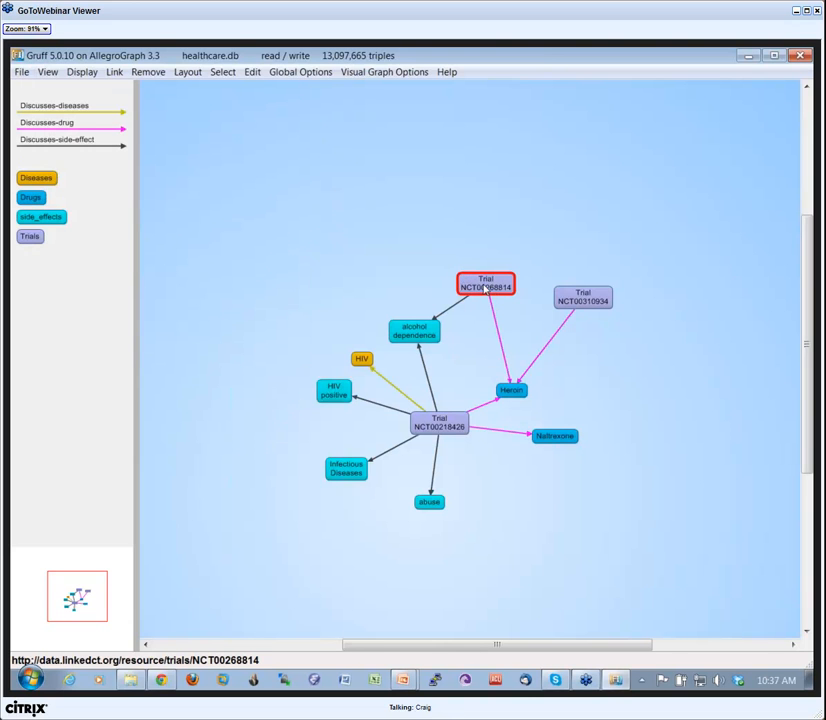
pyautogui.press('t')
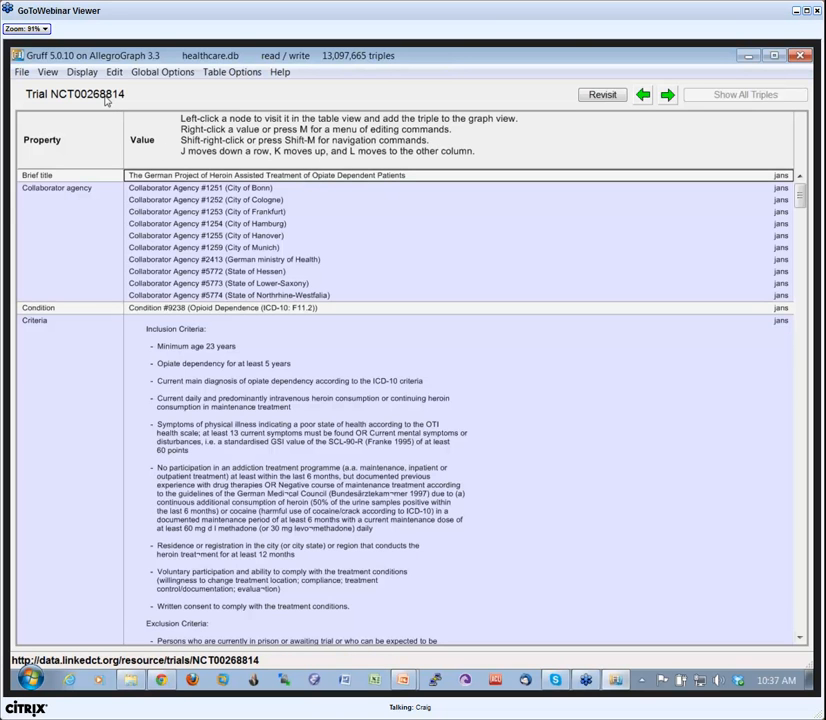
pyautogui.scroll(-12, 105, 116)
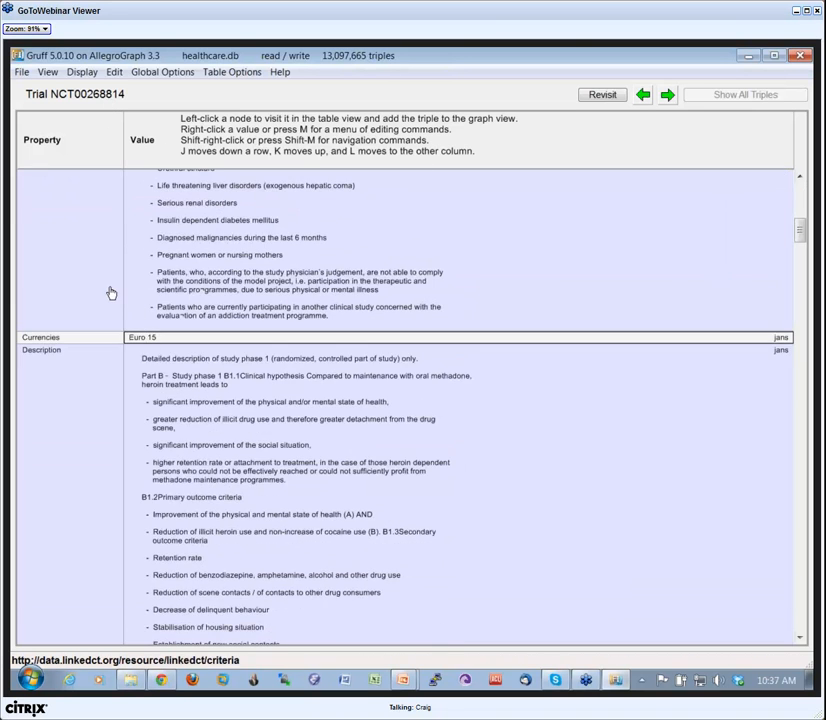
pyautogui.scroll(-15, 111, 293)
pyautogui.scroll(-20, 104, 297)
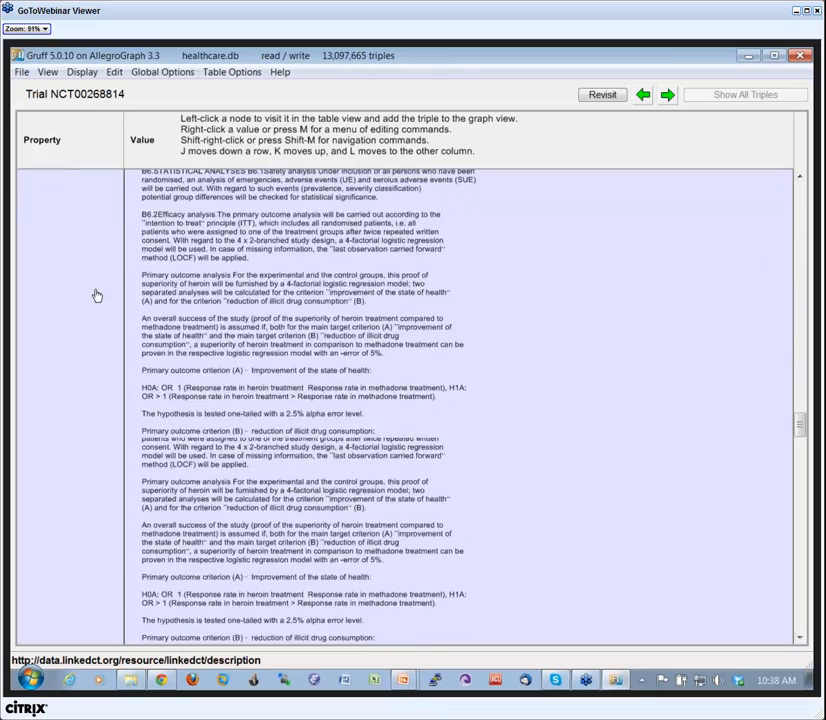
pyautogui.scroll(-10, 97, 295)
pyautogui.scroll(5, 99, 300)
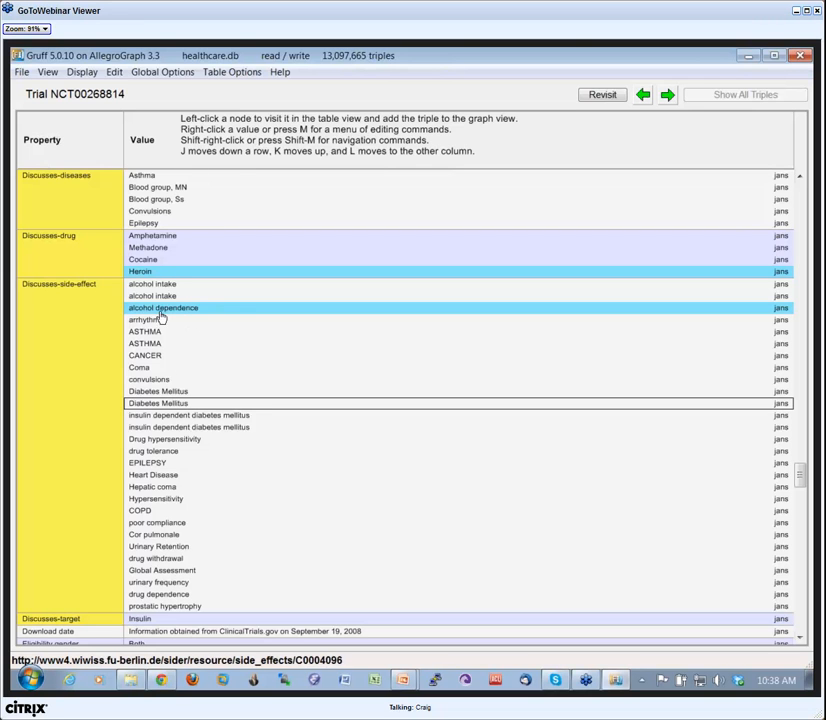
# Visit the Cocaine node from the trial's Discusses-drug values and review its properties through the synonyms and targets.
pyautogui.click(147, 259)
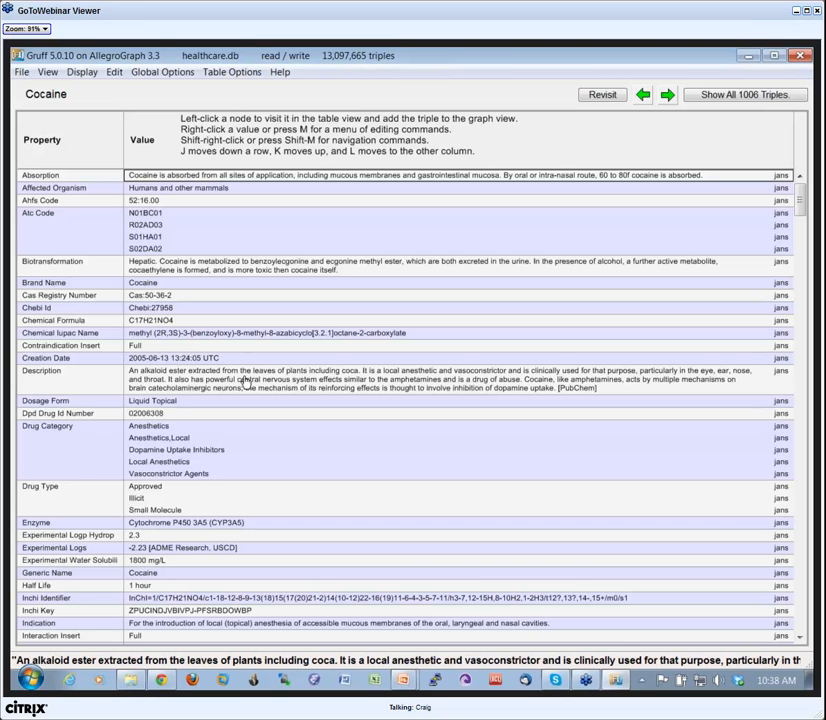
pyautogui.scroll(-9, 248, 378)
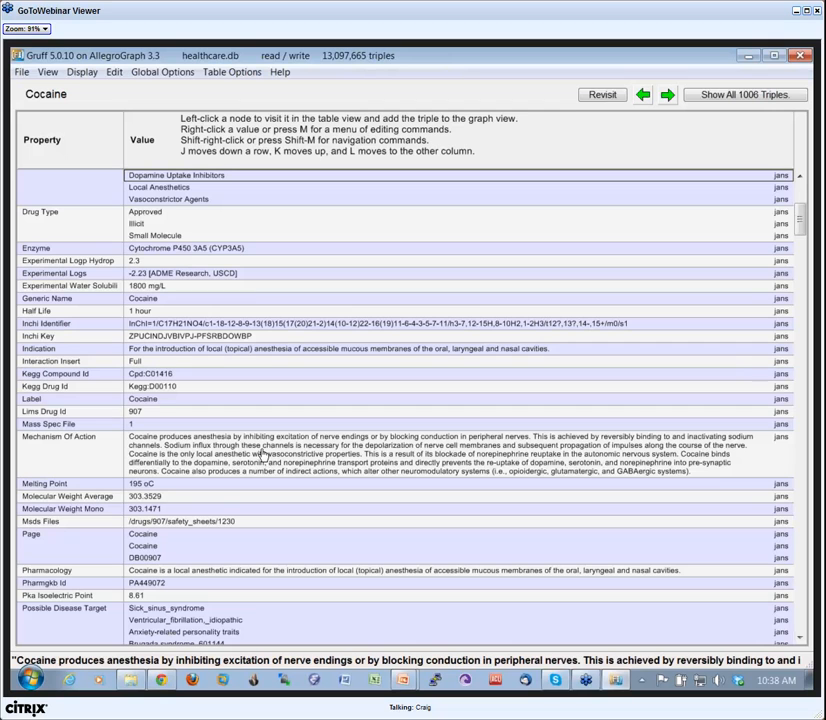
pyautogui.scroll(-5, 267, 451)
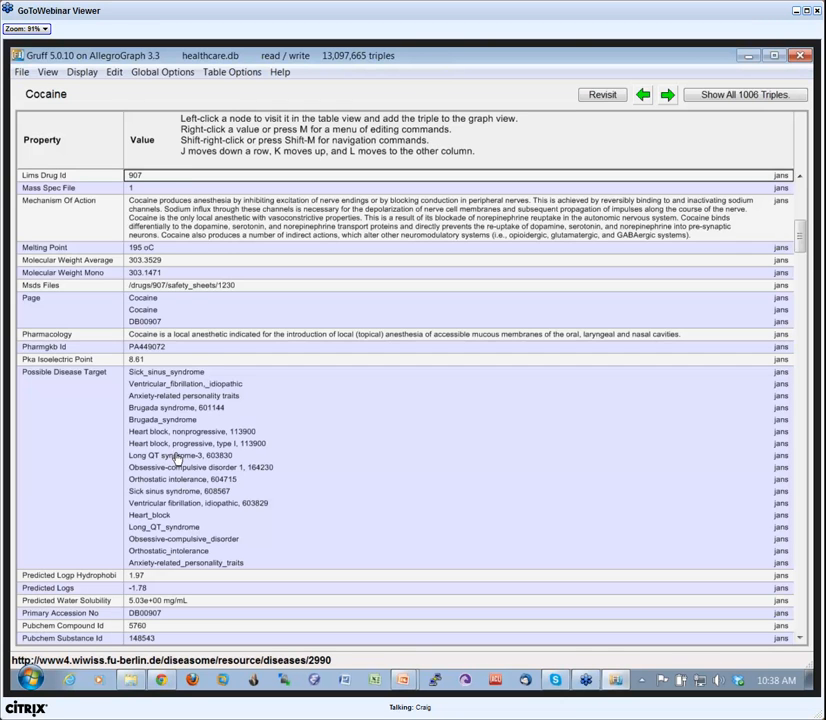
pyautogui.scroll(-3, 178, 453)
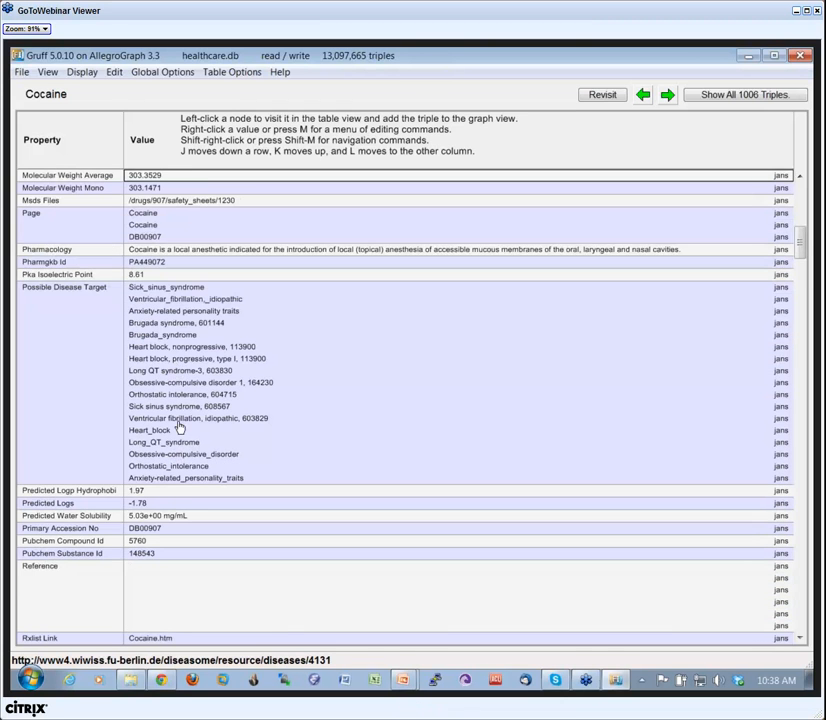
pyautogui.scroll(-3, 204, 469)
pyautogui.scroll(-10, 205, 471)
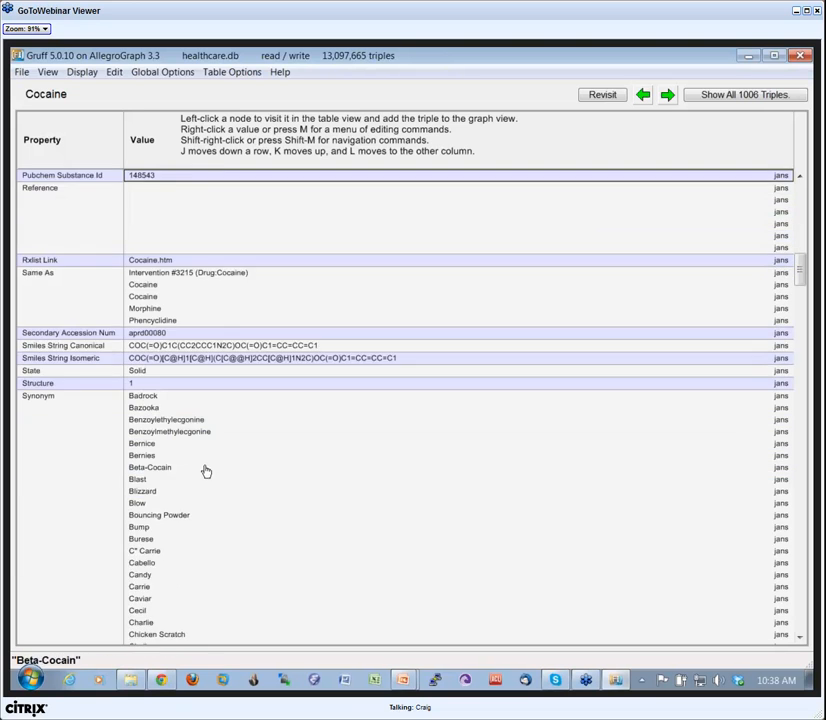
pyautogui.scroll(-15, 205, 472)
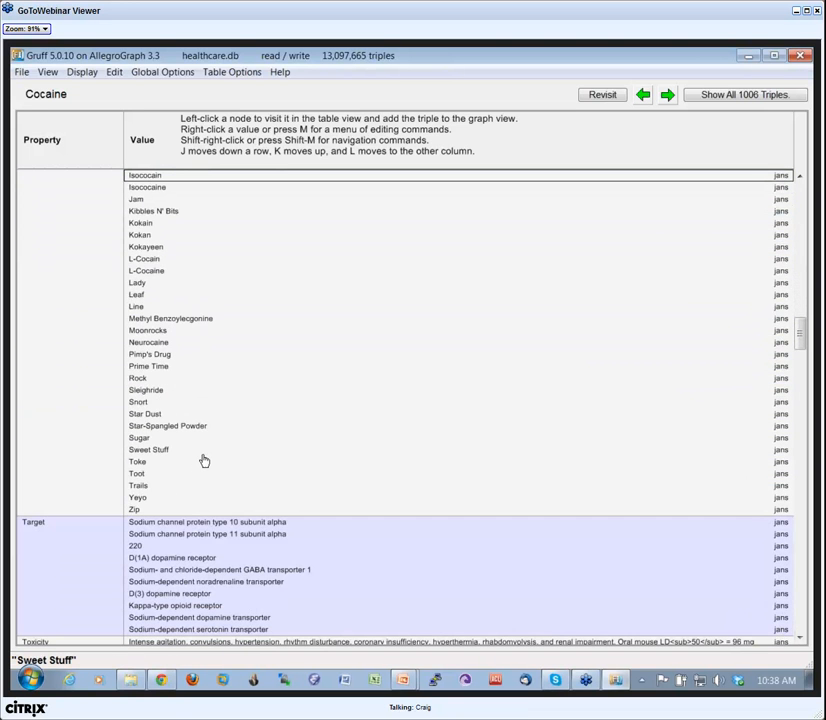
# Visit Trial NCT00000212 from Cocaine's linked trials and review its property table.
pyautogui.click(164, 331)
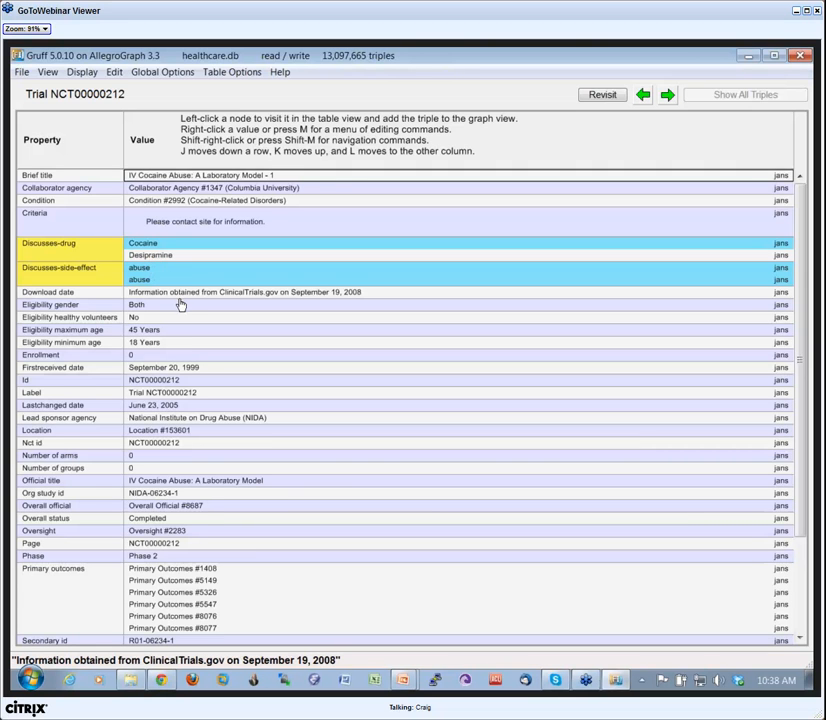
pyautogui.scroll(-3, 166, 313)
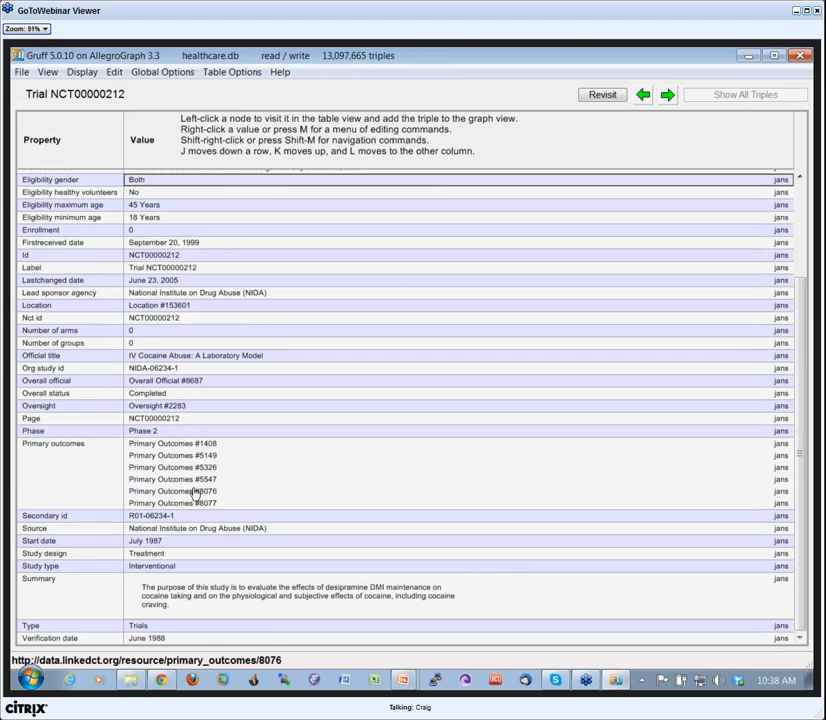
pyautogui.scroll(3, 187, 498)
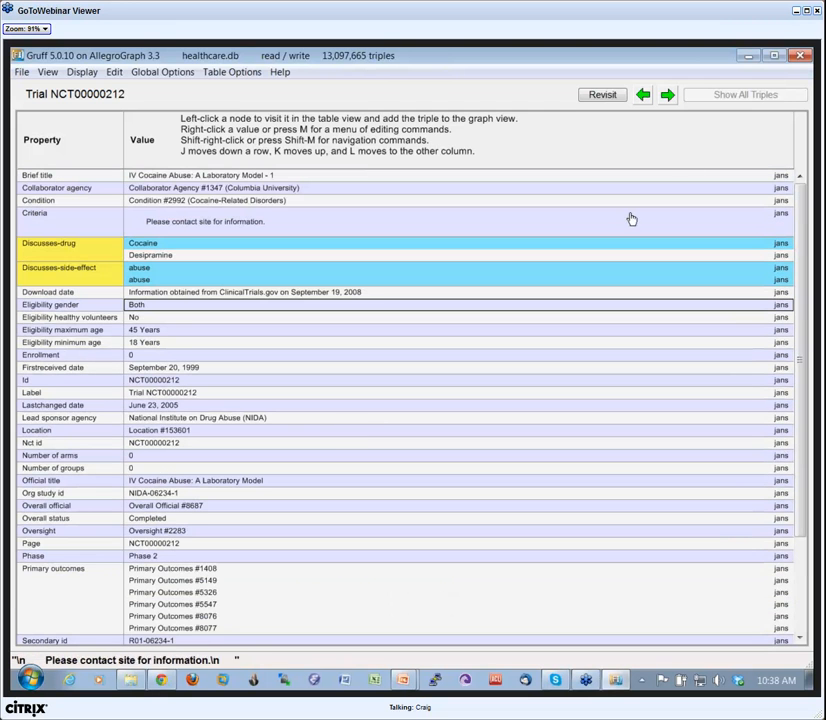
# Go back to Cocaine, visit Trial NCT00000270 and follow its Discusses-side-effect value abuse.
pyautogui.click(643, 94)
pyautogui.click(176, 511)
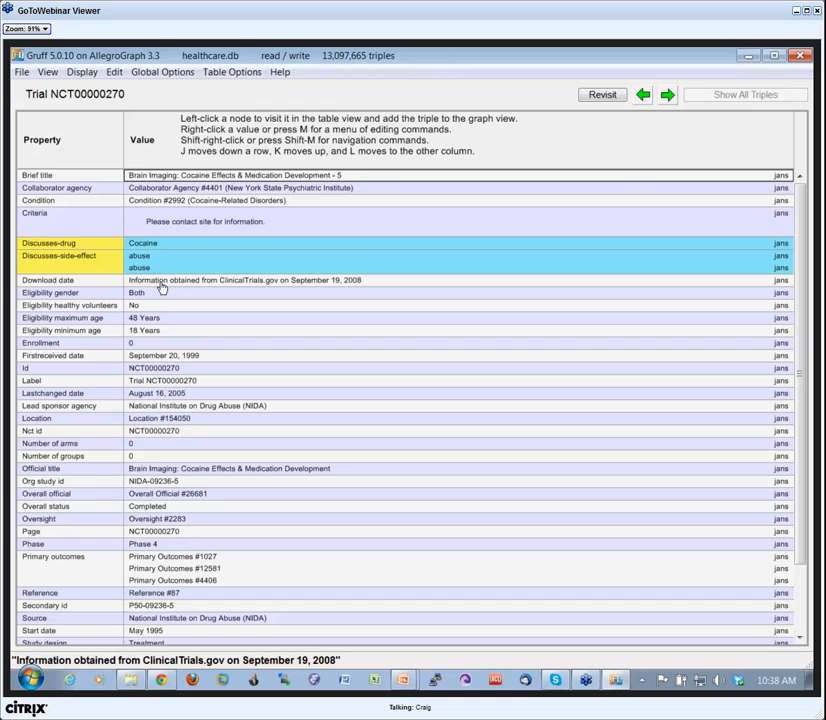
pyautogui.click(139, 257)
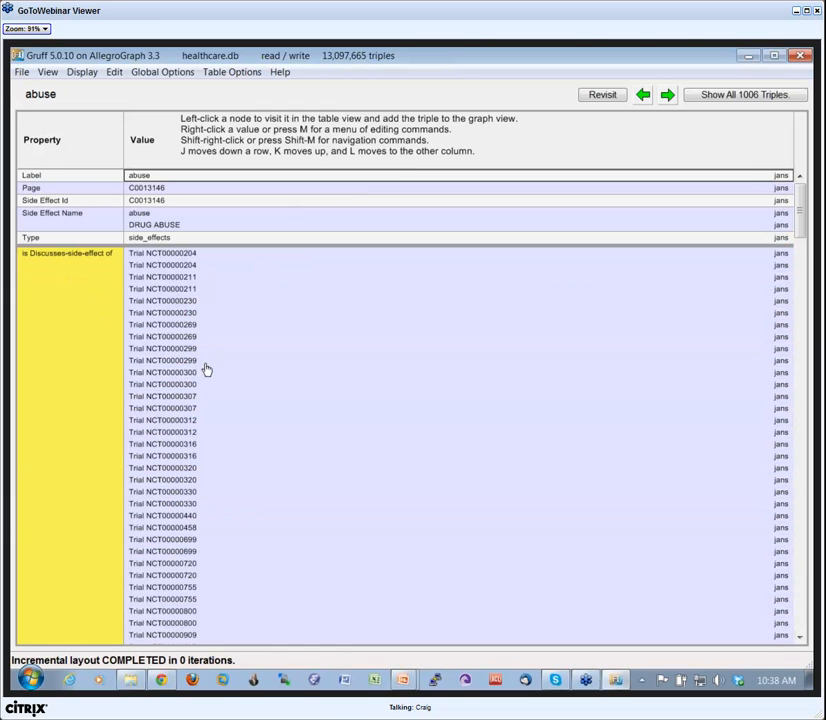
# Visit Trial NCT00000230 from the trials that discuss abuse and review its property table.
pyautogui.click(170, 313)
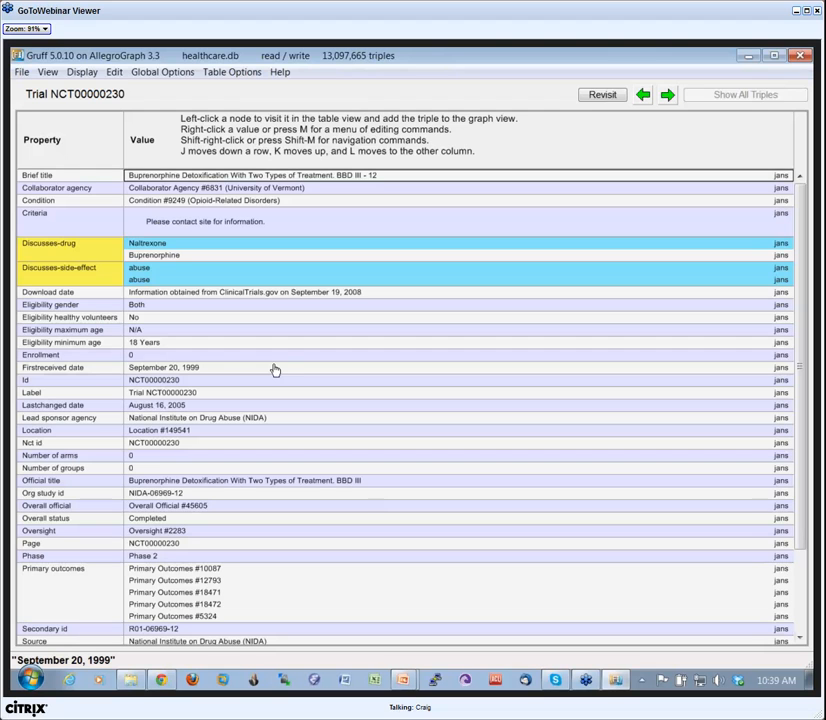
pyautogui.scroll(-3, 282, 369)
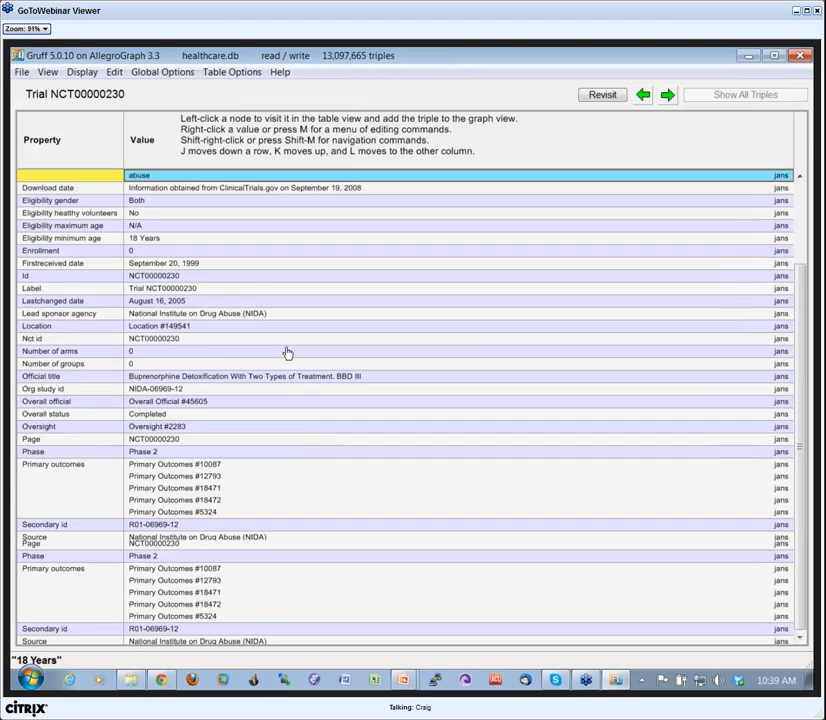
pyautogui.scroll(3, 282, 366)
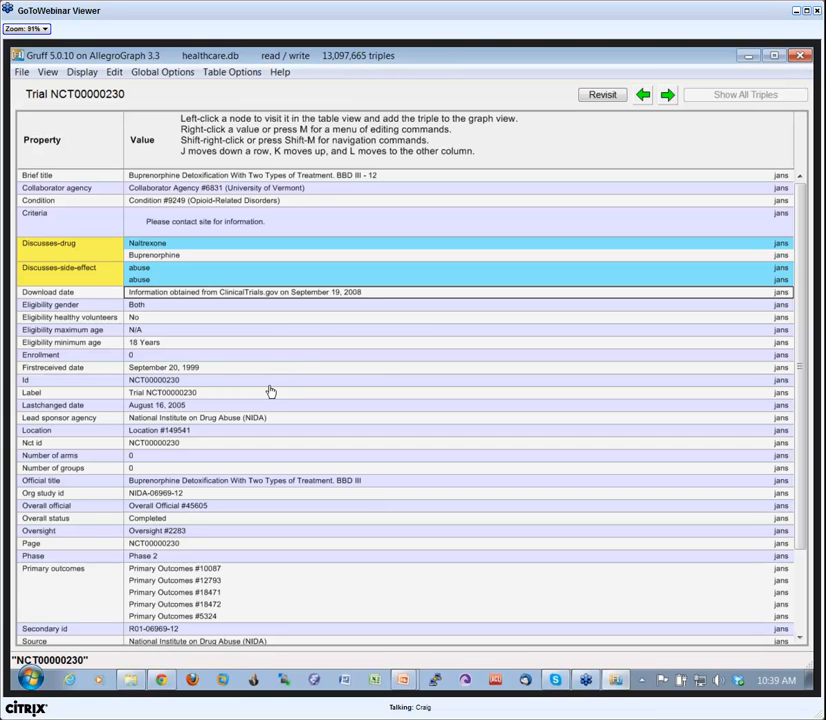
# Switch the table to full URIs and back to labels, leaving the Property column moderately wider.
pyautogui.press('u')
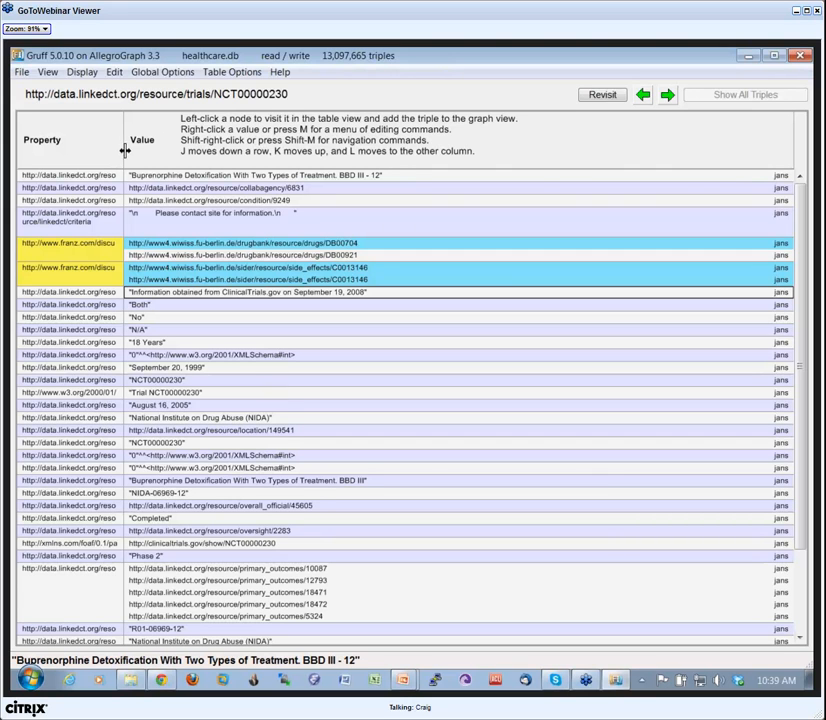
pyautogui.moveTo(124, 152); pyautogui.dragTo(216, 157)
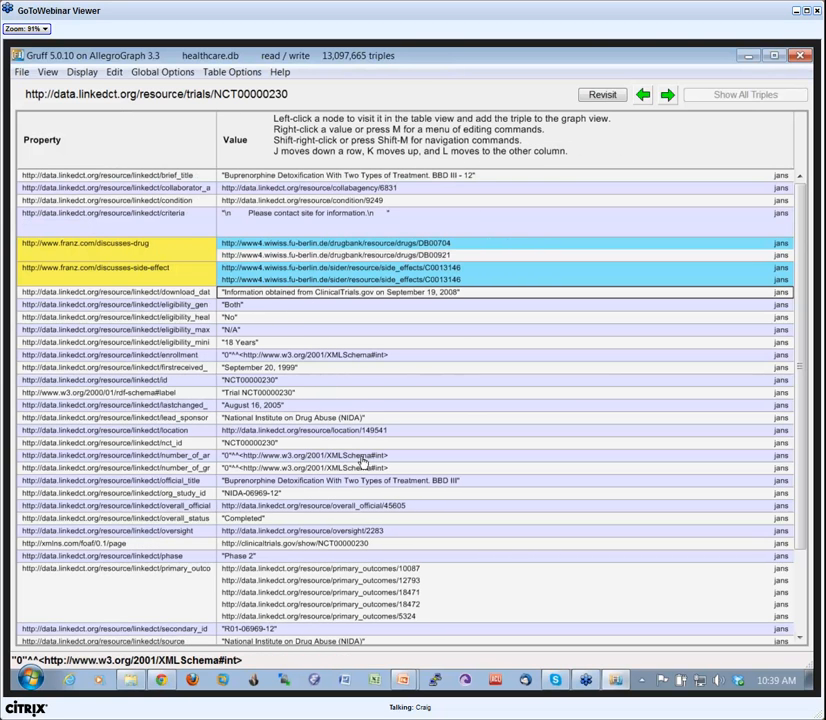
pyautogui.press('u')
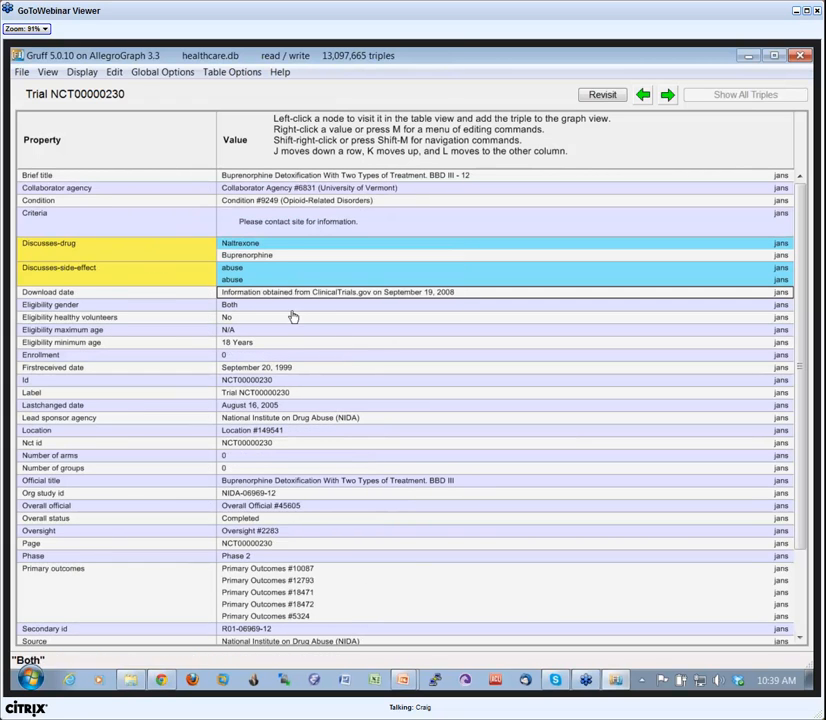
pyautogui.moveTo(216, 144); pyautogui.dragTo(184, 153)
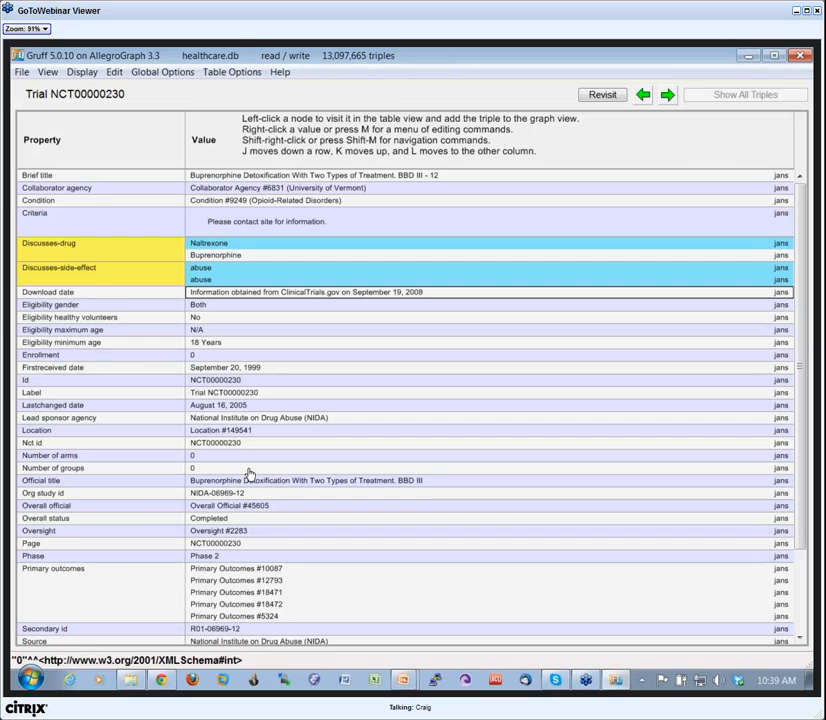
# View the editing commands available for the Eligibility minimum age value without choosing any.
pyautogui.rightClick(236, 347)
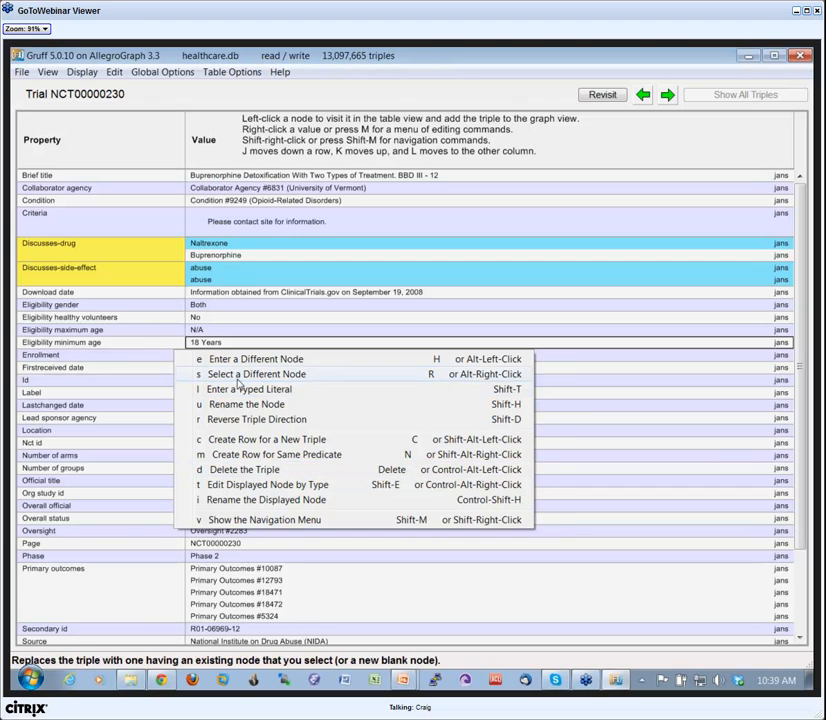
pyautogui.press('Escape')
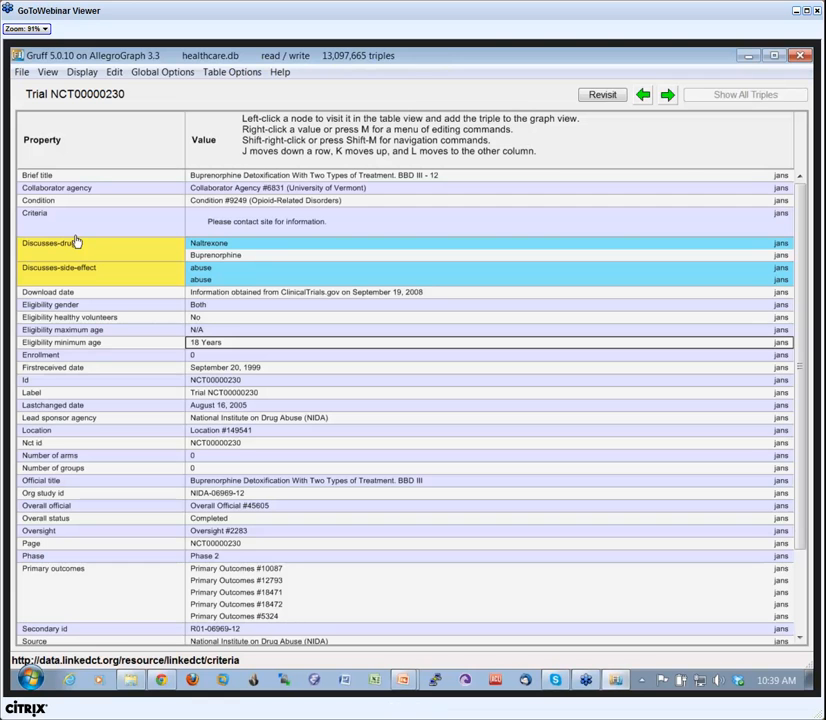
# Switch to the Gruff Webinar presentation in PowerPoint and show the "[4] Table View 'T'" slide in the slide show, then leave it.
pyautogui.hotkey('alt', 'Tab')
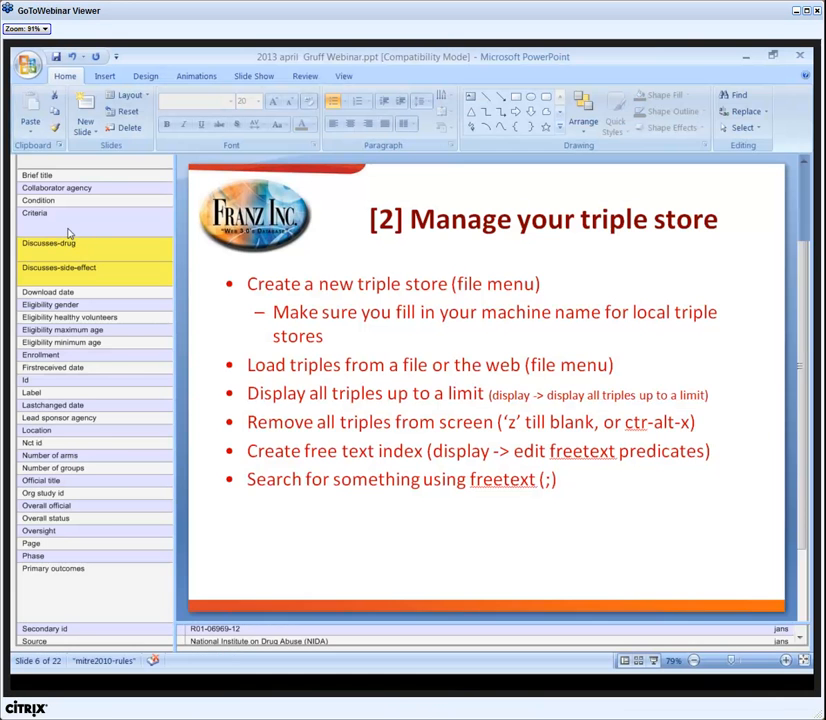
pyautogui.click(655, 662)
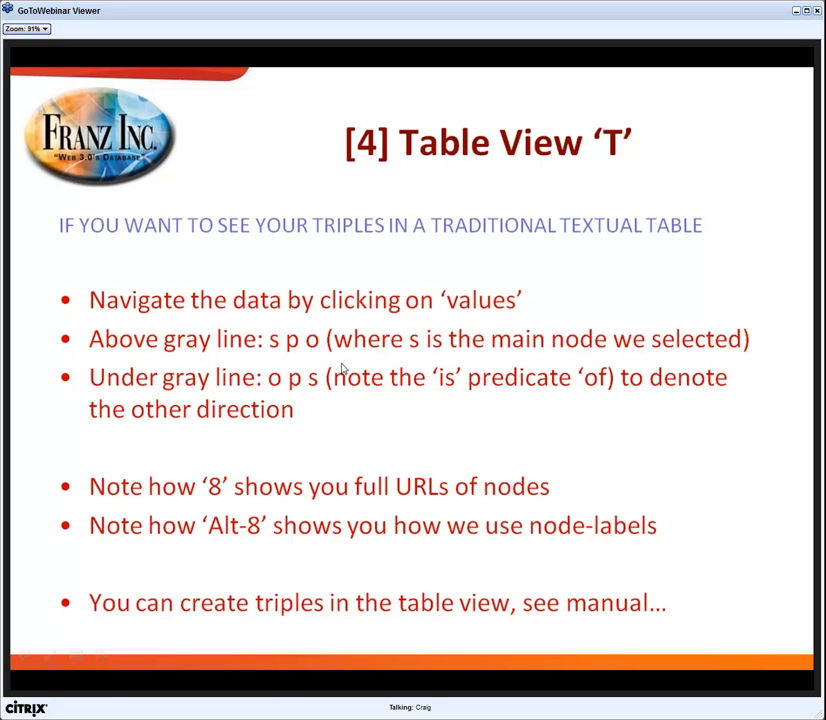
pyautogui.hotkey('alt', 'Tab')
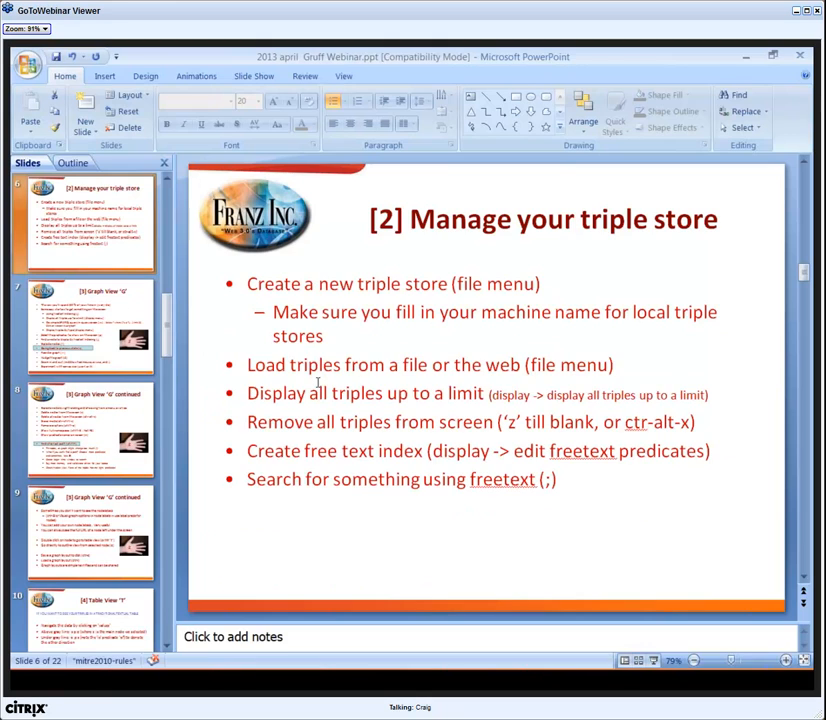
# Switch back to Gruff and look through the property table of Trial NCT00000230.
pyautogui.hotkey('alt', 'Tab')
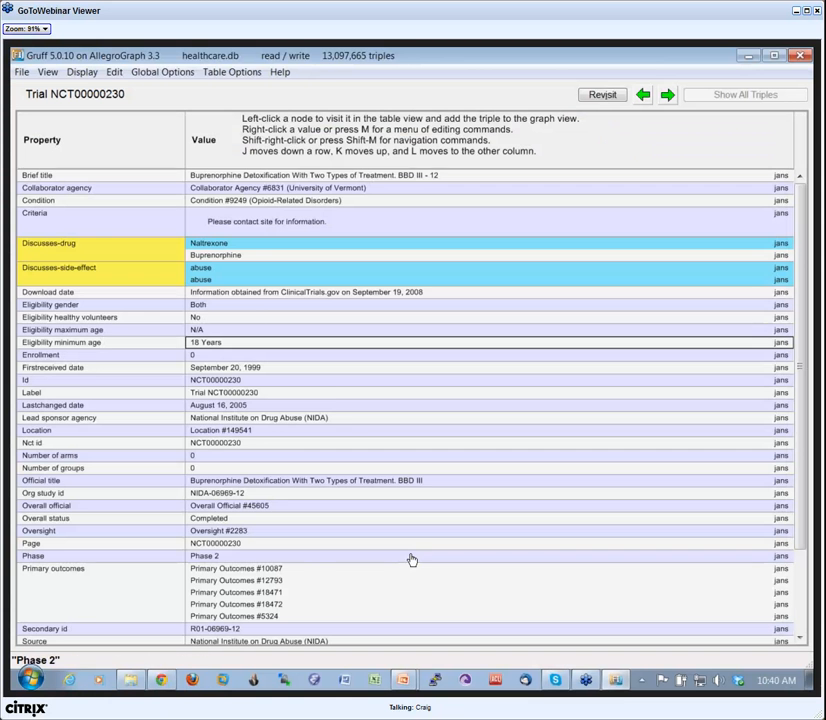
pyautogui.scroll(-3, 329, 400)
pyautogui.scroll(3, 329, 402)
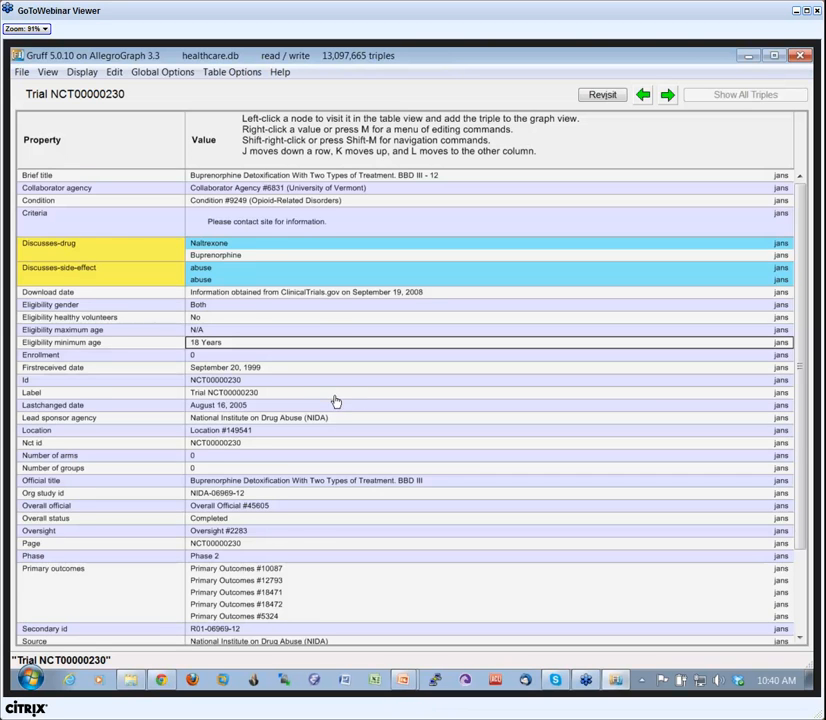
pyautogui.scroll(-3, 336, 401)
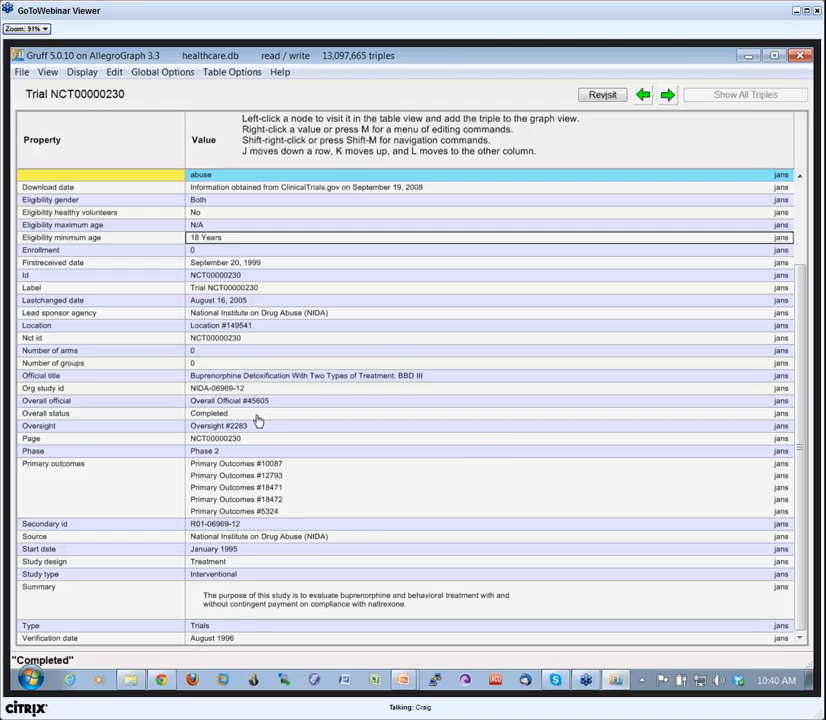
# Select the Cocaine node in the graph view, open its table view and examine the rows down to "is Discusses-drug of".
pyautogui.press('g')
pyautogui.moveTo(423, 366); pyautogui.dragTo(437, 387)
pyautogui.click(437, 388)
pyautogui.press('t')
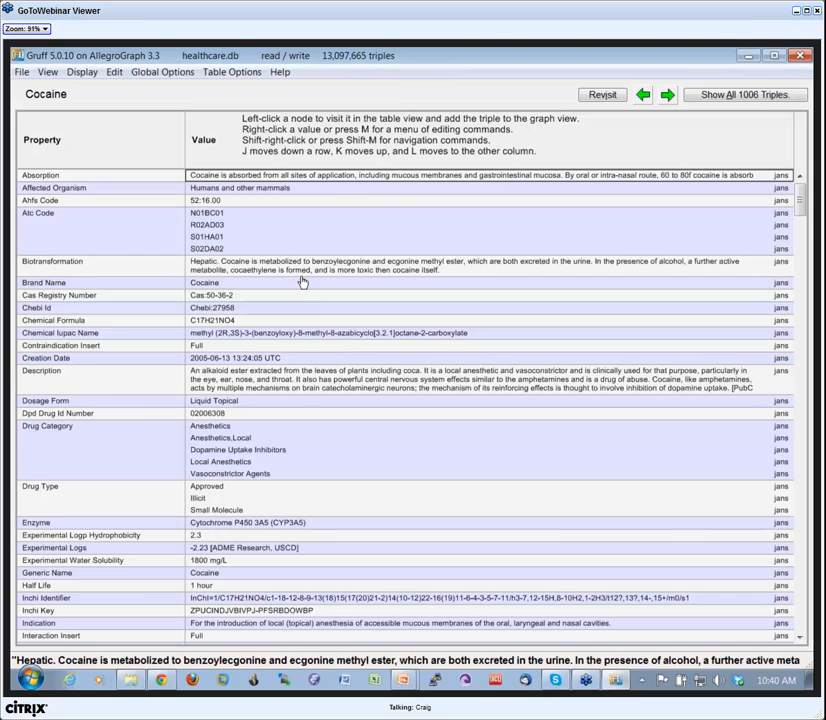
pyautogui.scroll(-10, 300, 283)
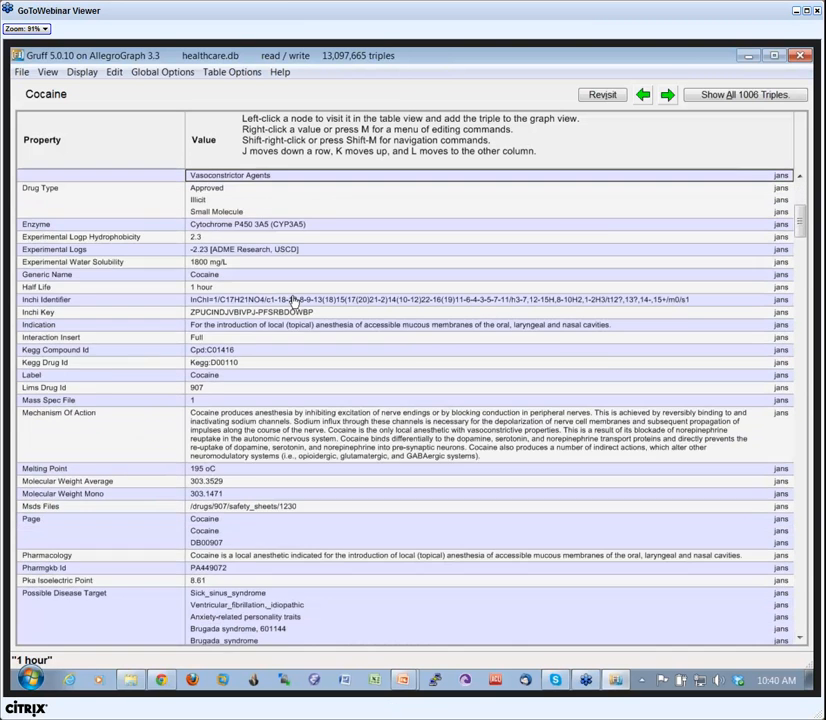
pyautogui.scroll(-10, 286, 325)
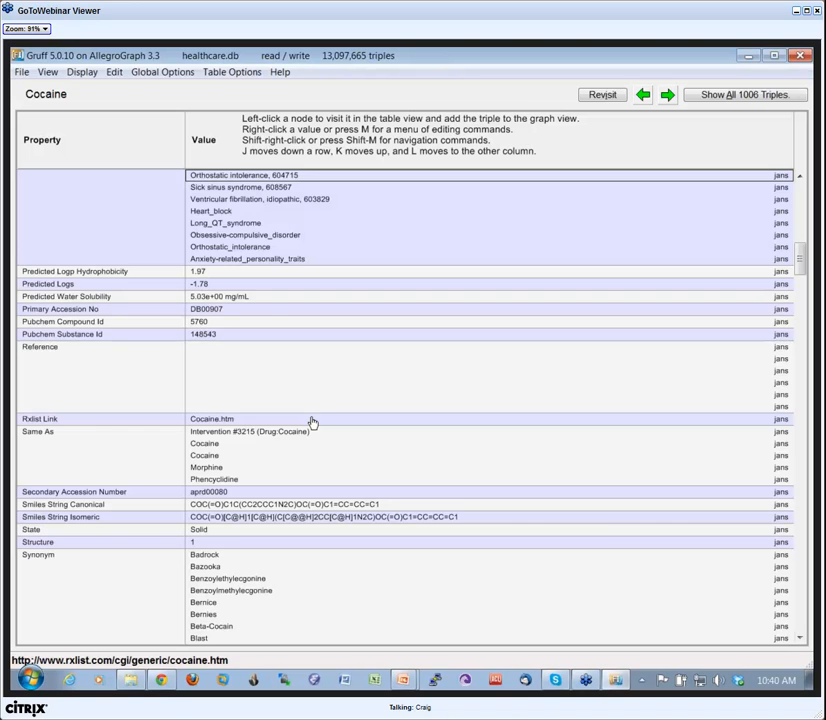
pyautogui.scroll(-6, 313, 423)
pyautogui.scroll(-15, 313, 423)
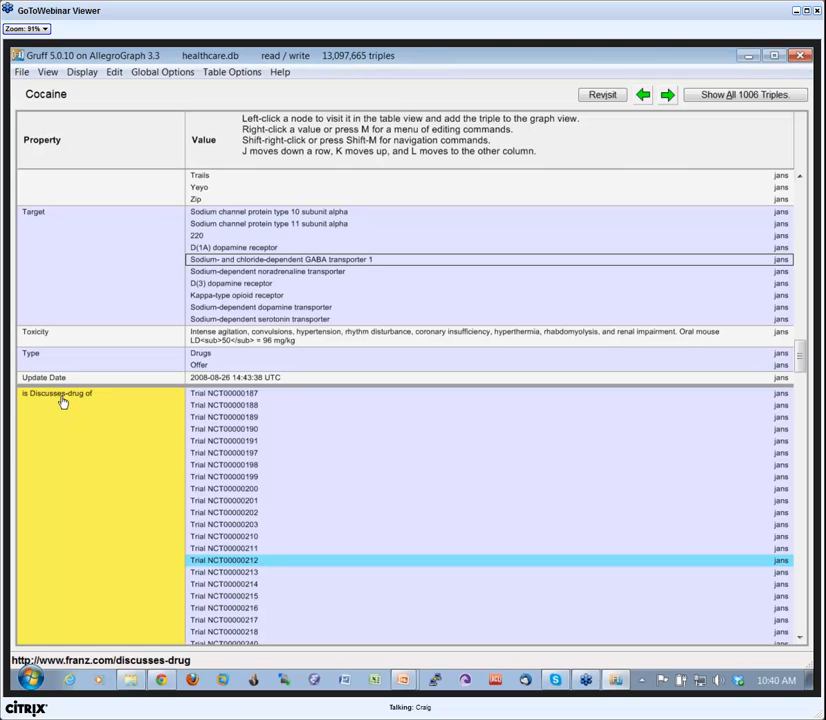
# Look through the remaining rows of Cocaine's table, from the "is Discusses-drug of" trials down to "is Same As of".
pyautogui.scroll(-20, 333, 472)
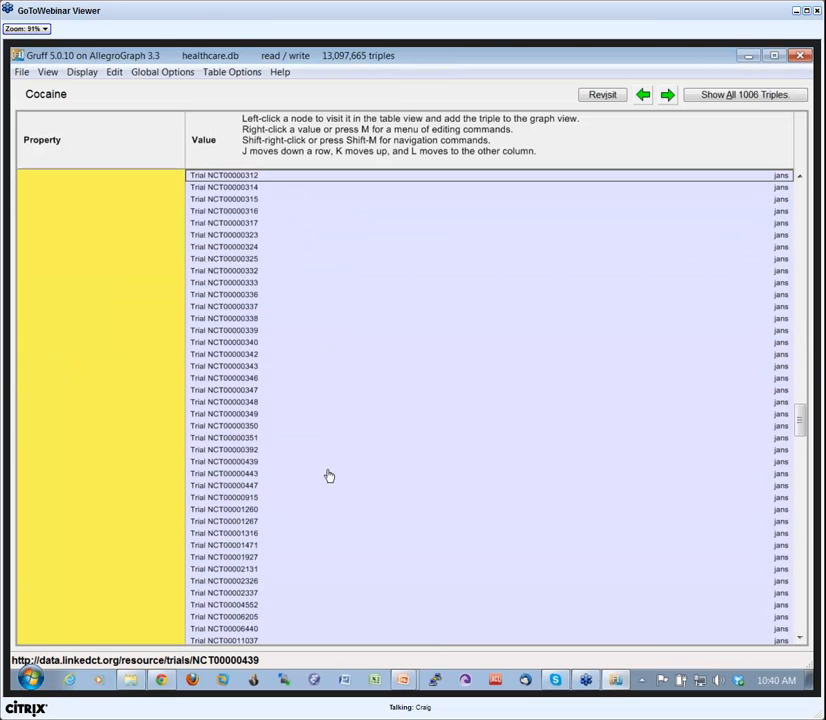
pyautogui.scroll(-2, 333, 481)
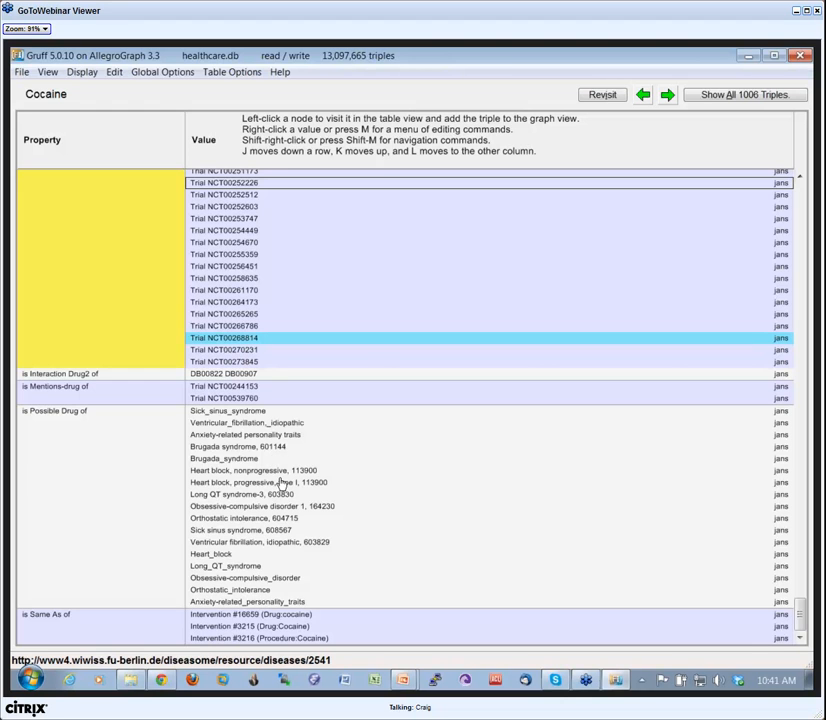
pyautogui.scroll(2, 282, 483)
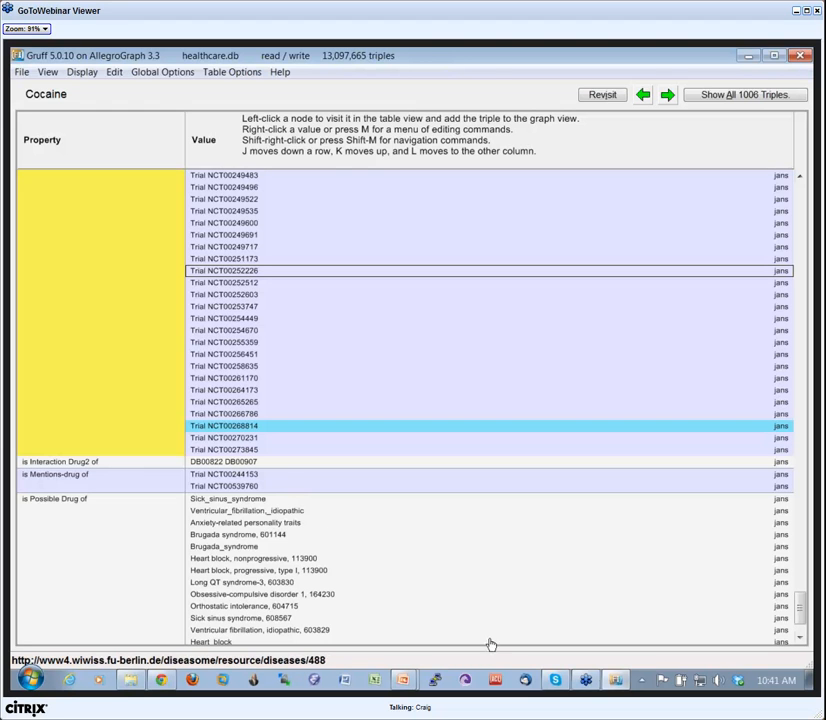
# Switch to the Gruff Webinar slide show in PowerPoint and advance to the "[5] Outline View 'O'" slide.
pyautogui.moveTo(405, 683)
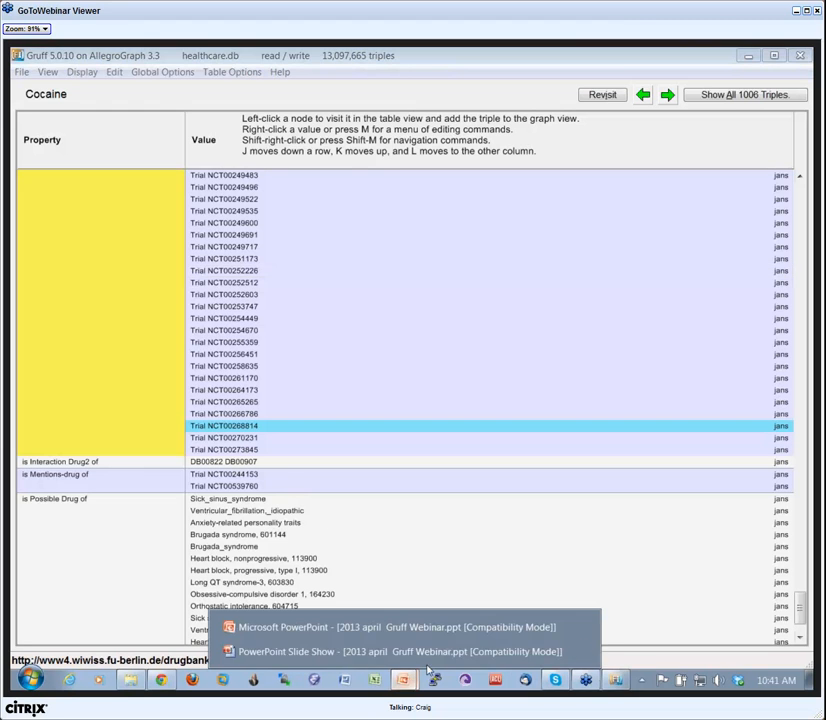
pyautogui.click(406, 657)
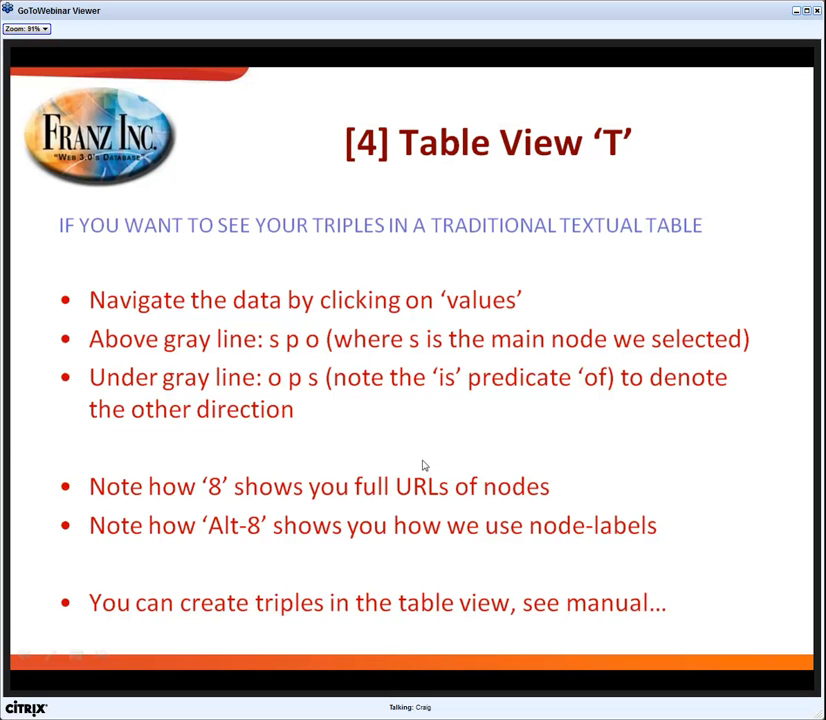
pyautogui.click(423, 476)
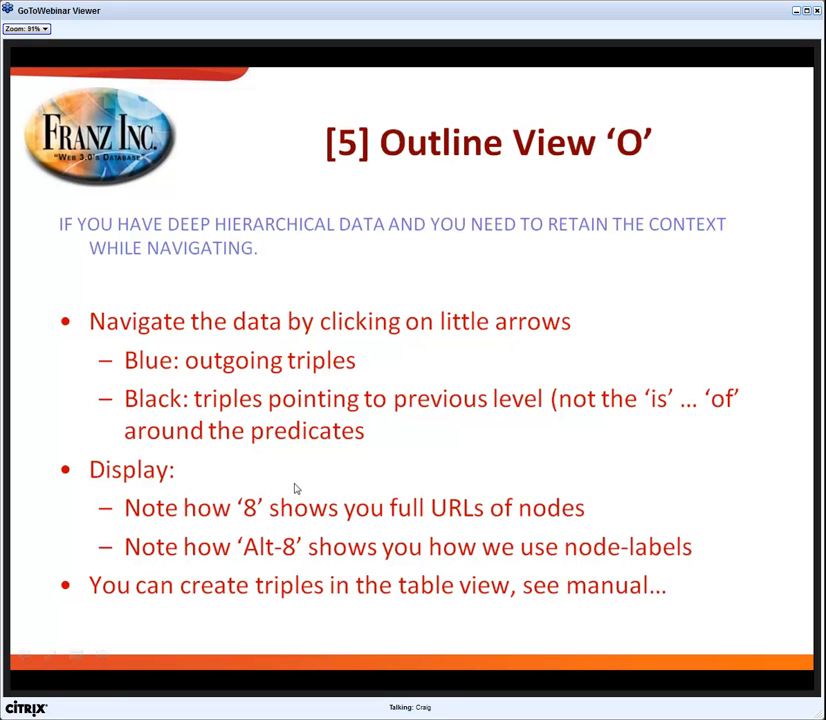
# Switch back to Gruff, visit Trial NCT00253747 from Cocaine's table, and follow its "Mentions MESH psychiatry and pscychology" value Smoking Cessation.
pyautogui.hotkey('alt', 'Tab')
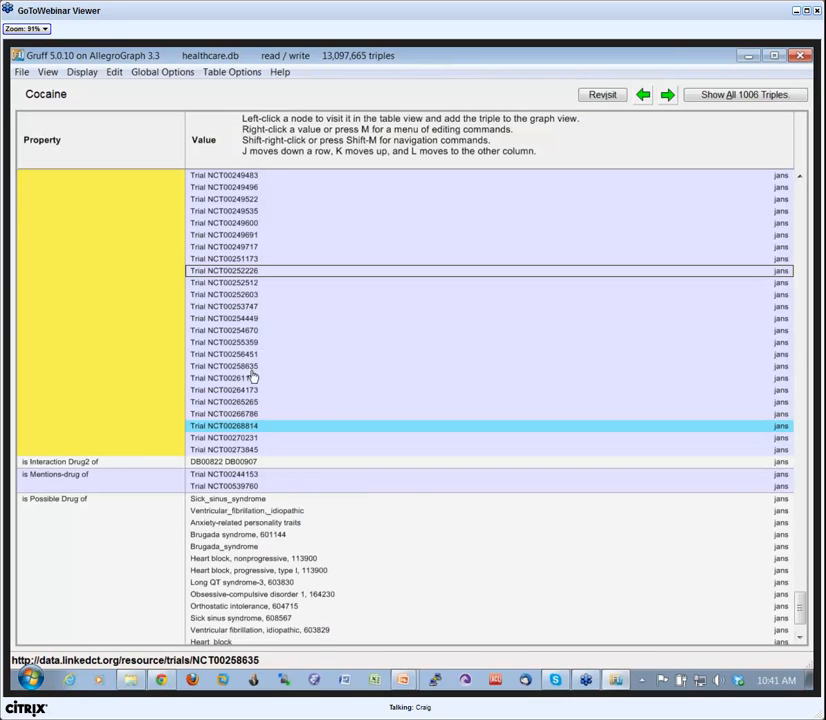
pyautogui.click(229, 308)
pyautogui.scroll(-10, 262, 445)
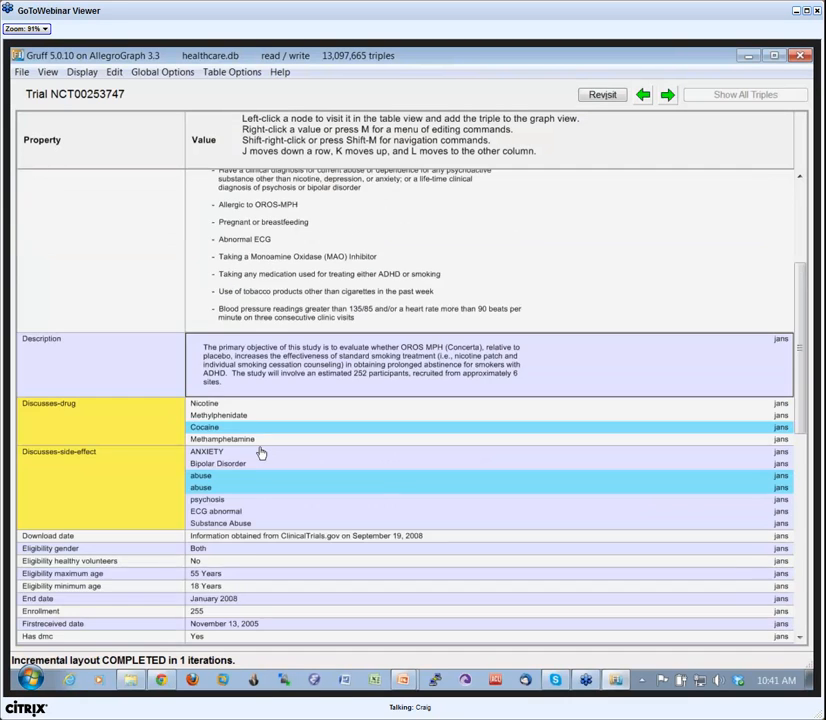
pyautogui.scroll(-3, 256, 463)
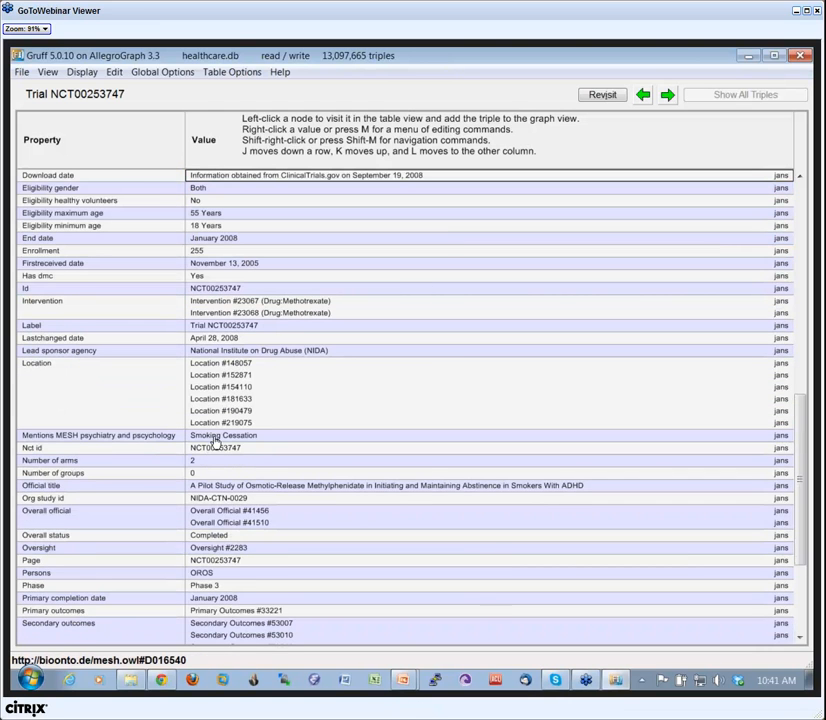
pyautogui.click(215, 436)
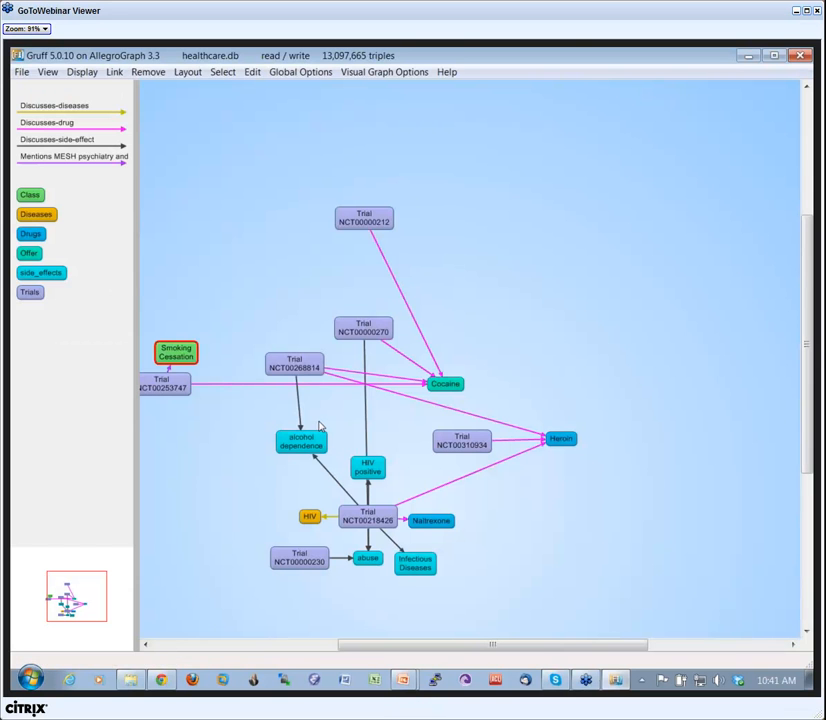
# Move the Smoking Cessation node into the open area above Cocaine and open it in the outline view, leaving its editing commands unused.
pyautogui.moveTo(180, 354); pyautogui.dragTo(483, 268)
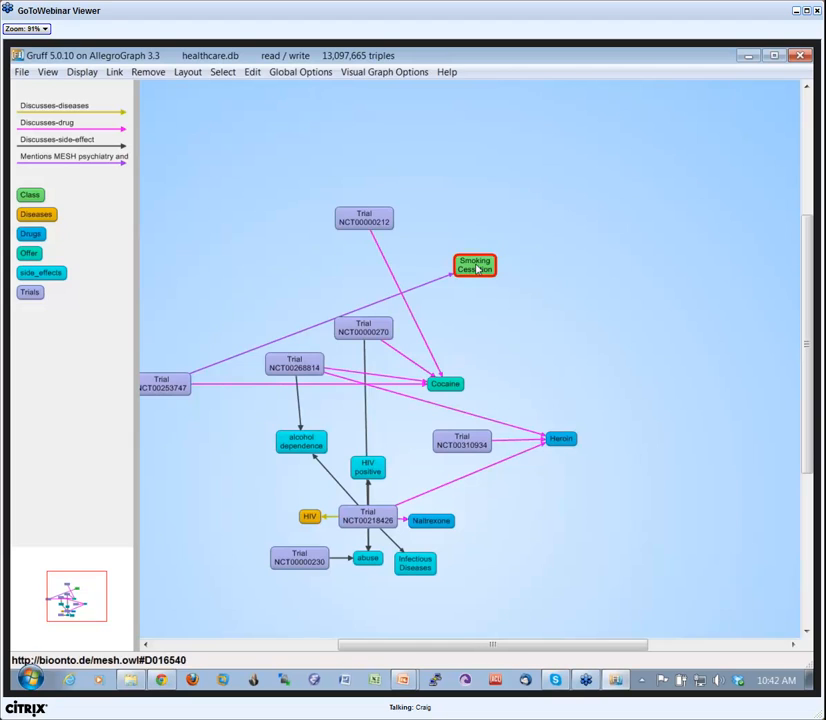
pyautogui.press('o')
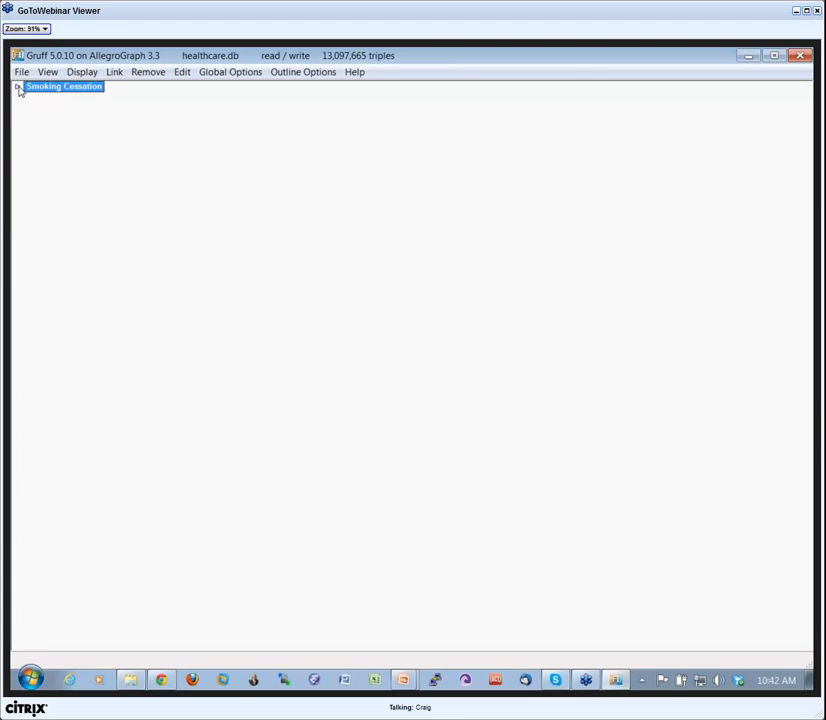
pyautogui.rightClick(209, 174)
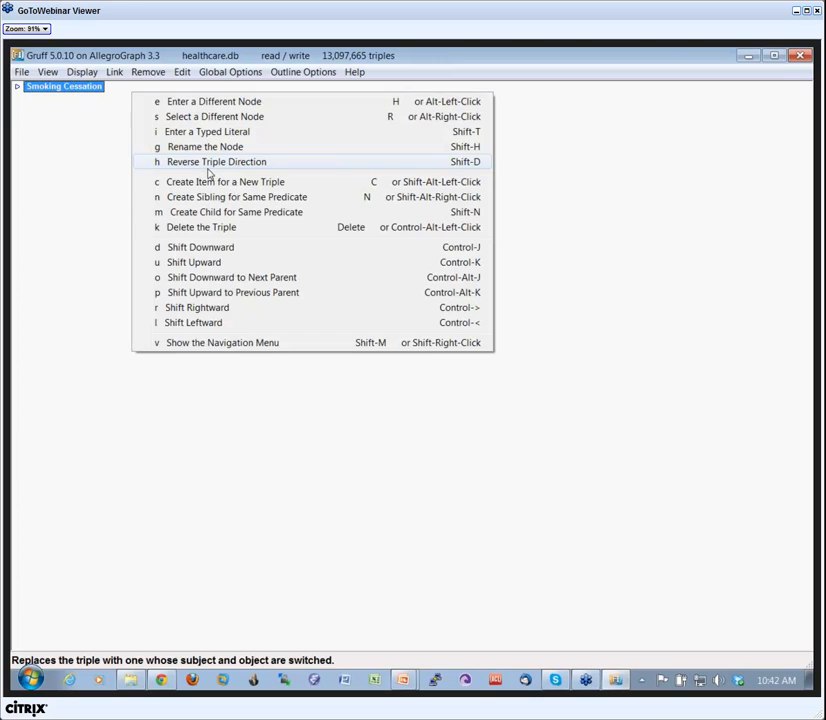
pyautogui.click(541, 329)
# Add all the "Mentions MESH" predicates, "Mentions SNOMED findings" and "Sub Class Of" to the current predicates.
pyautogui.press('p')
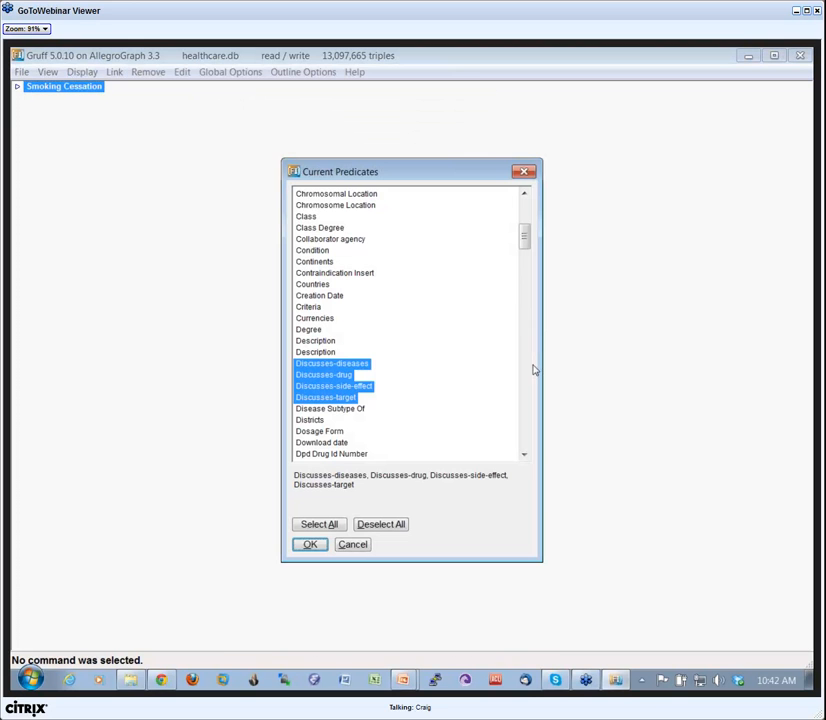
pyautogui.moveTo(524, 243); pyautogui.dragTo(540, 332)
pyautogui.click(345, 323)
pyautogui.moveTo(343, 340); pyautogui.dragTo(345, 428)
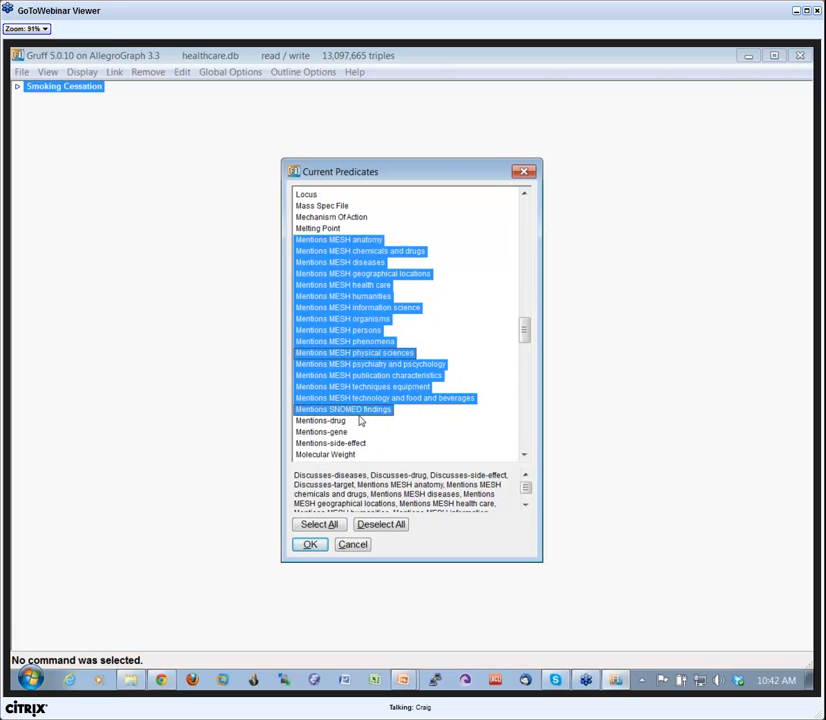
pyautogui.moveTo(524, 331); pyautogui.dragTo(524, 424)
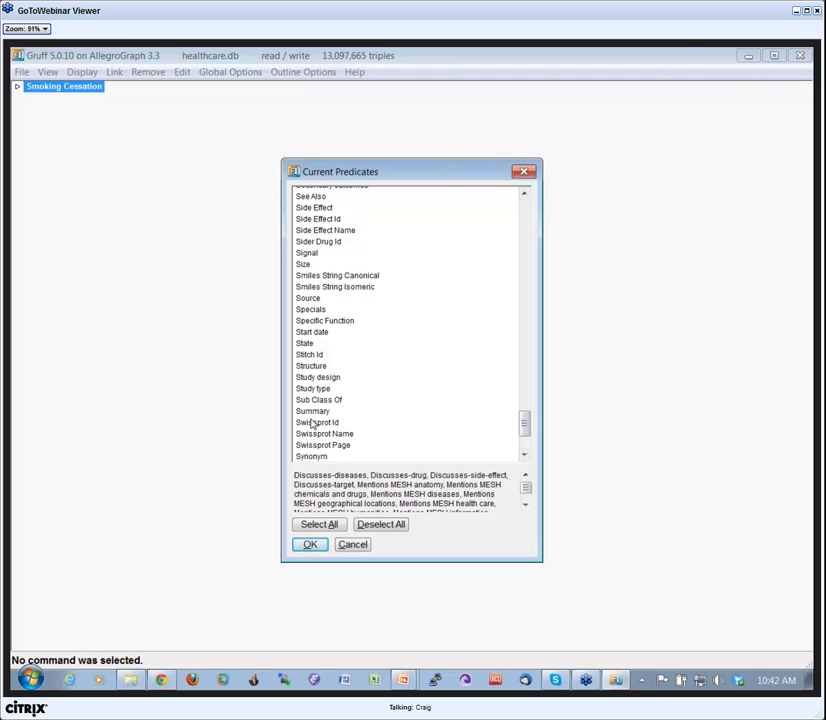
pyautogui.moveTo(524, 417); pyautogui.dragTo(525, 433)
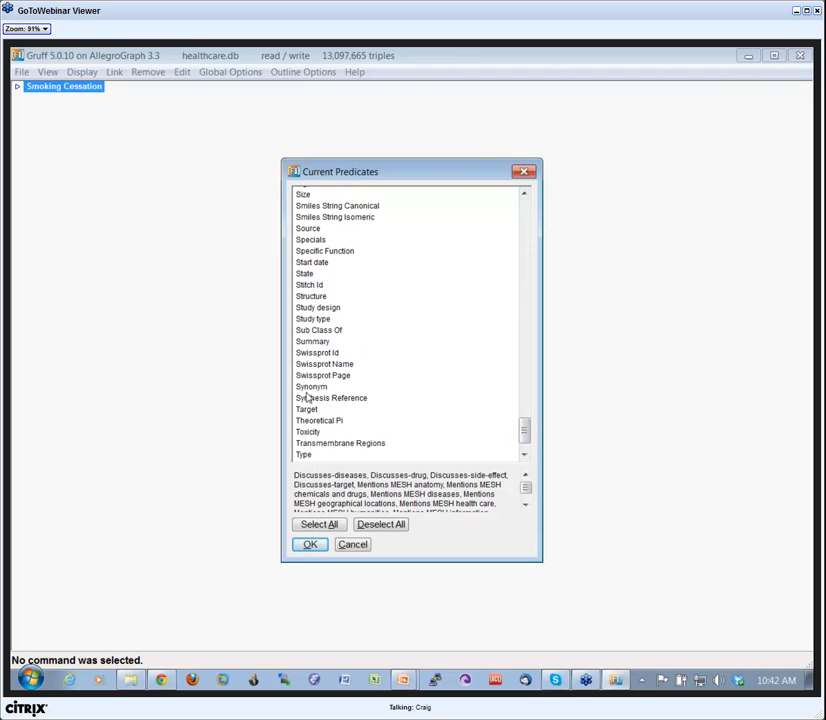
pyautogui.click(318, 330)
pyautogui.click(311, 543)
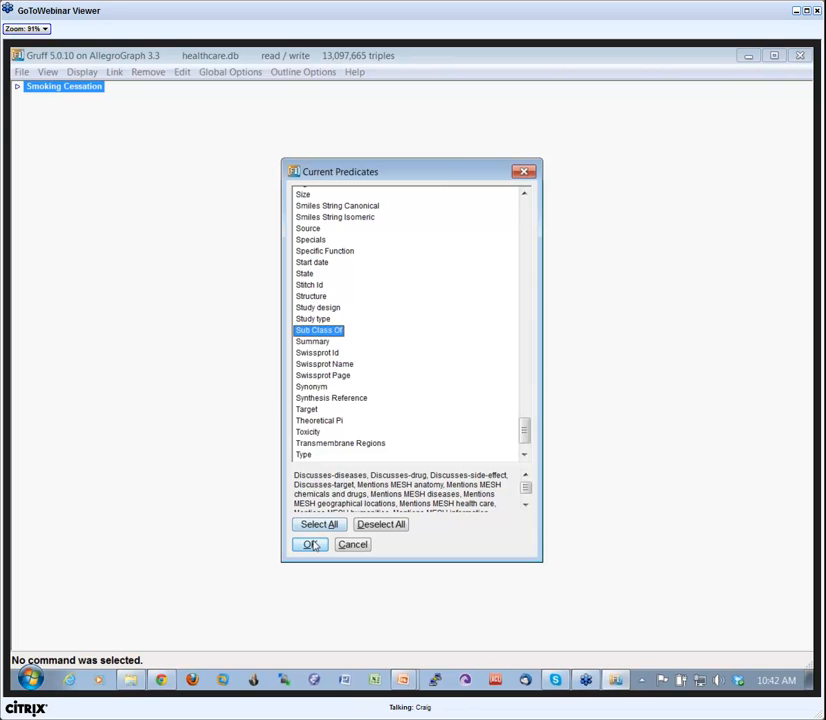
# Expand Smoking Cessation's Sub Class Of branch through Tobacco Use Cessation, Behavior, Behavior and Behavior Mechanisms, and Attitude to Attitude of Health Personnel.
pyautogui.click(17, 86)
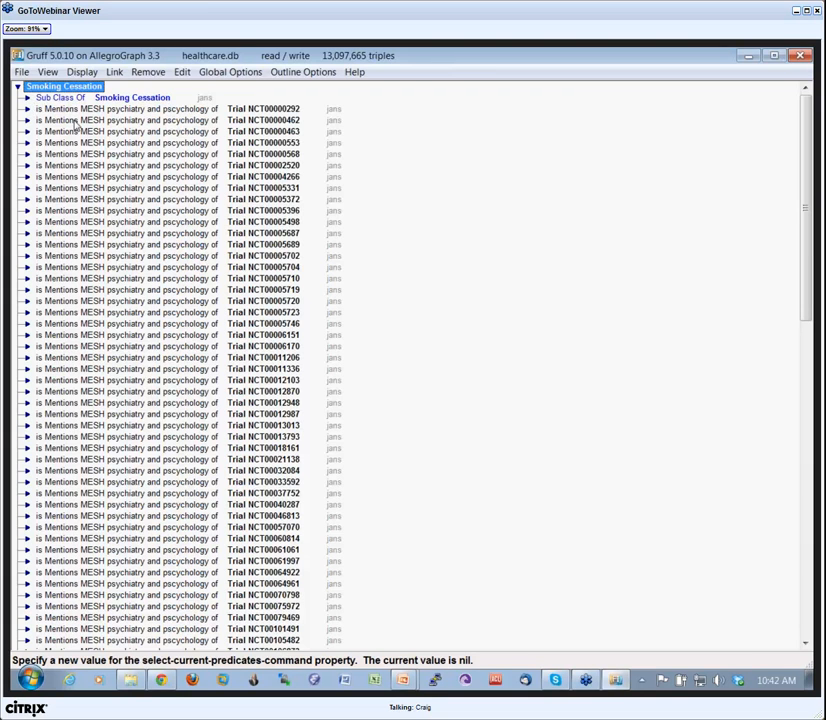
pyautogui.click(28, 98)
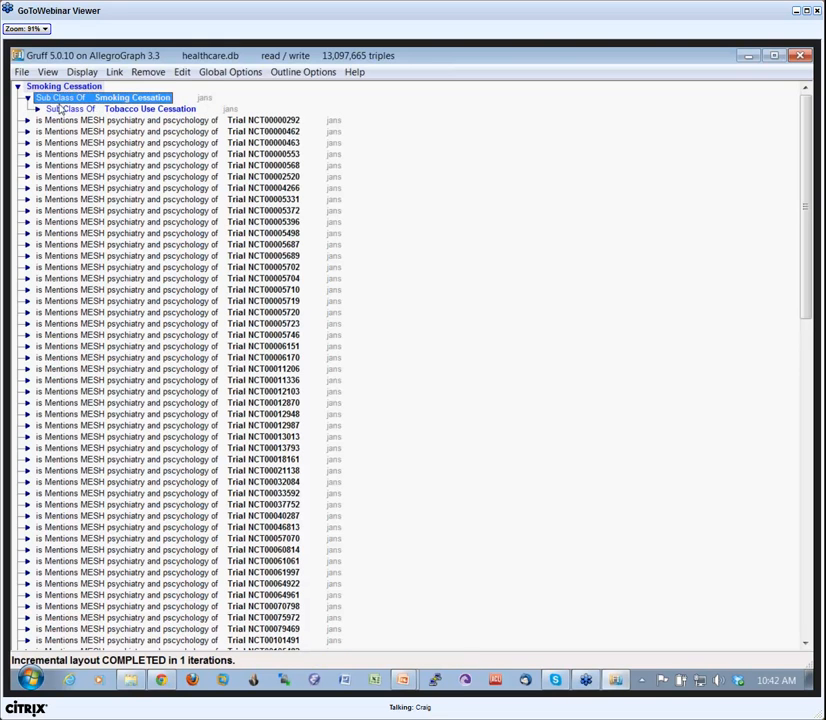
pyautogui.click(38, 109)
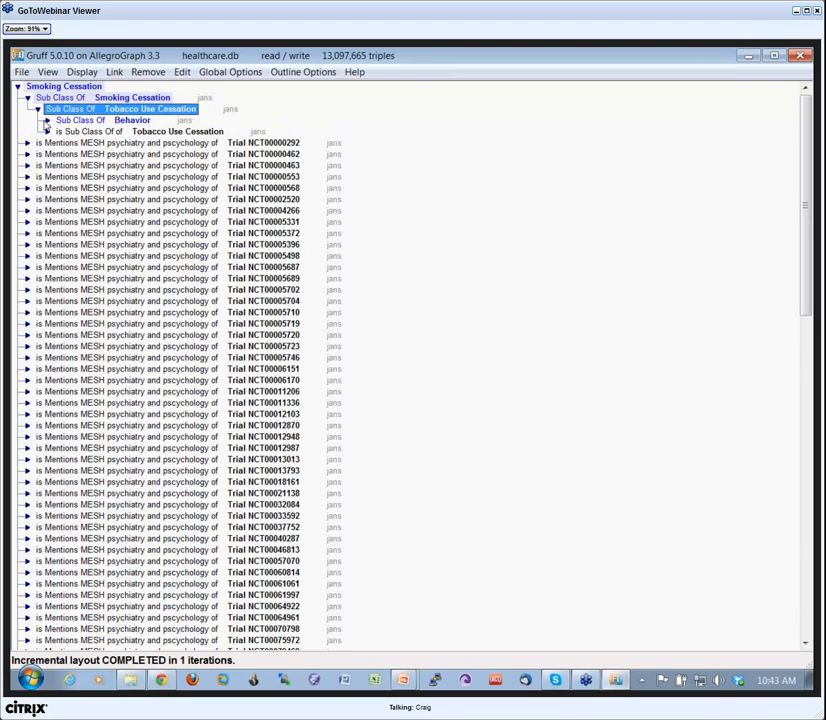
pyautogui.click(46, 120)
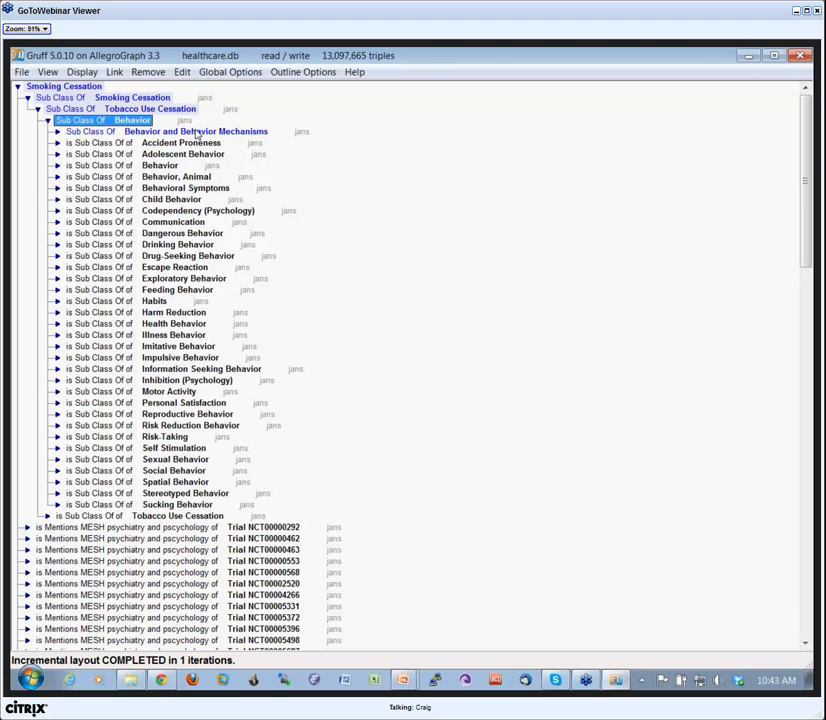
pyautogui.click(57, 131)
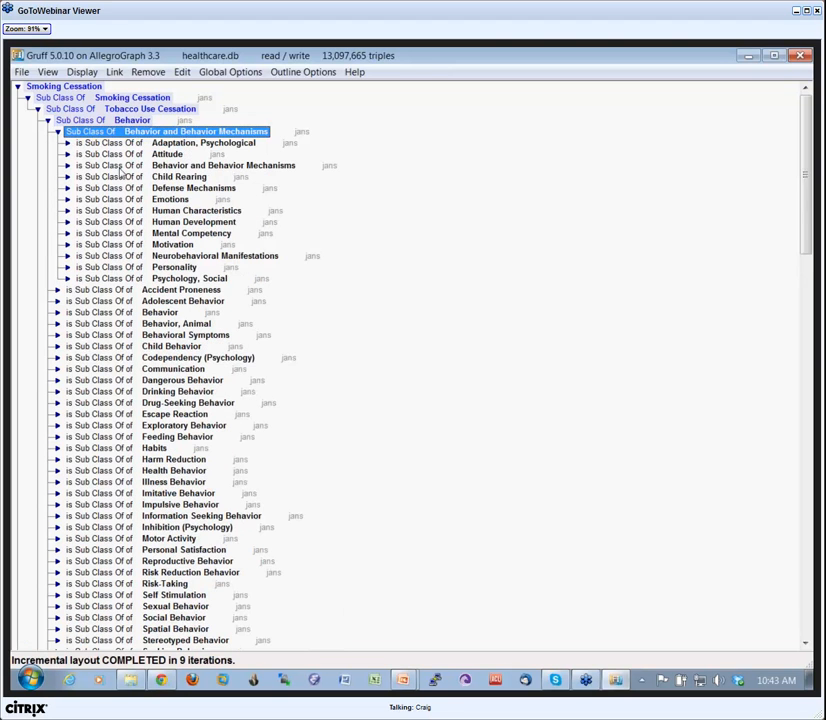
pyautogui.click(68, 154)
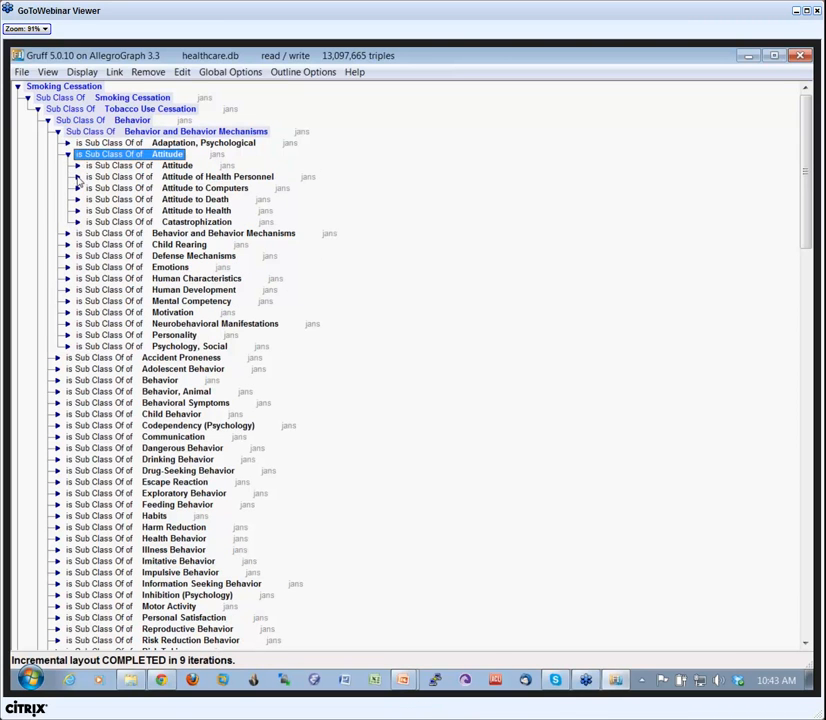
pyautogui.click(77, 177)
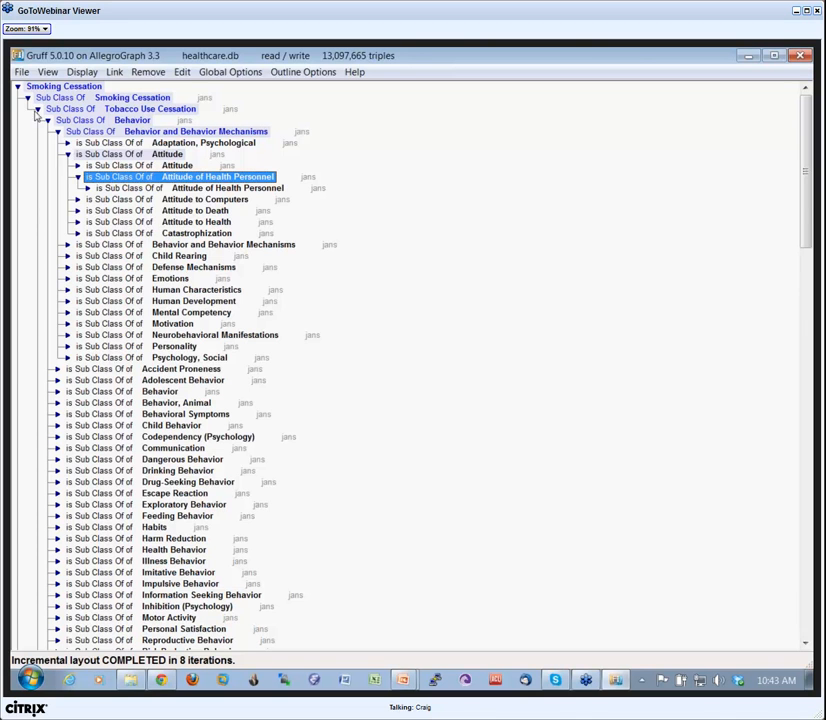
# Collapse the Sub Class Of branch, expand Trial NCT00002520 in the outline, and pick its Discusses-diseases Lymphoma row.
pyautogui.click(28, 98)
pyautogui.doubleClick(180, 166)
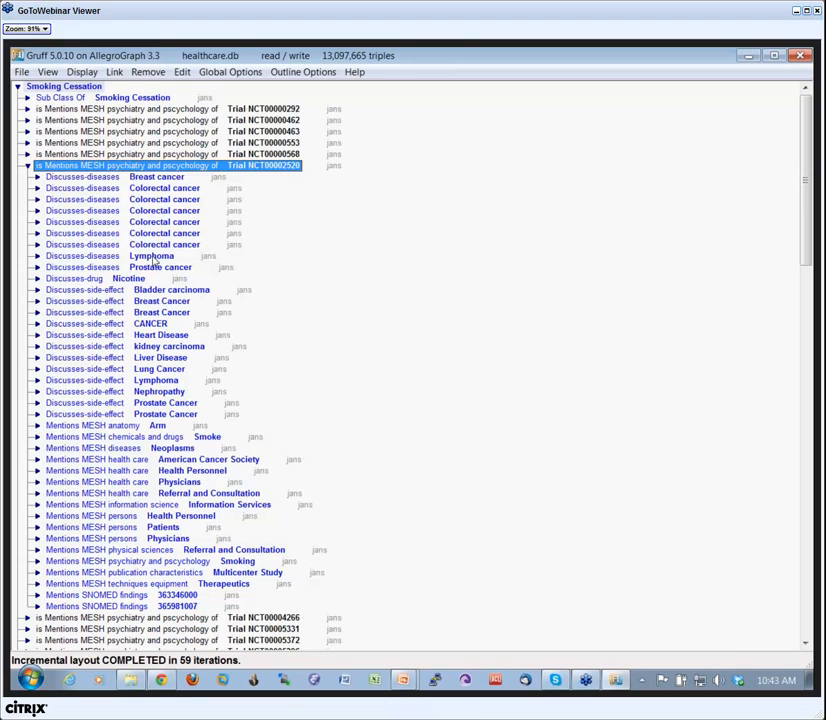
pyautogui.click(113, 257)
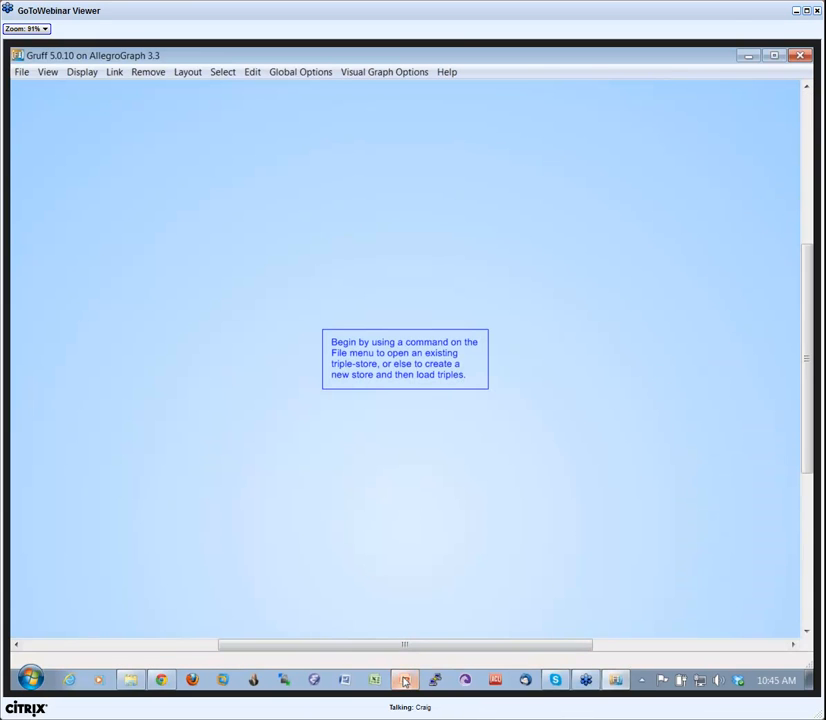
# Switch to PowerPoint, start the slide show from the current slide, and advance to "[6] Query View – 'W'".
pyautogui.click(405, 681)
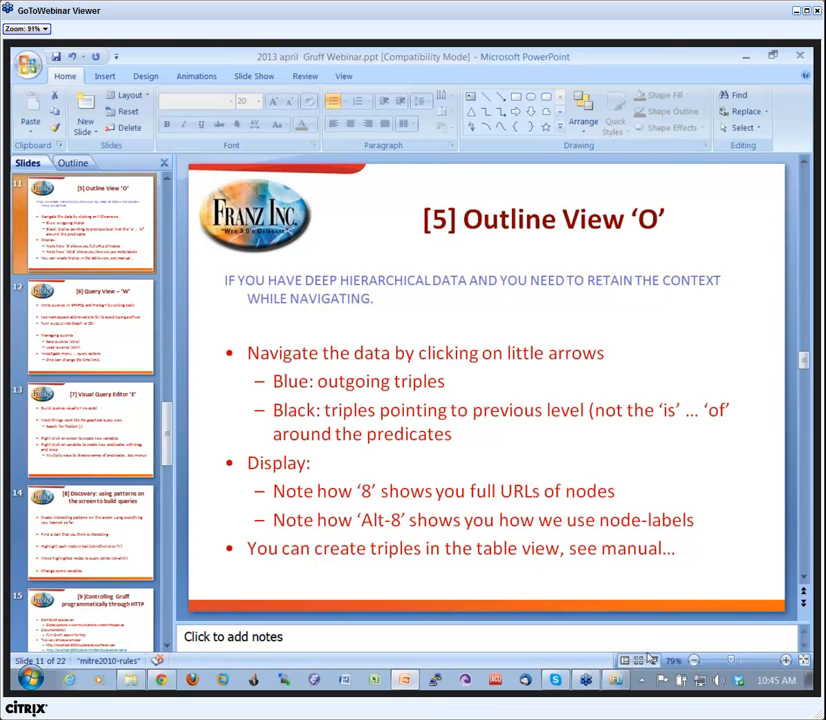
pyautogui.hotkey('shift', 'F5')
pyautogui.click(430, 510)
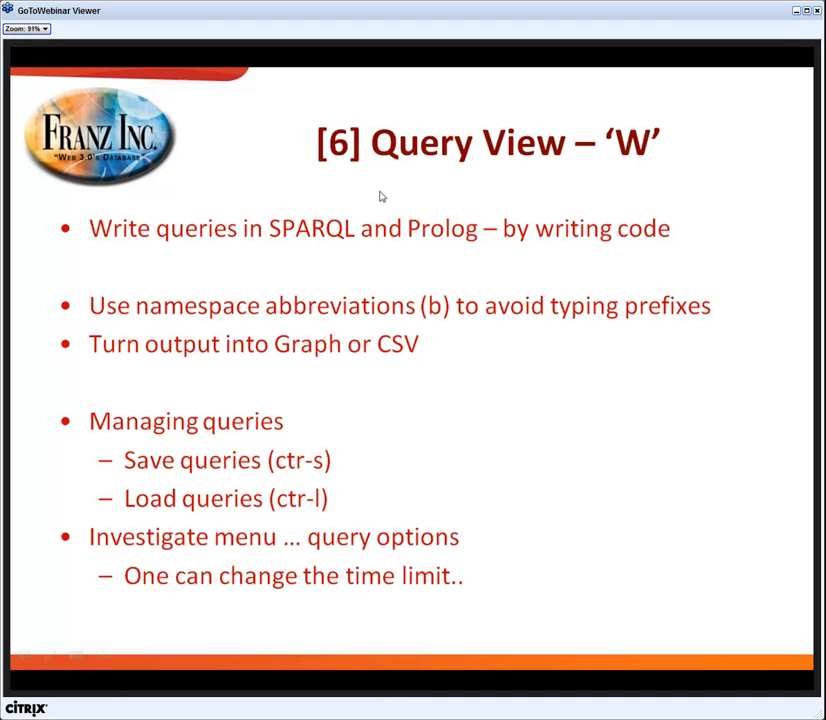
# Switch back to Gruff and open the recent triple-store fibo.db in Read / Write mode.
pyautogui.hotkey('alt', 'Tab')
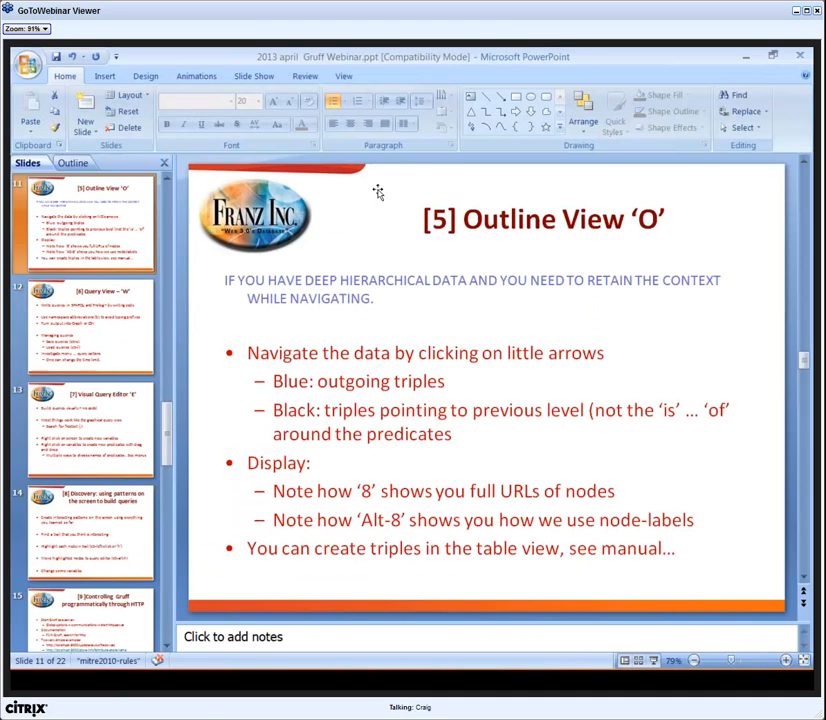
pyautogui.hotkey('alt', 'Tab')
pyautogui.hotkey('alt', 'Tab')
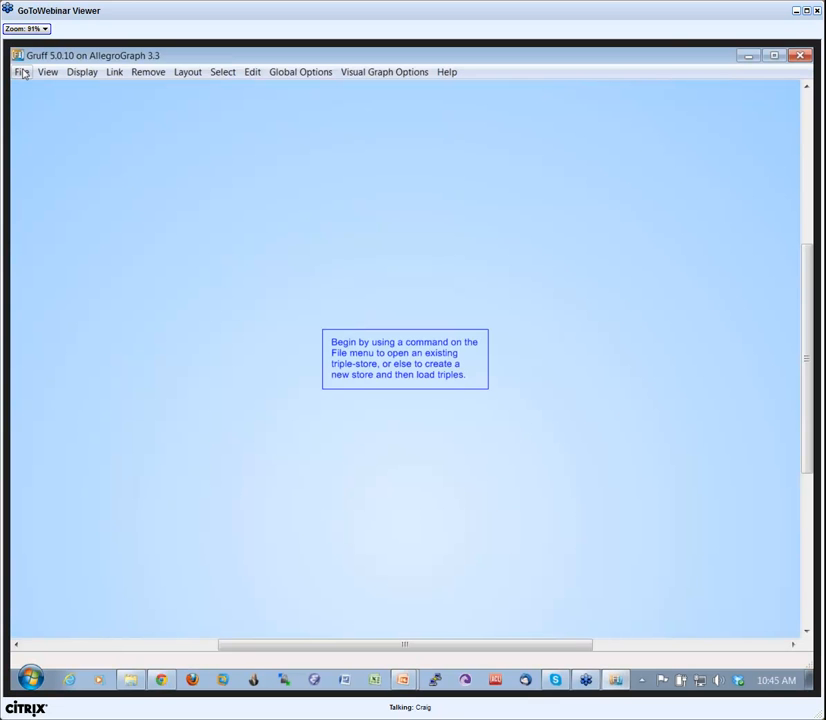
pyautogui.click(123, 165)
pyautogui.click(405, 410)
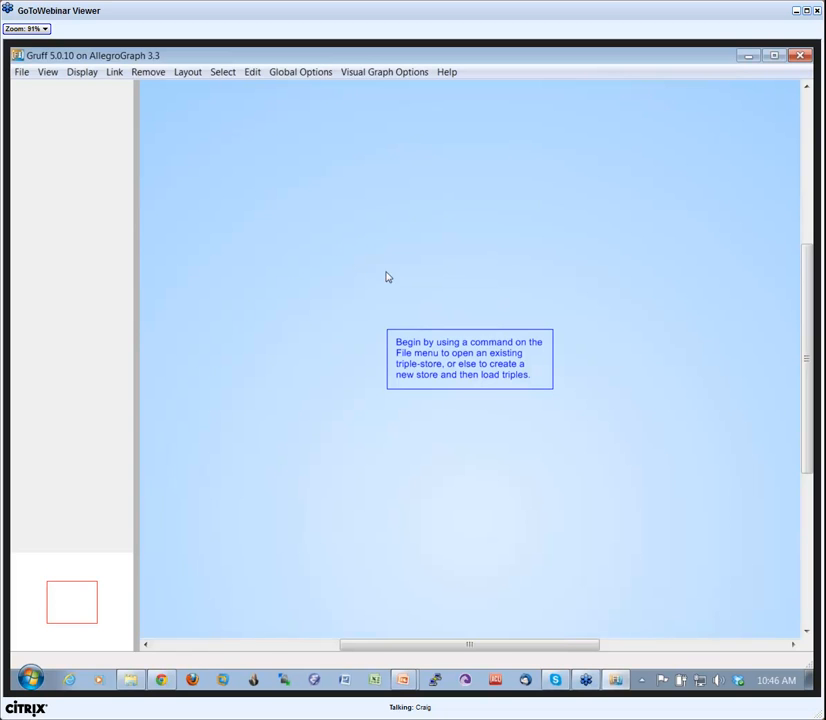
pyautogui.click(21, 72)
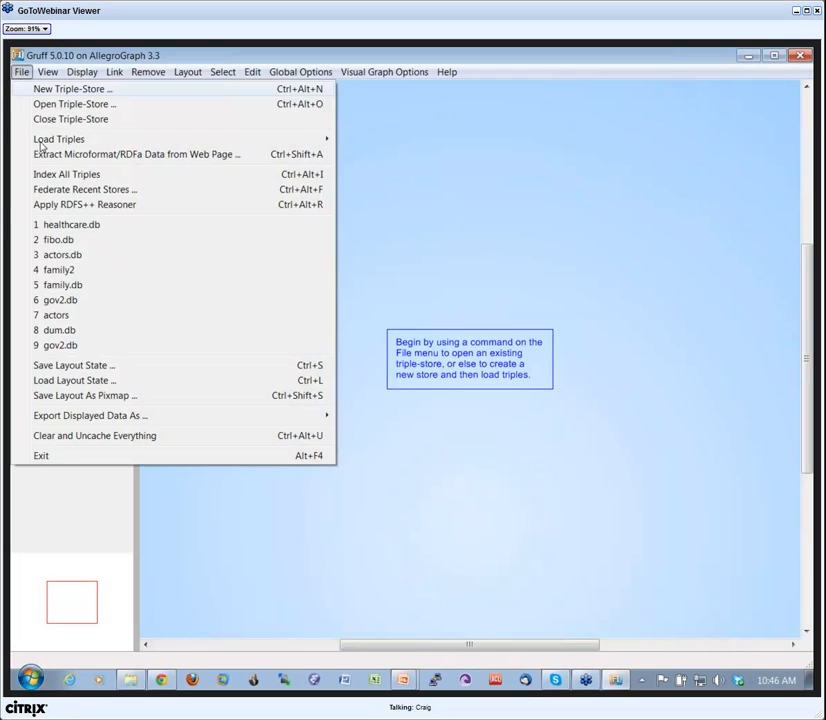
pyautogui.click(56, 240)
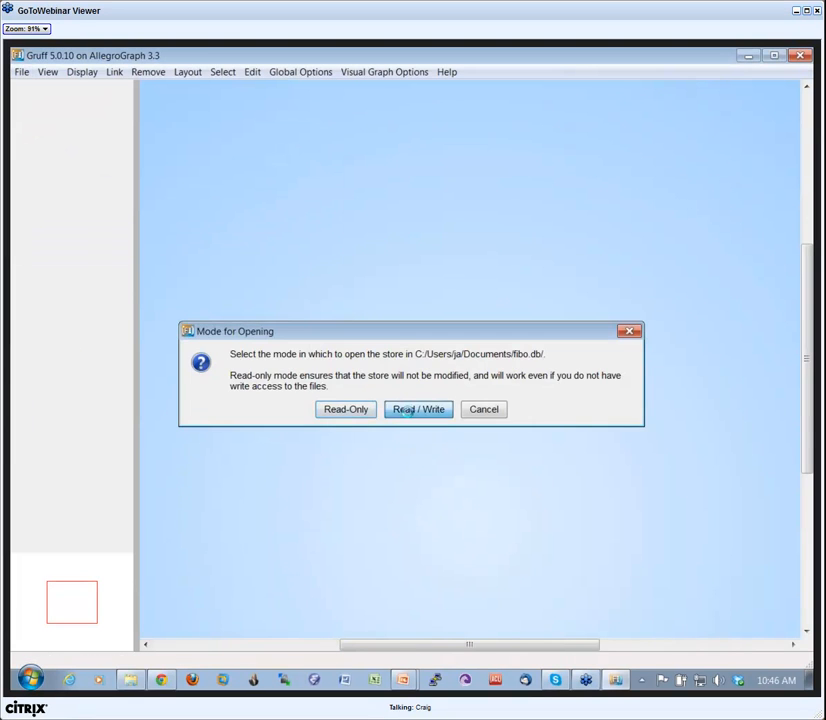
pyautogui.click(411, 416)
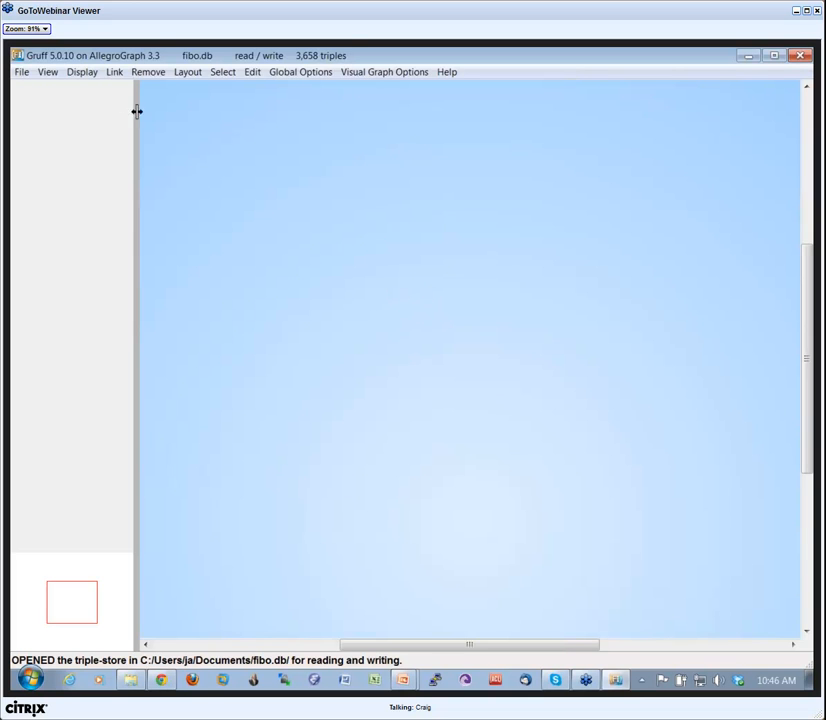
# Display all triples of the fibo.db store in the graph view and turn on the link labels.
pyautogui.click(84, 73)
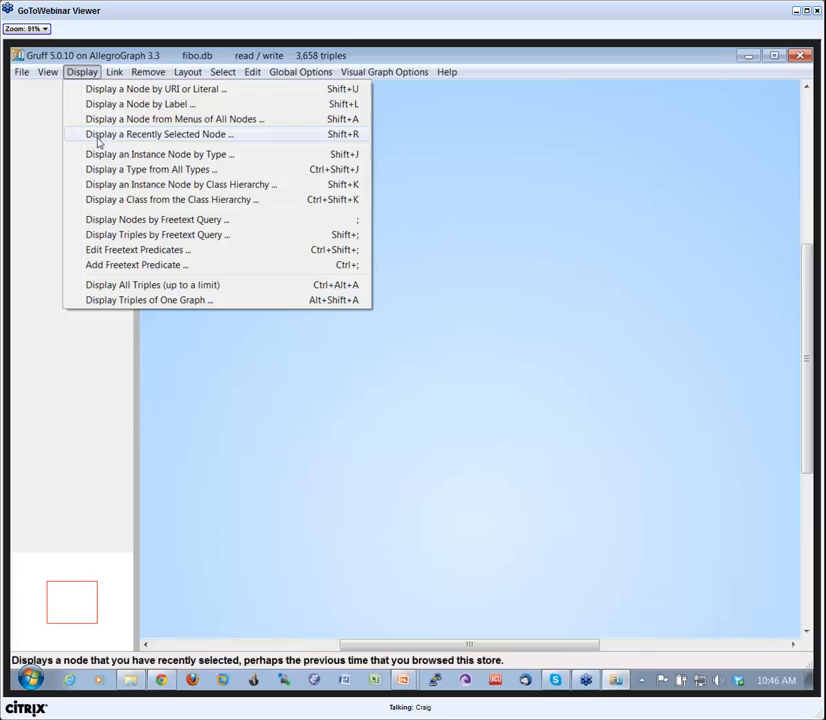
pyautogui.click(147, 286)
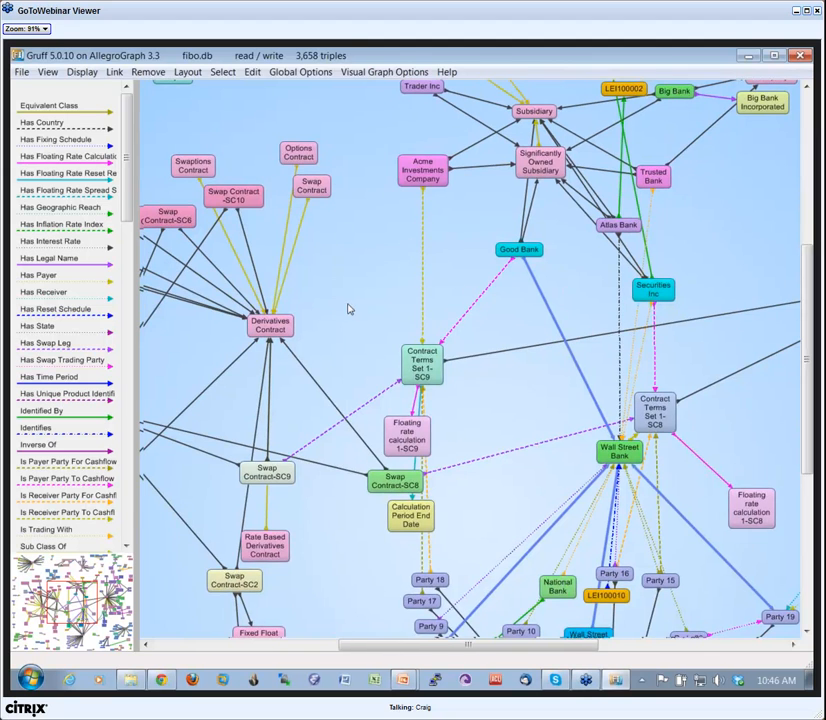
pyautogui.press('l')
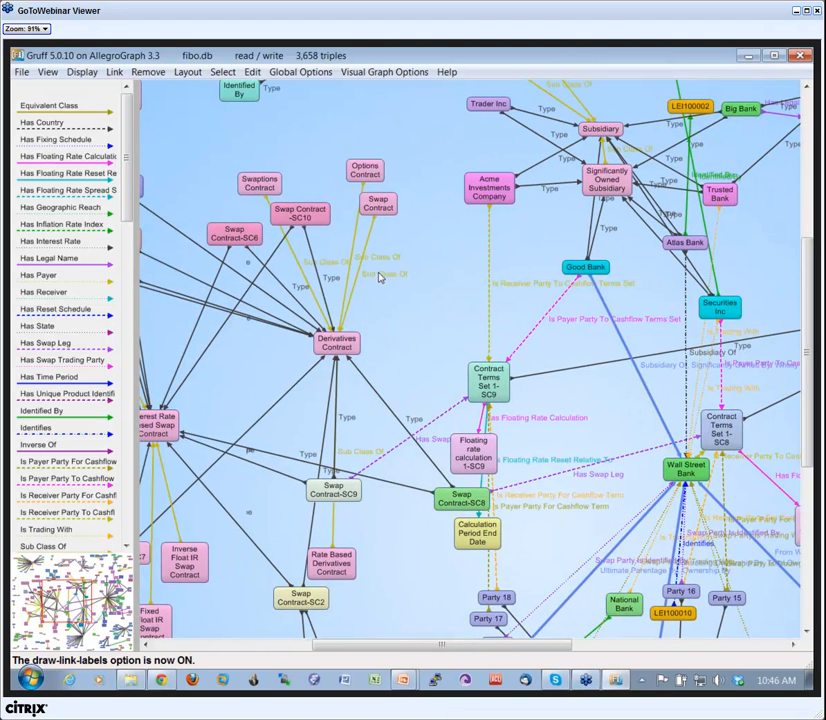
# Reposition the Swap Contract, Party 18, Wall Street Bank Good Bank Ultimate Pare... and Party 9 nodes to separate their overlapping links.
pyautogui.moveTo(377, 206); pyautogui.dragTo(402, 215)
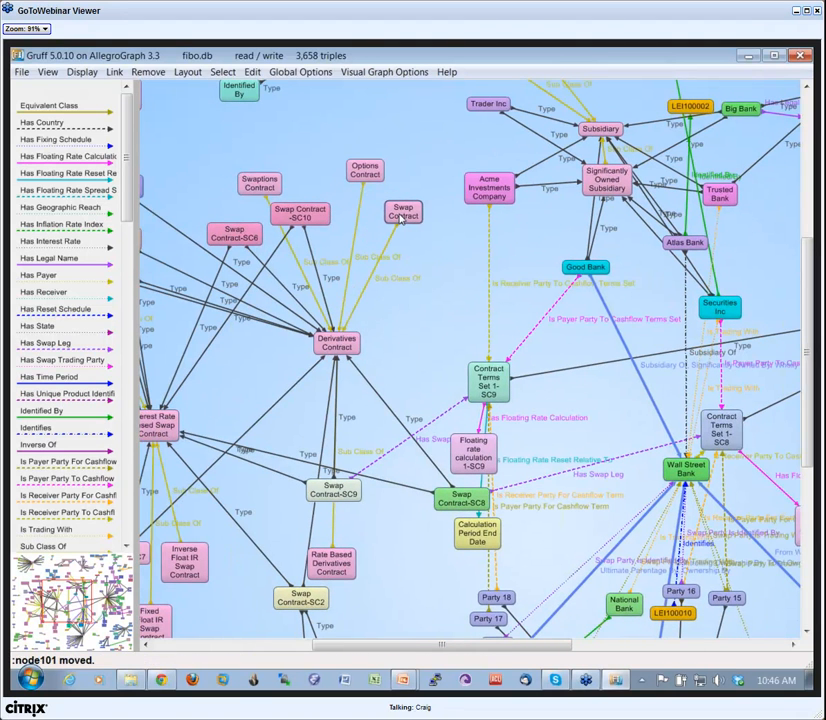
pyautogui.click(402, 215)
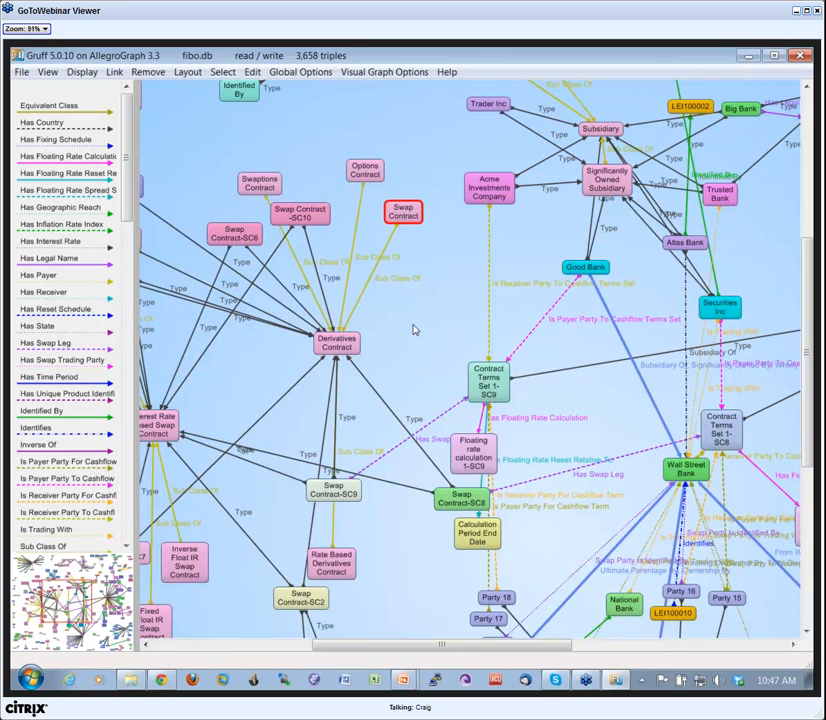
pyautogui.moveTo(433, 264); pyautogui.dragTo(483, 103)
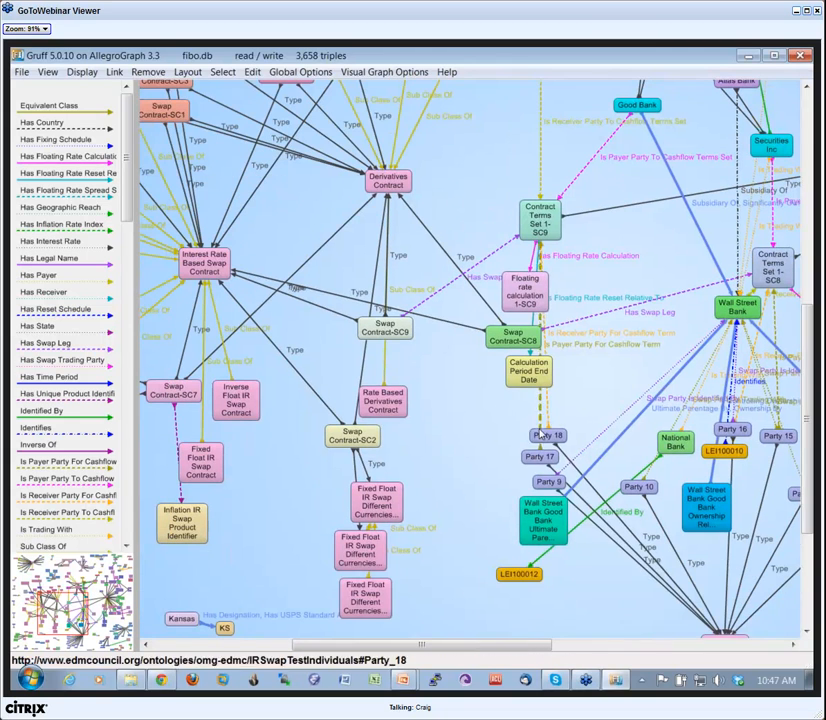
pyautogui.moveTo(531, 435); pyautogui.dragTo(496, 426)
pyautogui.moveTo(540, 518); pyautogui.dragTo(505, 510)
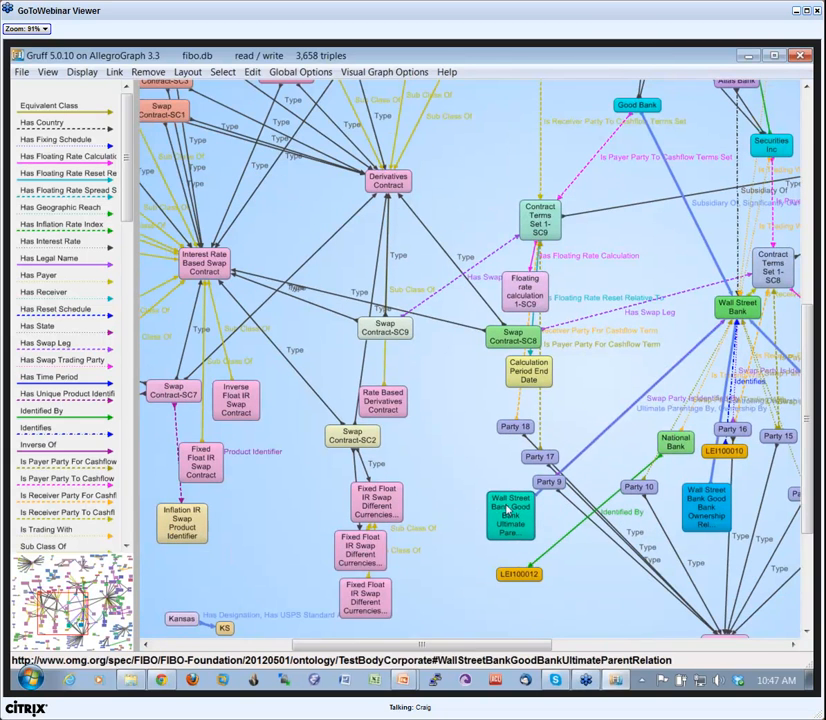
pyautogui.moveTo(577, 603); pyautogui.dragTo(494, 588)
pyautogui.moveTo(563, 281); pyautogui.dragTo(499, 296)
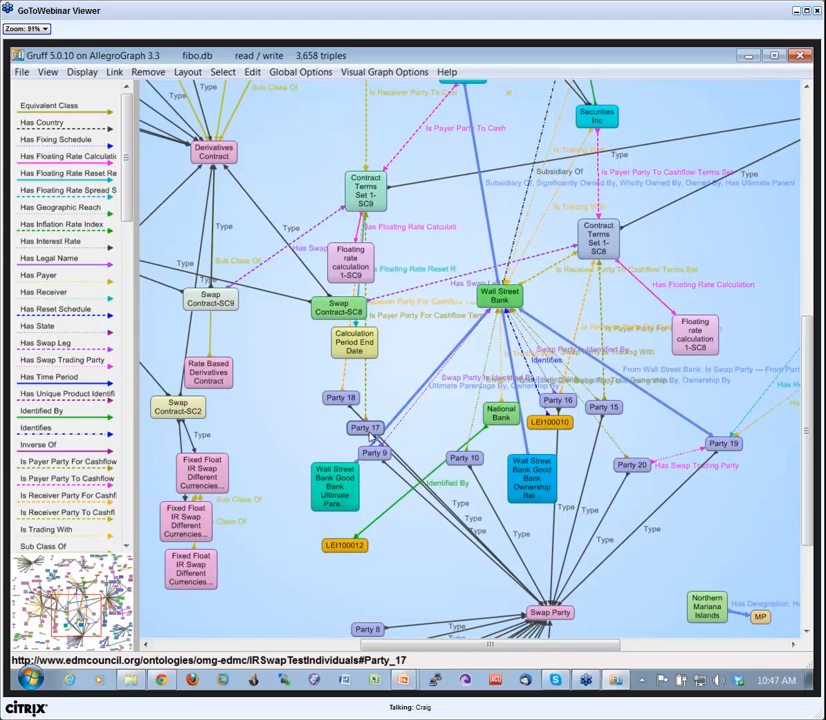
pyautogui.moveTo(372, 452); pyautogui.dragTo(420, 440)
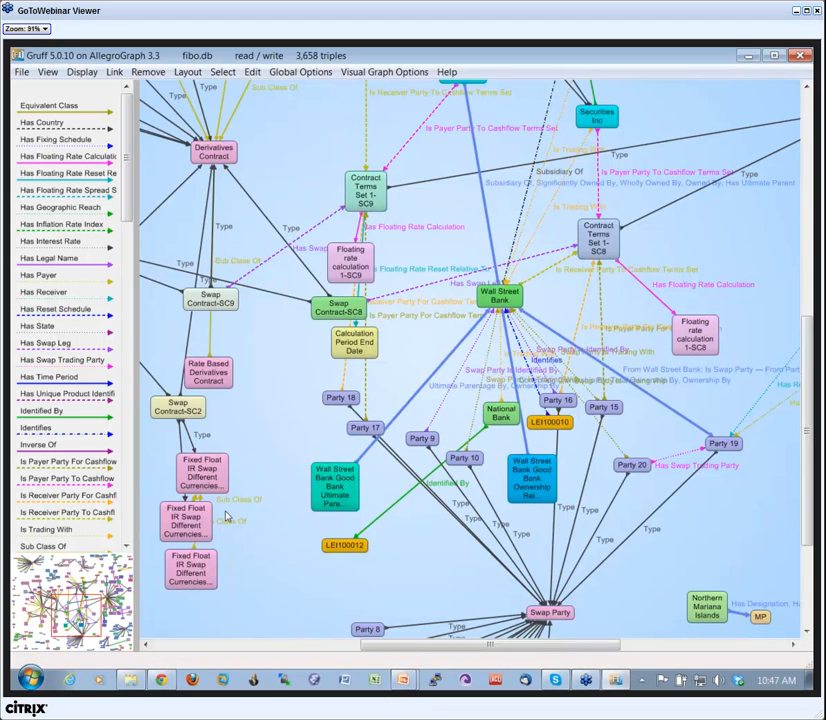
# In the query view, replace the SPARQL text with "select * where {?s ?p ?o . } limit 100" and run the query.
pyautogui.press('q')
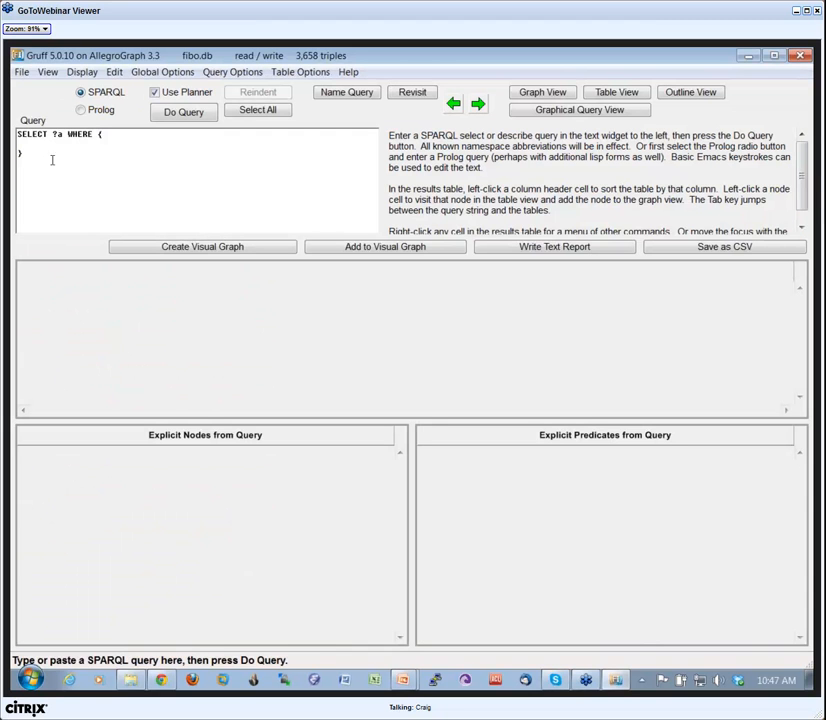
pyautogui.moveTo(49, 177); pyautogui.dragTo(17, 133)
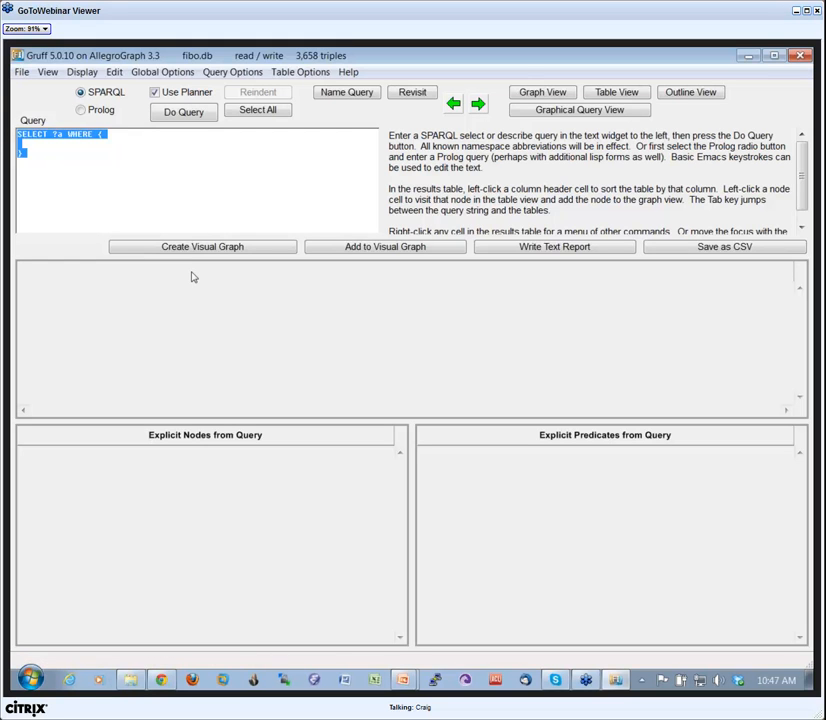
pyautogui.write('select * where {?x ?')
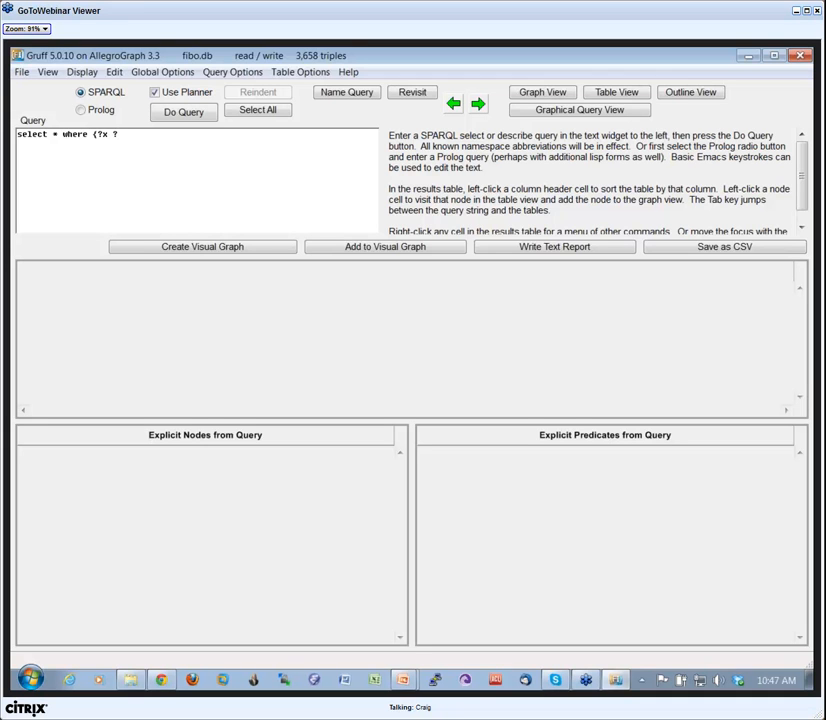
pyautogui.press('BackSpace')
pyautogui.press('BackSpace')
pyautogui.press('BackSpace')
pyautogui.write('s ?p ?o . } limit 10')
pyautogui.click(191, 114)
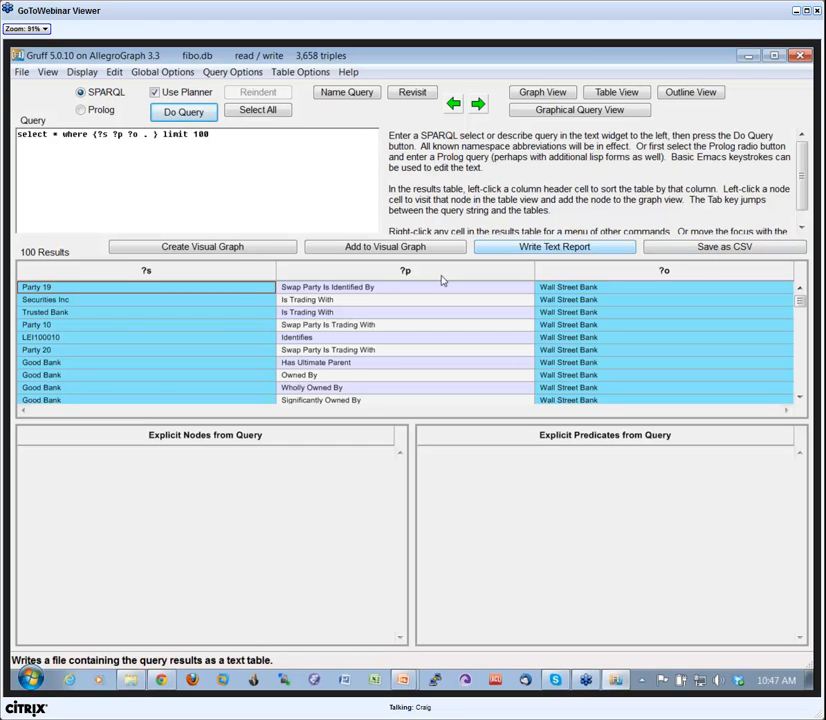
# Create a visual graph from the query results and turn off the link labels.
pyautogui.click(240, 250)
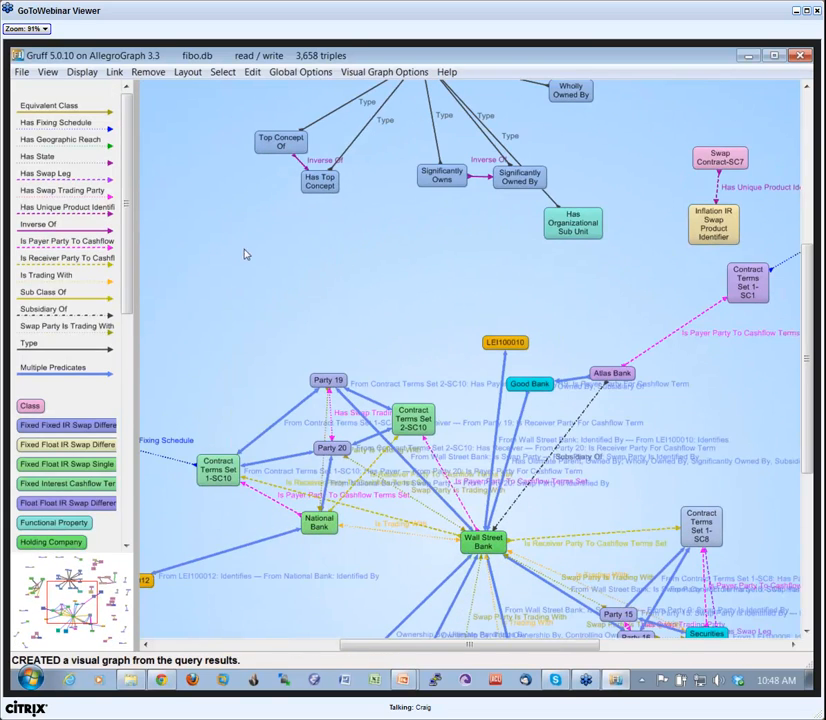
pyautogui.press('l')
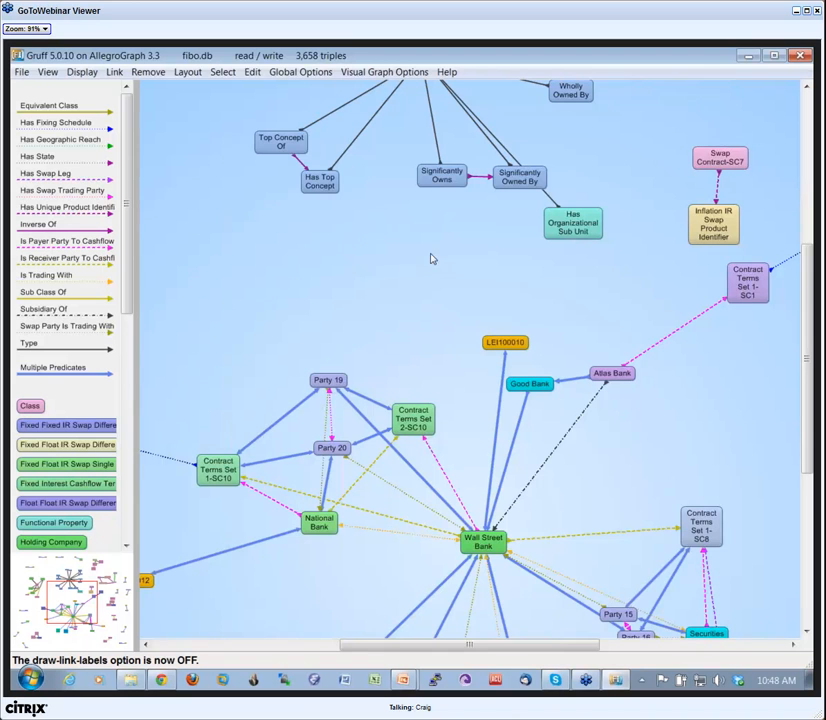
pyautogui.moveTo(431, 258); pyautogui.dragTo(377, 413)
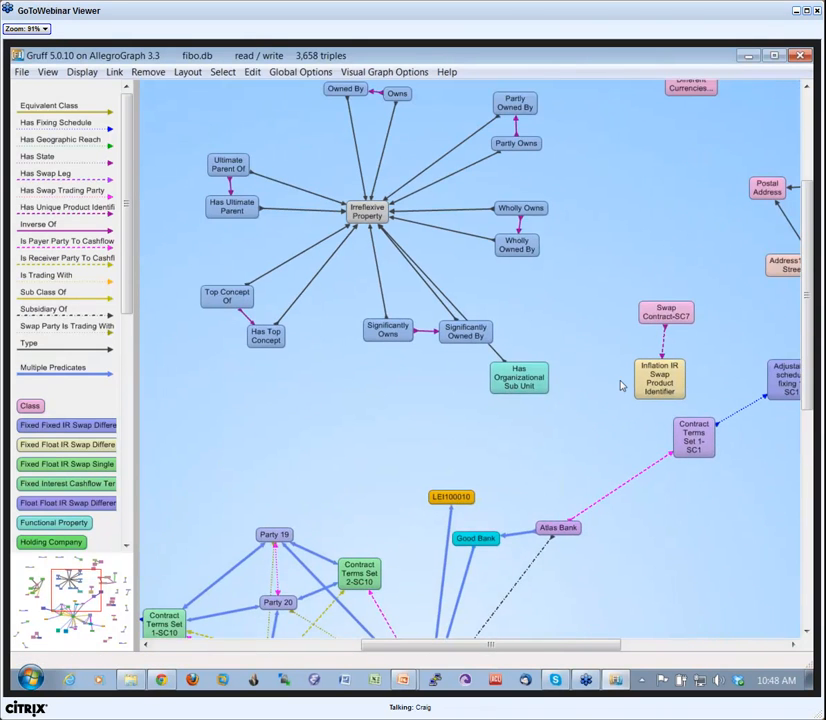
pyautogui.moveTo(620, 385); pyautogui.dragTo(445, 366)
# Return to the query view, start loading a saved query string, and browse to Dropbox's lisp folder.
pyautogui.press('q')
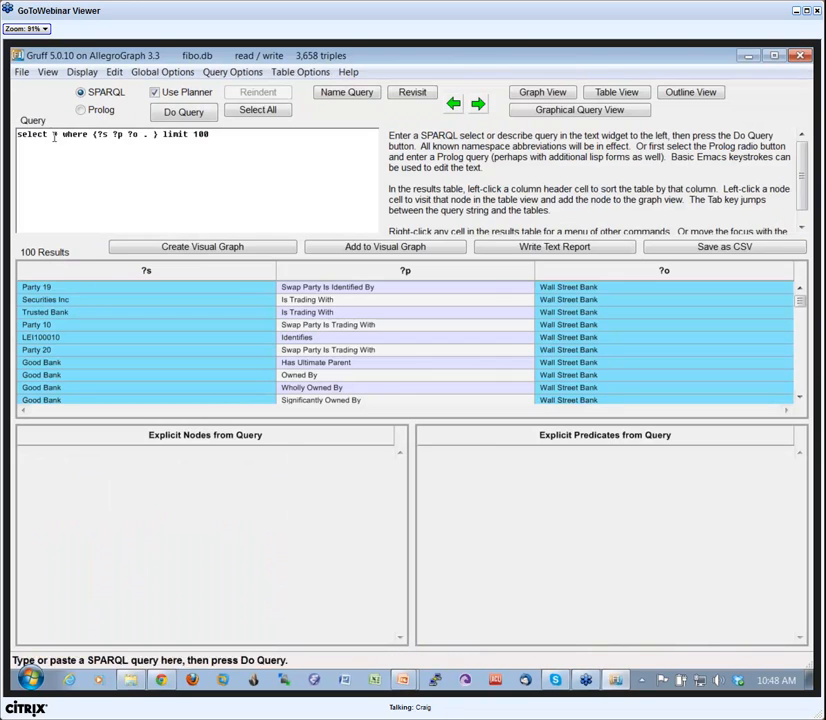
pyautogui.click(21, 73)
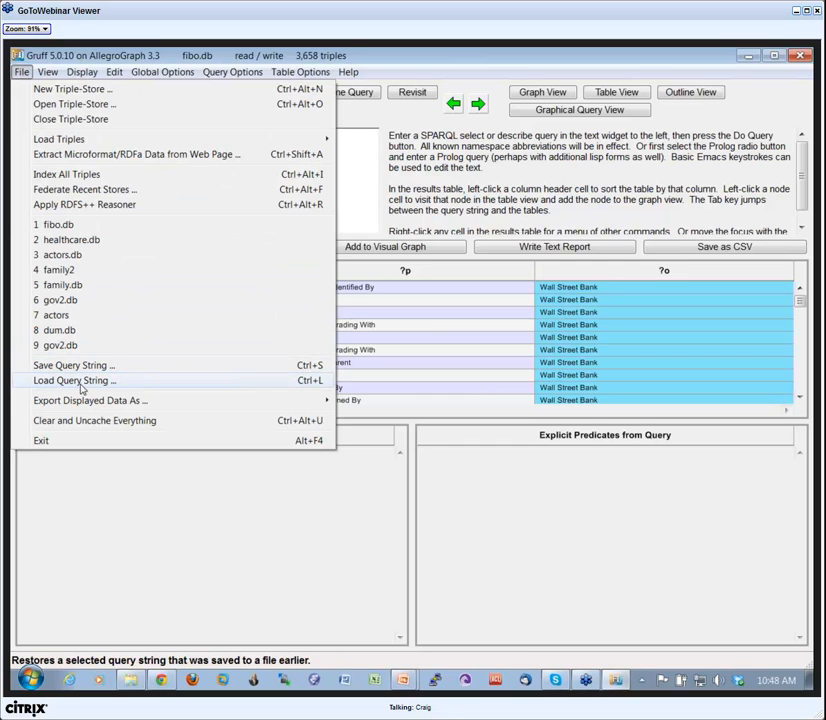
pyautogui.click(81, 380)
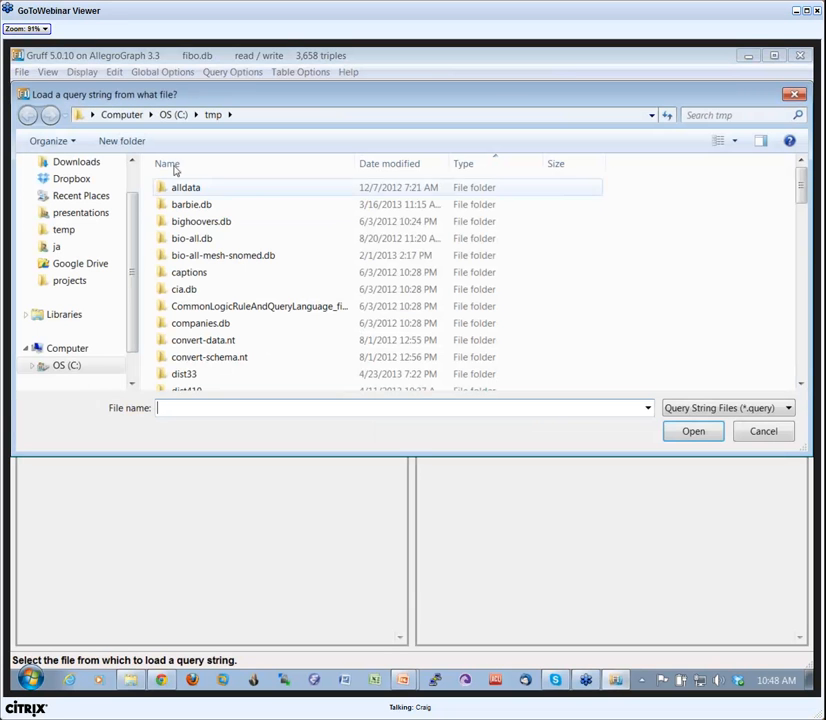
pyautogui.scroll(1, 137, 210)
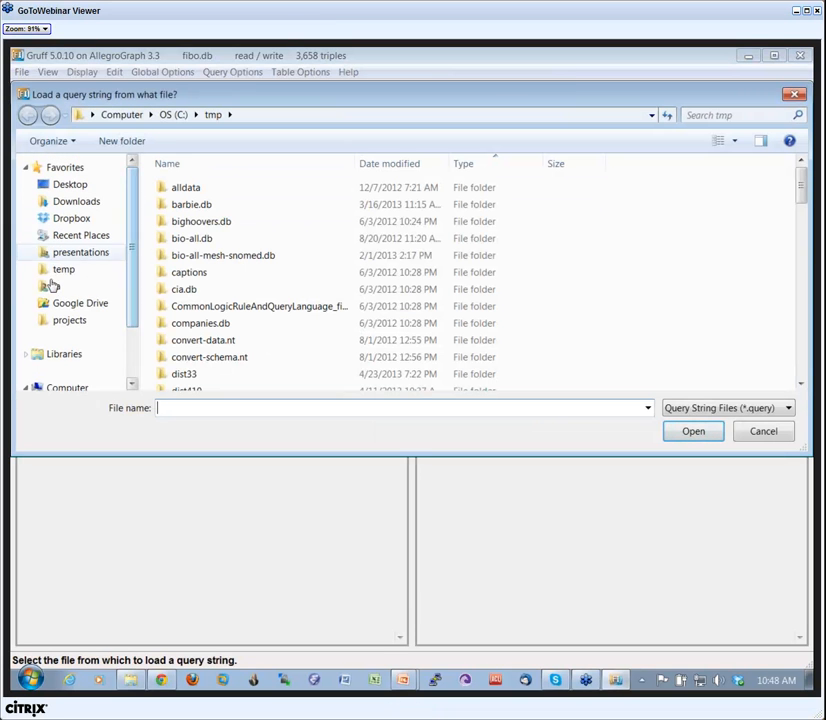
pyautogui.click(48, 220)
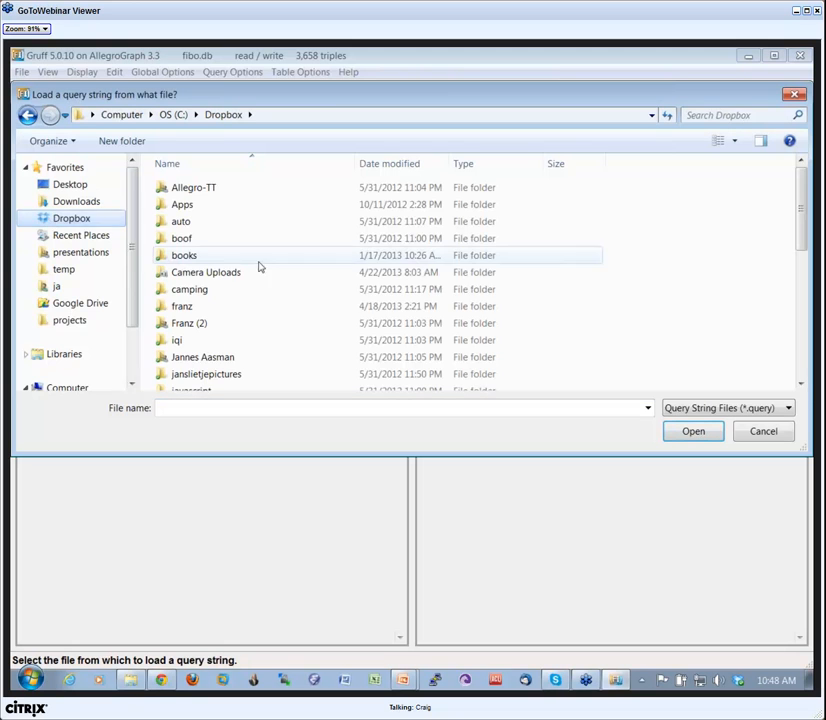
pyautogui.click(209, 289)
pyautogui.scroll(-1, 212, 284)
pyautogui.scroll(-2, 211, 284)
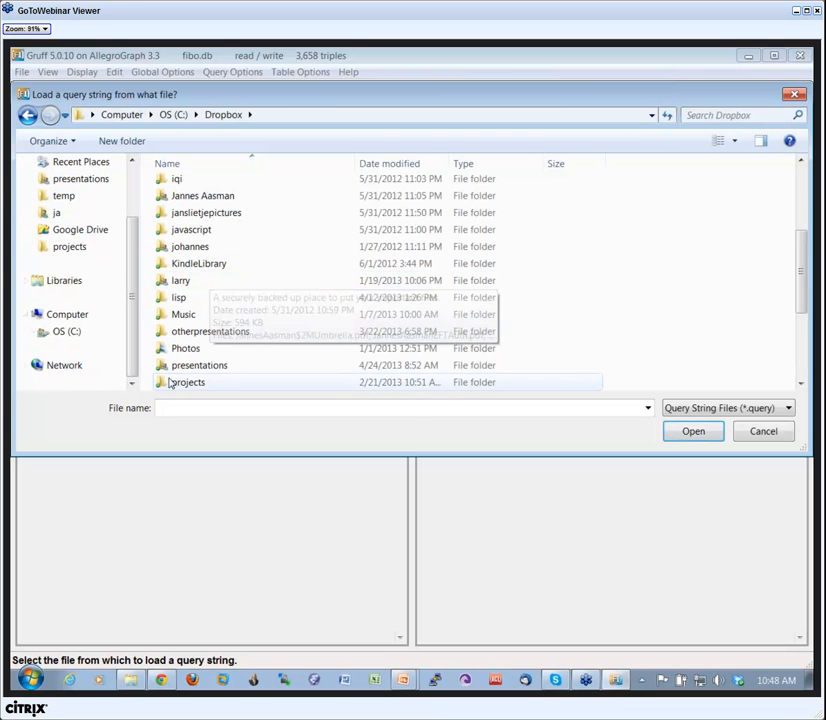
pyautogui.doubleClick(185, 293)
# Load 1-subclass-of-swap-contracts.query from the FIBO Ontologies Feb 20 2013 folder inside wells.
pyautogui.scroll(-12, 200, 287)
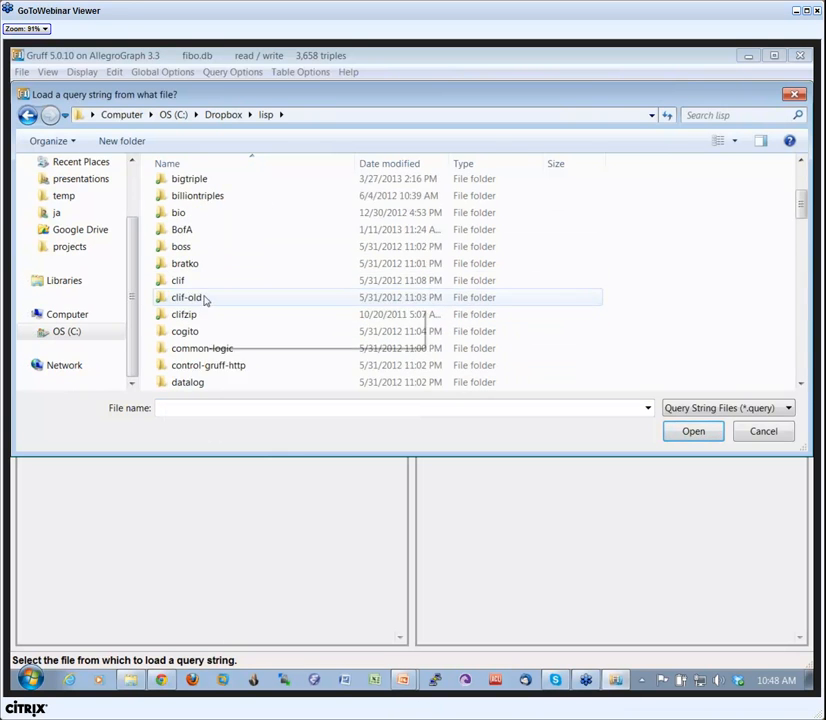
pyautogui.scroll(-7, 188, 355)
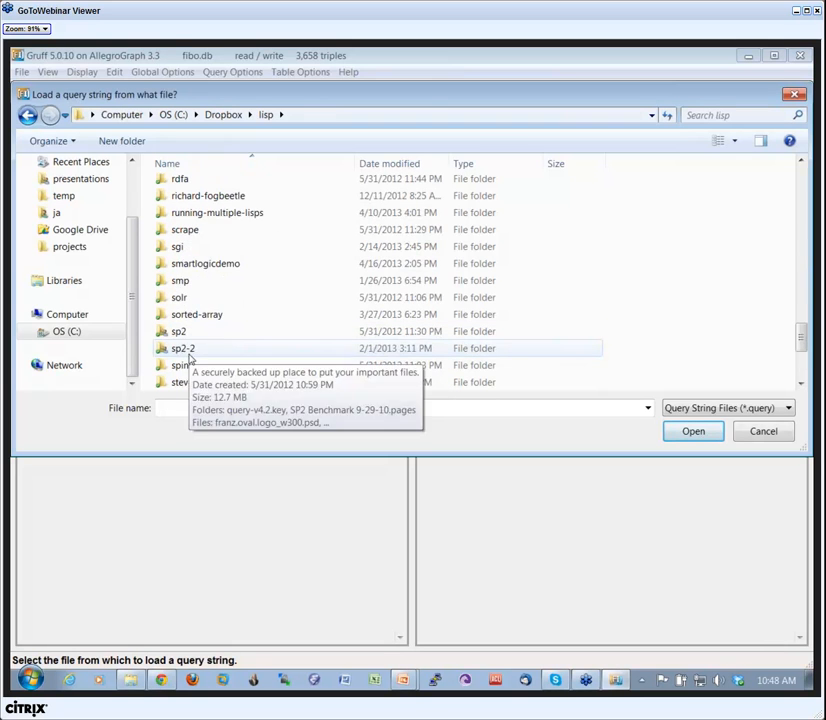
pyautogui.doubleClick(181, 384)
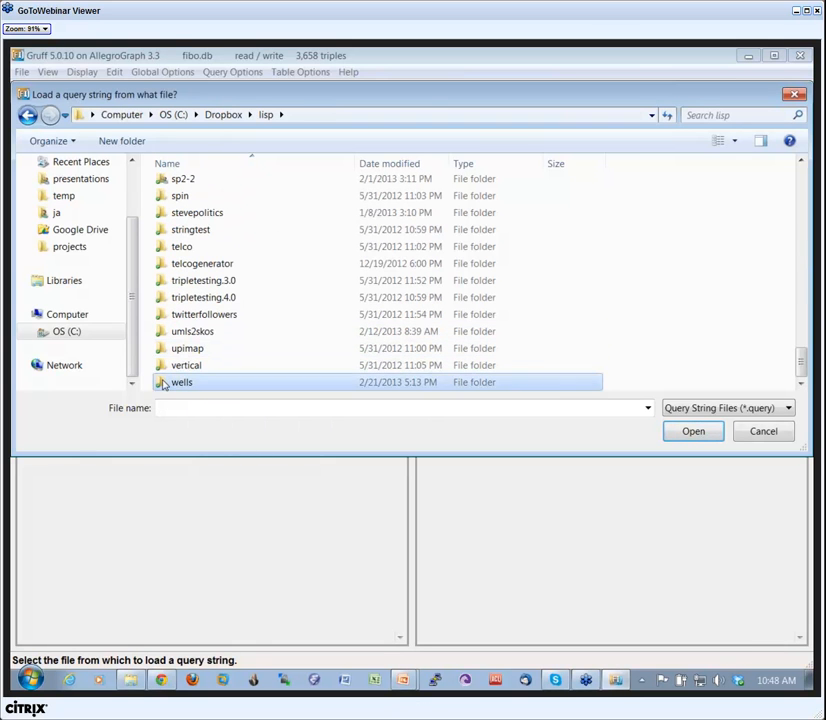
pyautogui.click(167, 191)
pyautogui.doubleClick(167, 191)
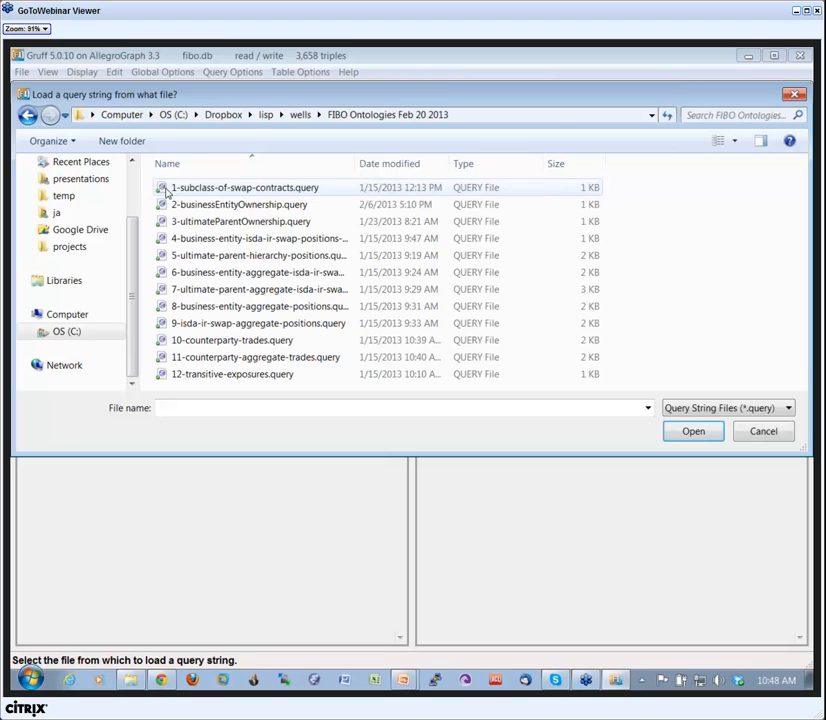
pyautogui.click(218, 189)
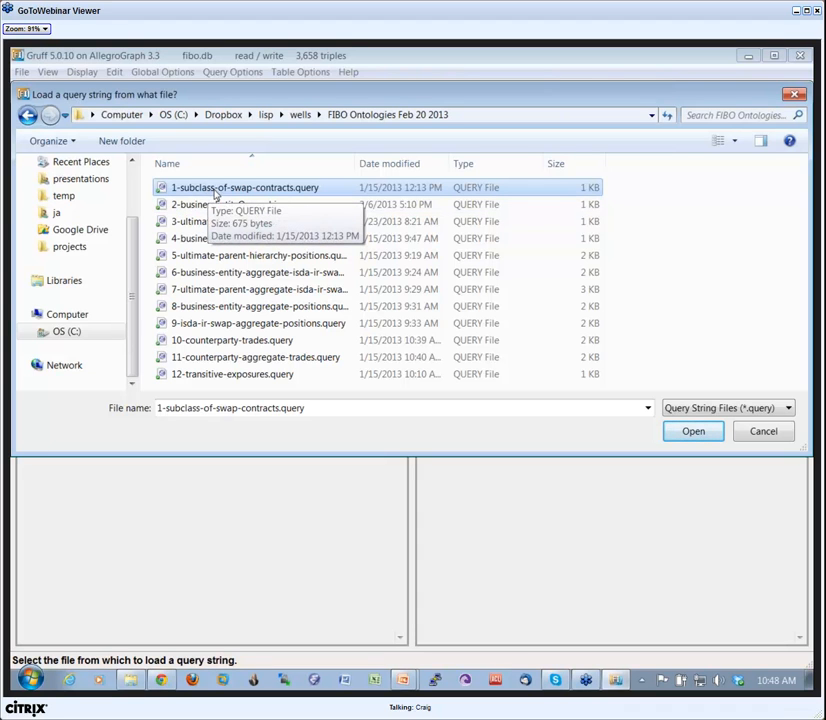
pyautogui.click(693, 431)
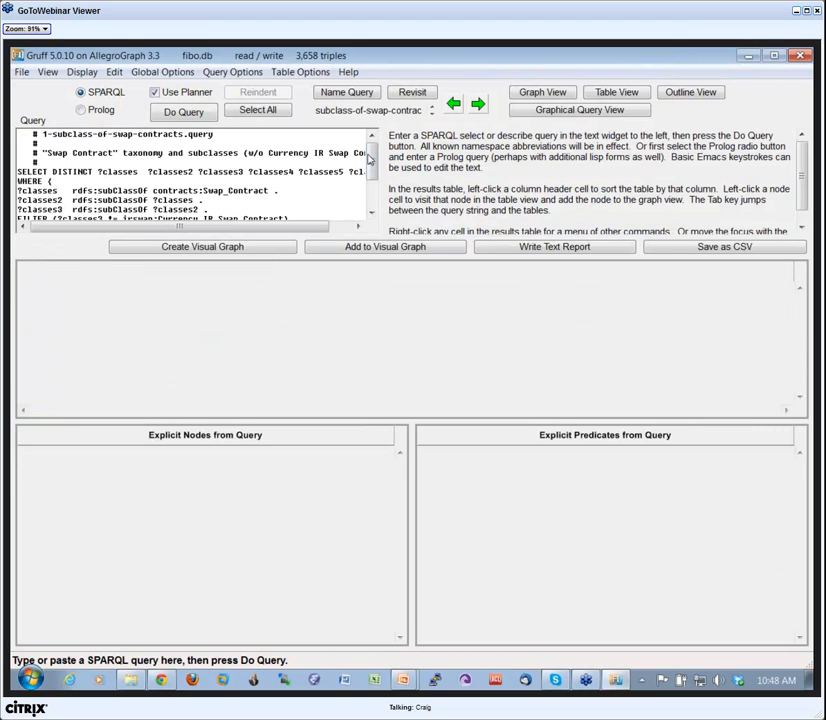
# Review the loaded swap contract subclass query, run it, and create a visual graph from its results.
pyautogui.moveTo(371, 158)
pyautogui.mouseDown()
pyautogui.moveTo(373, 175)
pyautogui.moveTo(379, 162)
pyautogui.mouseUp()
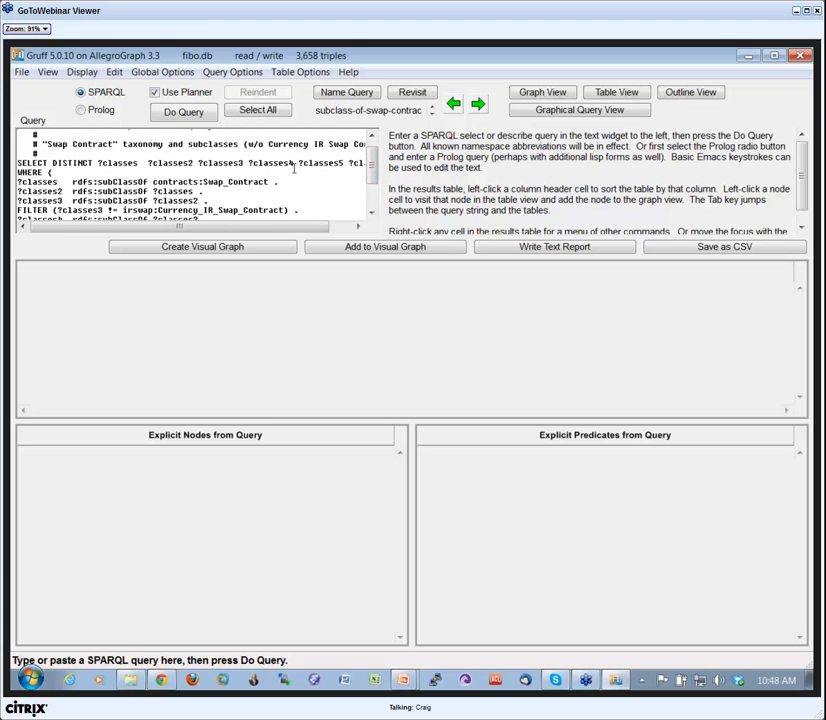
pyautogui.moveTo(370, 165); pyautogui.dragTo(381, 186)
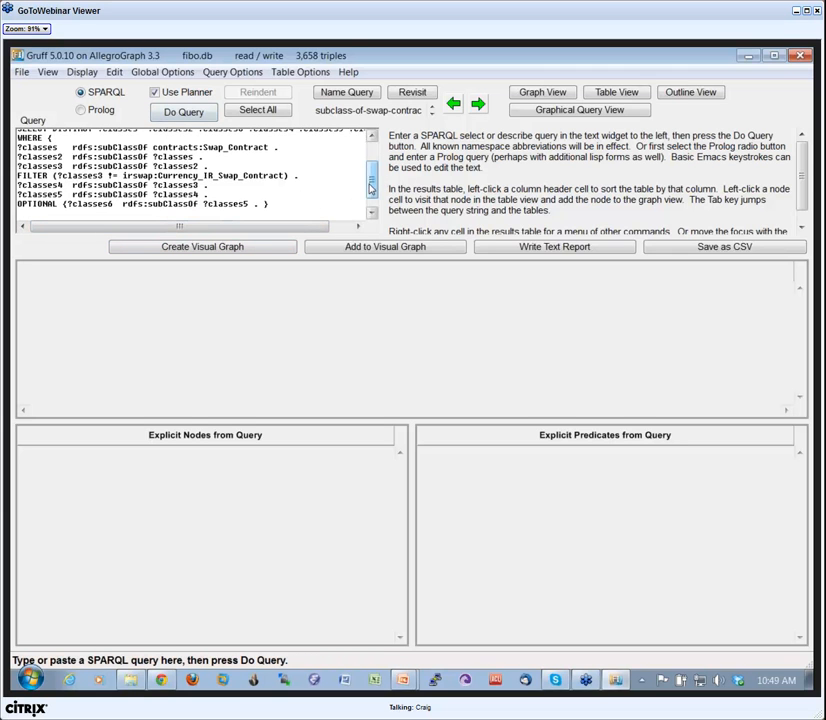
pyautogui.scroll(1, 260, 147)
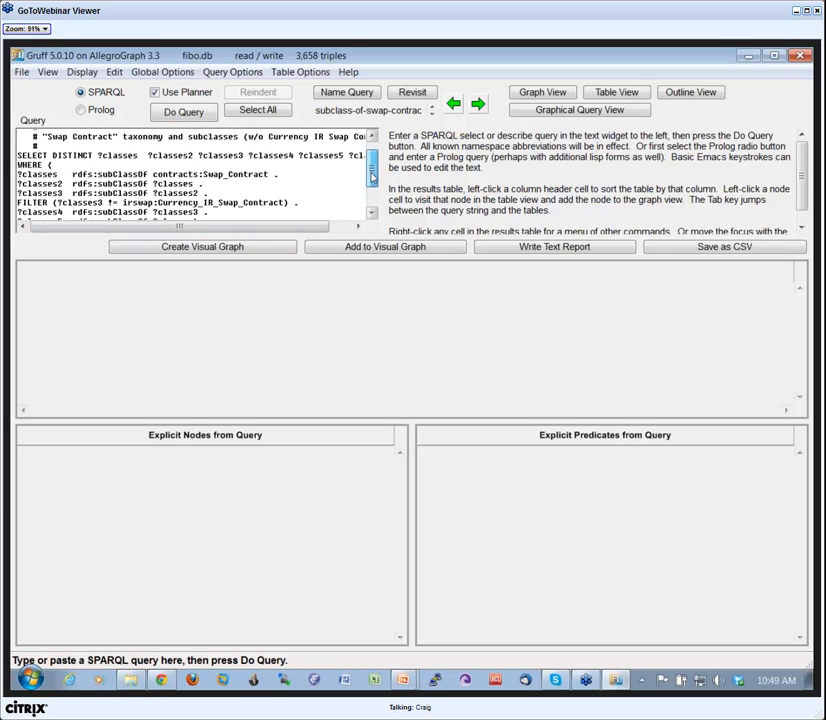
pyautogui.click(185, 113)
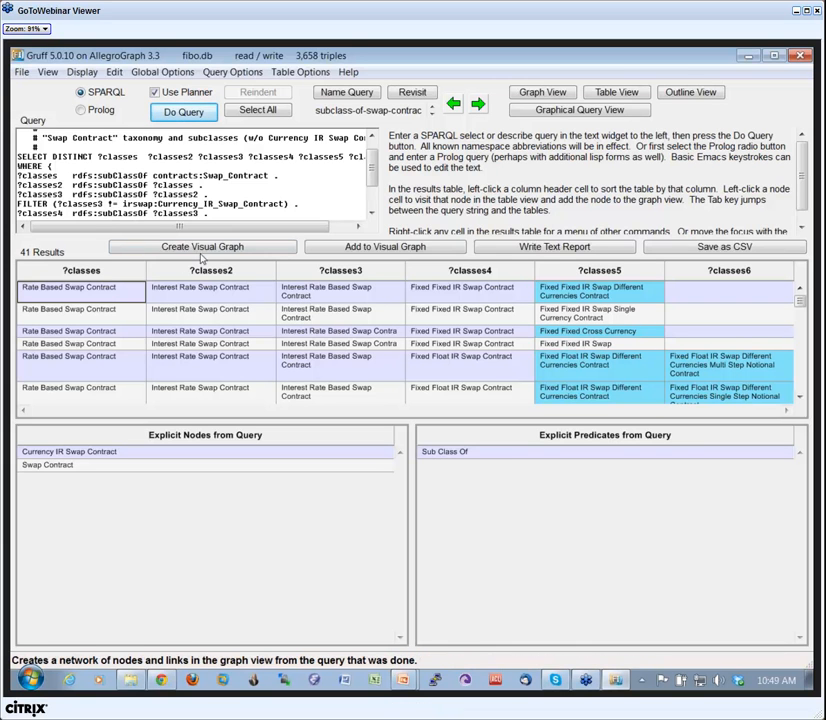
pyautogui.click(212, 250)
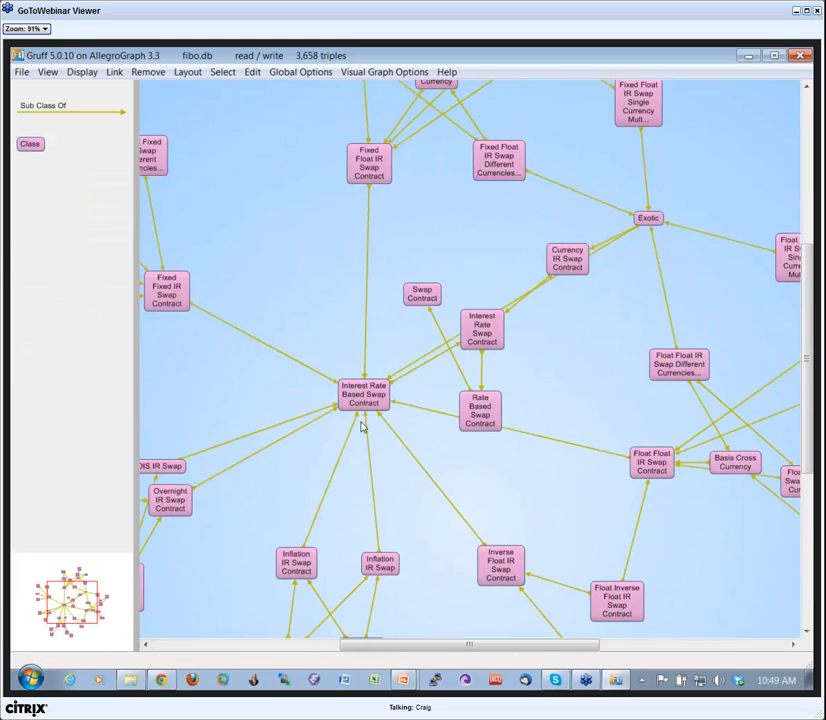
# Move the Interest Rate Based Swap Contract, Exotic and Currency IR Swap Contract nodes to spread out their overlapping links.
pyautogui.scroll(-4, 362, 427)
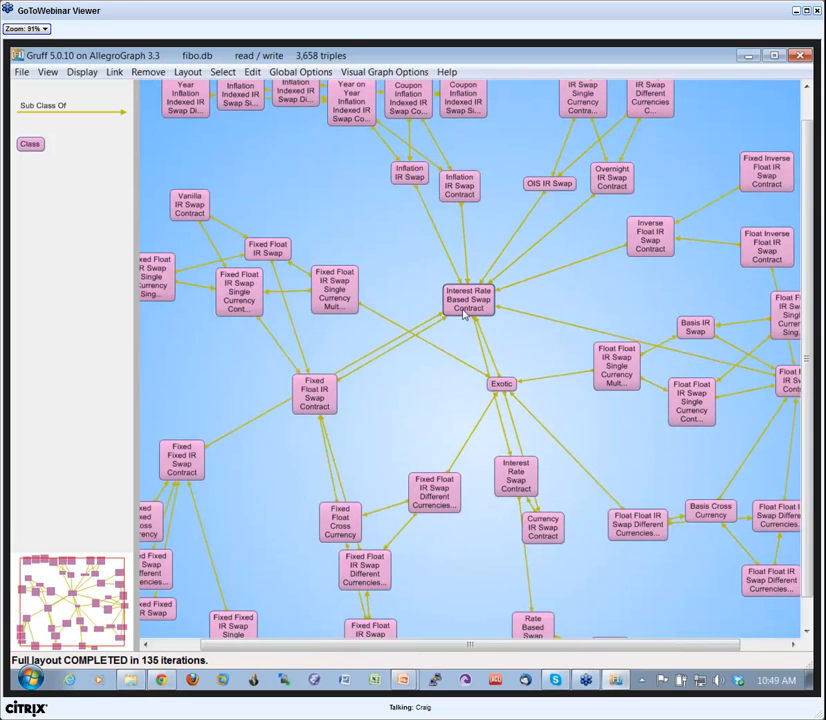
pyautogui.moveTo(515, 383); pyautogui.dragTo(541, 378)
pyautogui.moveTo(553, 529); pyautogui.dragTo(578, 530)
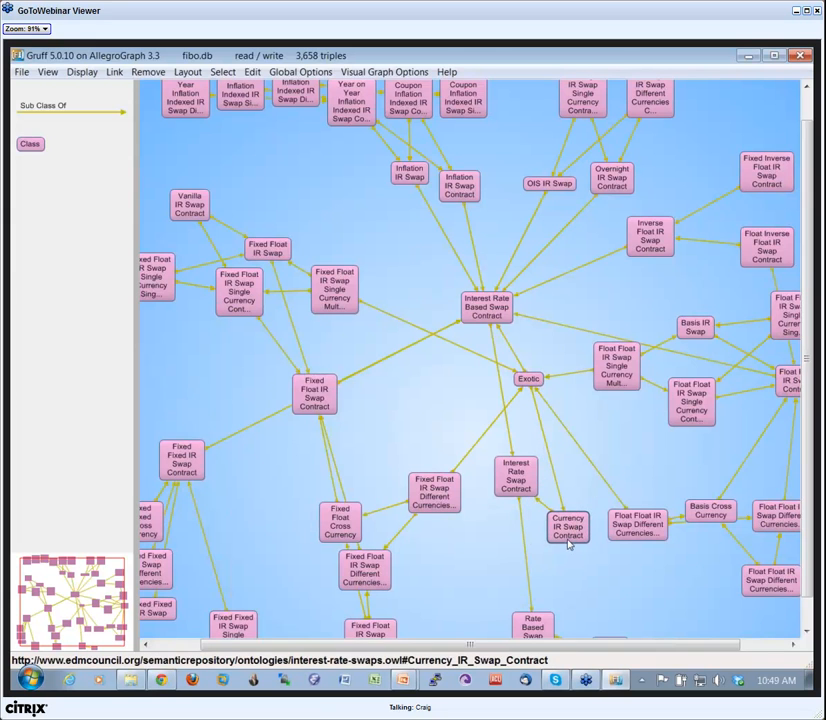
# Move the Interest Rate Swap Contract, Fixed Float IR Swap Different Currencies and Fixed Float Cross Currency nodes to separate their links.
pyautogui.moveTo(516, 478); pyautogui.dragTo(490, 512)
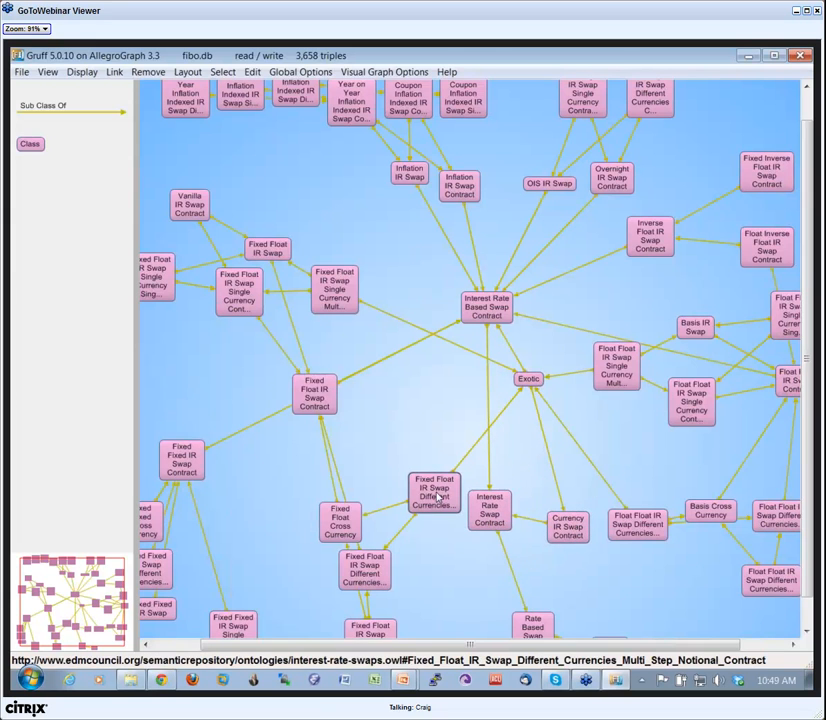
pyautogui.moveTo(435, 495); pyautogui.dragTo(429, 468)
pyautogui.moveTo(340, 521); pyautogui.dragTo(320, 511)
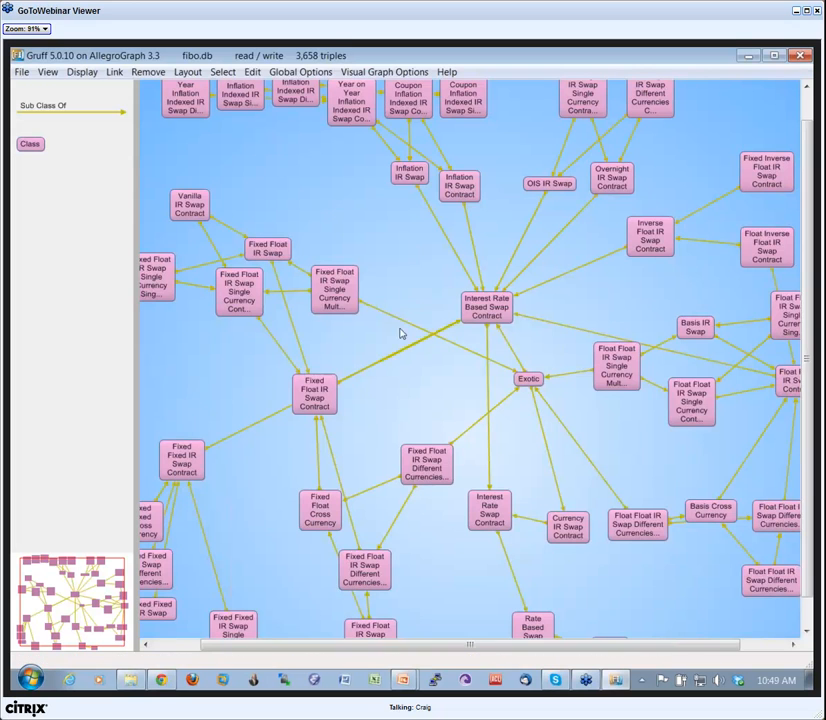
pyautogui.moveTo(387, 297)
pyautogui.mouseDown()
pyautogui.moveTo(393, 325)
pyautogui.moveTo(386, 277)
pyautogui.mouseUp()
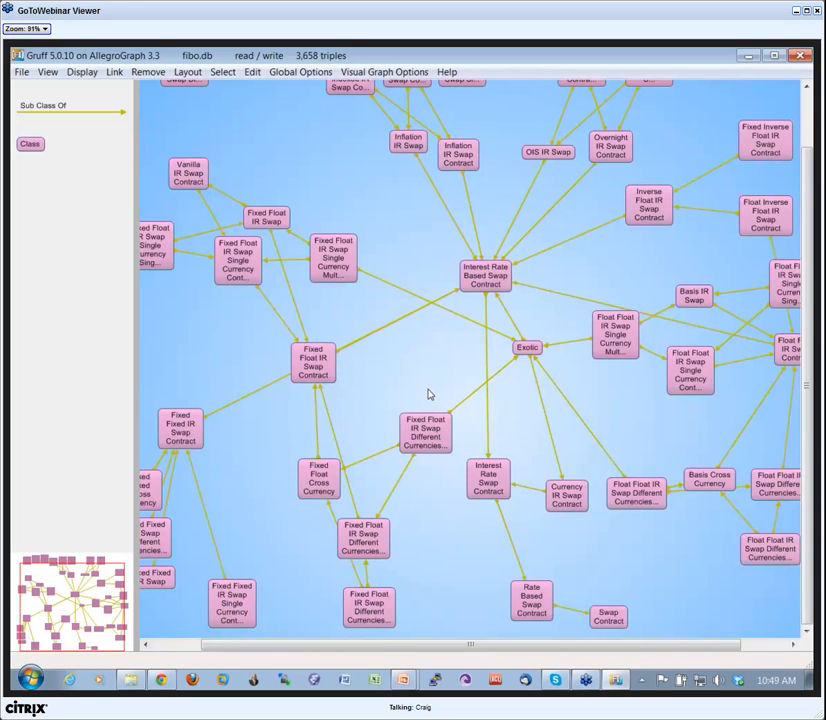
pyautogui.moveTo(430, 394); pyautogui.dragTo(419, 402)
# Return to the query view and load the saved query 2-businessEntityOwnership.query.
pyautogui.hotkey('ctrl', 'q')
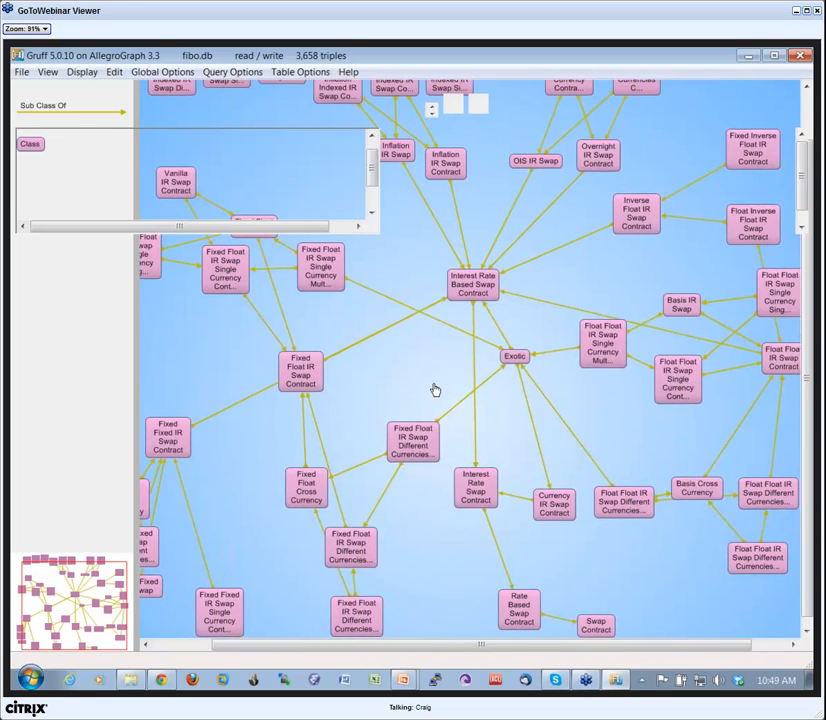
pyautogui.hotkey('ctrl', 'l')
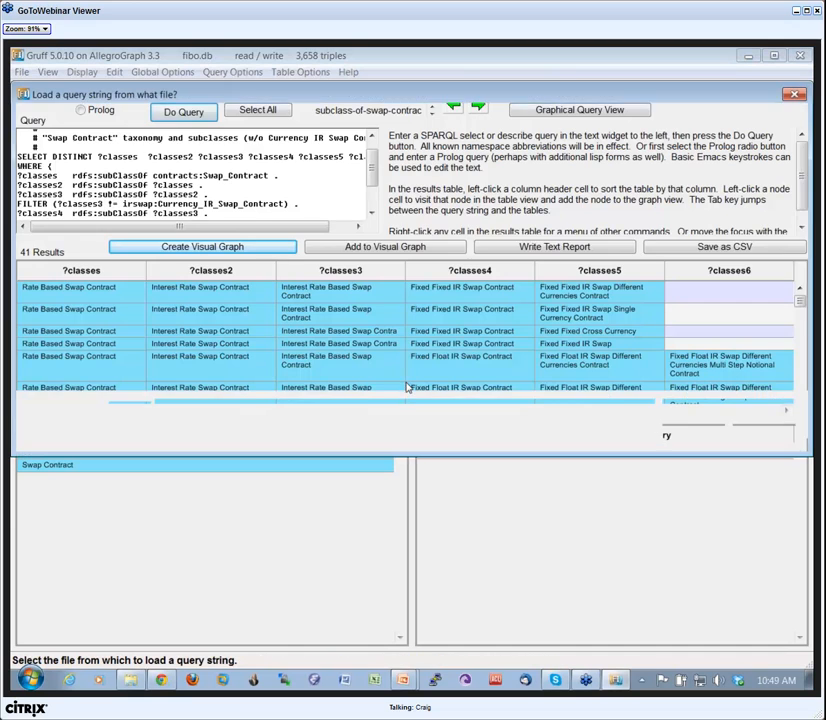
pyautogui.click(250, 204)
pyautogui.click(693, 431)
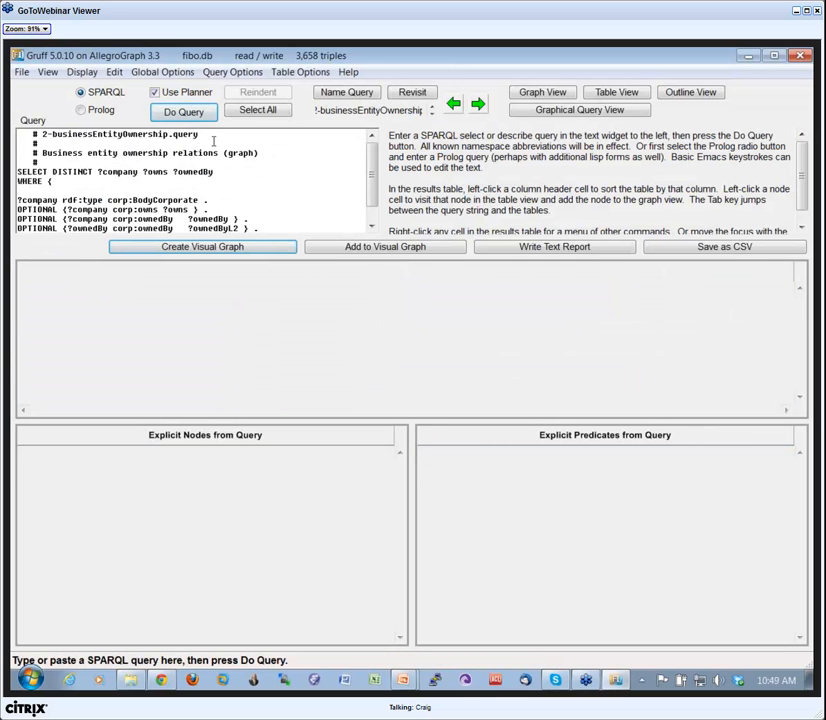
# Review the business entity ownership query, run it, and create a visual graph from its results.
pyautogui.moveTo(372, 175); pyautogui.dragTo(374, 212)
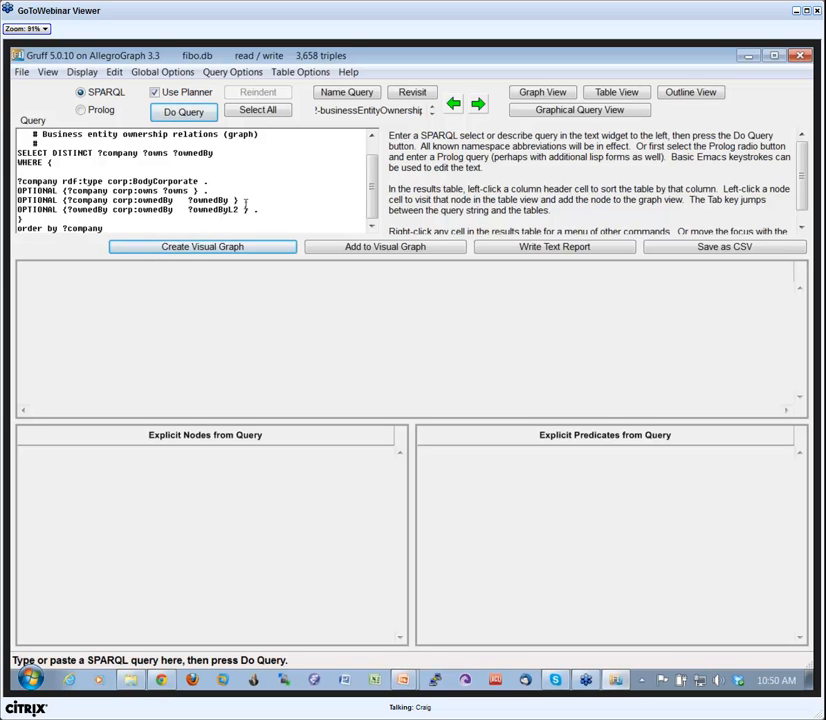
pyautogui.click(192, 113)
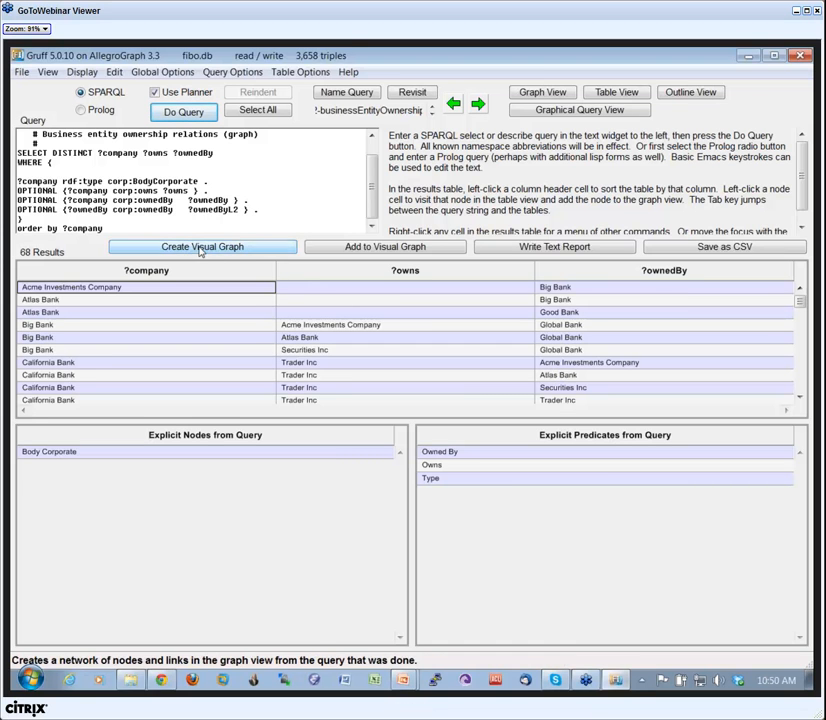
pyautogui.click(232, 246)
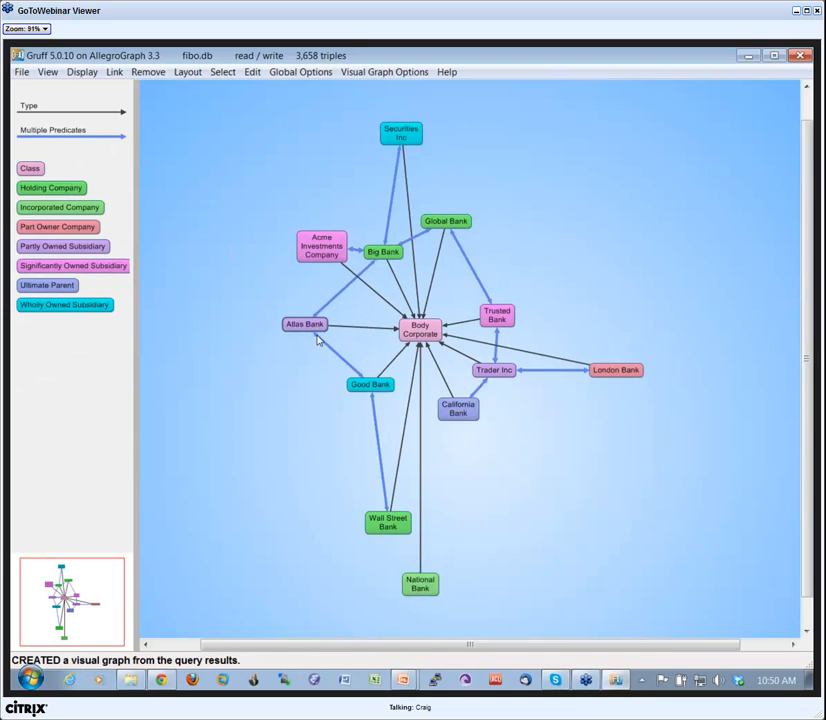
# Move the California Bank and National Bank nodes outward, and remove the Body Corporate node from the graph.
pyautogui.moveTo(456, 410); pyautogui.dragTo(479, 450)
pyautogui.moveTo(420, 588); pyautogui.dragTo(437, 560)
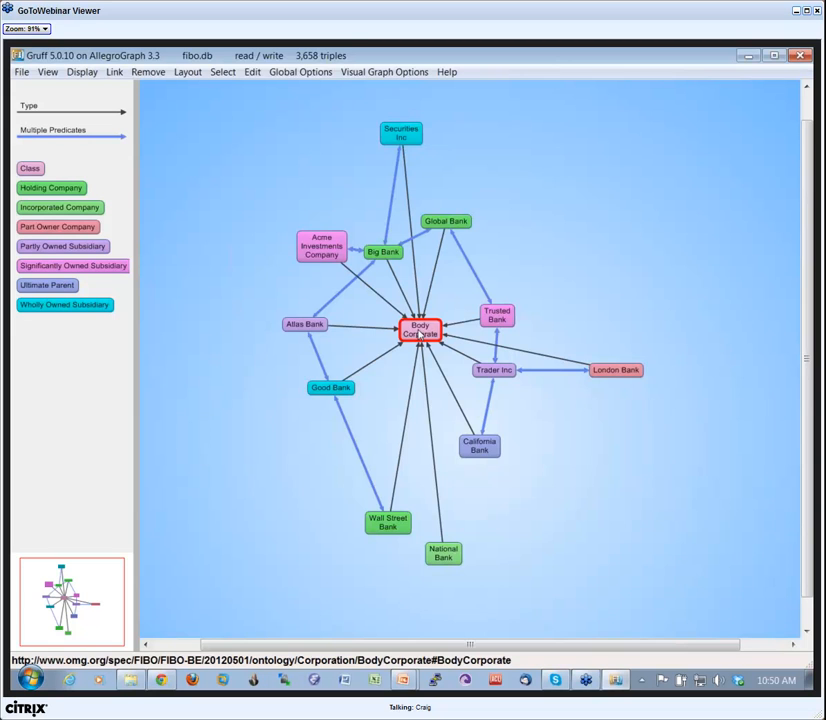
pyautogui.press('Delete')
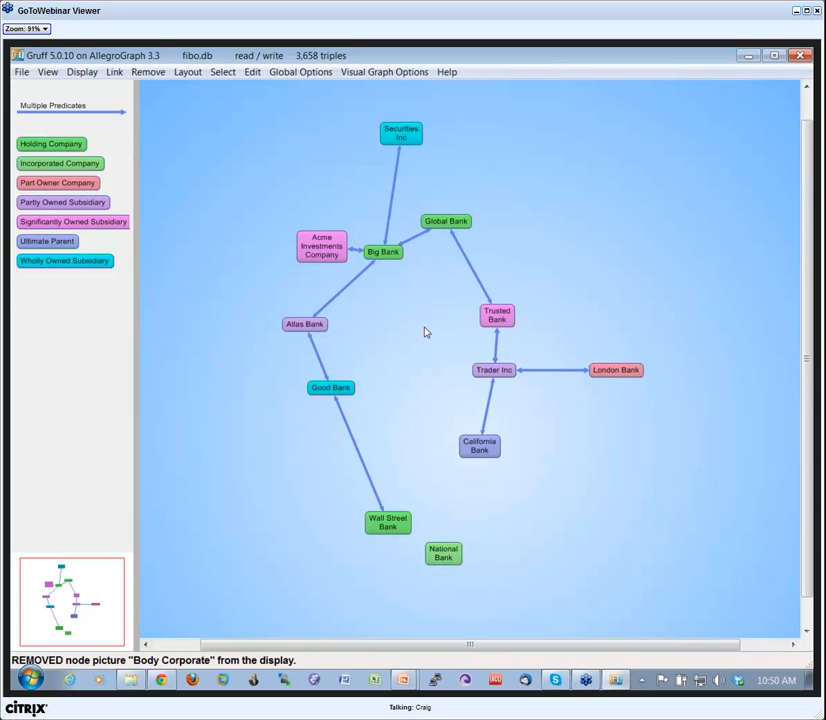
# Redo the graph layout and spread out the Wall Street Bank, Good Bank and National Bank nodes.
pyautogui.press('u')
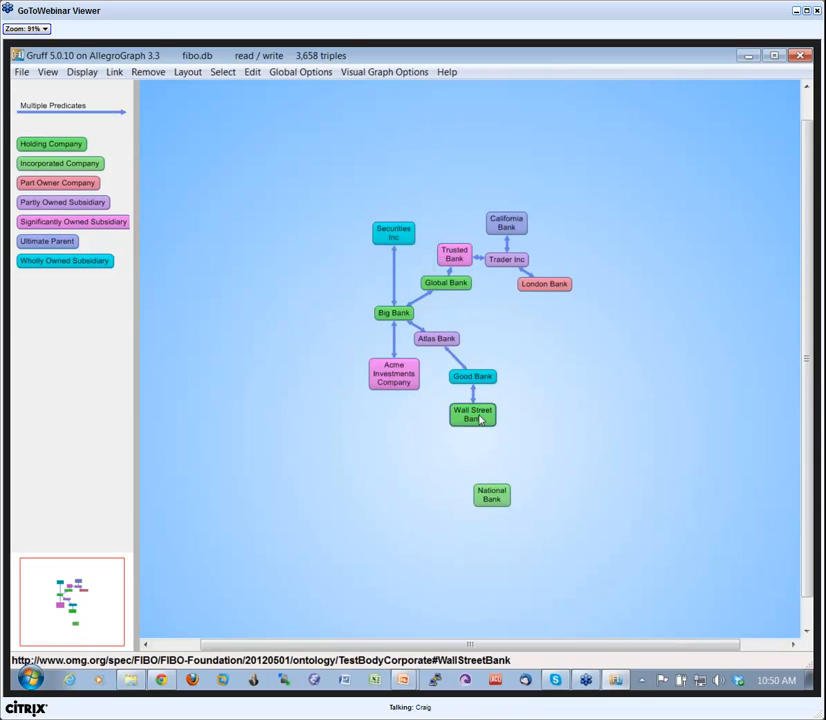
pyautogui.moveTo(478, 416); pyautogui.dragTo(480, 431)
pyautogui.moveTo(472, 377); pyautogui.dragTo(482, 382)
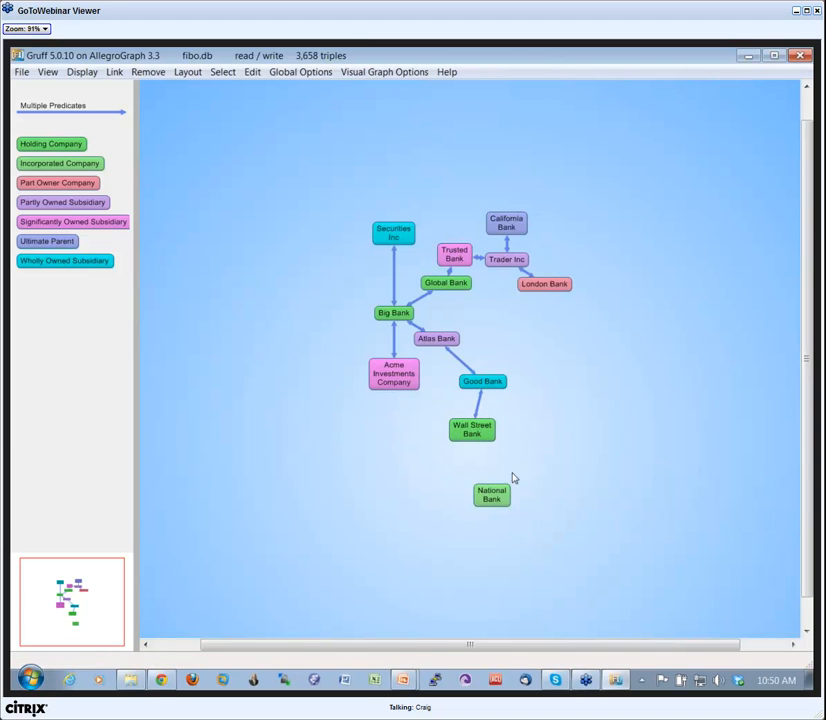
pyautogui.moveTo(491, 497); pyautogui.dragTo(658, 435)
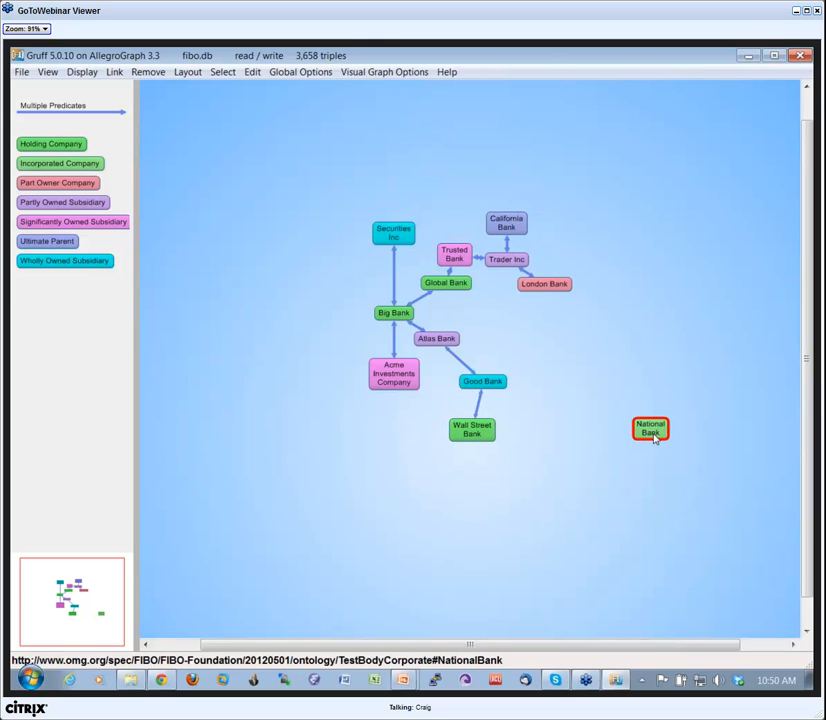
# Set Is Trading With as the current predicate.
pyautogui.press('p')
pyautogui.moveTo(531, 229); pyautogui.dragTo(525, 414)
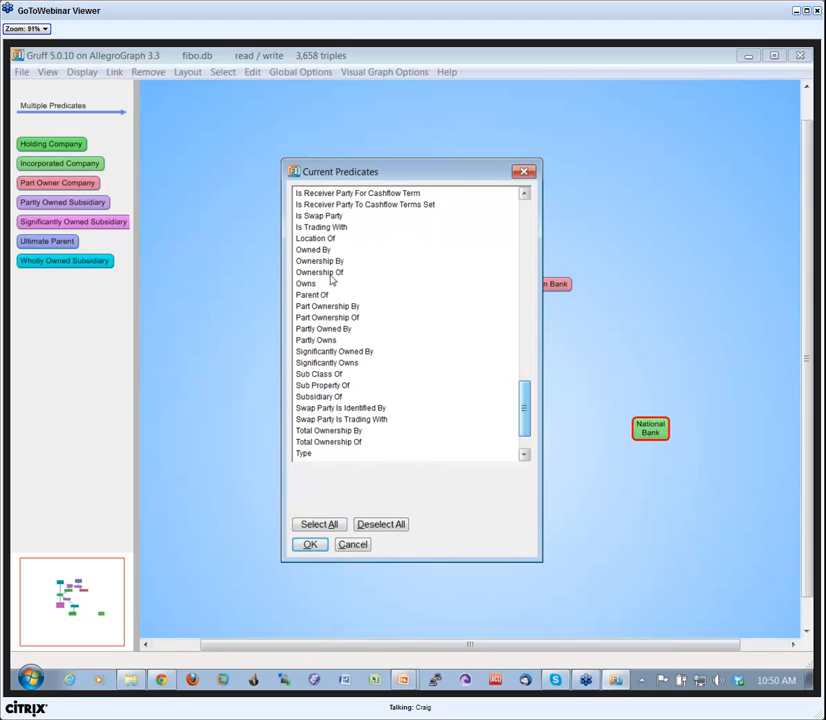
pyautogui.click(305, 229)
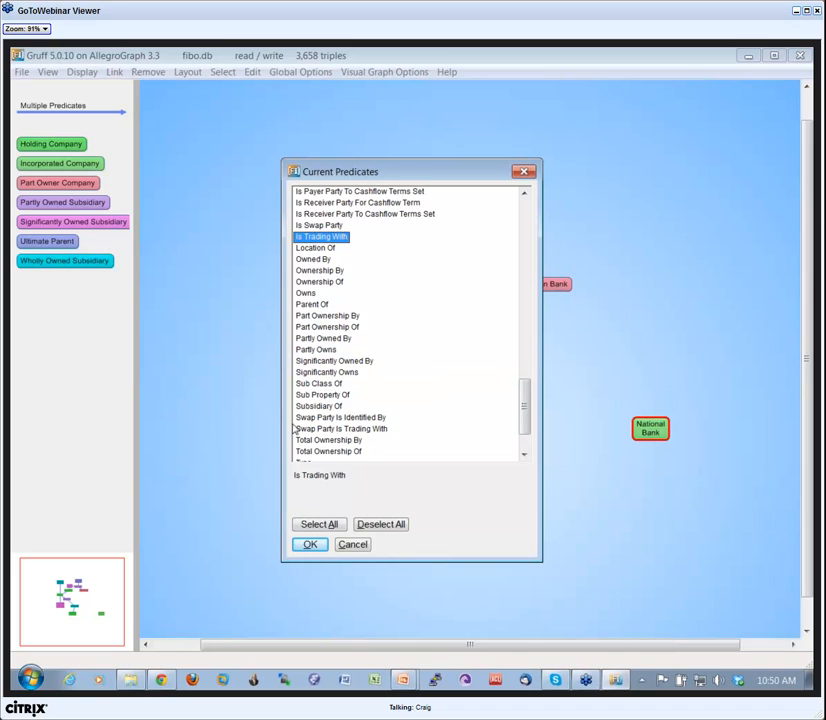
pyautogui.click(321, 545)
# Add National Bank's Is Trading With link to the graph, and move Wall Street Bank and National Bank apart.
pyautogui.press('p')
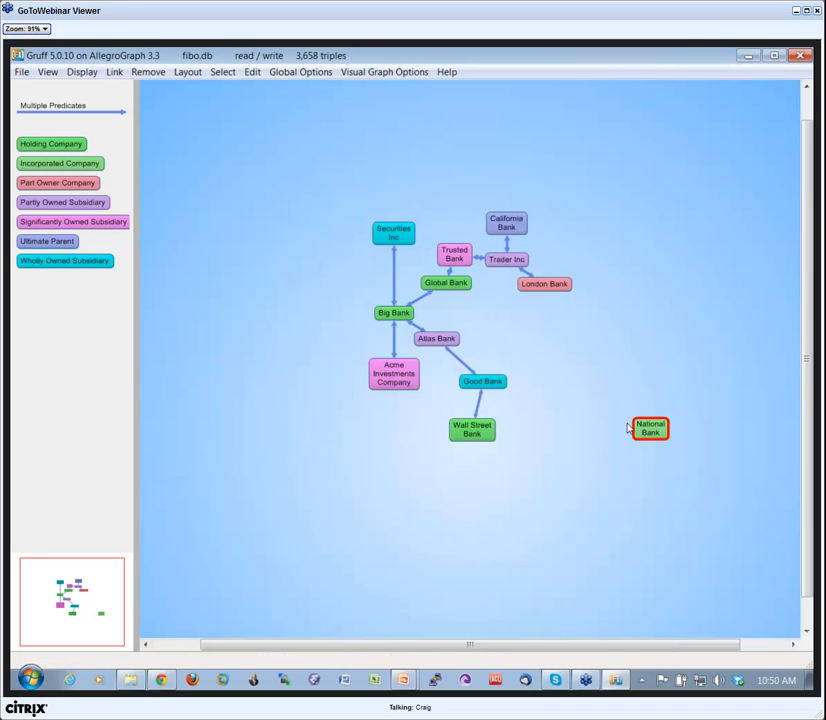
pyautogui.click(488, 430)
pyautogui.moveTo(498, 467); pyautogui.dragTo(530, 475)
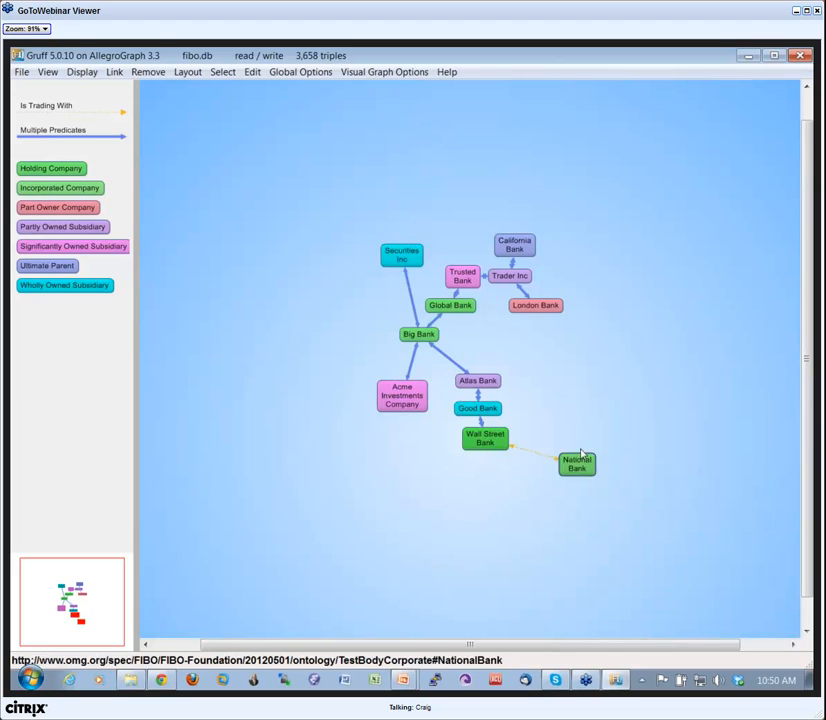
pyautogui.click(595, 454)
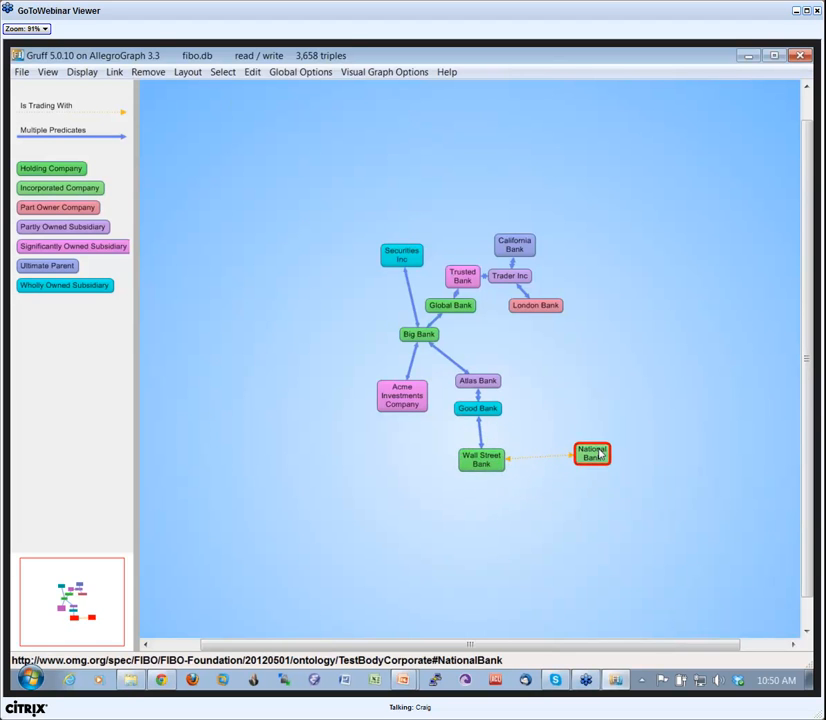
# Expand the trading links of London Bank, National Bank, Wall Street Bank and Acme Investments Company, and reposition Global Bank and National Bank.
pyautogui.press('p')
pyautogui.click(536, 306)
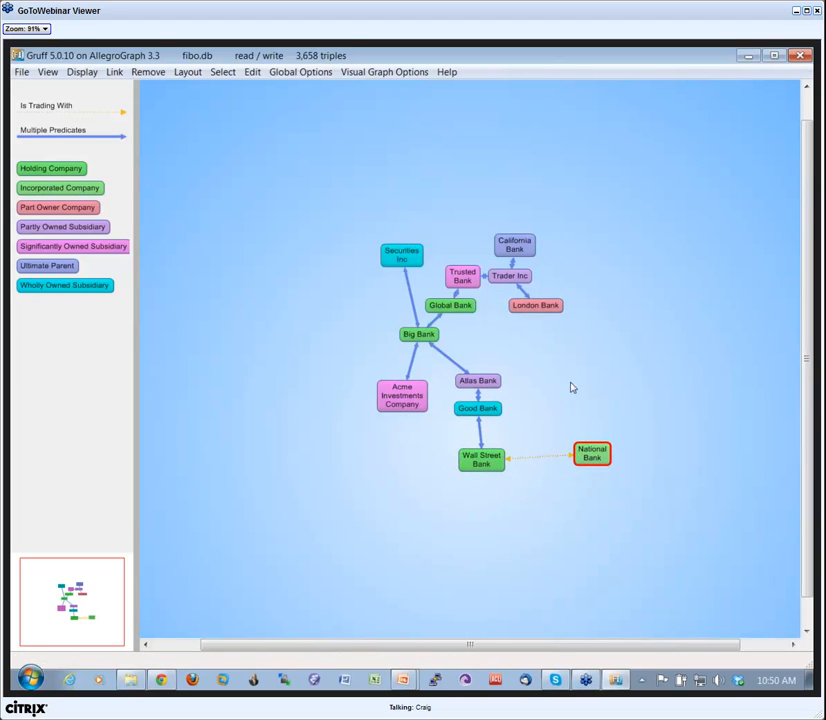
pyautogui.click(595, 453)
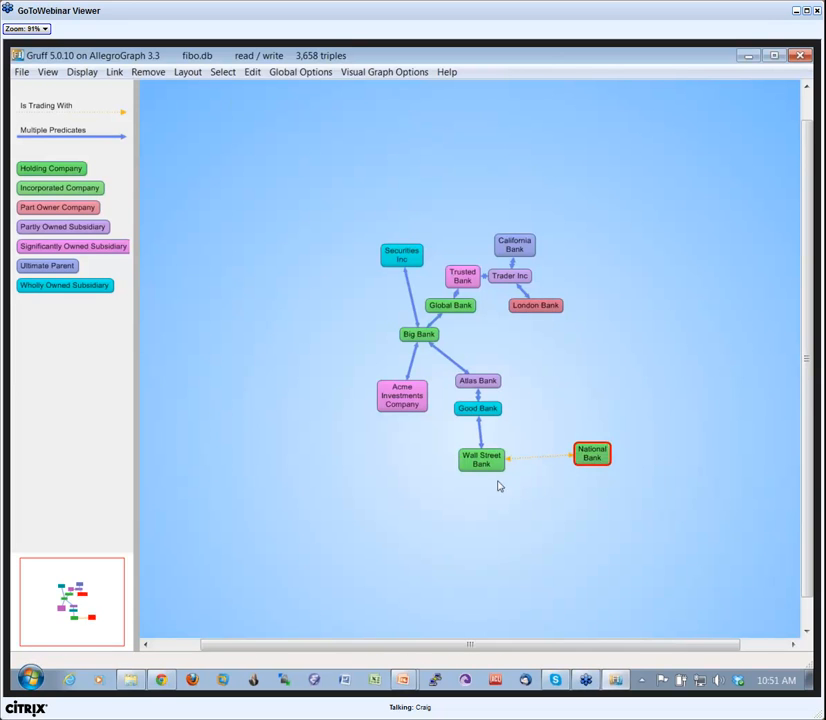
pyautogui.click(480, 464)
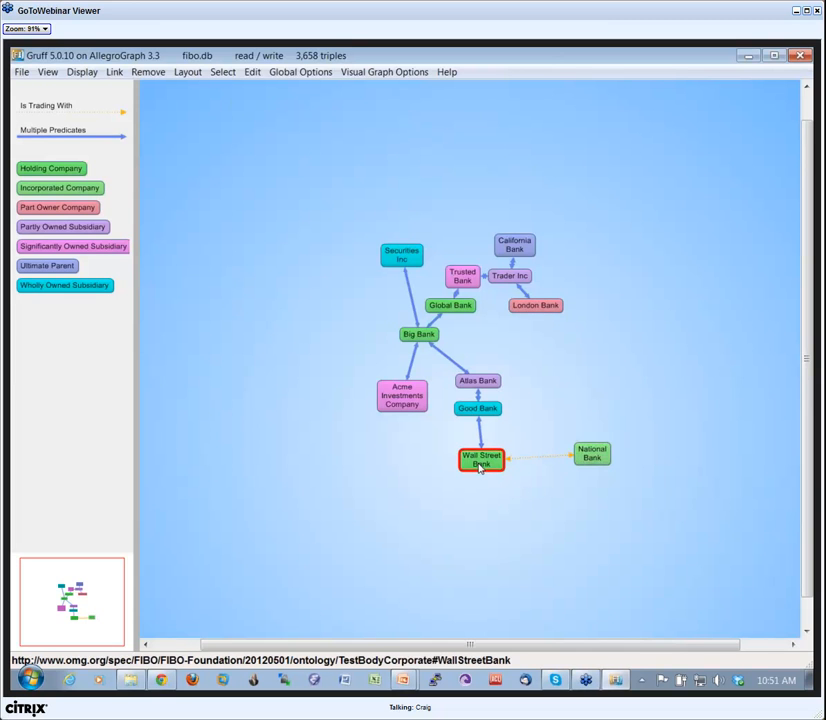
pyautogui.click(370, 387)
pyautogui.click(353, 320)
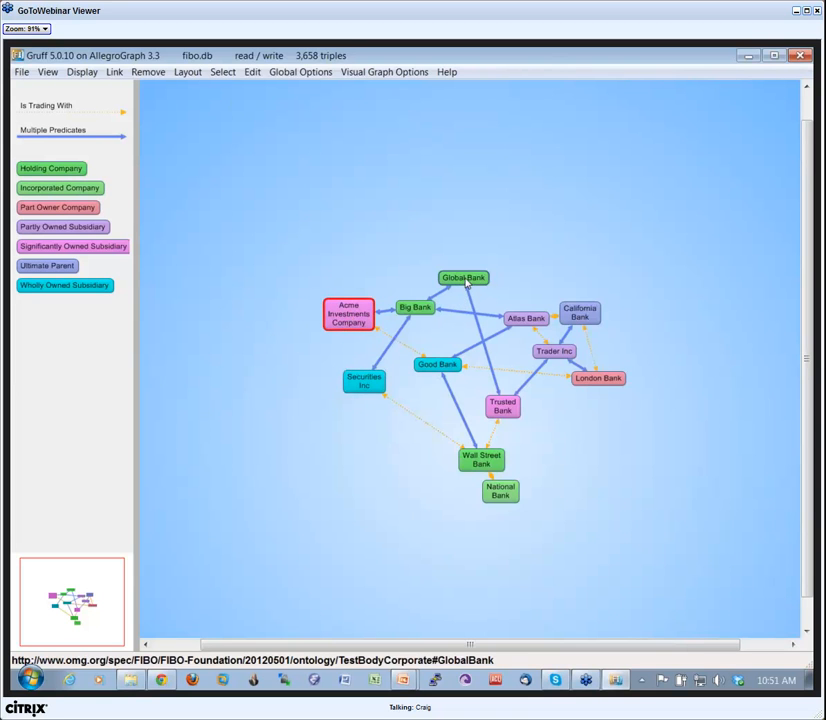
pyautogui.moveTo(464, 283); pyautogui.dragTo(471, 272)
pyautogui.moveTo(505, 492); pyautogui.dragTo(471, 521)
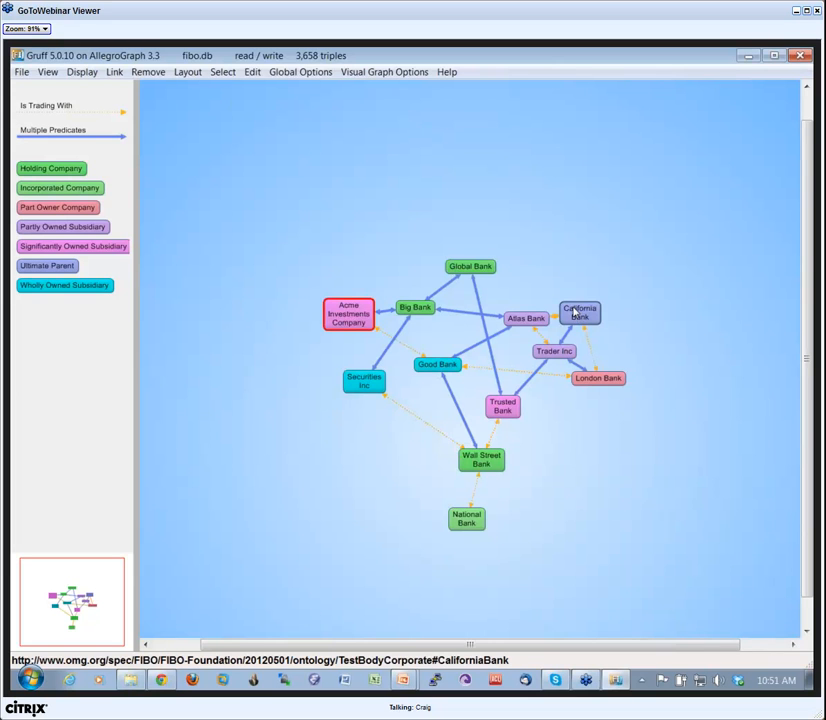
# Color the nodes by their unseen links, and undo and re-add the banks' Is Trading With links.
pyautogui.press('c')
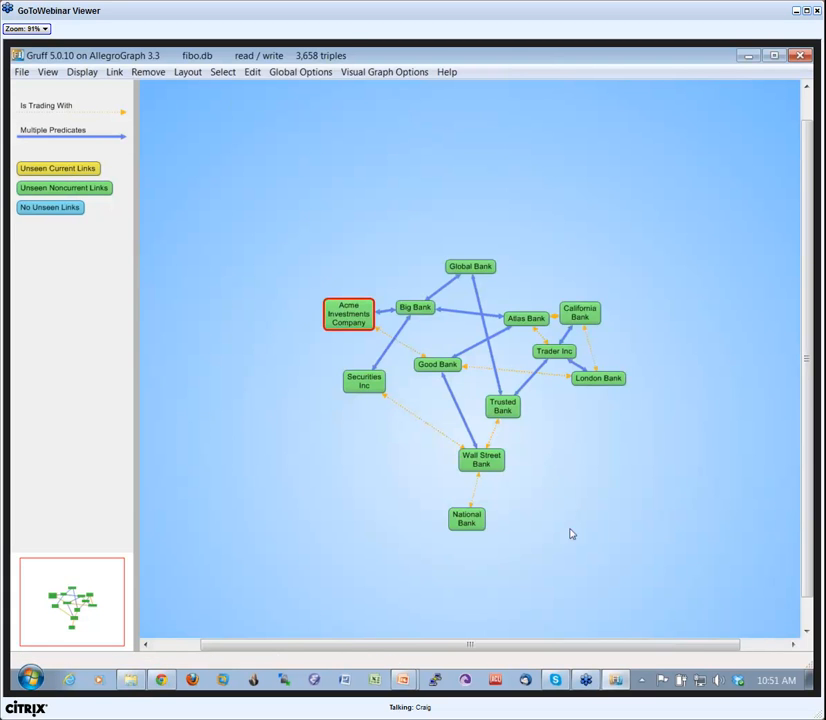
pyautogui.hotkey('ctrl', 'z')
pyautogui.hotkey('ctrl', 'z')
pyautogui.hotkey('ctrl', 'z')
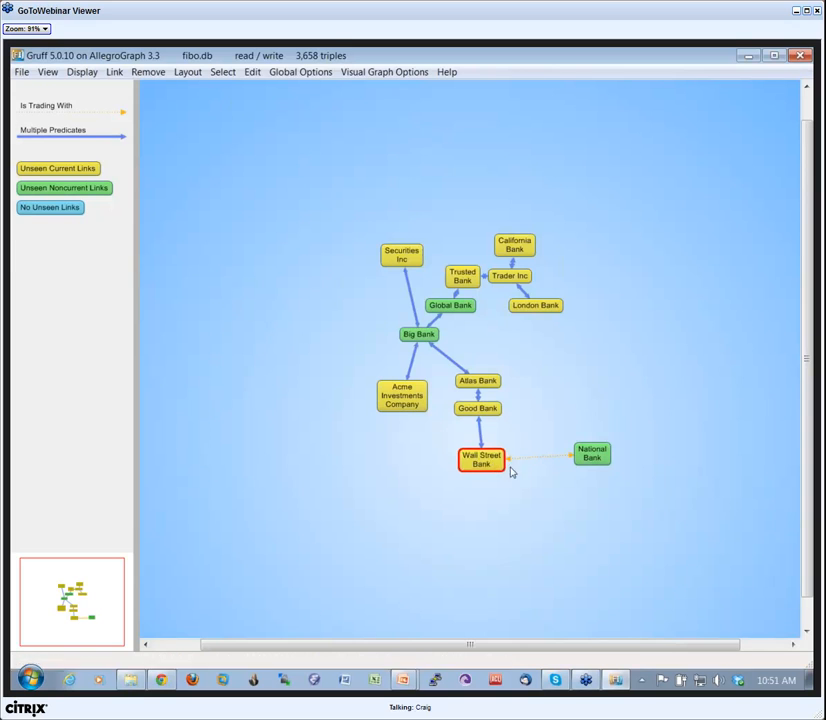
pyautogui.press('l')
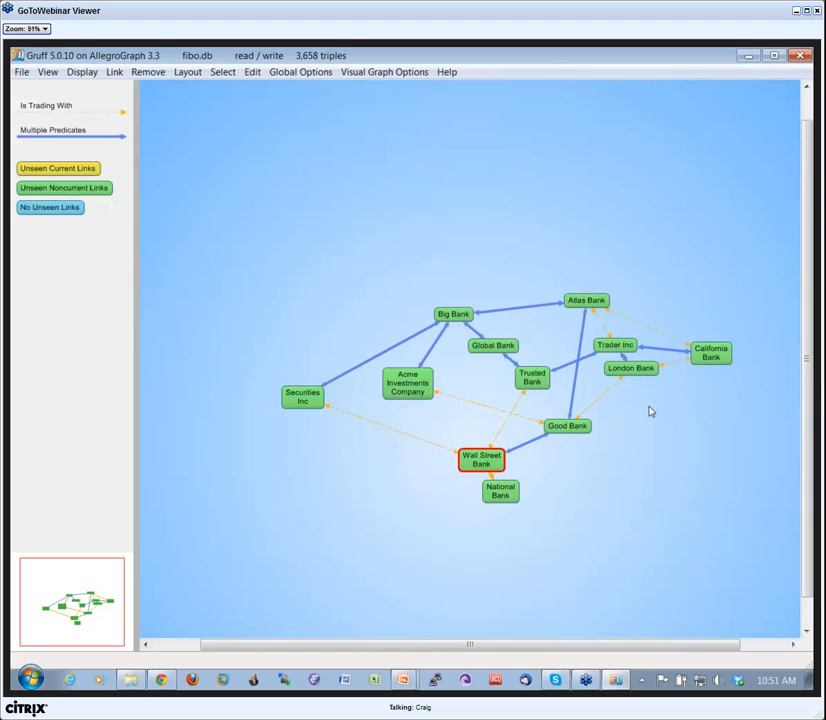
# Add Partly Owned By, Swap Party Is Trading With, Sub Property Of, Parent Of and Ownership By to the current predicates selection.
pyautogui.press('p')
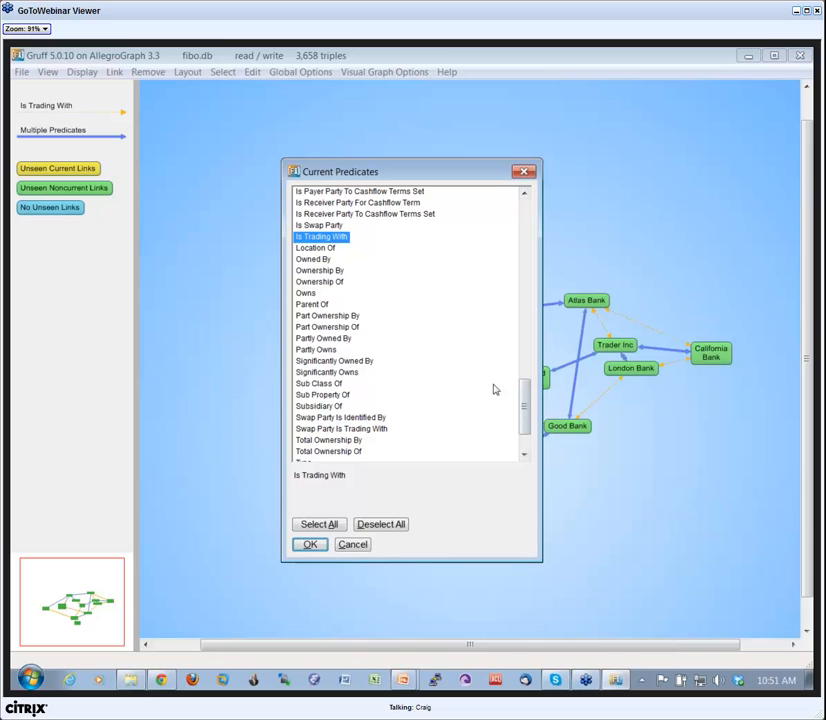
pyautogui.click(332, 340)
pyautogui.scroll(-1, 316, 432)
pyautogui.click(340, 409)
pyautogui.click(322, 375)
pyautogui.click(312, 285)
pyautogui.click(320, 251)
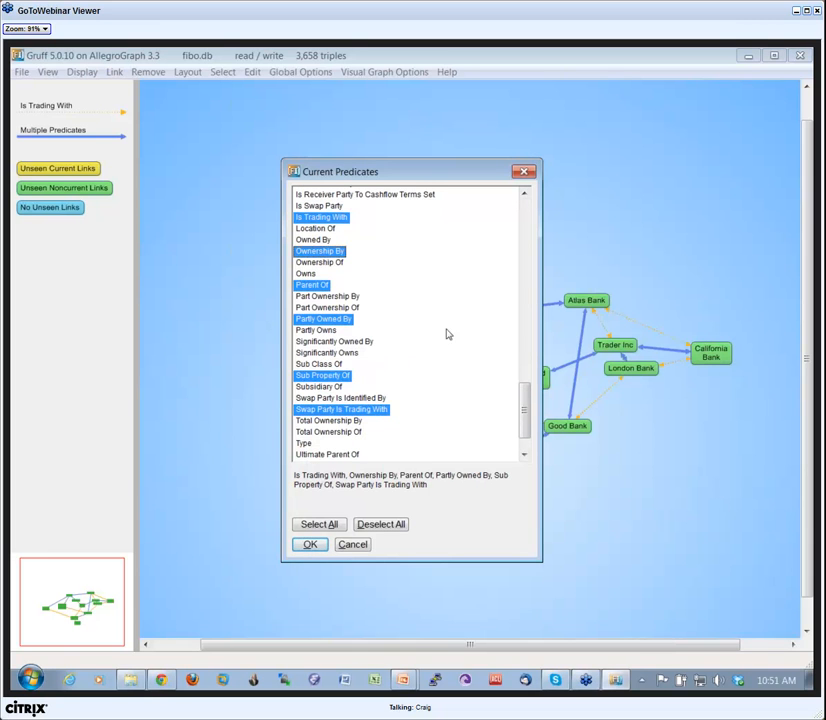
# Add Has Designation, Has Fixing Schedule and Has Floating Rate Spread Schedule to the current predicates and accept the selection.
pyautogui.moveTo(519, 417); pyautogui.dragTo(521, 270)
pyautogui.click(325, 257)
pyautogui.click(331, 314)
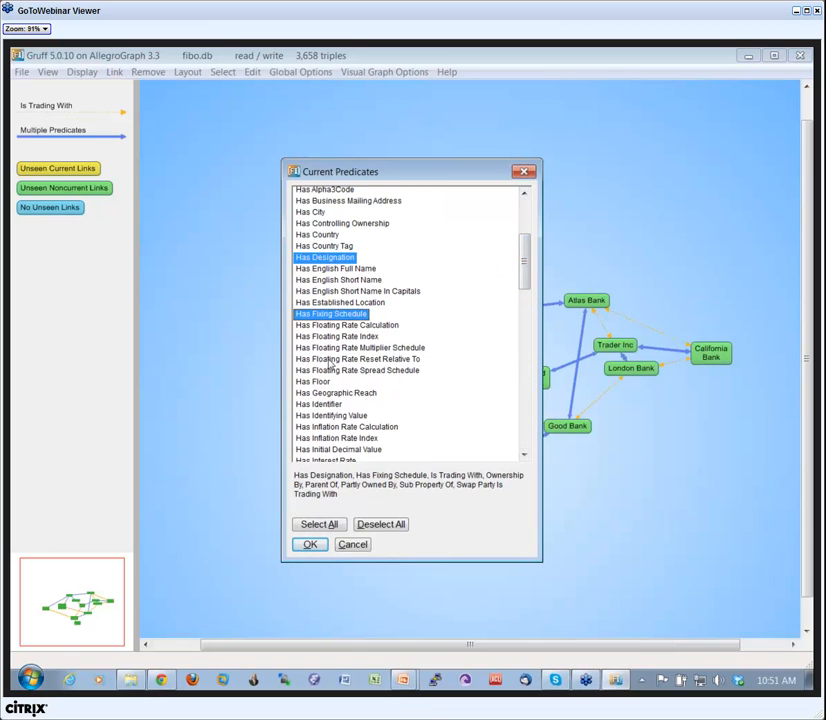
pyautogui.click(357, 370)
pyautogui.click(313, 545)
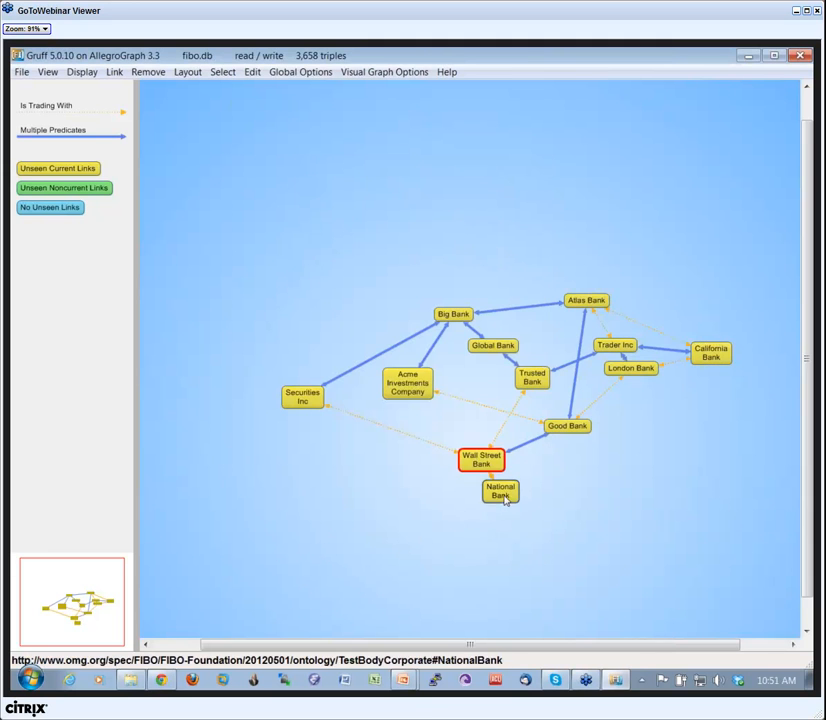
# Expand Securities Inc, Big Bank, Acme Investments Company, London Bank, California Bank, Good Bank and Atlas Bank by the current predicates.
pyautogui.doubleClick(304, 398)
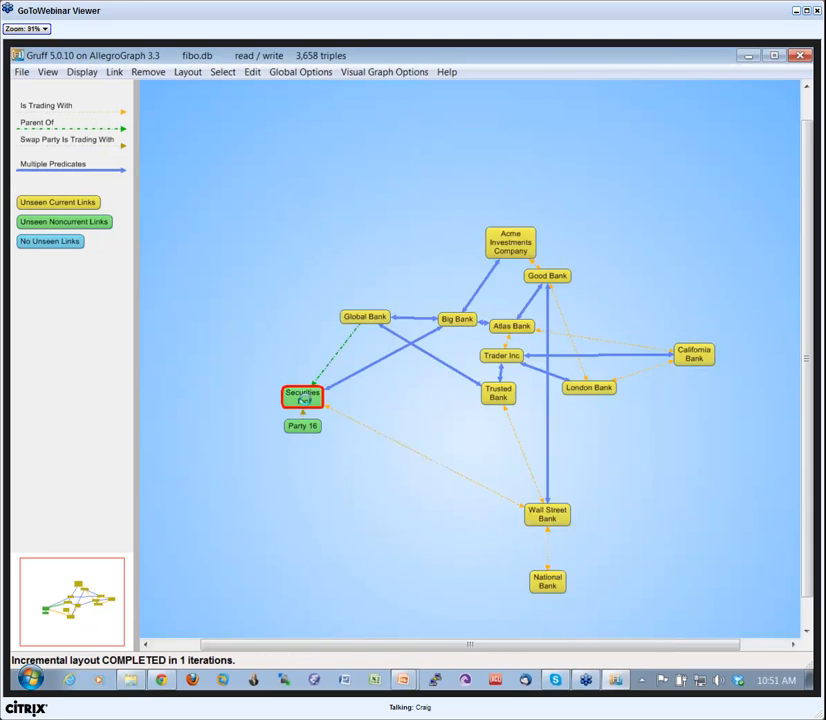
pyautogui.doubleClick(414, 330)
pyautogui.doubleClick(460, 302)
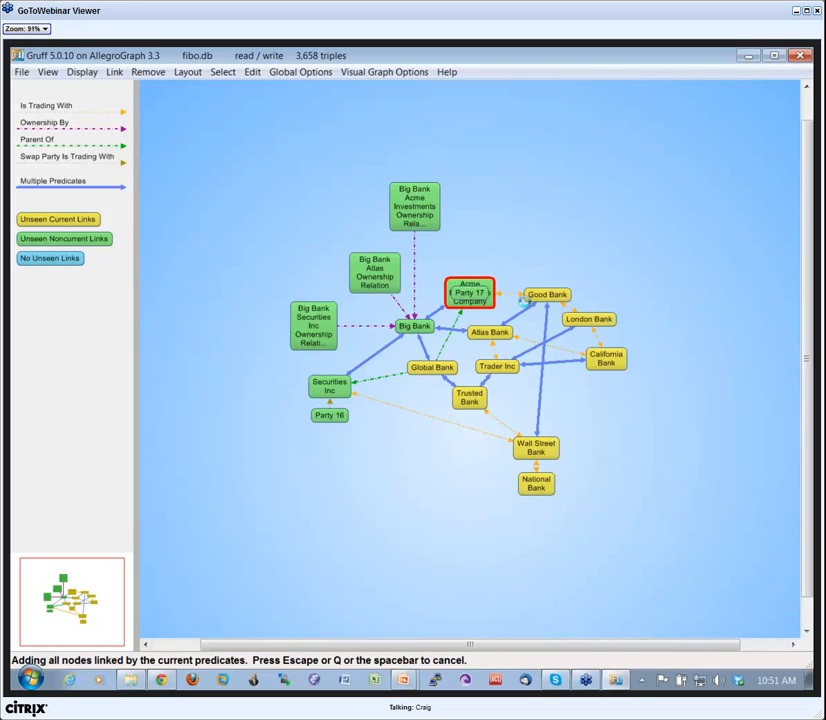
pyautogui.doubleClick(614, 307)
pyautogui.doubleClick(632, 352)
pyautogui.click(563, 355)
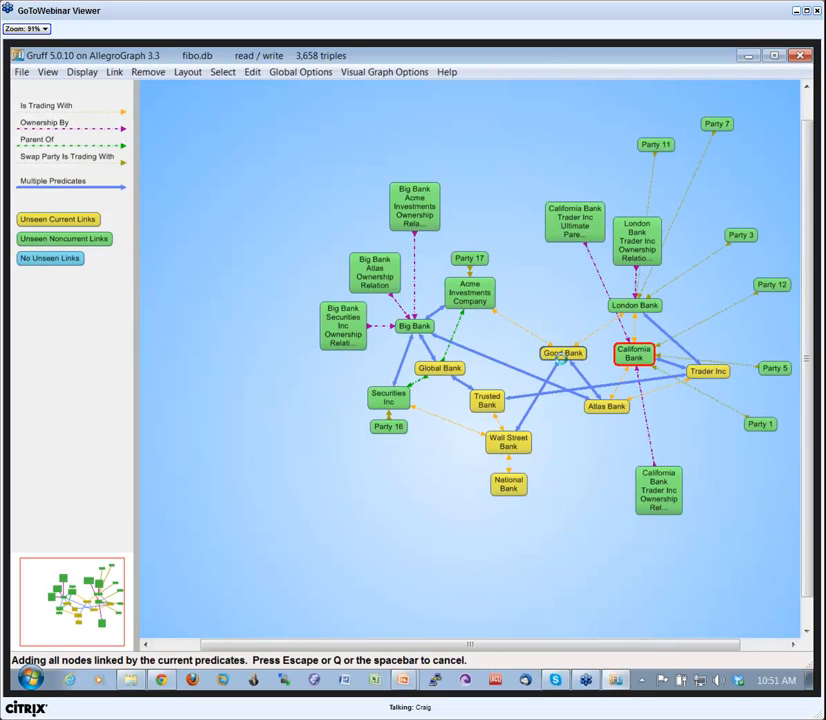
pyautogui.doubleClick(563, 355)
pyautogui.doubleClick(606, 406)
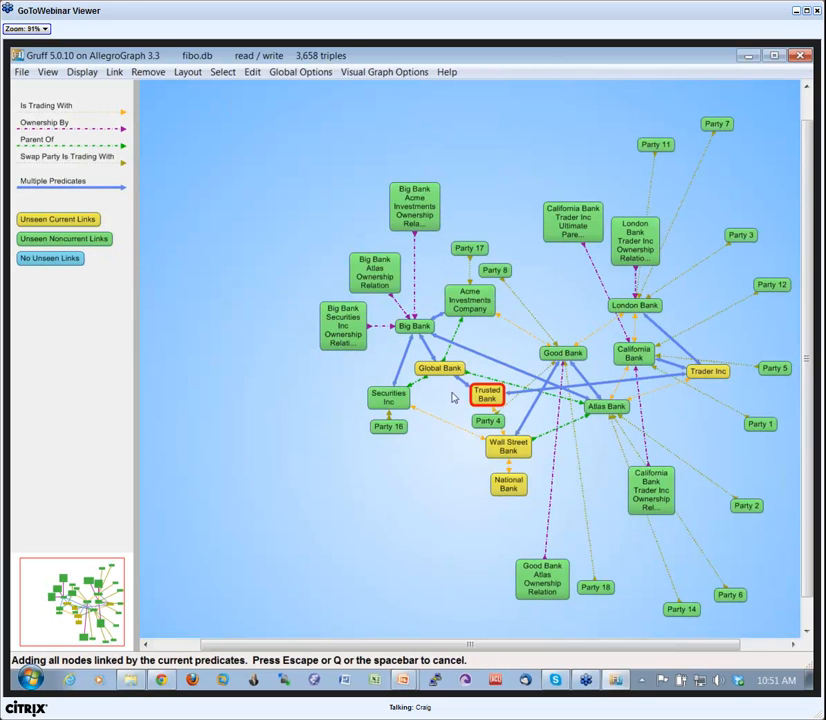
# Expand Trusted Bank, Global Bank, Wall Street Bank, National Bank and Trader Inc by the current predicates, and color the nodes by type.
pyautogui.doubleClick(486, 398)
pyautogui.doubleClick(424, 371)
pyautogui.doubleClick(506, 446)
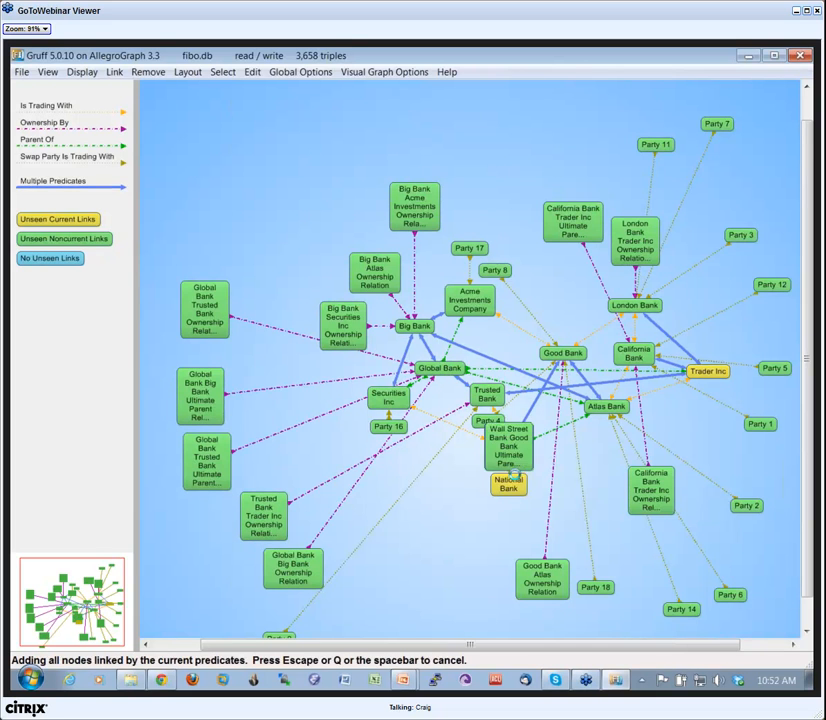
pyautogui.doubleClick(503, 488)
pyautogui.doubleClick(707, 371)
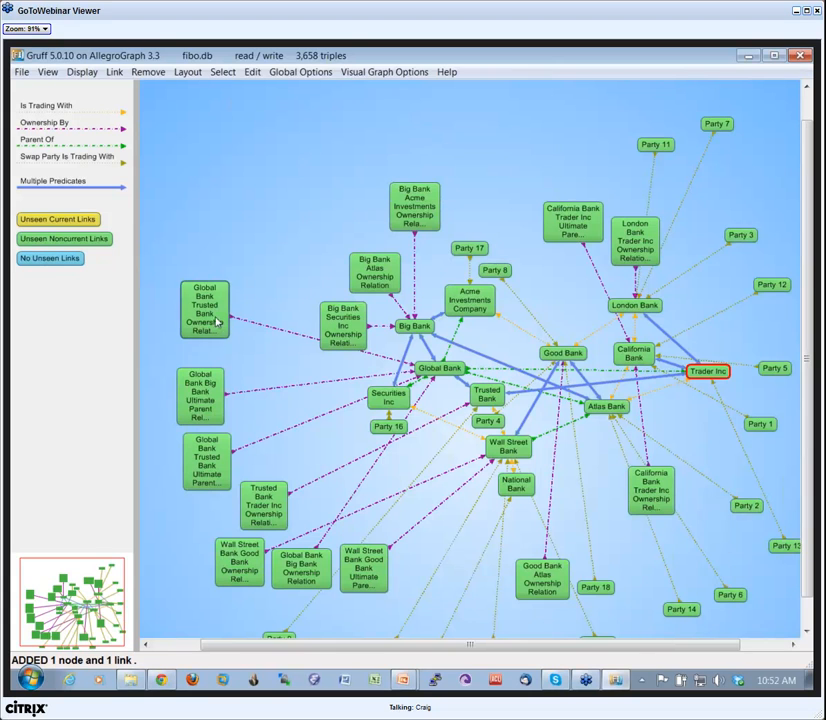
pyautogui.click(109, 250)
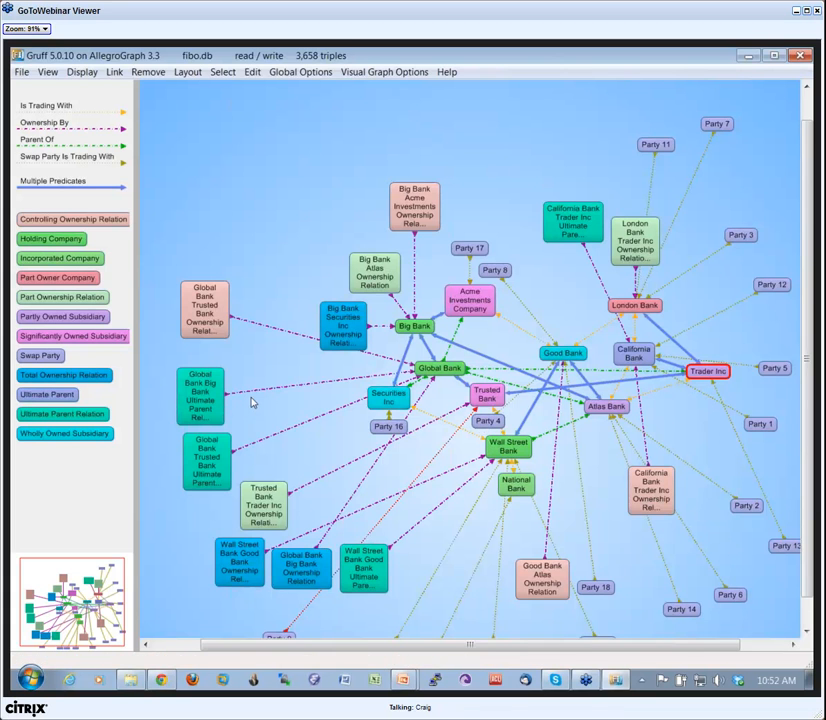
# Switch to the query view, close the fibo.db store and open healthcare.db in read/write mode instead.
pyautogui.hotkey('ctrl', 'q')
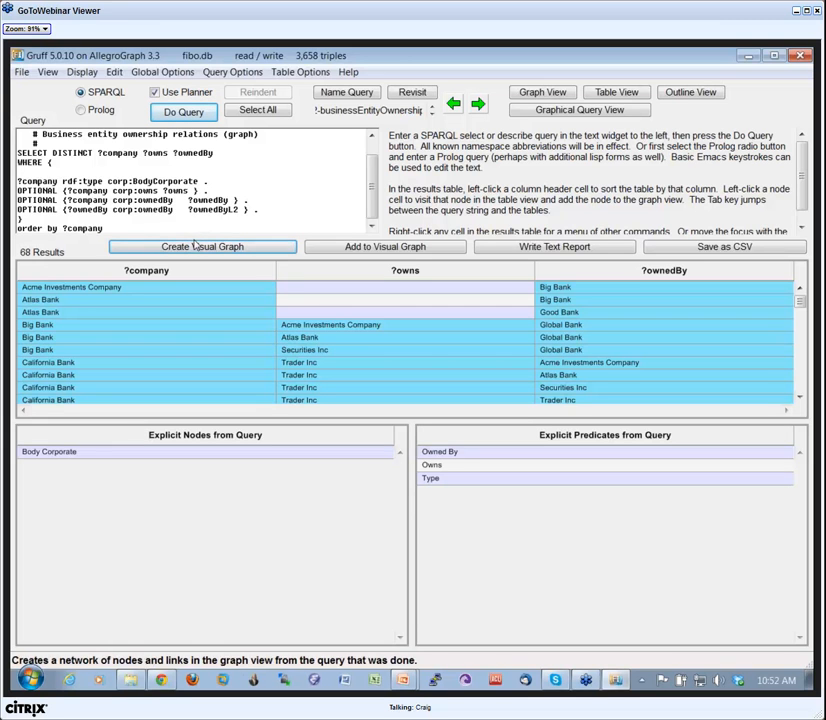
pyautogui.click(21, 73)
pyautogui.click(62, 236)
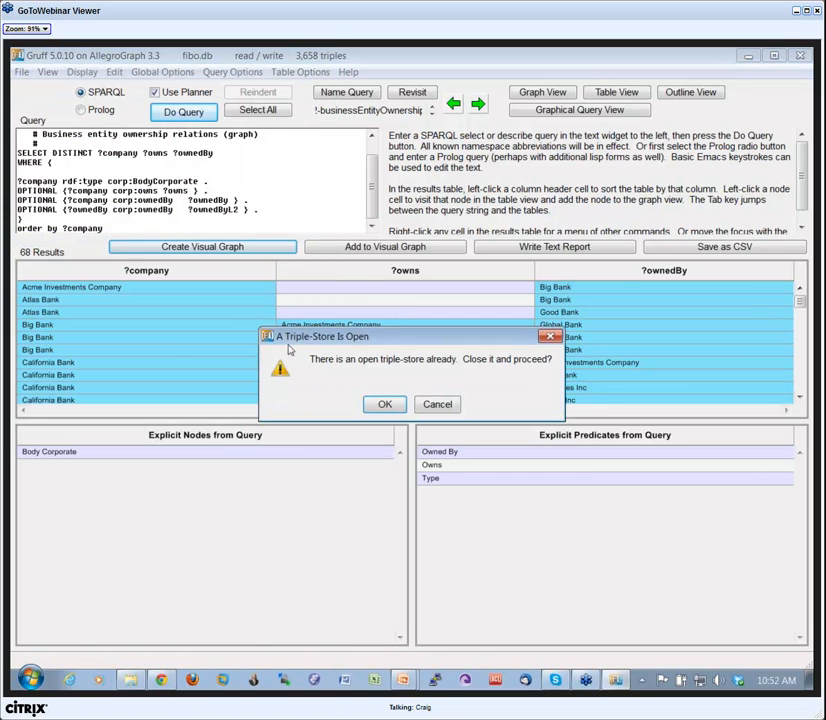
pyautogui.click(384, 405)
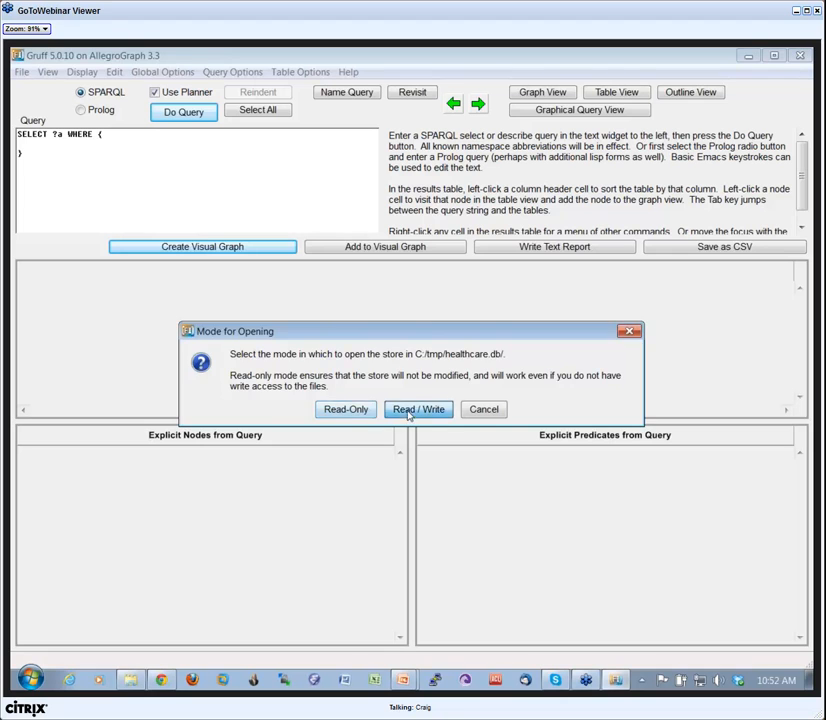
pyautogui.click(410, 410)
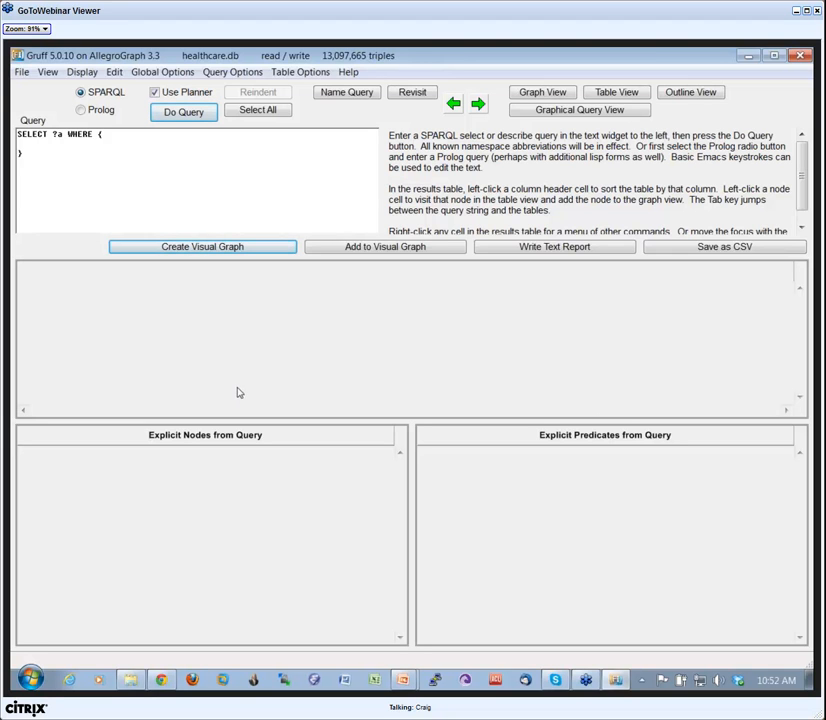
# Switch to the PowerPoint slide show of the Gruff webinar and advance past the Query View slide.
pyautogui.click(403, 683)
pyautogui.click(400, 652)
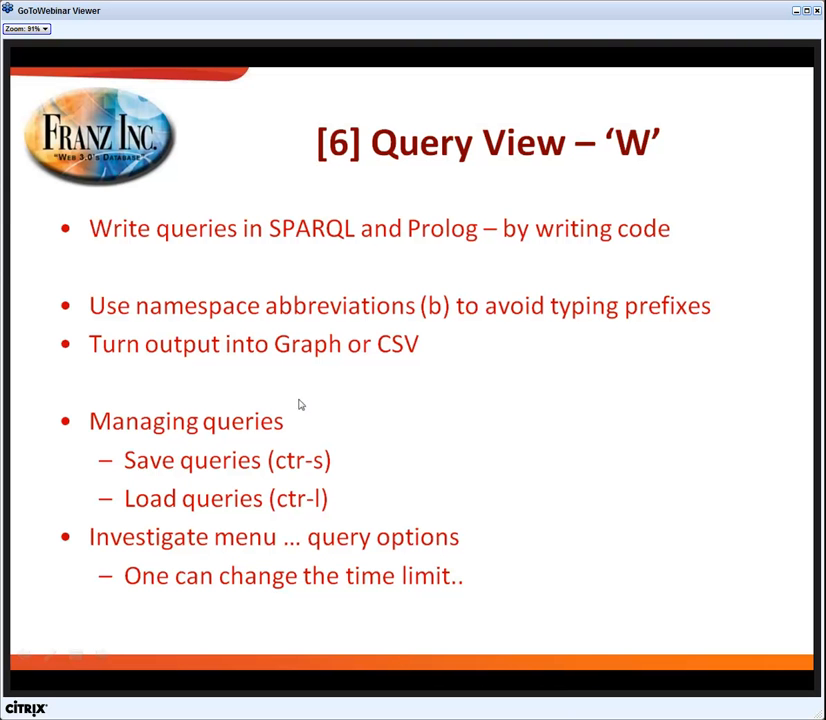
pyautogui.click(392, 393)
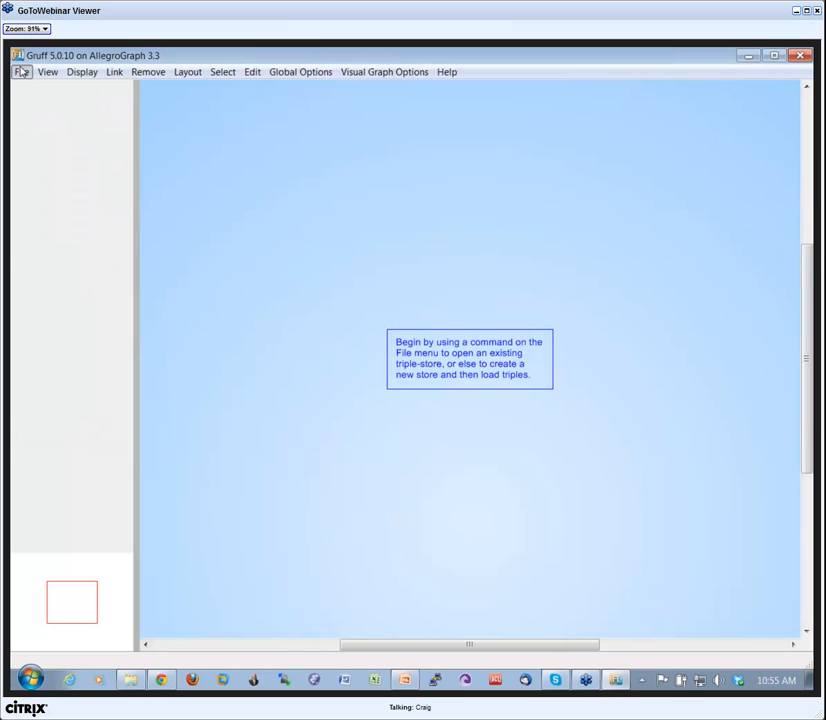
# Reopen the recent healthcare.db store in read/write mode and dismiss the layout loading dialog.
pyautogui.click(21, 72)
pyautogui.click(77, 226)
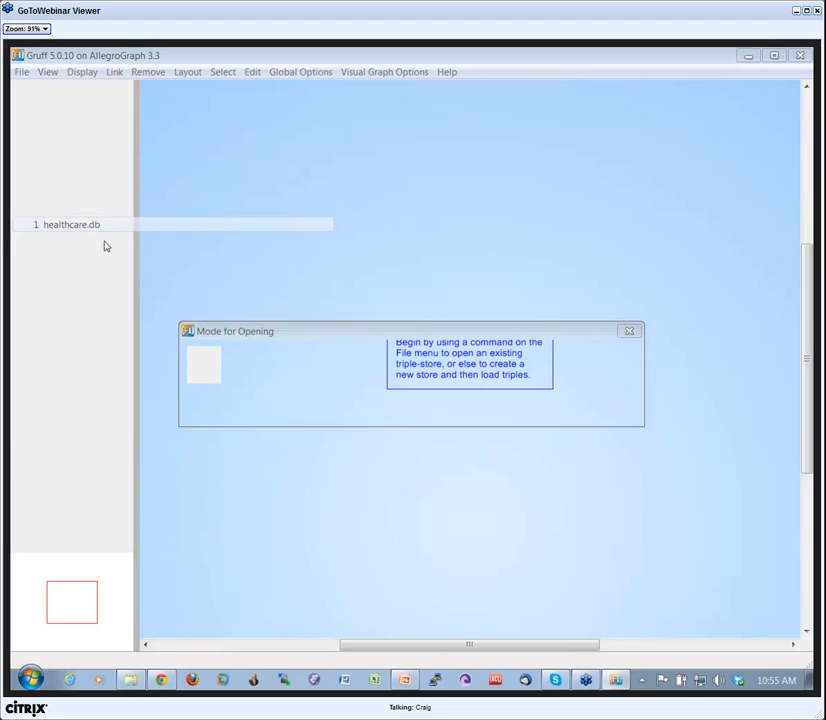
pyautogui.click(418, 409)
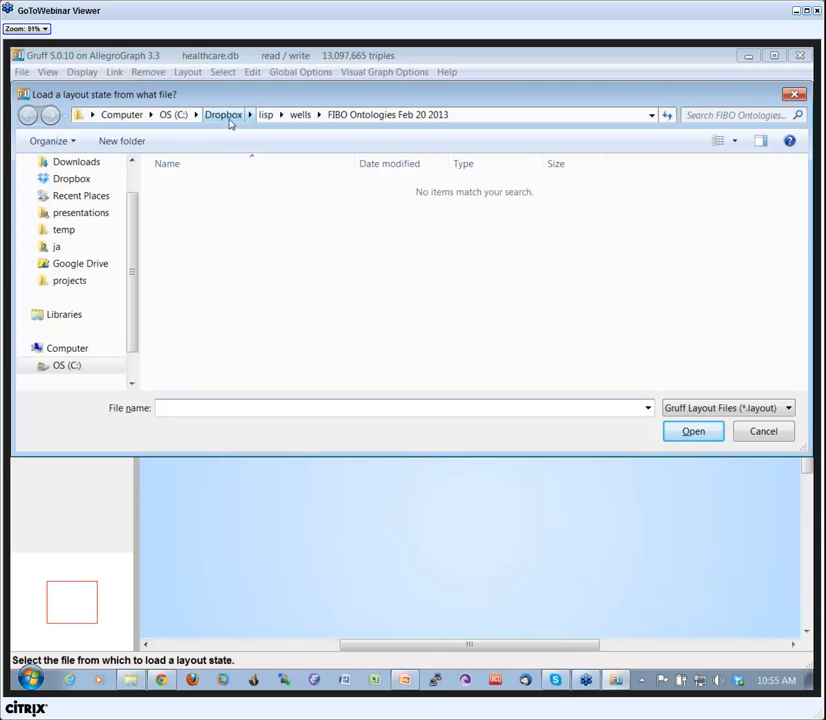
pyautogui.click(762, 432)
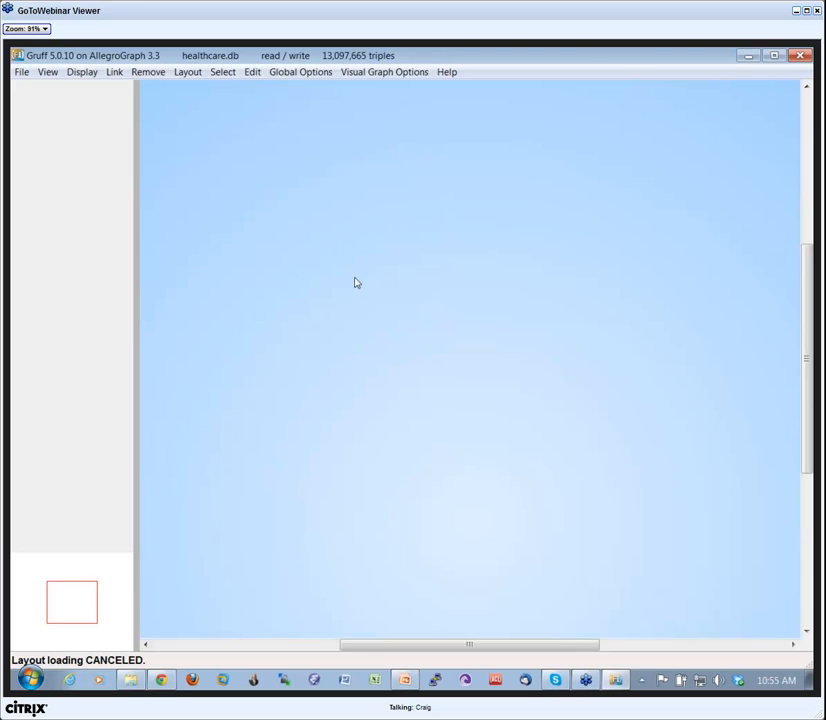
# Load the first patient graph layout, the 6 KB file, from the smartlogicdemo folder inside the Dropbox lisp folder.
pyautogui.hotkey('ctrl', 'l')
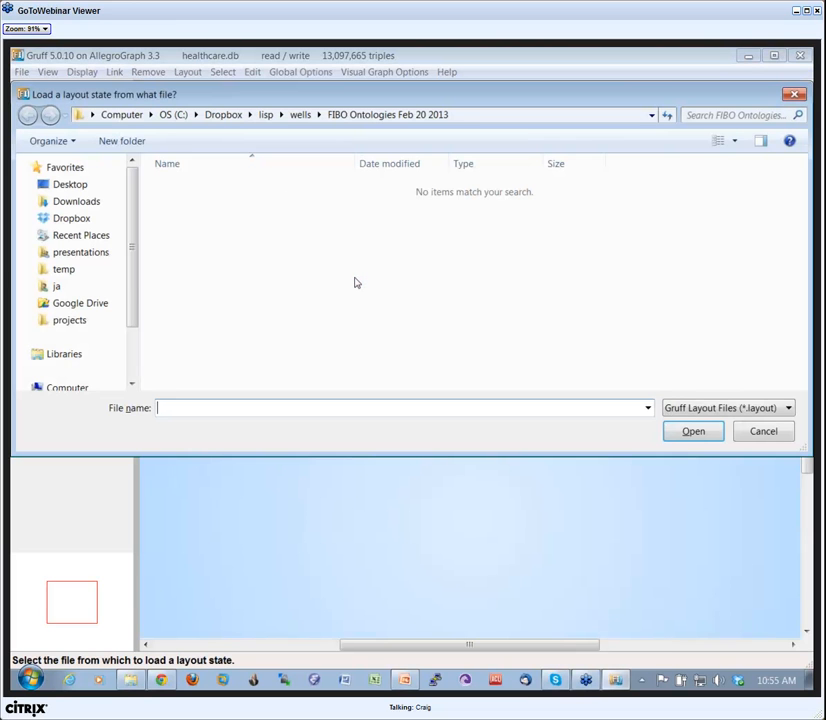
pyautogui.click(266, 115)
pyautogui.moveTo(805, 370); pyautogui.dragTo(805, 333)
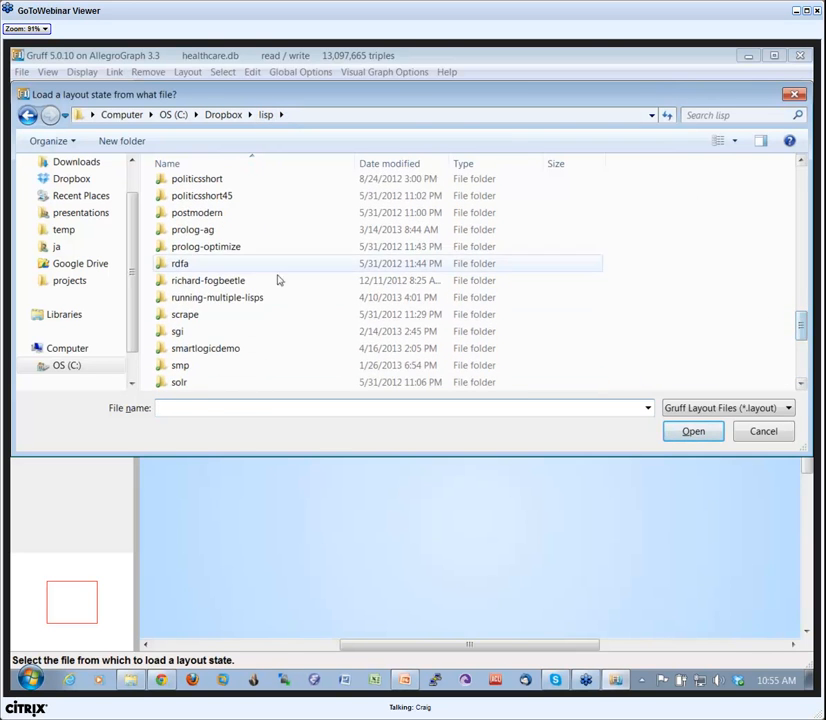
pyautogui.doubleClick(170, 346)
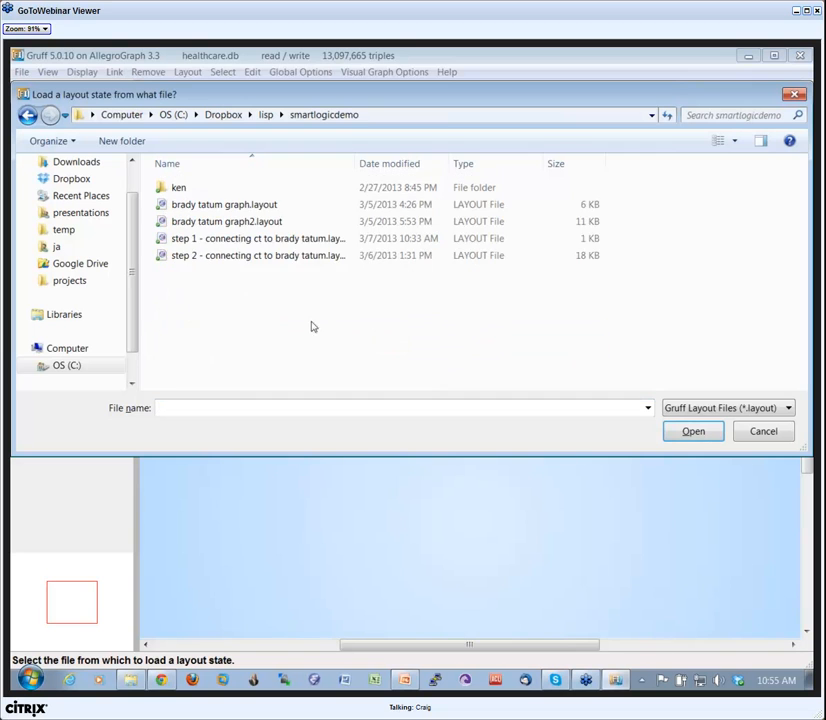
pyautogui.click(162, 221)
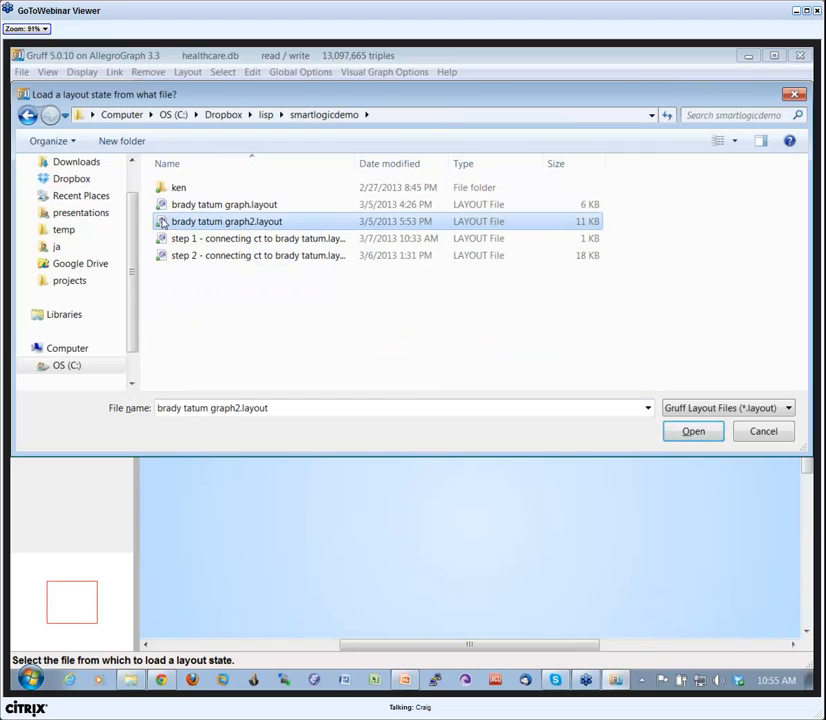
pyautogui.press('Up')
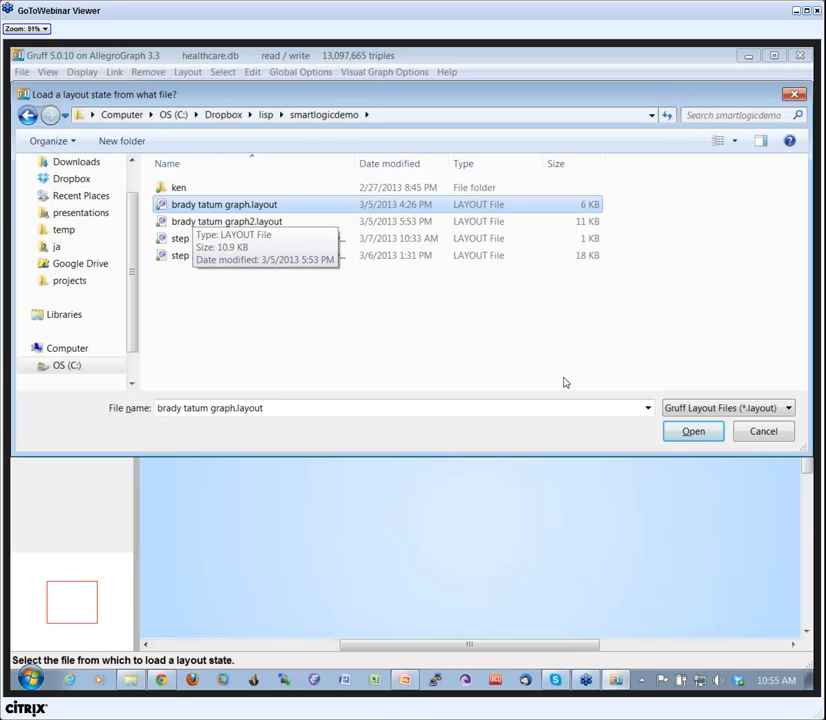
pyautogui.click(689, 433)
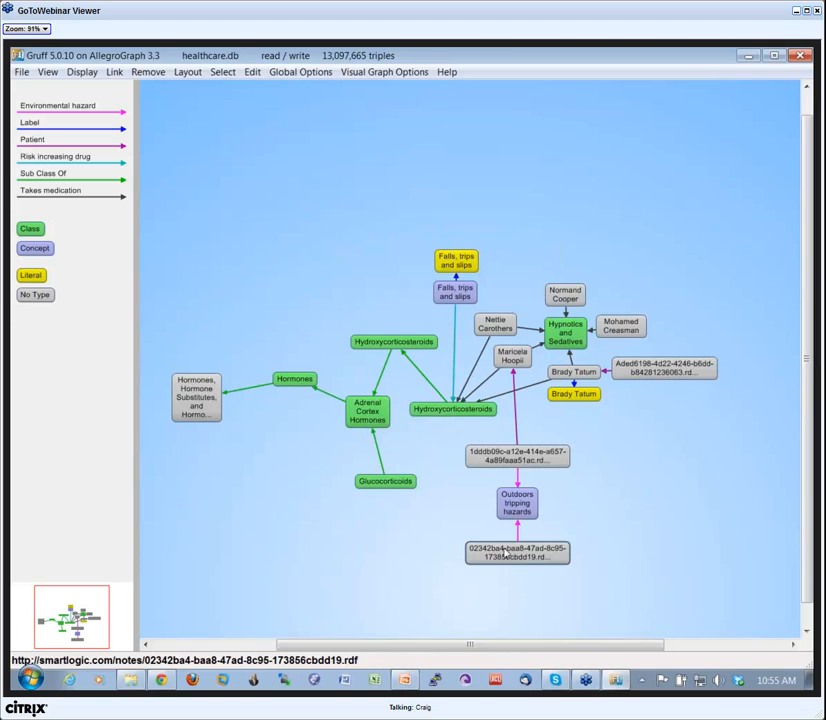
# Spread out the Outdoors tripping hazards node, its two linked note nodes and the patient's yellow label node.
pyautogui.moveTo(518, 503); pyautogui.dragTo(594, 503)
pyautogui.moveTo(549, 460); pyautogui.dragTo(618, 450)
pyautogui.moveTo(538, 555); pyautogui.dragTo(511, 557)
pyautogui.moveTo(601, 520); pyautogui.dragTo(579, 530)
pyautogui.moveTo(583, 463); pyautogui.dragTo(597, 463)
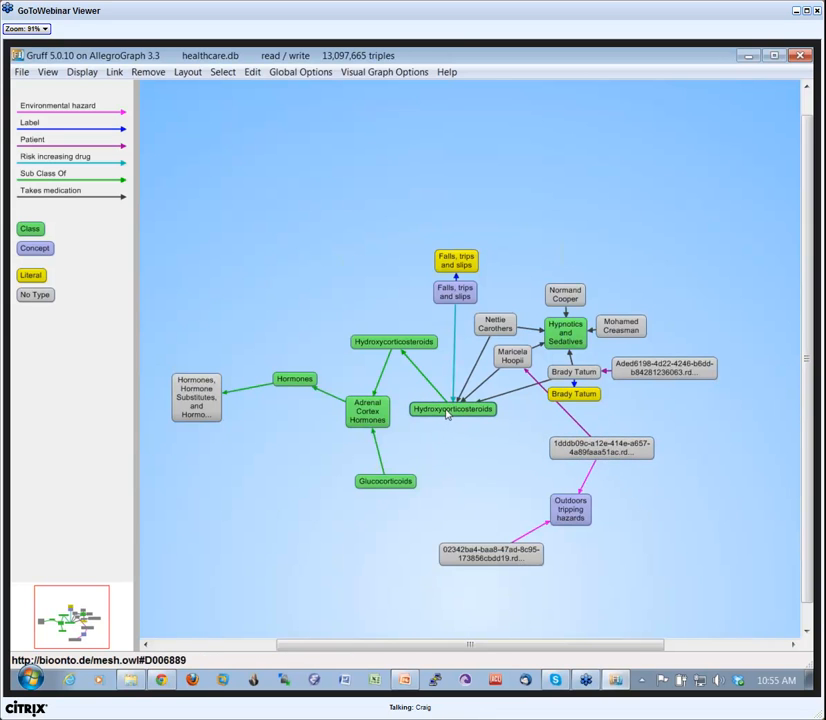
pyautogui.moveTo(580, 393); pyautogui.dragTo(617, 412)
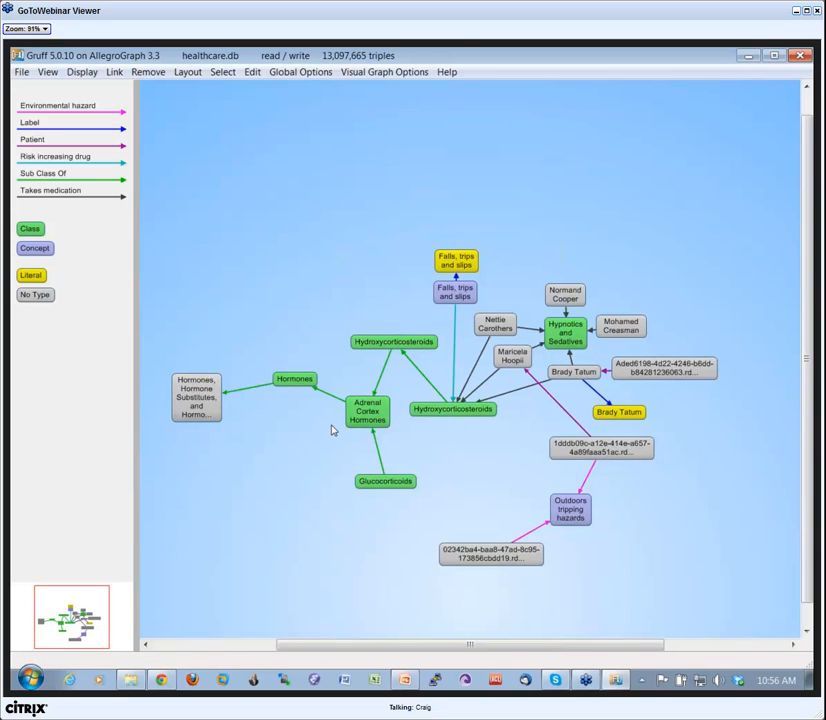
# Load the patient's graph2 layout from the smartlogicdemo folder and reposition two patient nodes around Hypnotics and Sedatives.
pyautogui.hotkey('ctrl', 'l')
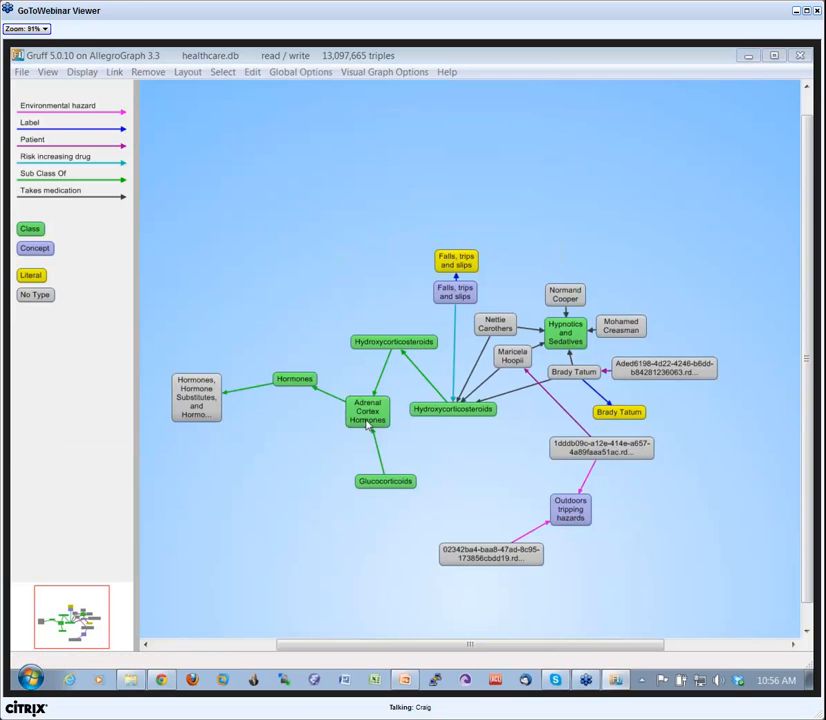
pyautogui.click(222, 221)
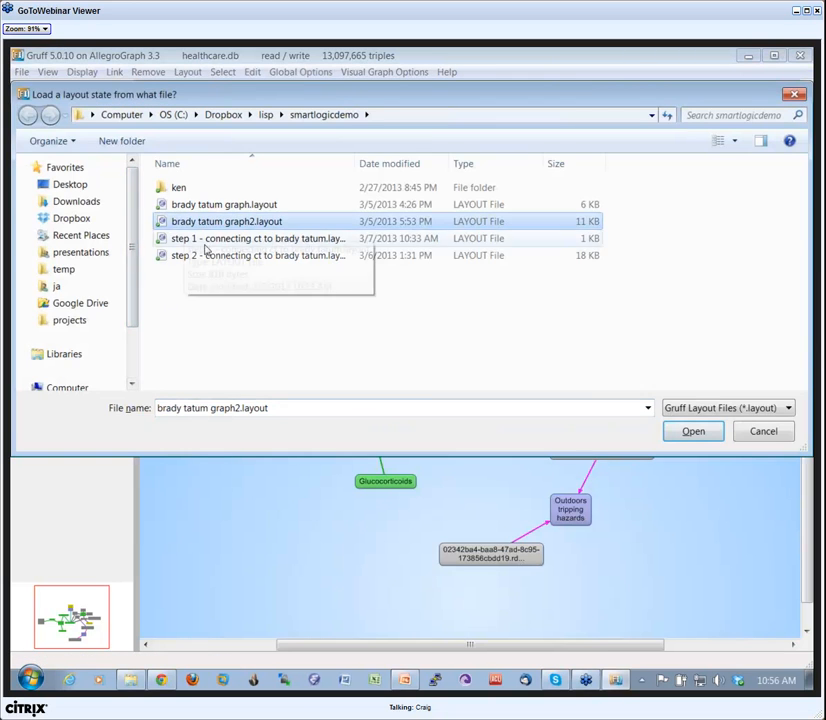
pyautogui.click(690, 431)
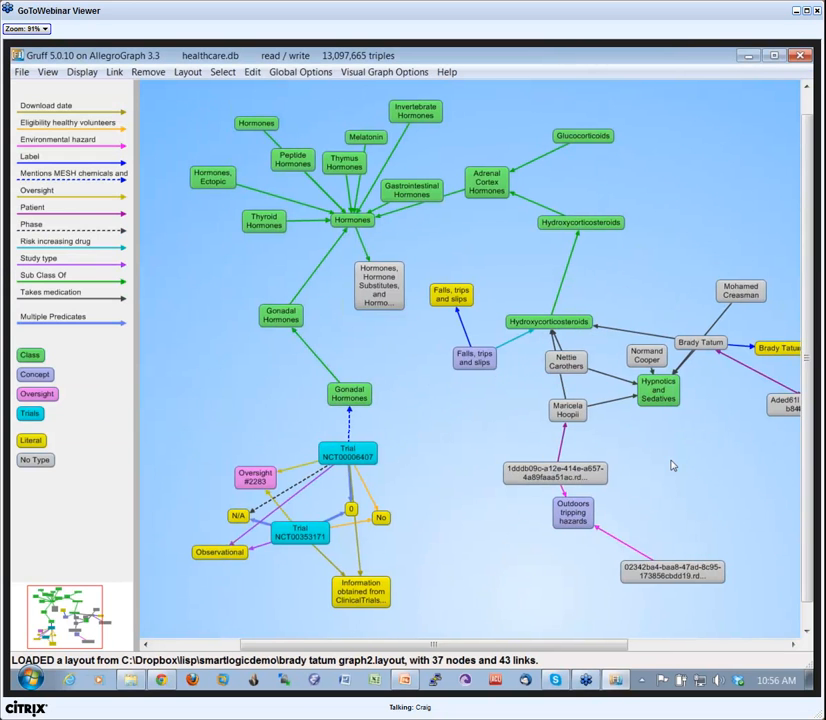
pyautogui.moveTo(677, 354)
pyautogui.mouseDown()
pyautogui.moveTo(682, 341)
pyautogui.moveTo(686, 350)
pyautogui.mouseUp()
pyautogui.moveTo(554, 375); pyautogui.dragTo(586, 384)
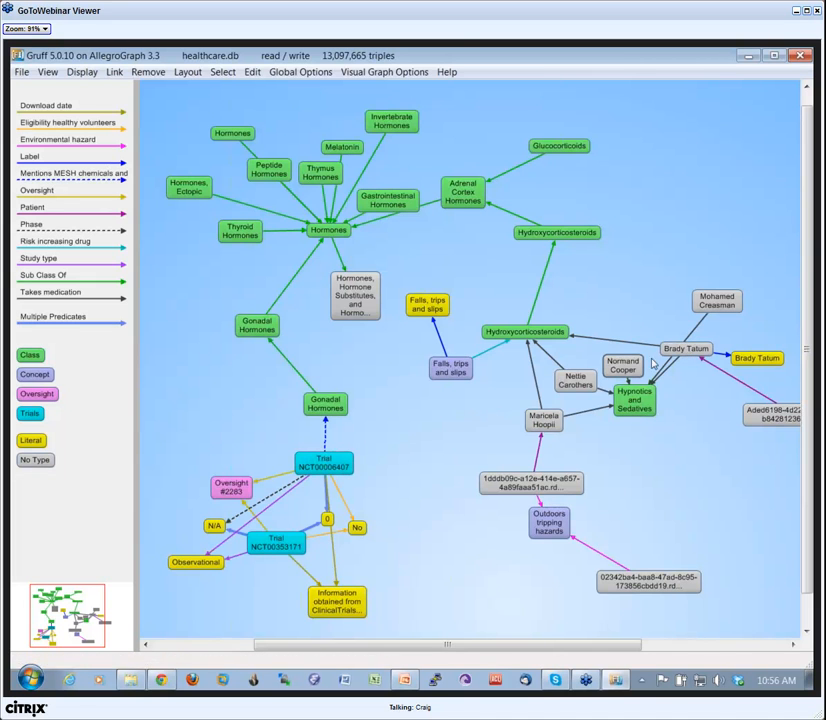
# Load the step 1 layout for connecting the clinical trial to the patient from the smartlogicdemo folder.
pyautogui.hotkey('ctrl', 'l')
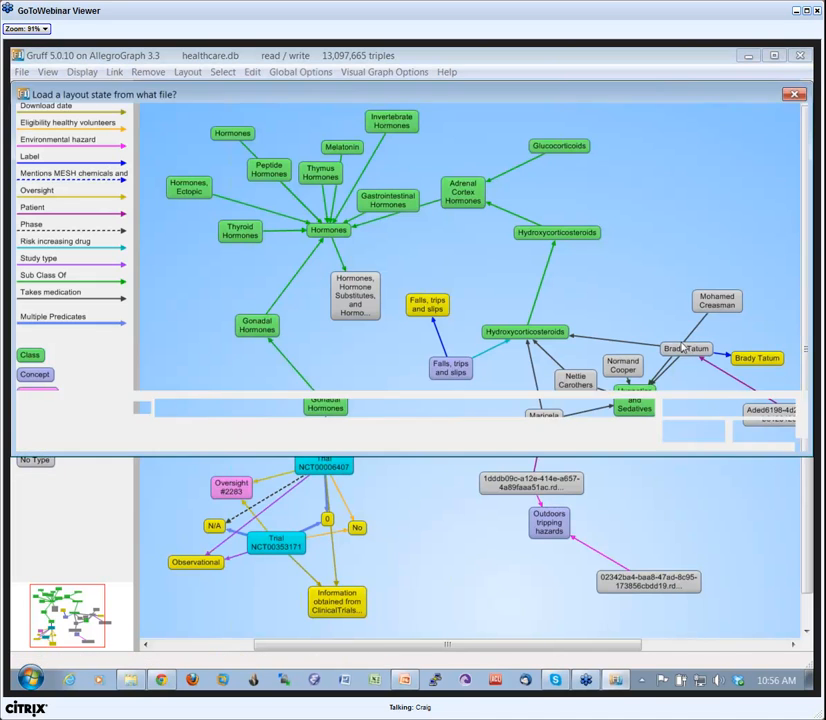
pyautogui.click(250, 239)
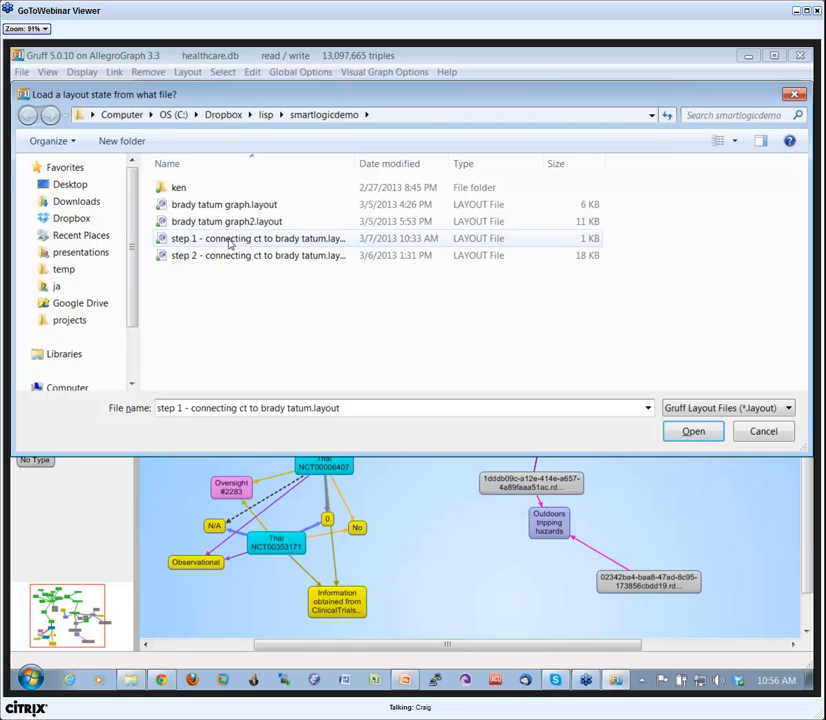
pyautogui.click(692, 431)
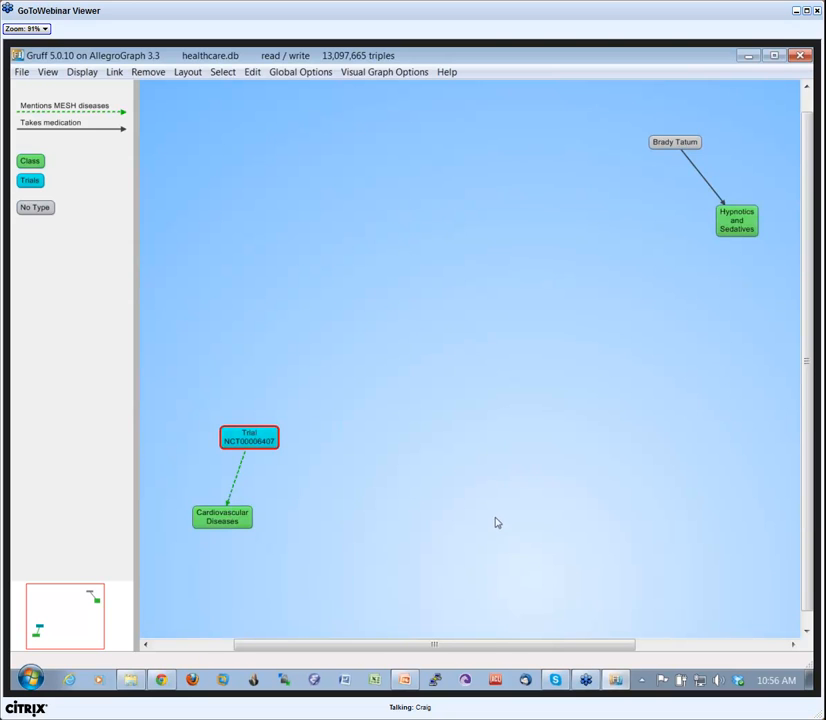
# Set the current predicates to Discusses-drug, Discusses-side-effect, Discusses-target, the Mentions MESH predicates and Sub Class Of.
pyautogui.press('p')
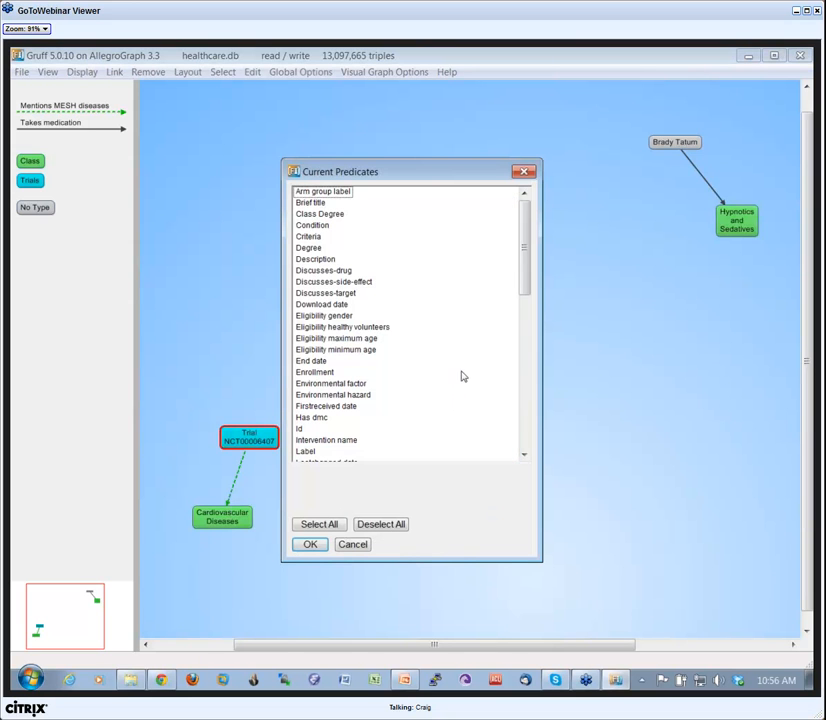
pyautogui.moveTo(316, 270); pyautogui.dragTo(325, 293)
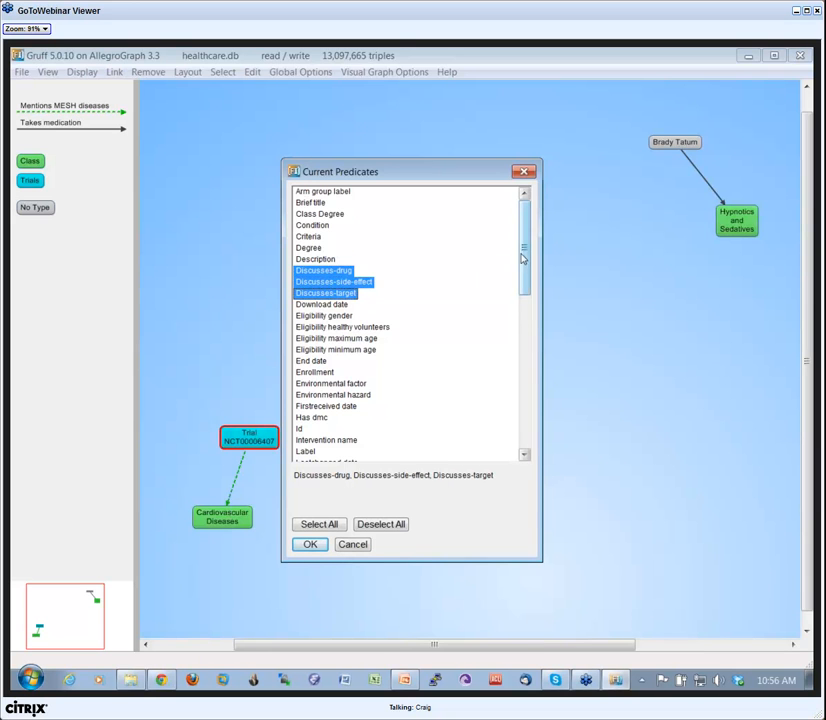
pyautogui.scroll(-8, 524, 270)
pyautogui.moveTo(343, 228); pyautogui.dragTo(346, 284)
pyautogui.click(346, 284)
pyautogui.keyDown('ctrl'); pyautogui.keyDown('shift'); pyautogui.click(351, 294); pyautogui.keyUp('shift'); pyautogui.keyUp('ctrl')
pyautogui.keyDown('ctrl'); pyautogui.keyDown('shift'); pyautogui.click(424, 317); pyautogui.keyUp('shift'); pyautogui.keyUp('ctrl')
pyautogui.moveTo(525, 345); pyautogui.dragTo(529, 408)
pyautogui.keyDown('ctrl'); pyautogui.click(318, 398); pyautogui.keyUp('ctrl')
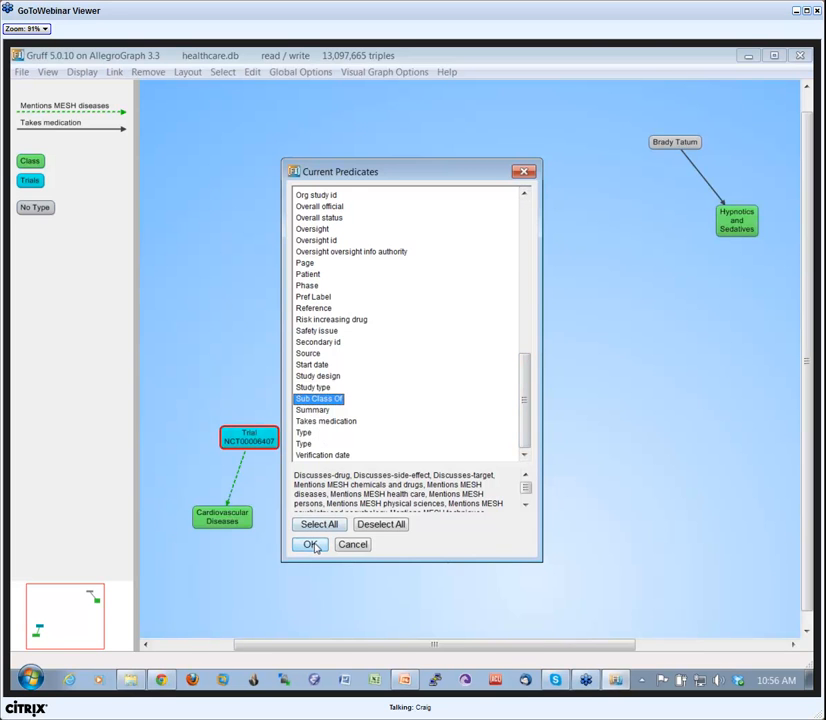
pyautogui.click(310, 545)
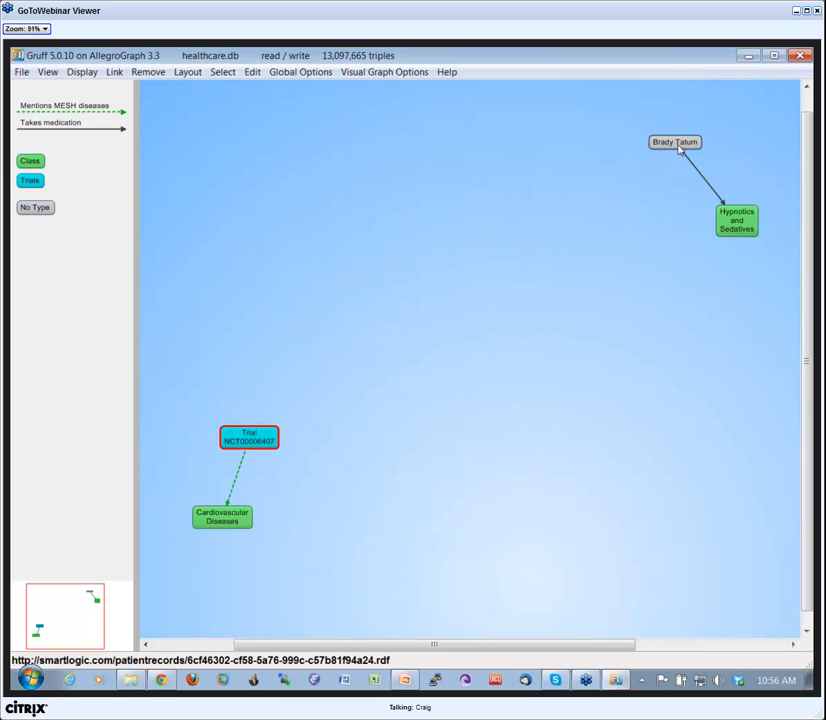
# Find paths between Trial NCT00006407 and Hypnotics and Sedatives, and reposition the Propofol and Trial NCT00228267 nodes.
pyautogui.press('p')
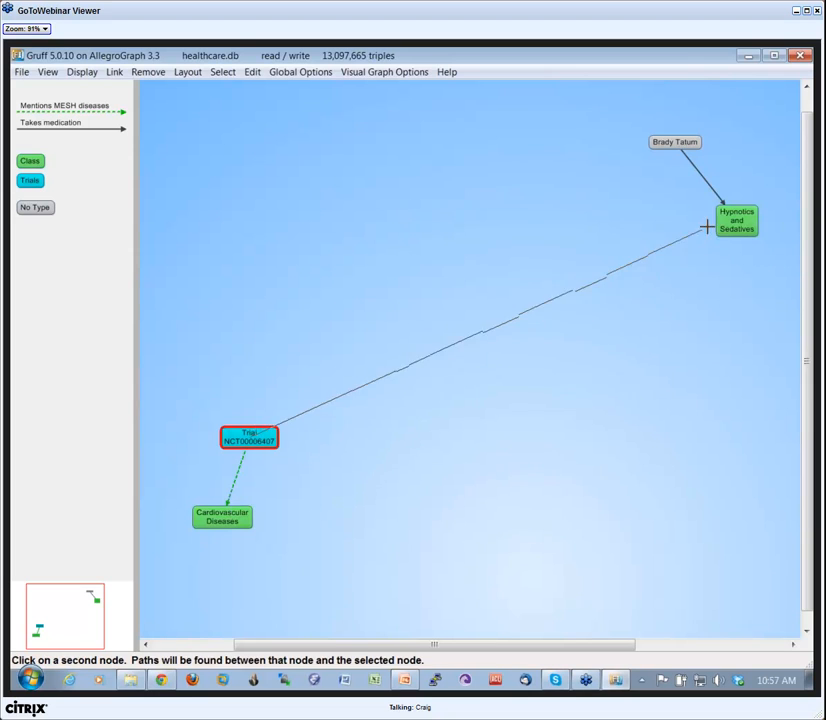
pyautogui.click(728, 226)
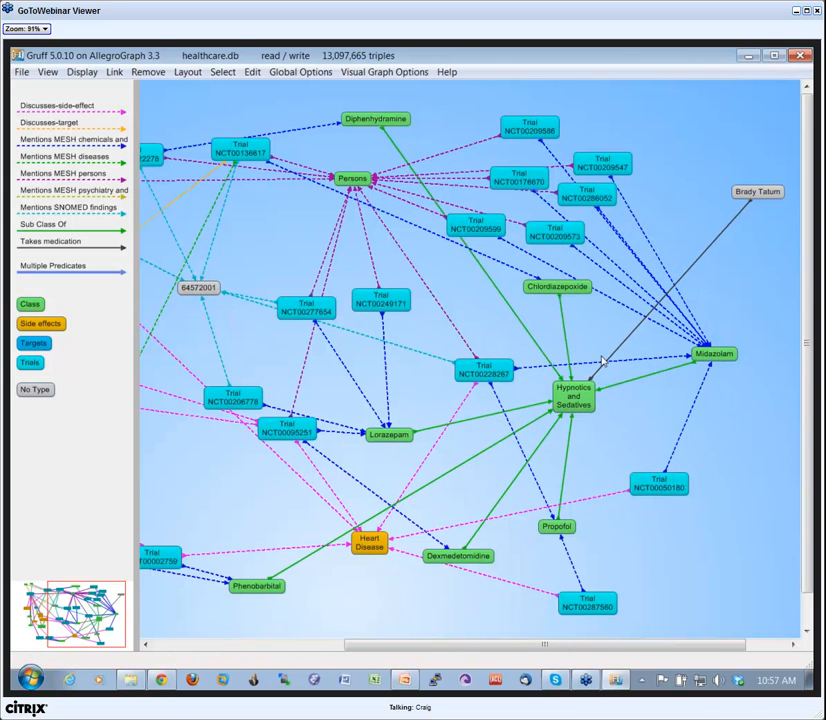
pyautogui.moveTo(556, 524); pyautogui.dragTo(584, 459)
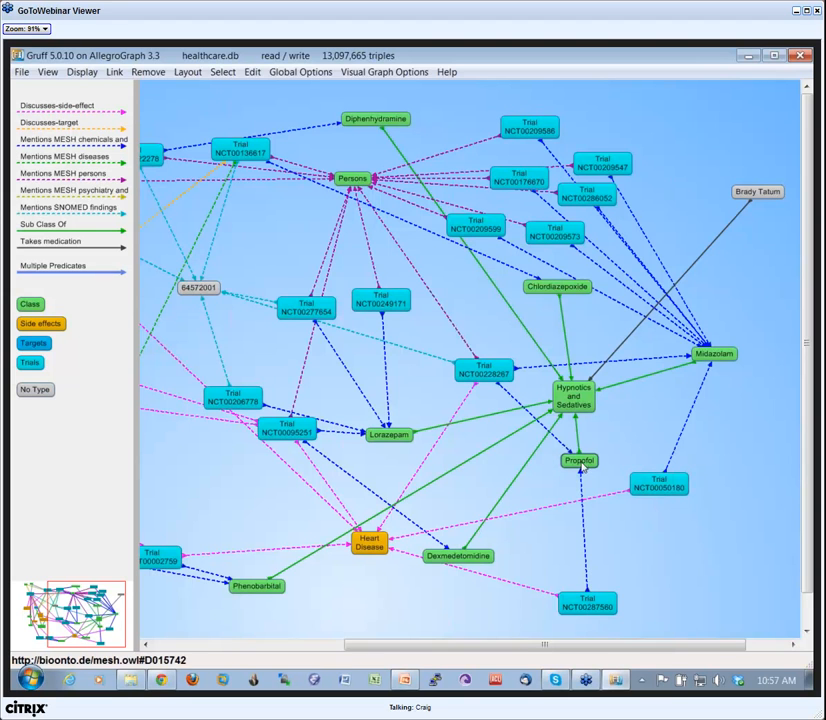
pyautogui.moveTo(489, 372); pyautogui.dragTo(474, 379)
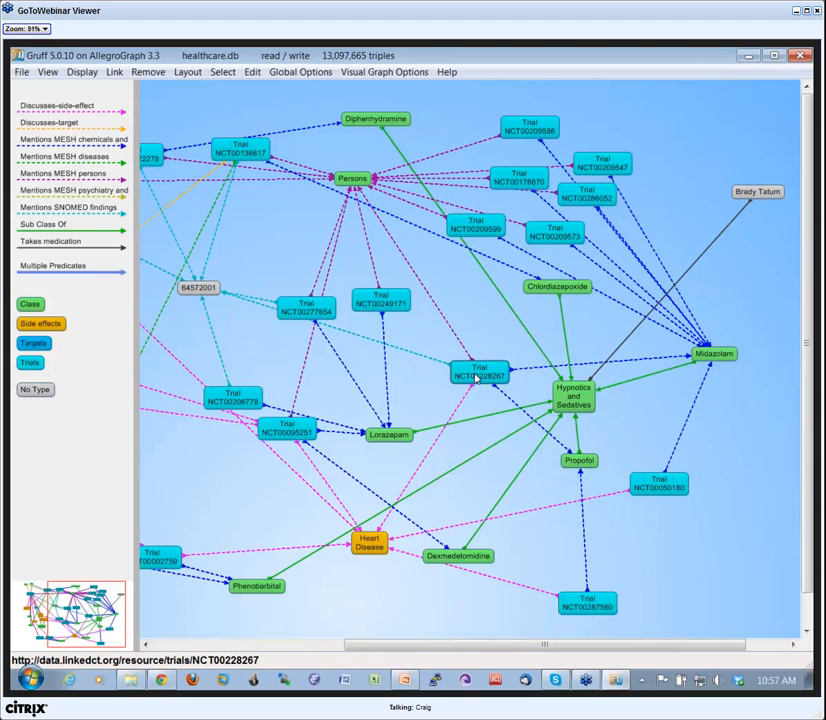
# Highlight the patient, Hypnotics and Sedatives, Propofol, Trial NCT00228267 and Heart Disease nodes and turn them into a graphical query.
pyautogui.click(751, 196)
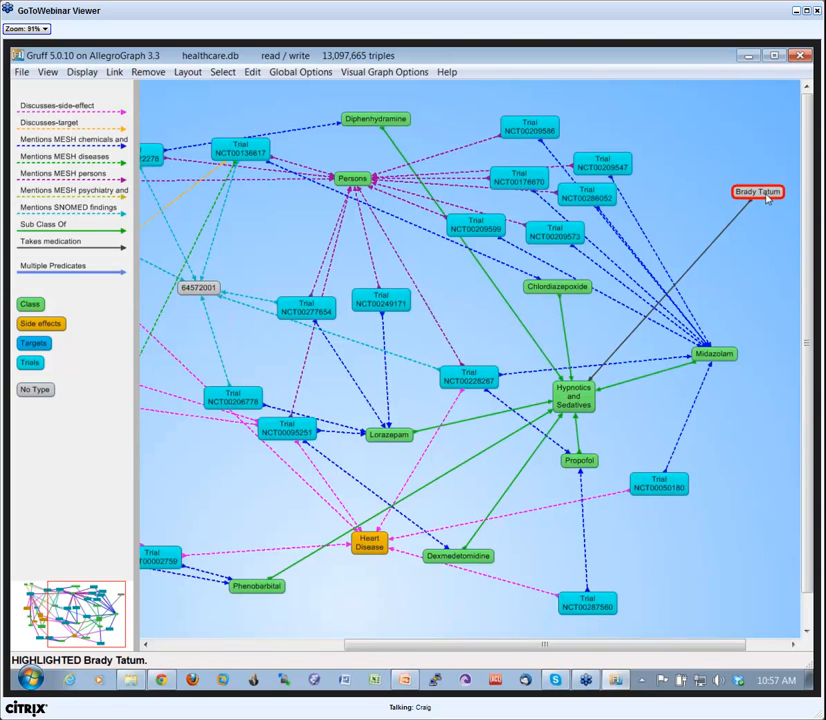
pyautogui.click(583, 408)
pyautogui.click(579, 462)
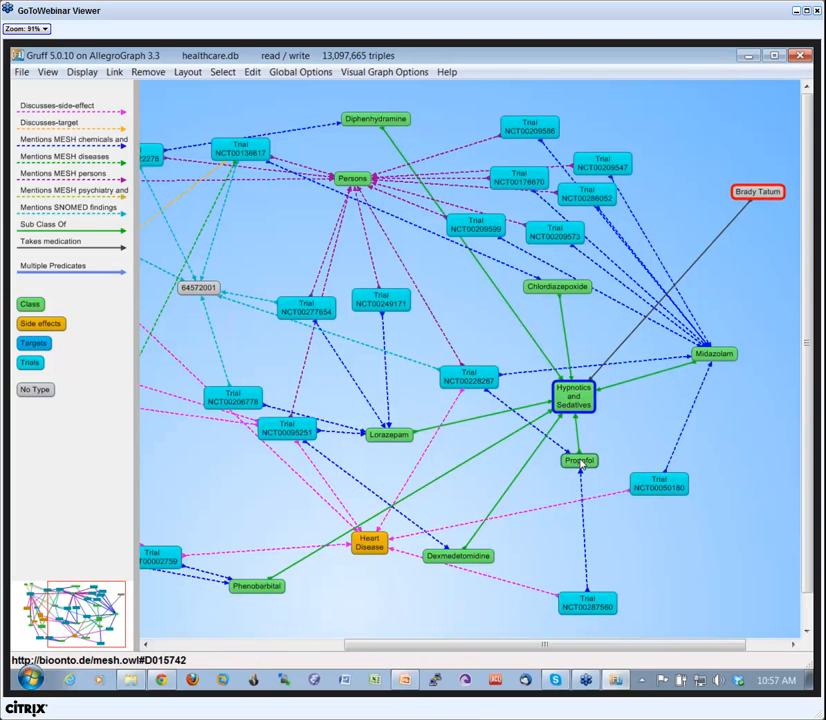
pyautogui.click(468, 383)
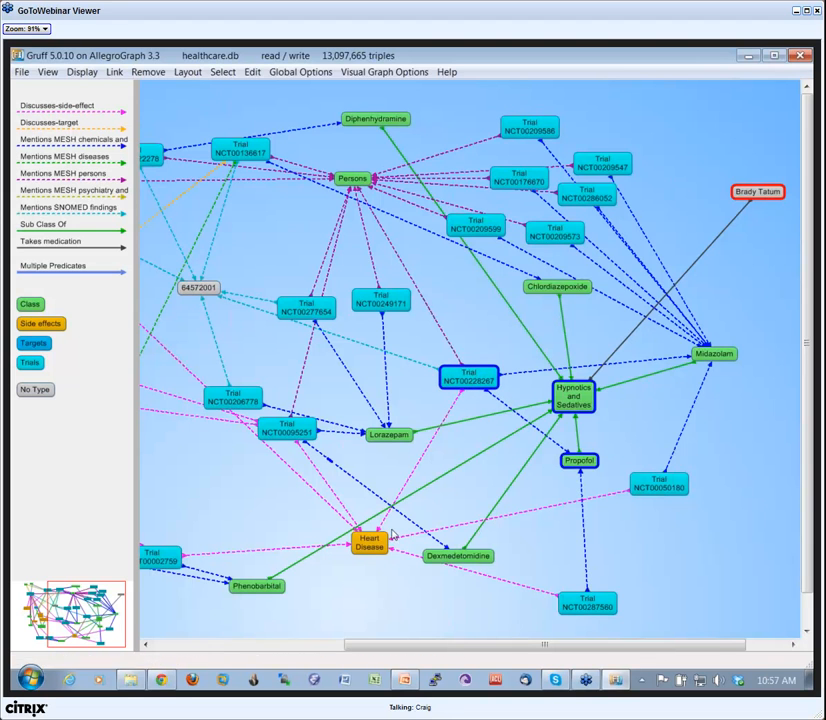
pyautogui.click(369, 541)
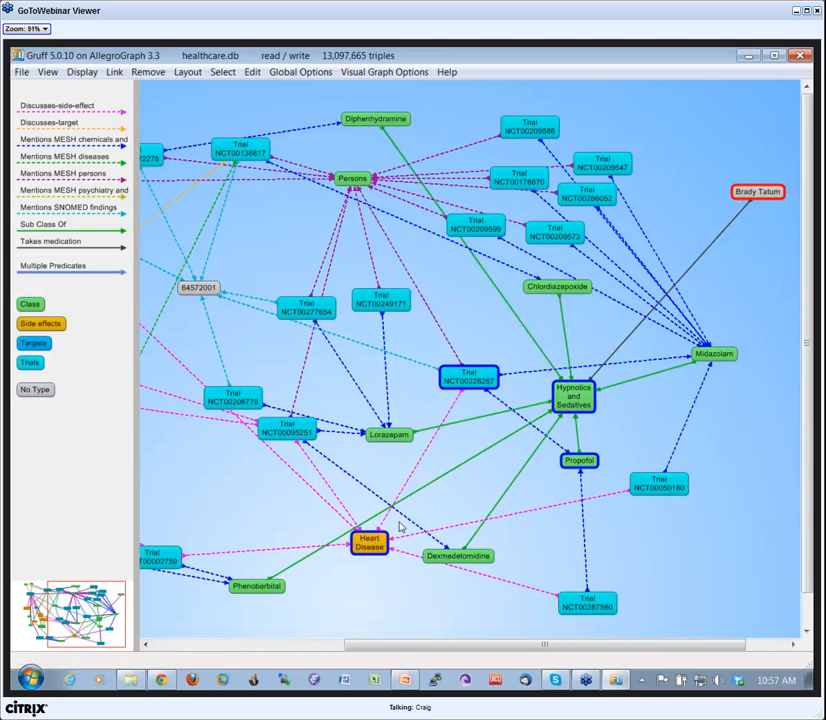
pyautogui.press('q')
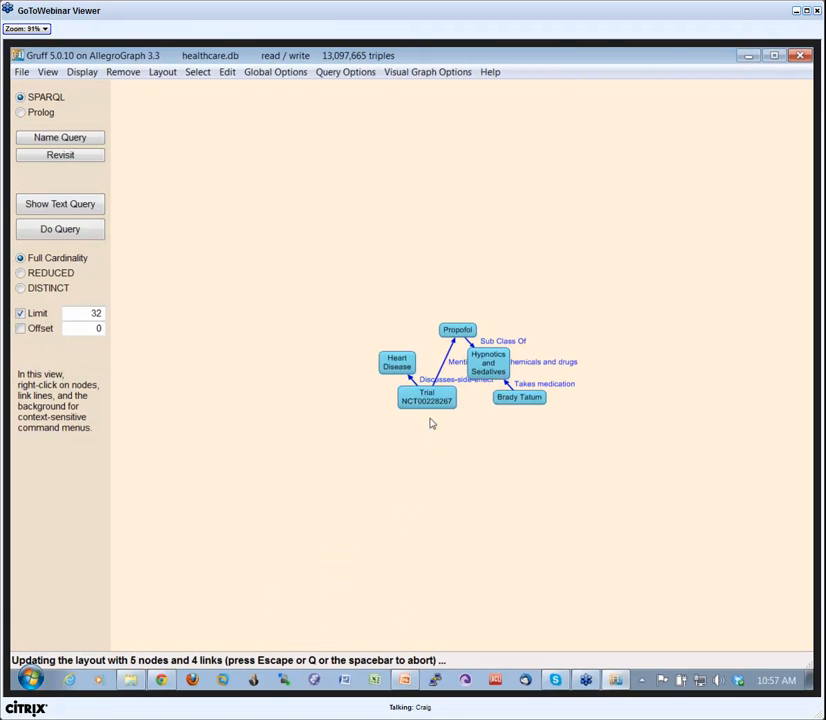
# Spread out the query diagram by moving the patient node and the Hypnotics and Sedatives node away from the others.
pyautogui.moveTo(521, 397); pyautogui.dragTo(592, 460)
pyautogui.moveTo(484, 363); pyautogui.dragTo(598, 356)
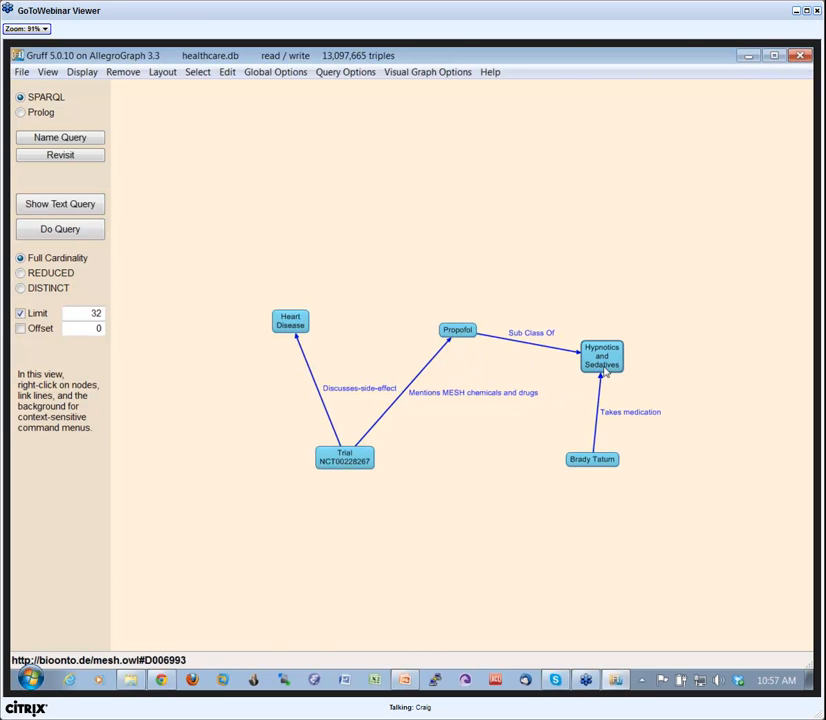
pyautogui.moveTo(612, 363); pyautogui.dragTo(609, 368)
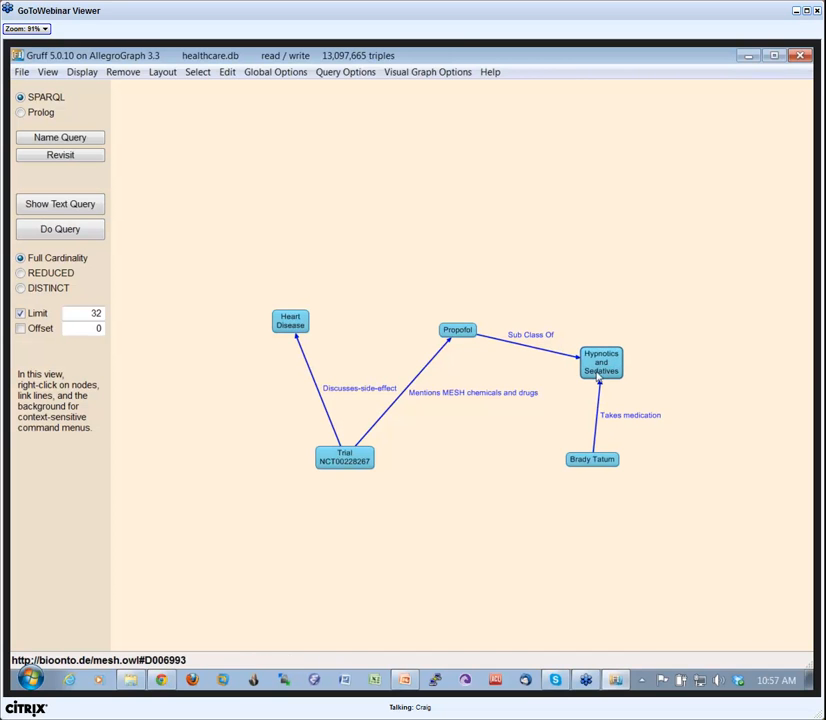
# Convert the Propofol query node to a variable node named drug.
pyautogui.rightClick(459, 332)
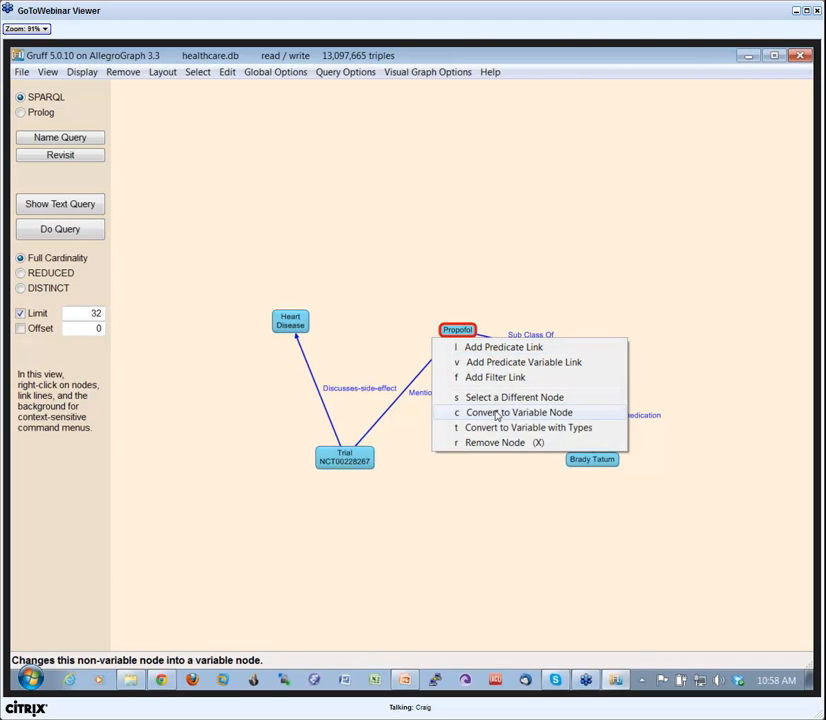
pyautogui.click(497, 413)
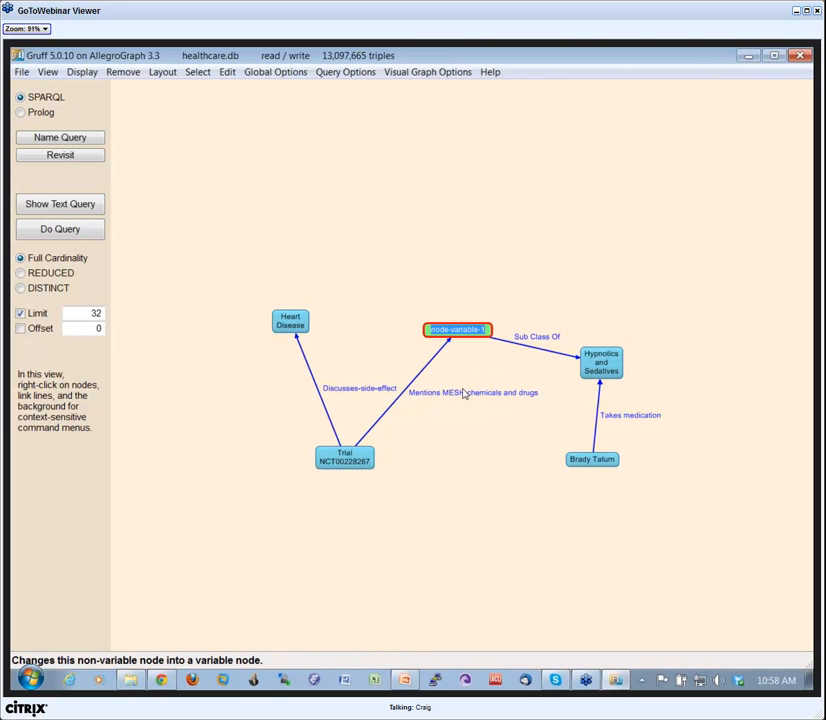
pyautogui.write('drug')
pyautogui.press('Return')
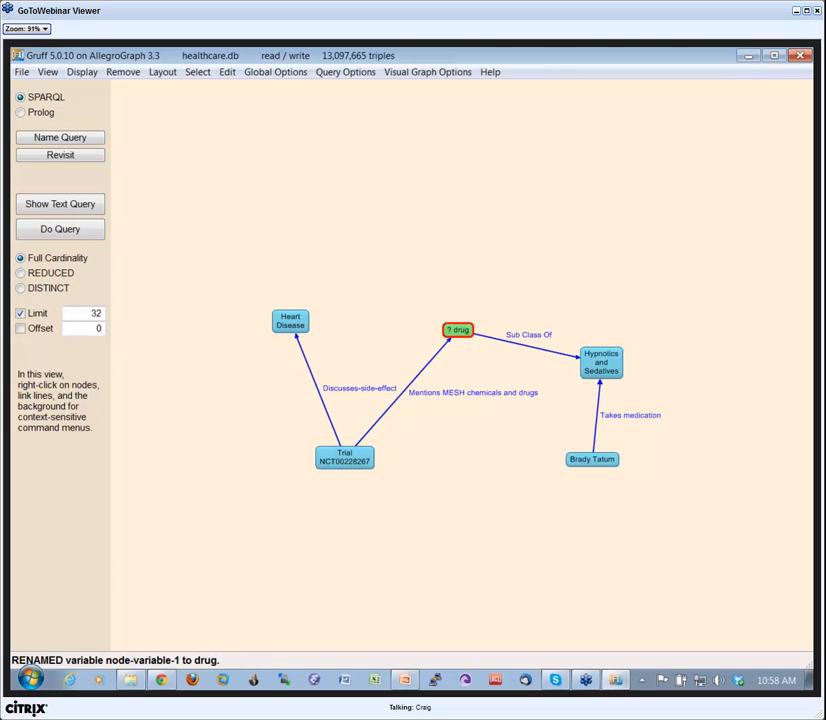
# Convert the Trial NCT00228267 query node to a new node variable named ct.
pyautogui.rightClick(343, 465)
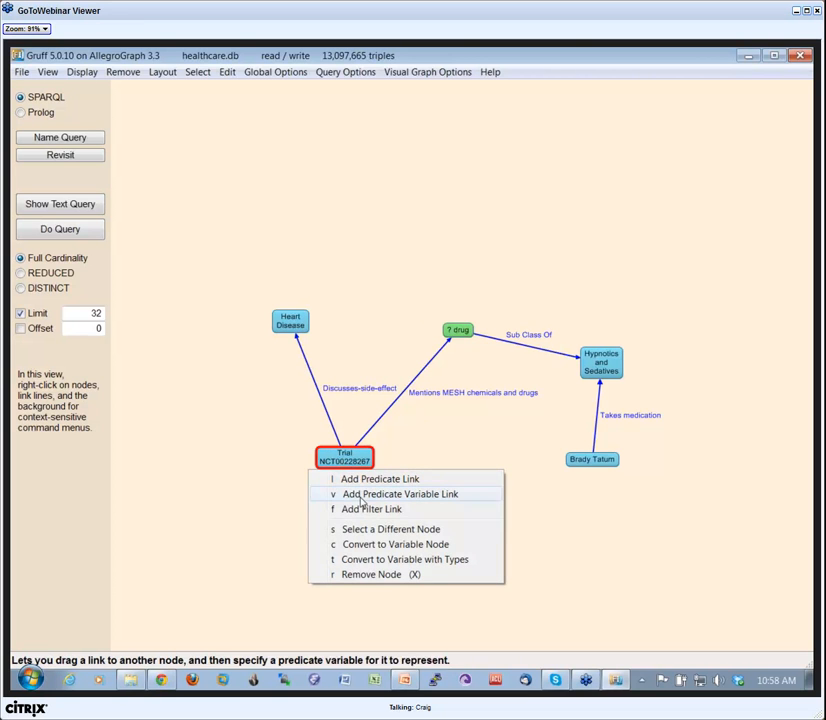
pyautogui.click(378, 544)
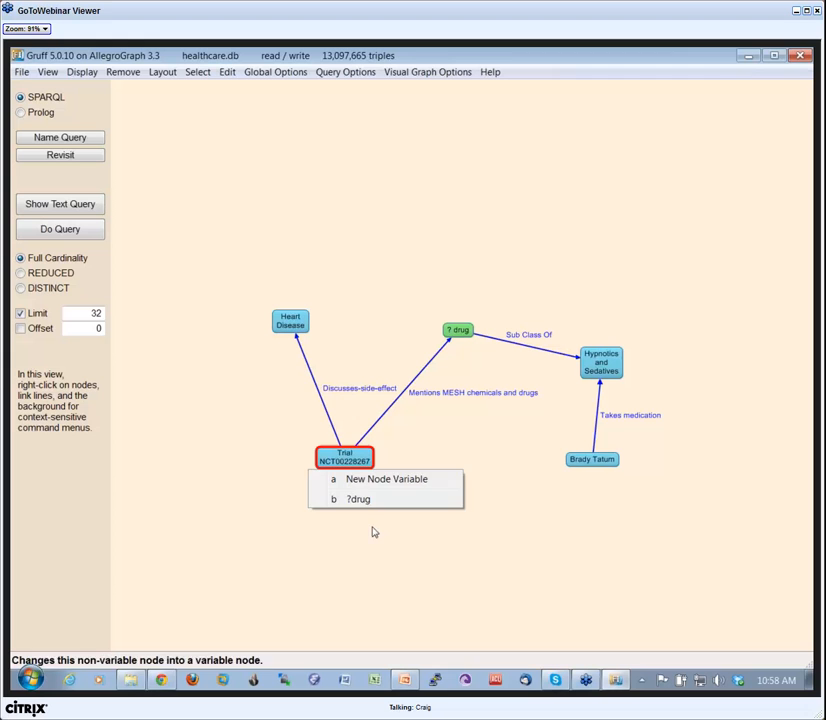
pyautogui.click(367, 480)
pyautogui.write('ct')
pyautogui.press('Return')
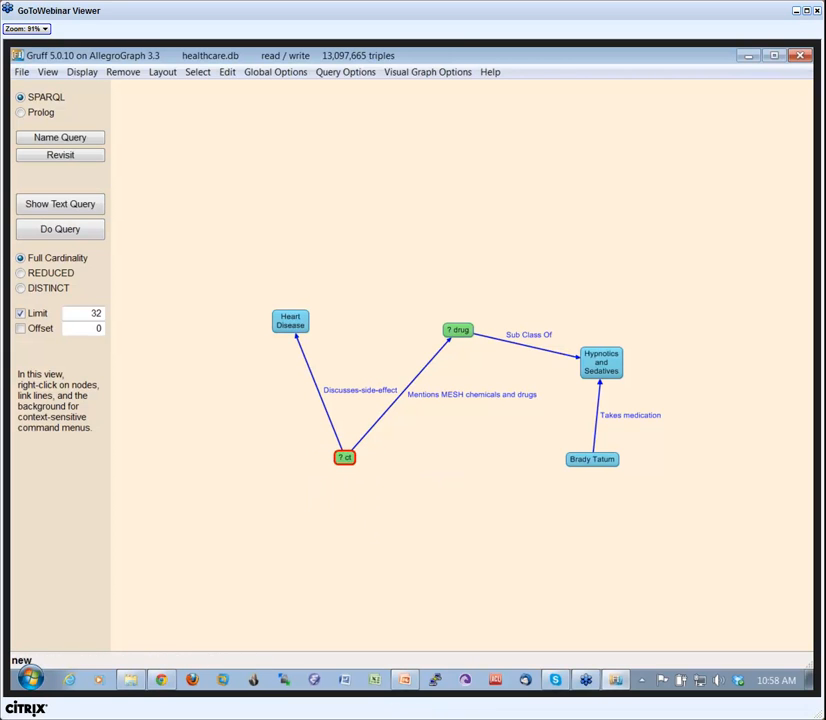
# Move the Heart Disease query node aside and convert it to a new node variable named se.
pyautogui.moveTo(308, 330); pyautogui.dragTo(278, 353)
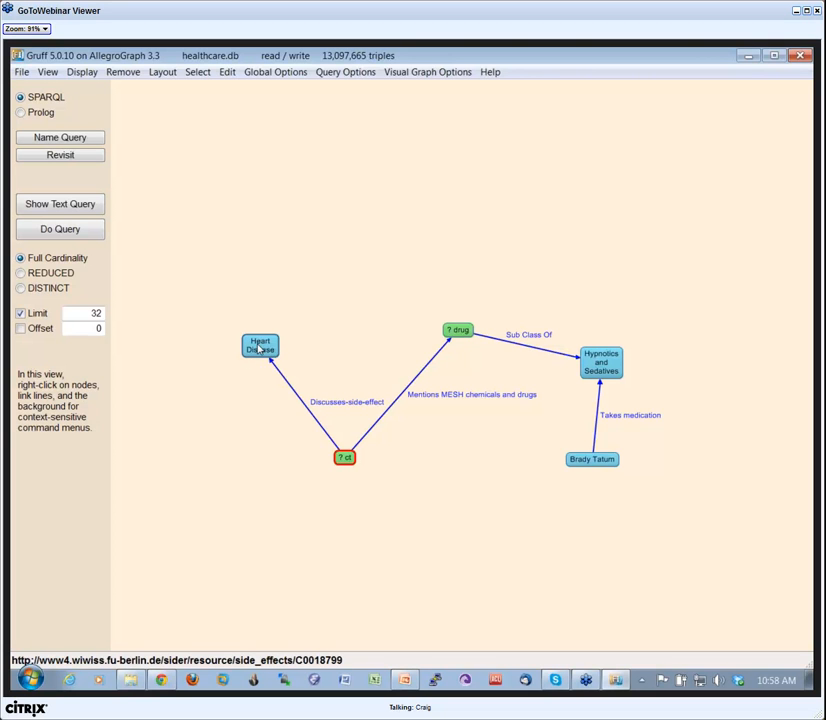
pyautogui.rightClick(260, 347)
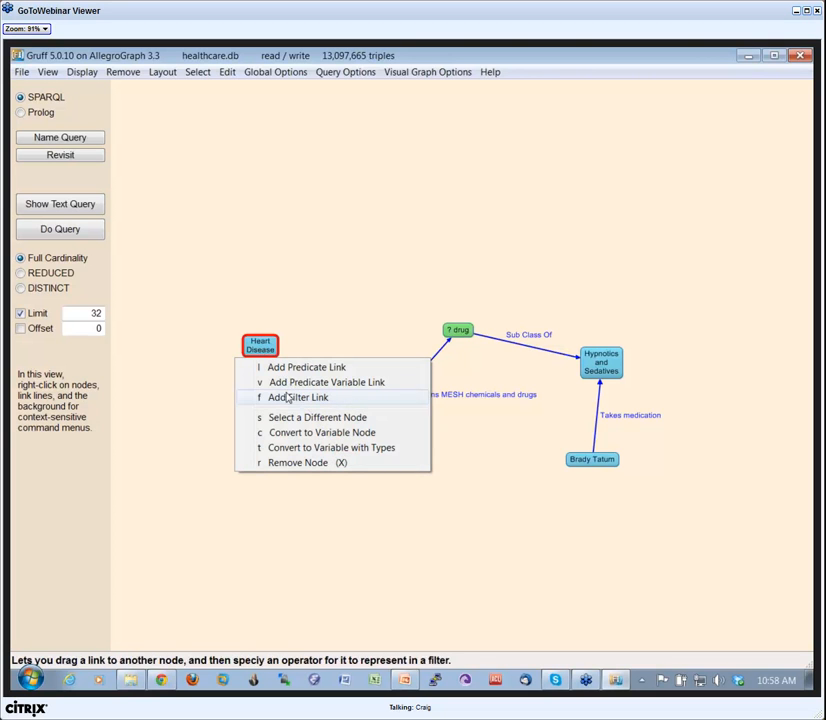
pyautogui.click(308, 433)
pyautogui.click(288, 368)
pyautogui.write('s')
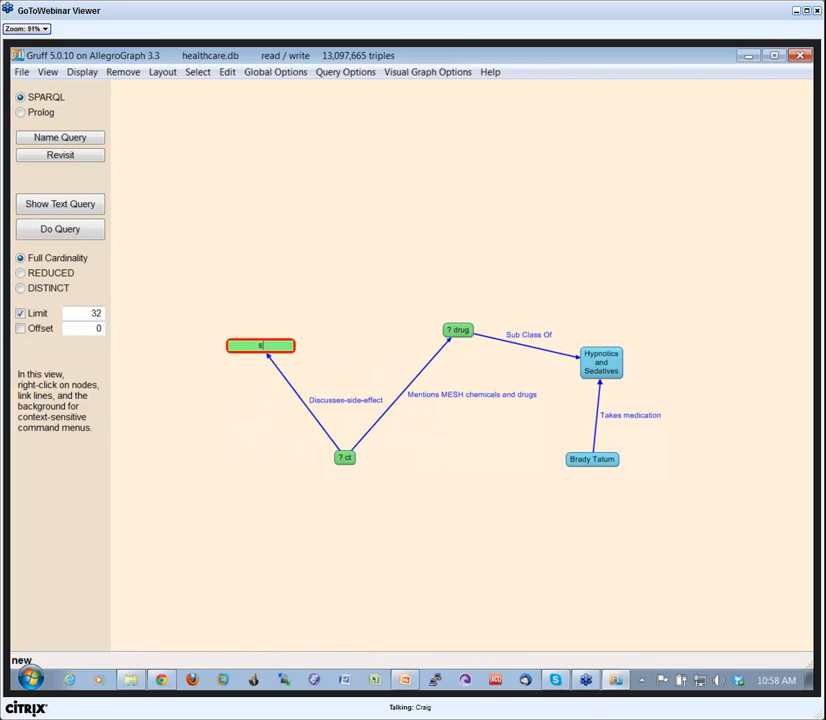
pyautogui.write('e')
pyautogui.press('Return')
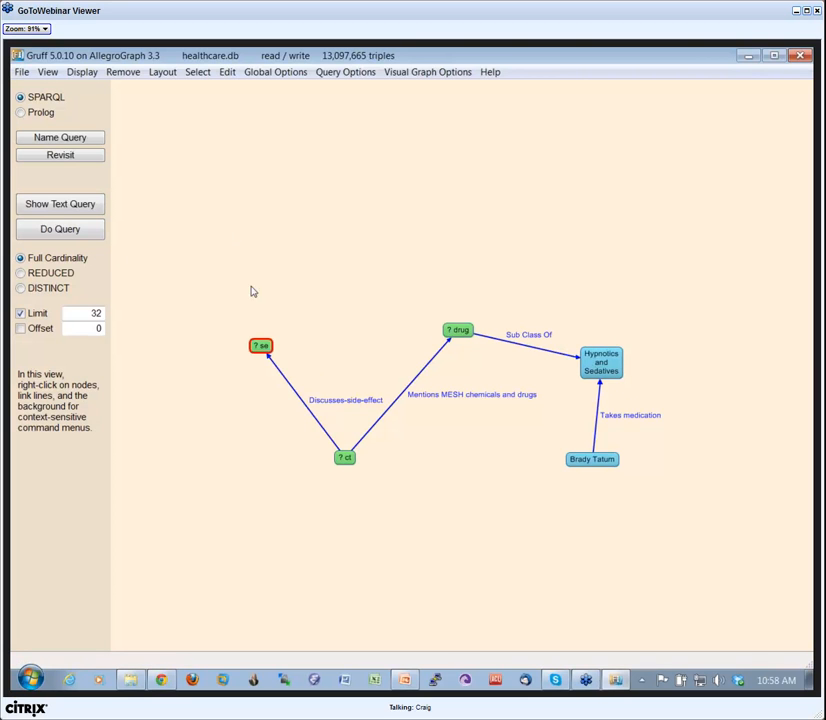
# Shift the patient node slightly in the query diagram and run the graphical query.
pyautogui.moveTo(590, 465); pyautogui.dragTo(604, 478)
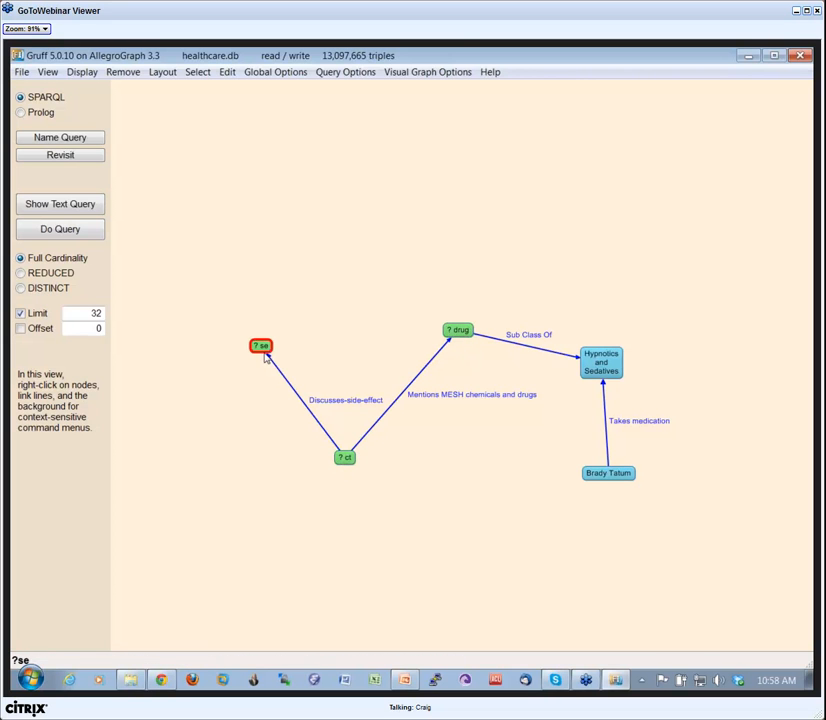
pyautogui.click(98, 232)
pyautogui.click(59, 231)
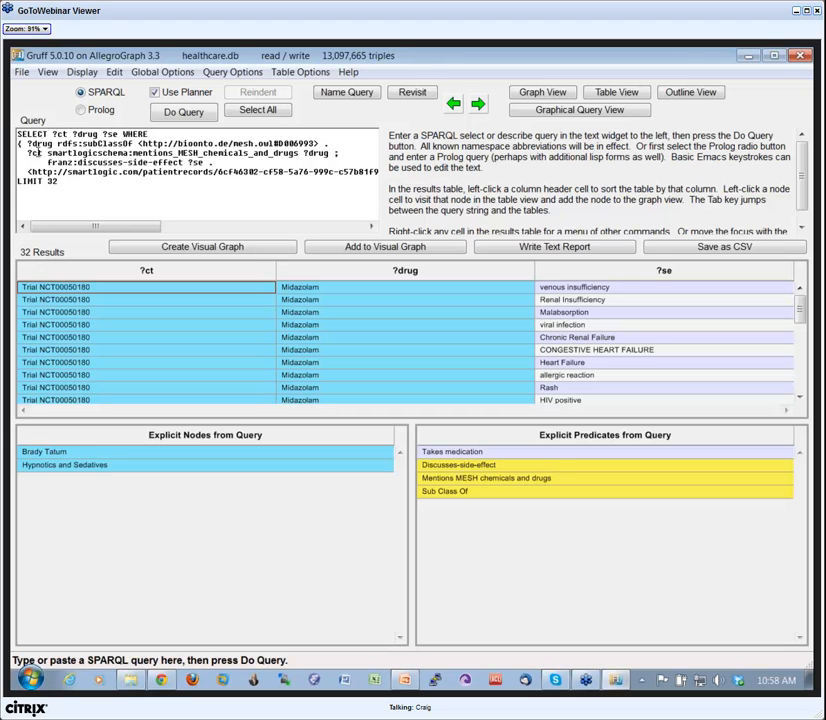
# Switch back to the graph view to review the highlighted path from the patient to Heart Disease.
pyautogui.moveTo(64, 189)
pyautogui.mouseDown()
pyautogui.moveTo(40, 128)
pyautogui.moveTo(50, 162)
pyautogui.moveTo(70, 185)
pyautogui.mouseUp()
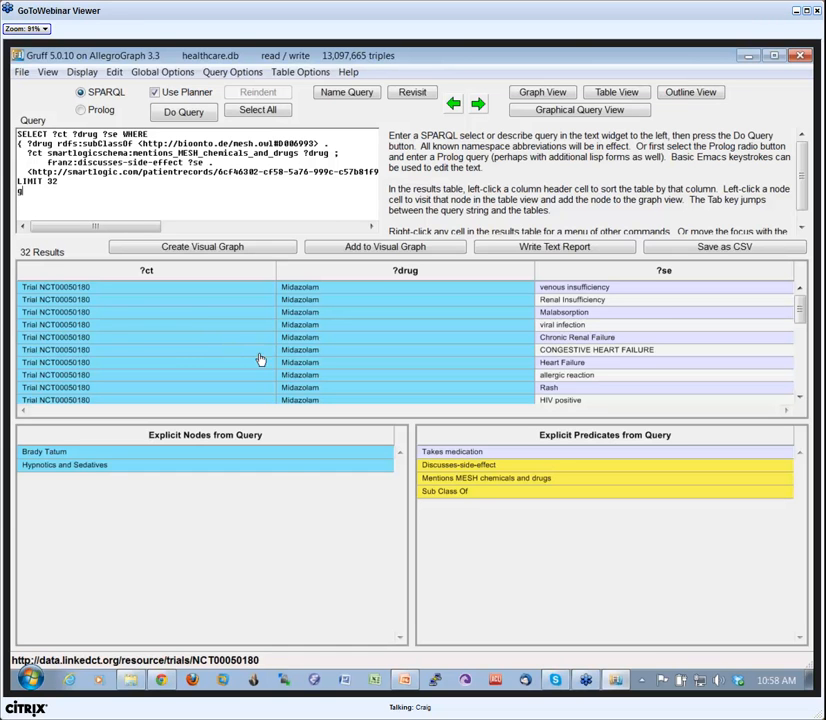
pyautogui.click(287, 491)
pyautogui.press('g')
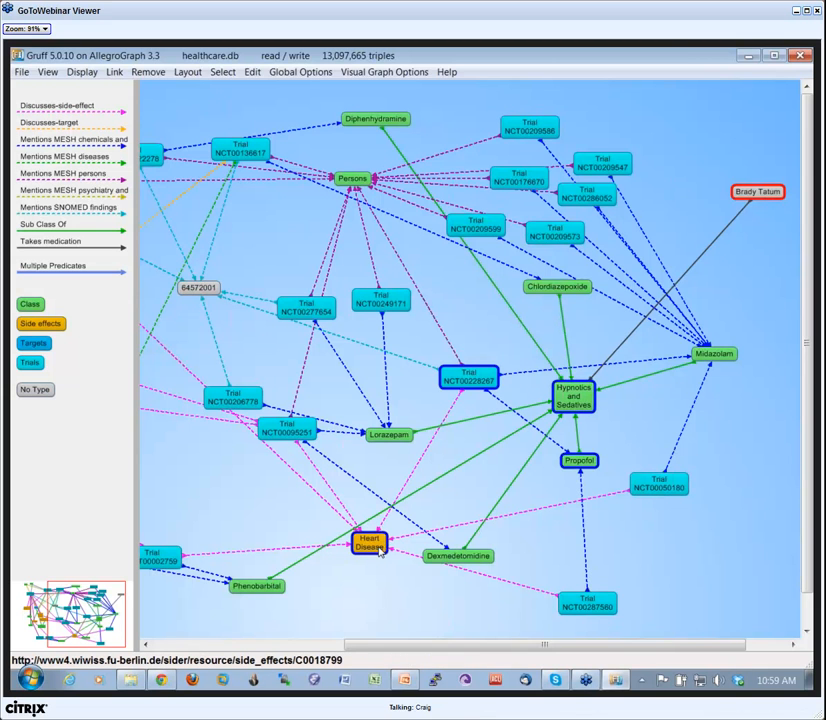
# Rerun the graphical query with the limit of 32 and create a visual graph from its results.
pyautogui.press('q')
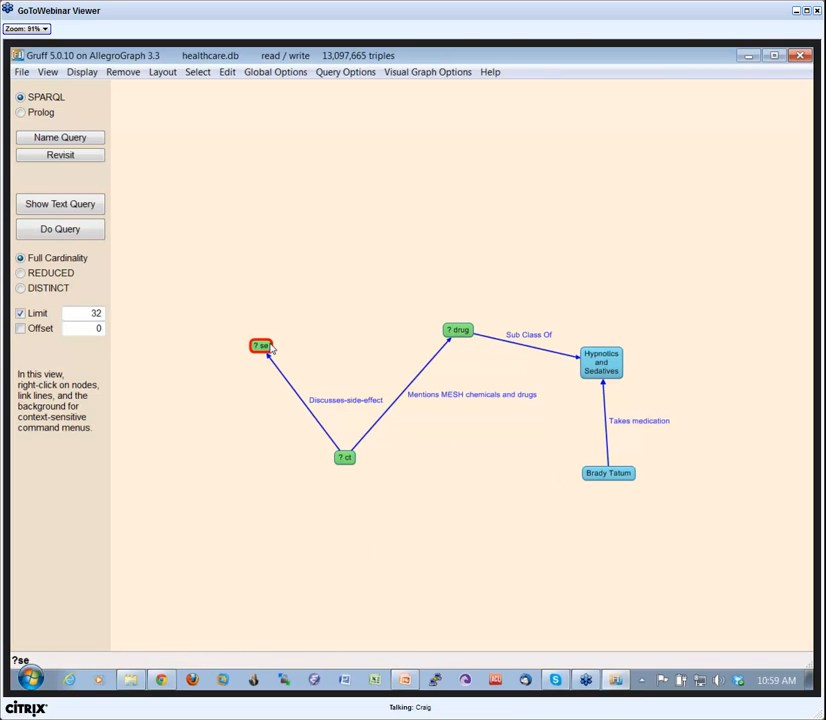
pyautogui.click(58, 231)
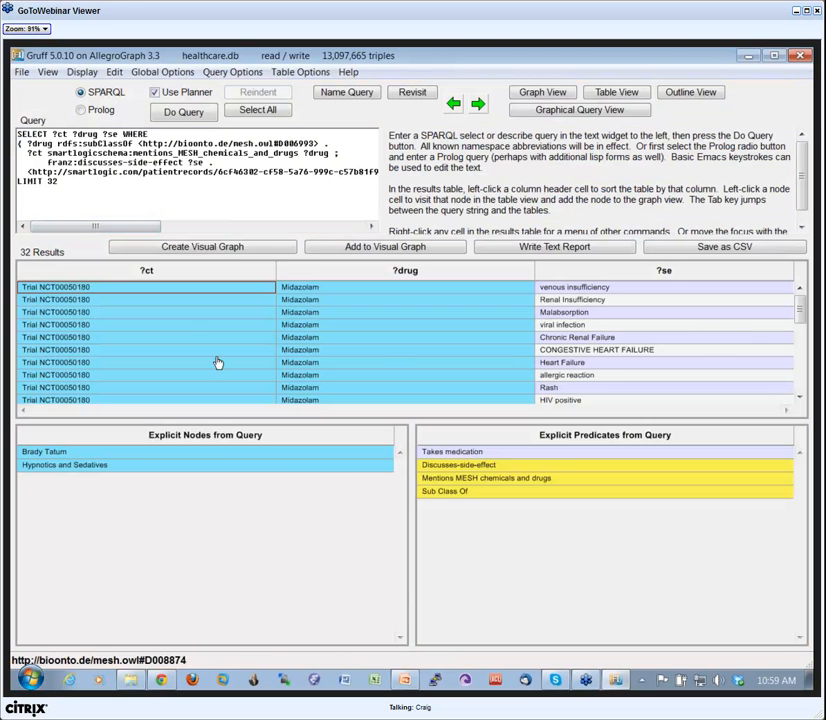
pyautogui.click(250, 246)
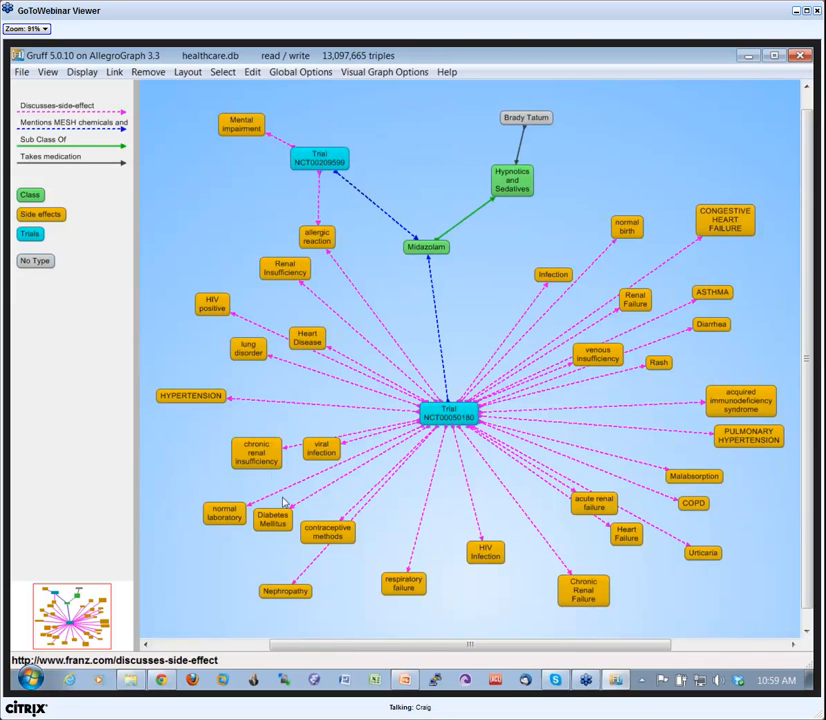
# Reposition the Trial NCT00050180 node and the contraceptive methods node to separate their side-effect links.
pyautogui.moveTo(458, 407); pyautogui.dragTo(472, 371)
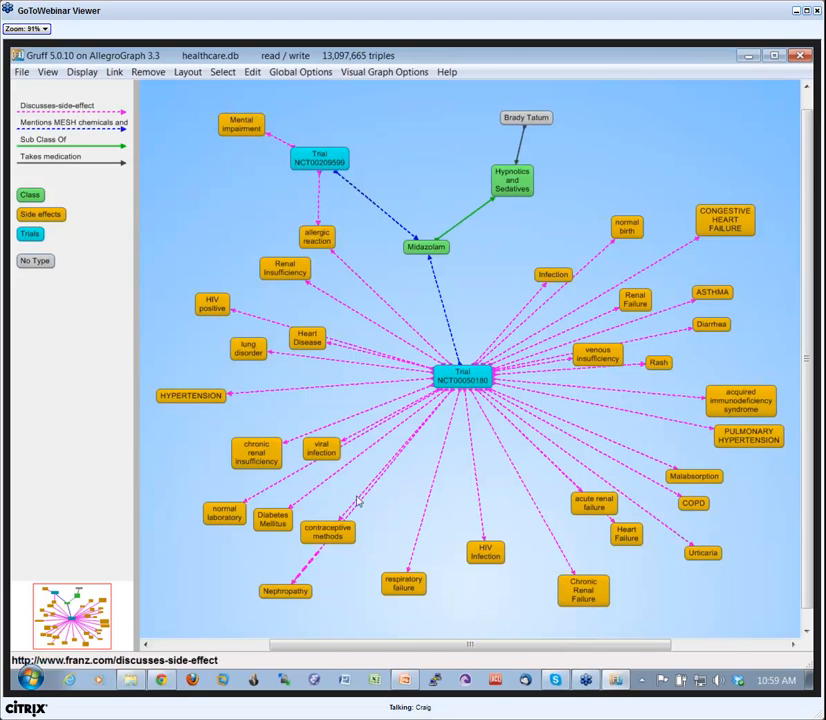
pyautogui.moveTo(325, 533); pyautogui.dragTo(378, 537)
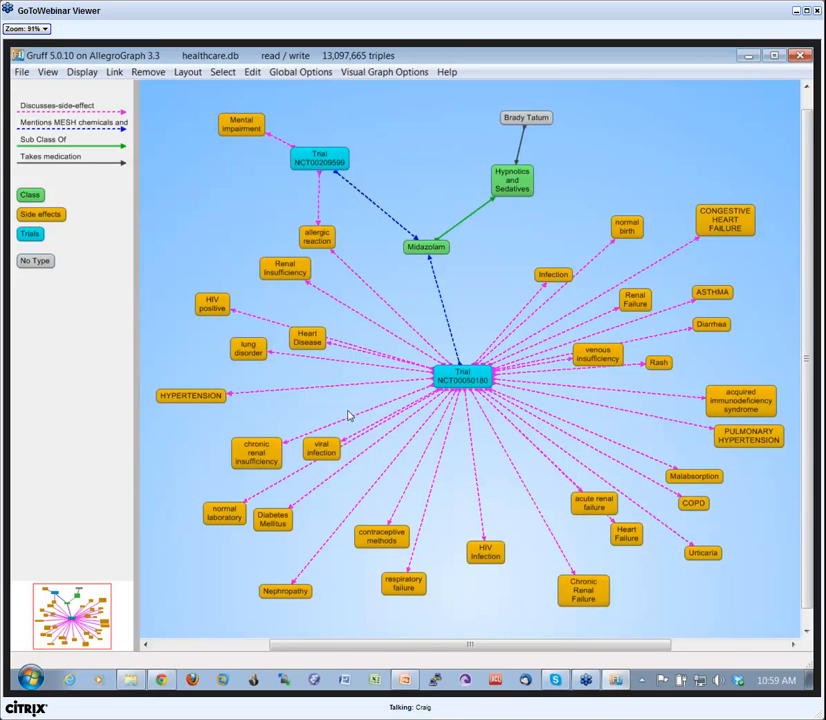
pyautogui.moveTo(465, 378); pyautogui.dragTo(466, 366)
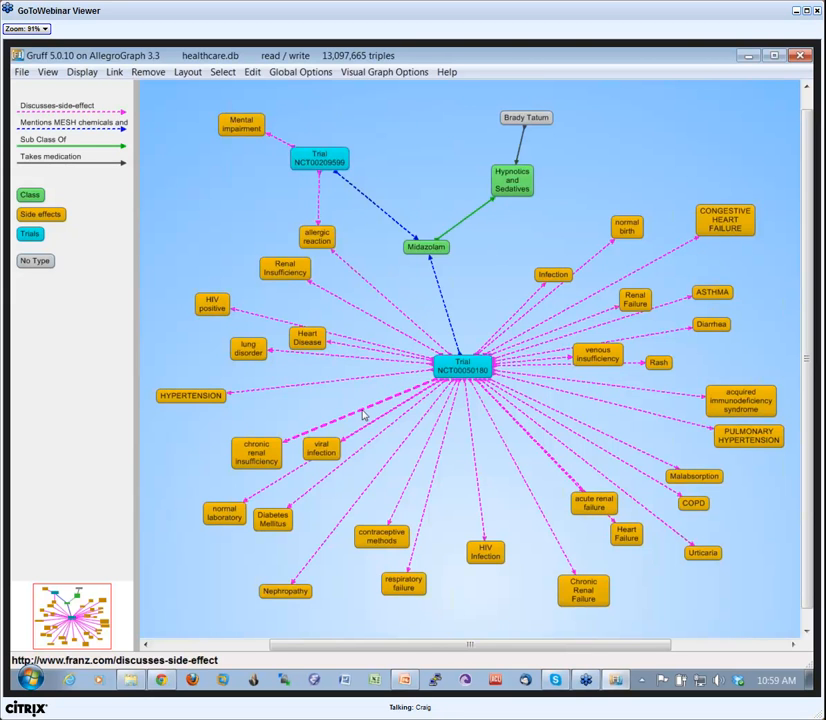
# Rerun the SPARQL query with its LIMIT set to 100 and create a whole new visual graph from the results.
pyautogui.press('q')
pyautogui.press('BackSpace')
pyautogui.press('BackSpace')
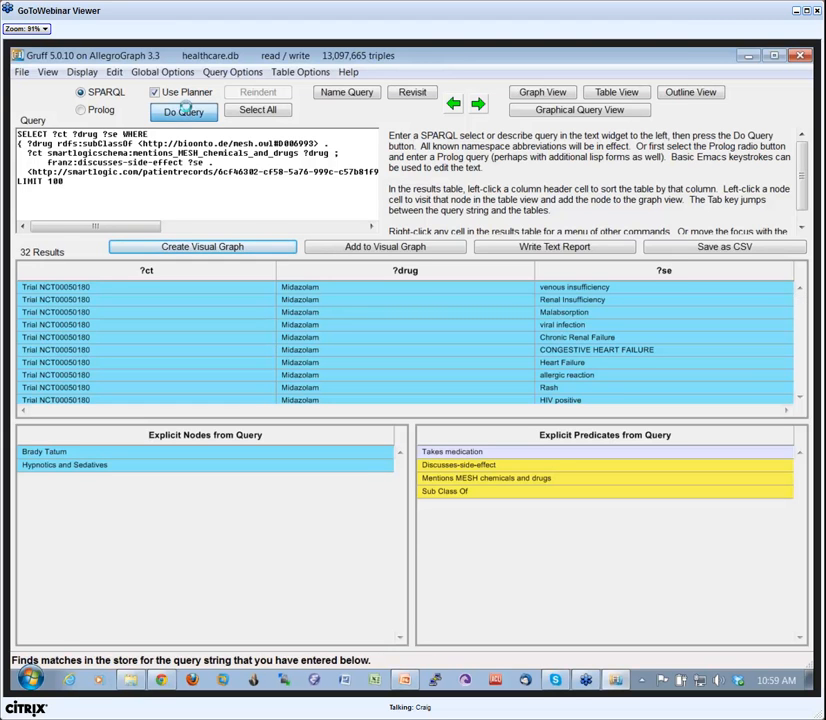
pyautogui.click(184, 112)
pyautogui.click(261, 247)
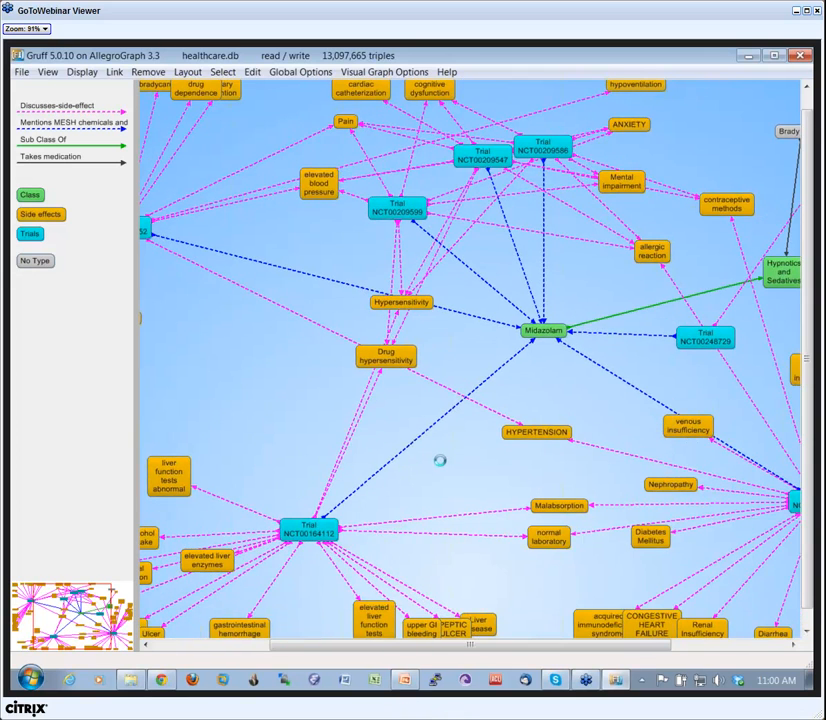
pyautogui.scroll(-2, 442, 470)
pyautogui.scroll(1, 442, 470)
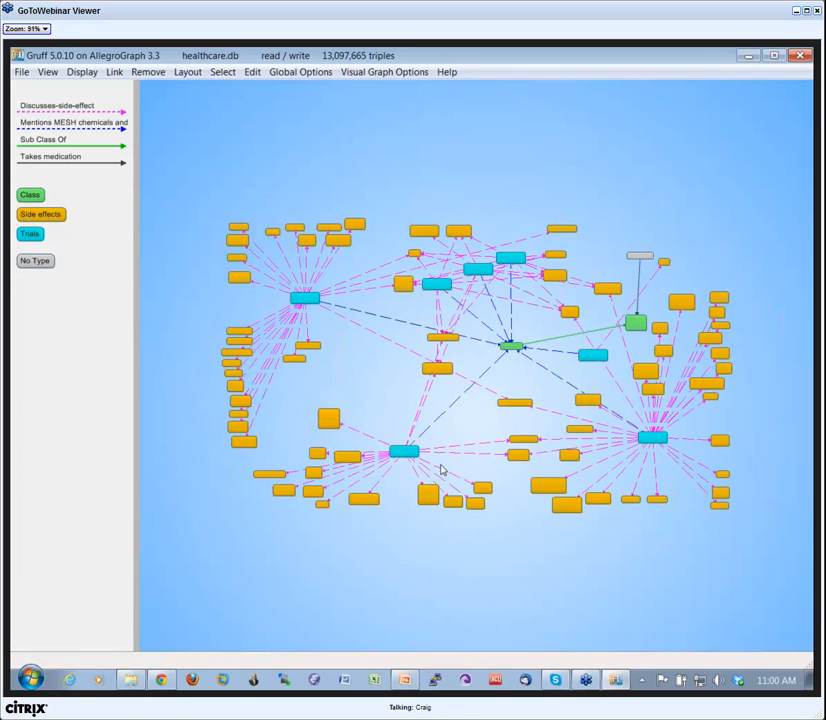
# Nudge the HYPERTENSION side-effect node slightly away from Trial NCT00050180, beneath the Midazolam node, and examine the surrounding trial links.
pyautogui.scroll(1, 444, 467)
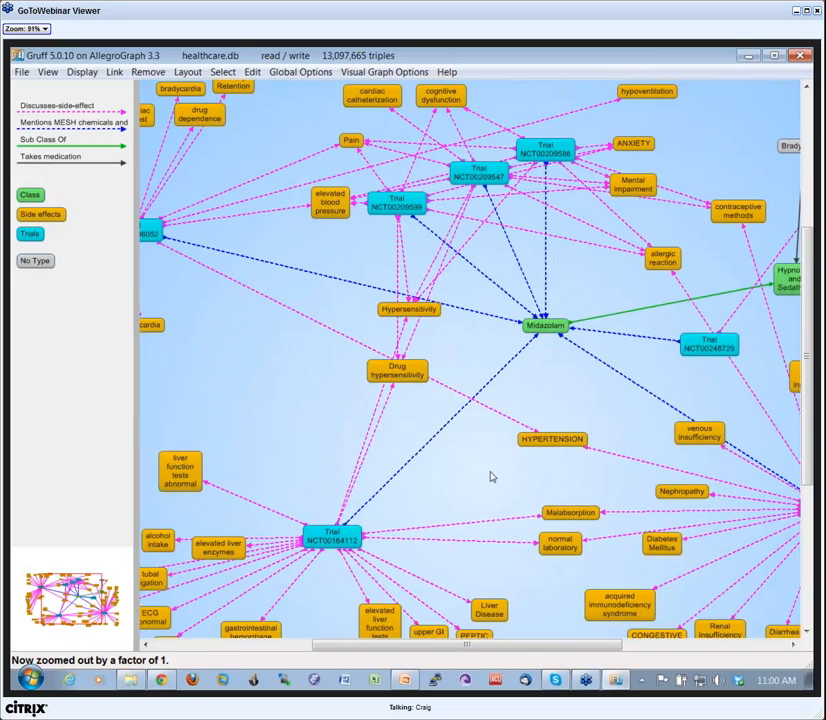
pyautogui.moveTo(486, 470); pyautogui.dragTo(359, 449)
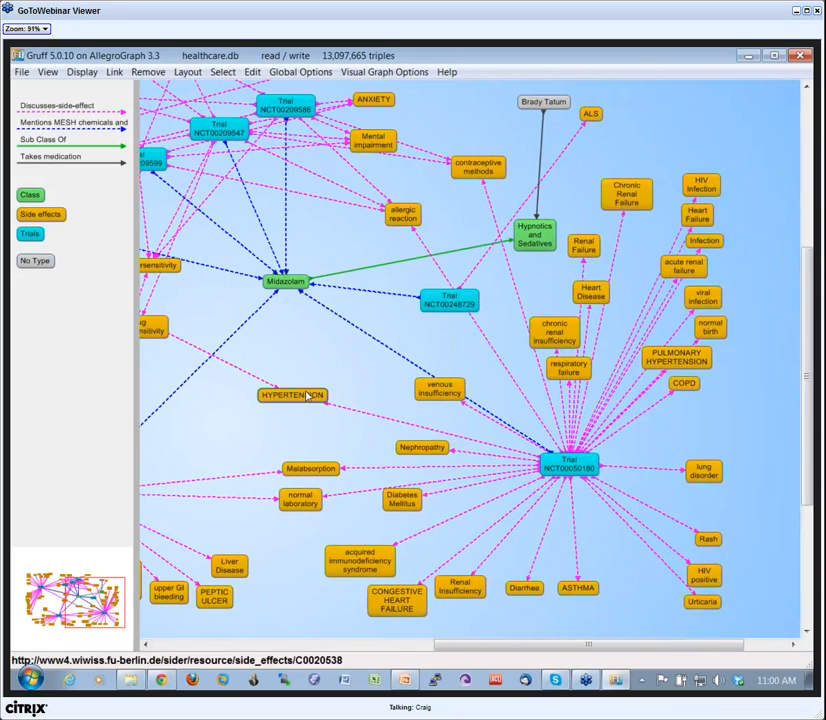
pyautogui.moveTo(305, 403); pyautogui.dragTo(299, 402)
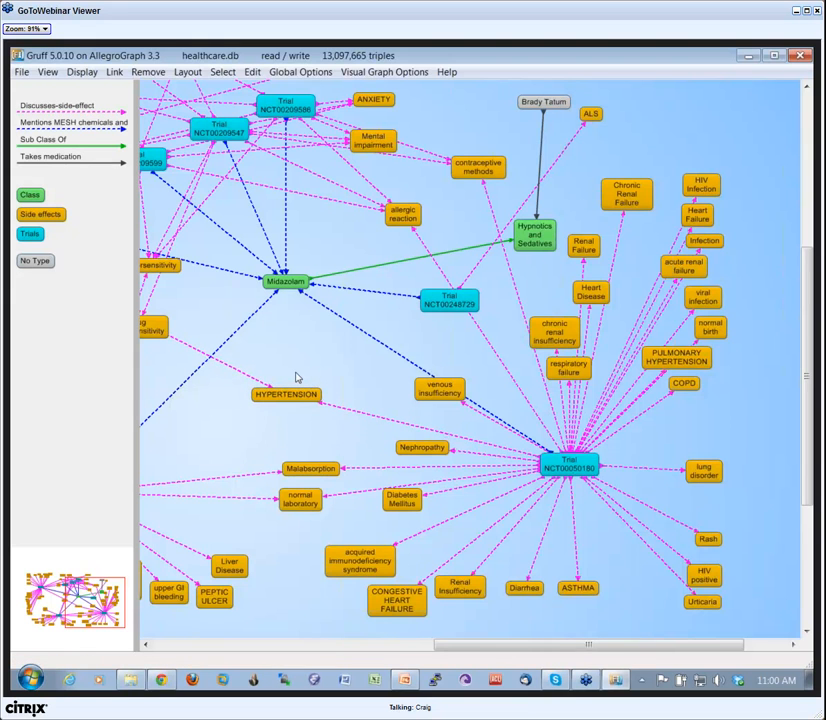
pyautogui.moveTo(286, 367); pyautogui.dragTo(371, 378)
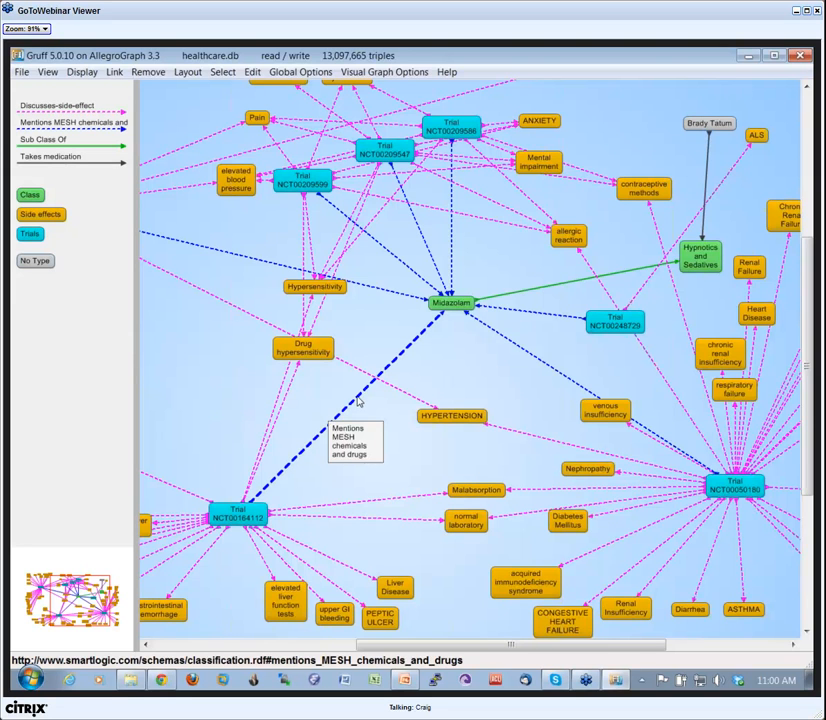
# Switch to the PowerPoint webinar presentation, start the slide show and advance to the slide about Discovery using patterns to build queries.
pyautogui.click(404, 680)
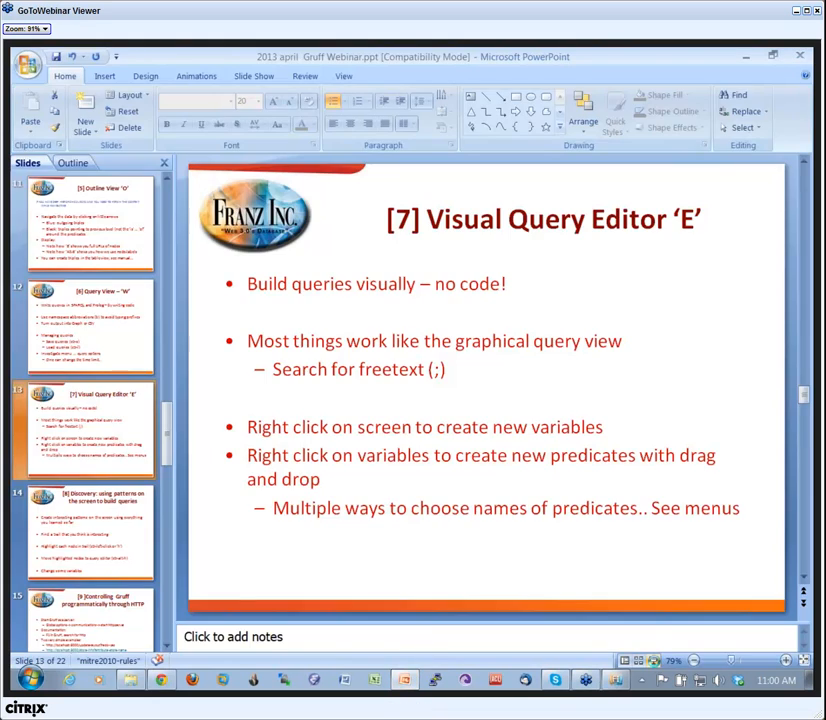
pyautogui.click(653, 661)
pyautogui.click(391, 374)
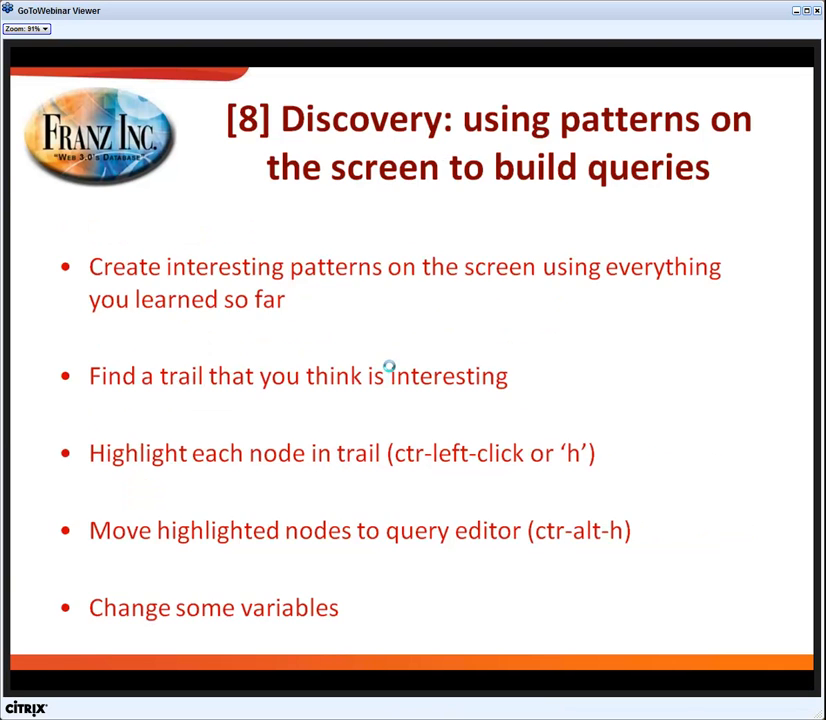
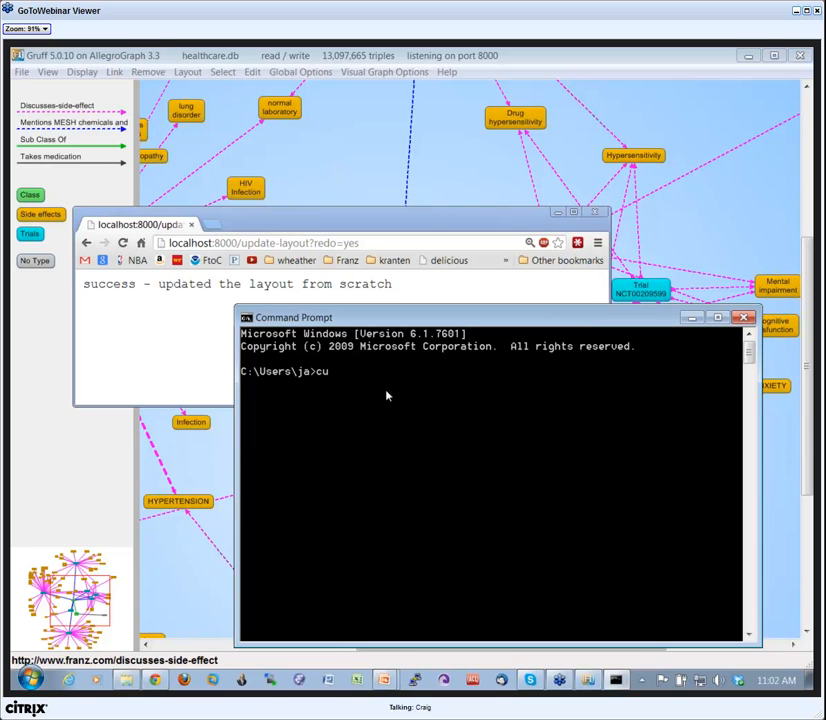
# Try to redo the graph layout from the Command Prompt with curl localhost;8000/update-layout?redo=yes.
pyautogui.write('loc')
pyautogui.press('BackSpace')
pyautogui.press('BackSpace')
pyautogui.press('BackSpace')
pyautogui.hotkey('ctrl', 'v')
pyautogui.press('BackSpace')
pyautogui.press('BackSpace')
pyautogui.write('localhost:8000/update-layout')
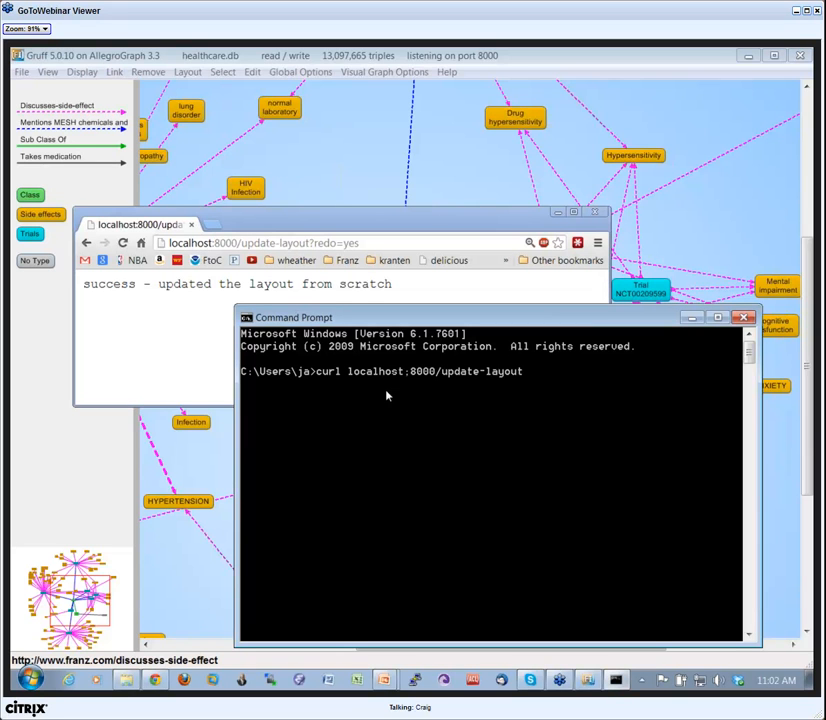
pyautogui.write('?redo=y')
pyautogui.press('Return')
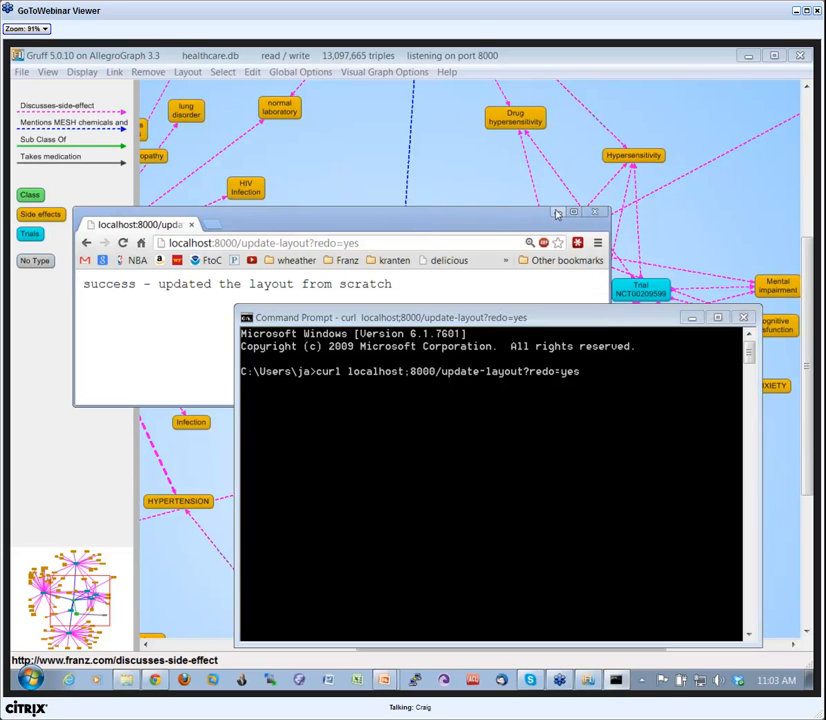
# Clear the browser window out of the way and run curl localhost:8000/update-layout?redo=yes in the Command Prompt.
pyautogui.click(598, 214)
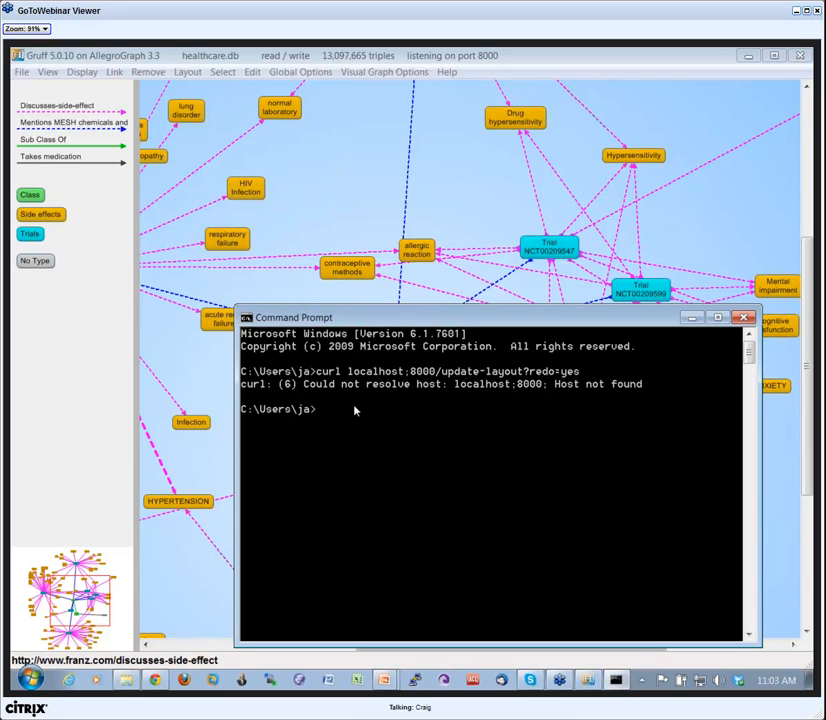
pyautogui.write('curl localhost:8000/up')
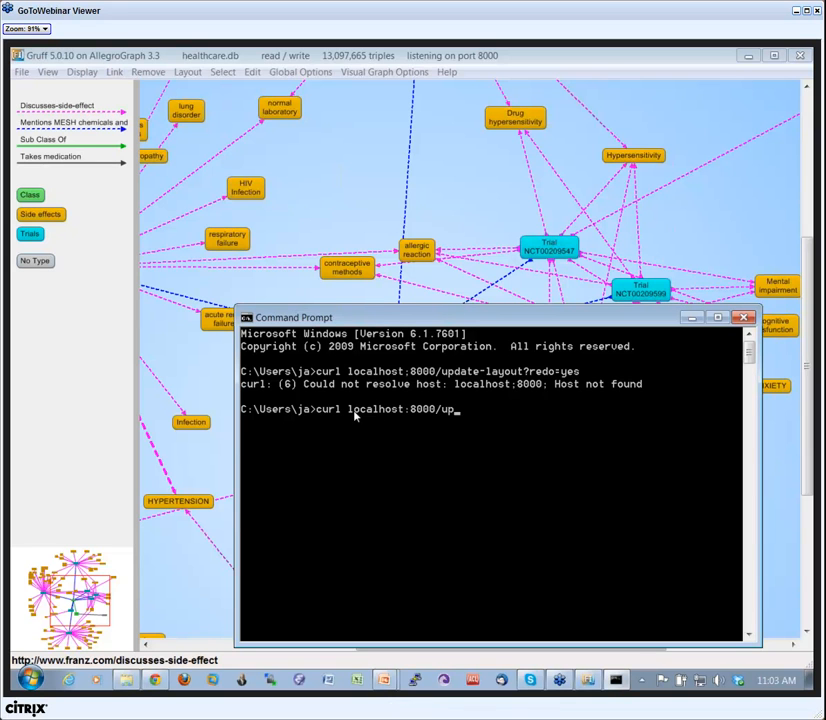
pyautogui.write('date-layout?redo')
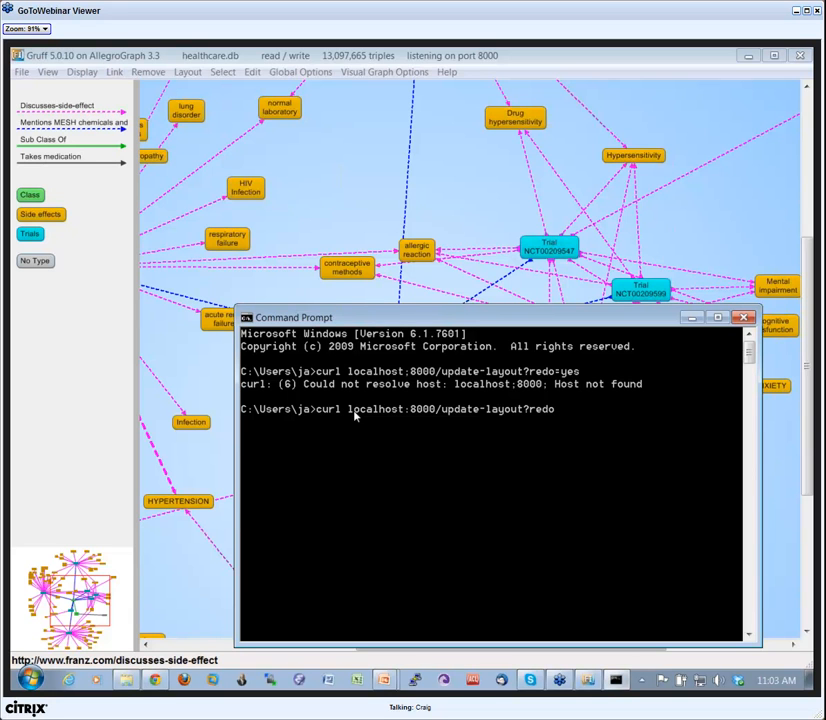
pyautogui.write('=yes')
pyautogui.press('Return')
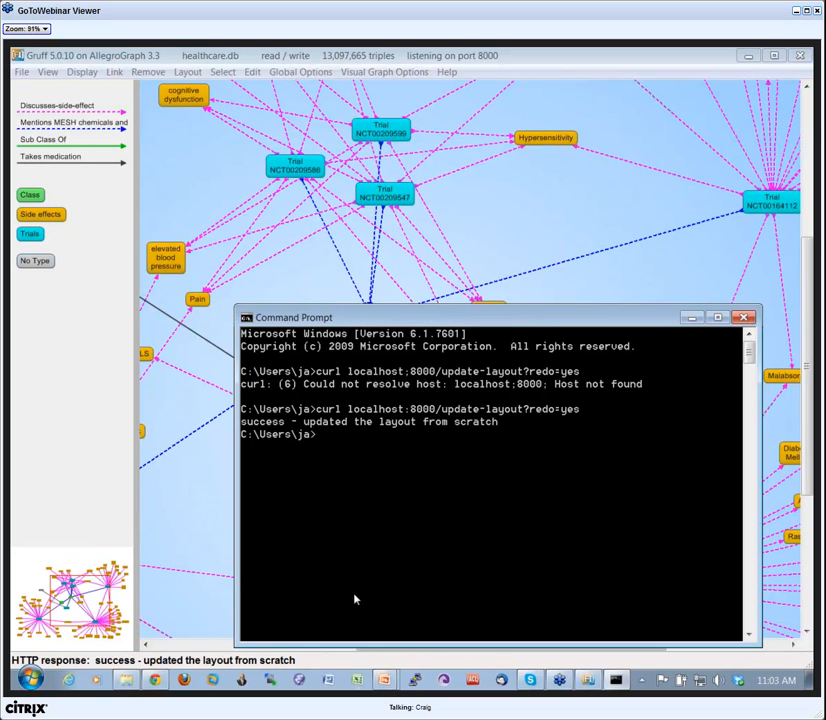
# Close the 2012 dec Kaiser.ppt presentation and return to the find-paths example on the webinar slide about HTTP control.
pyautogui.moveTo(385, 683)
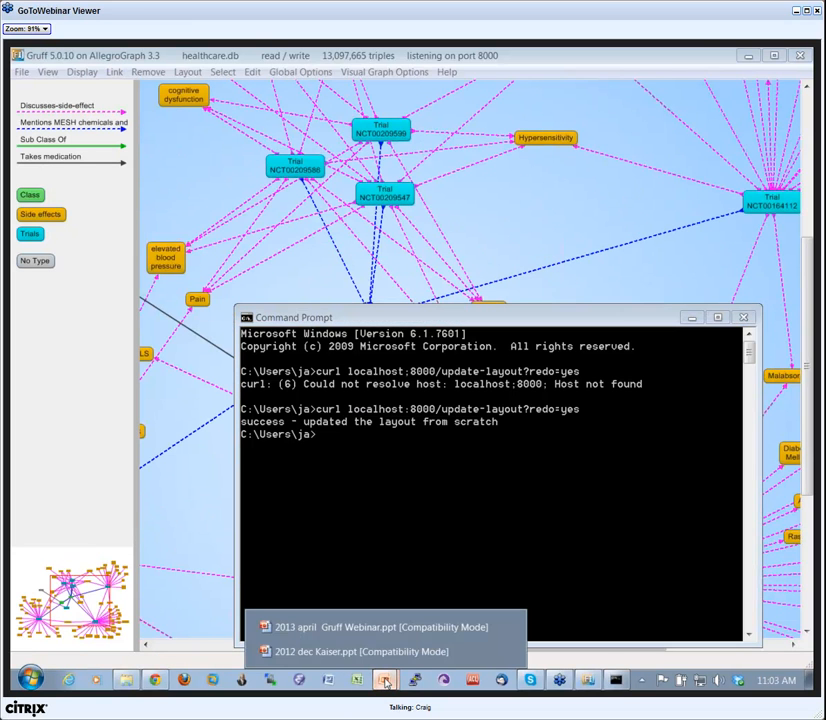
pyautogui.click(387, 653)
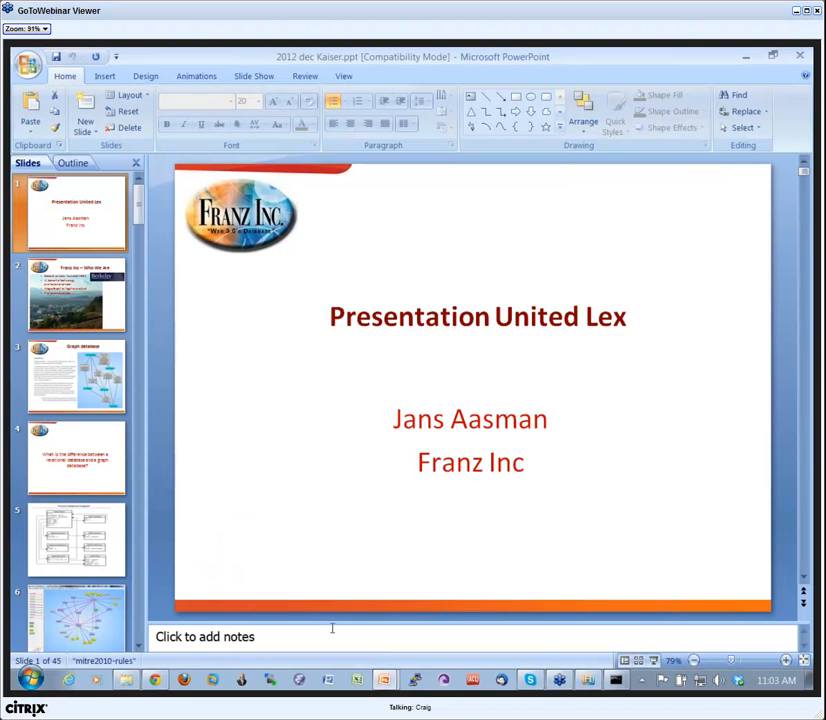
pyautogui.click(800, 57)
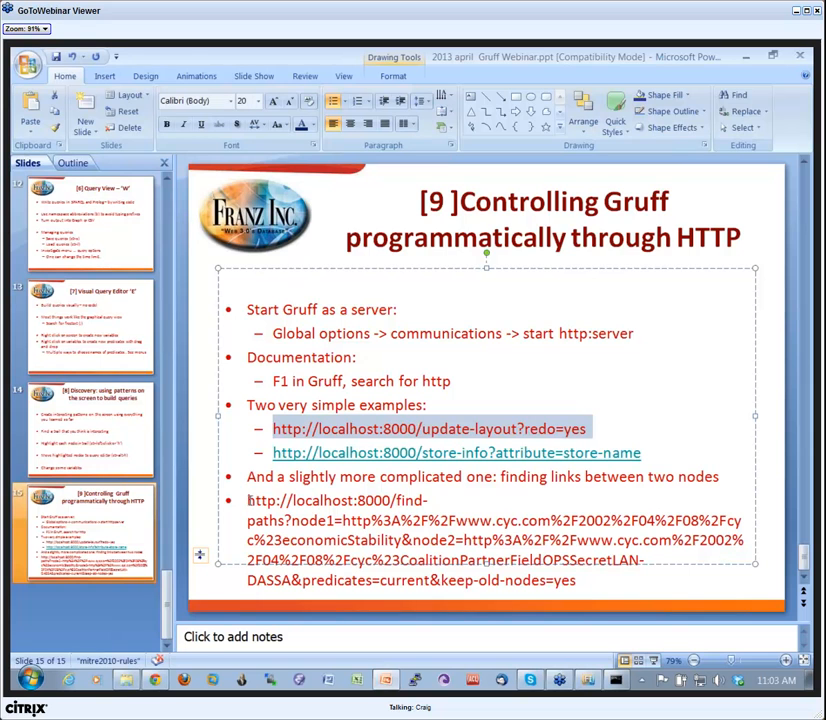
pyautogui.moveTo(250, 500); pyautogui.dragTo(256, 501)
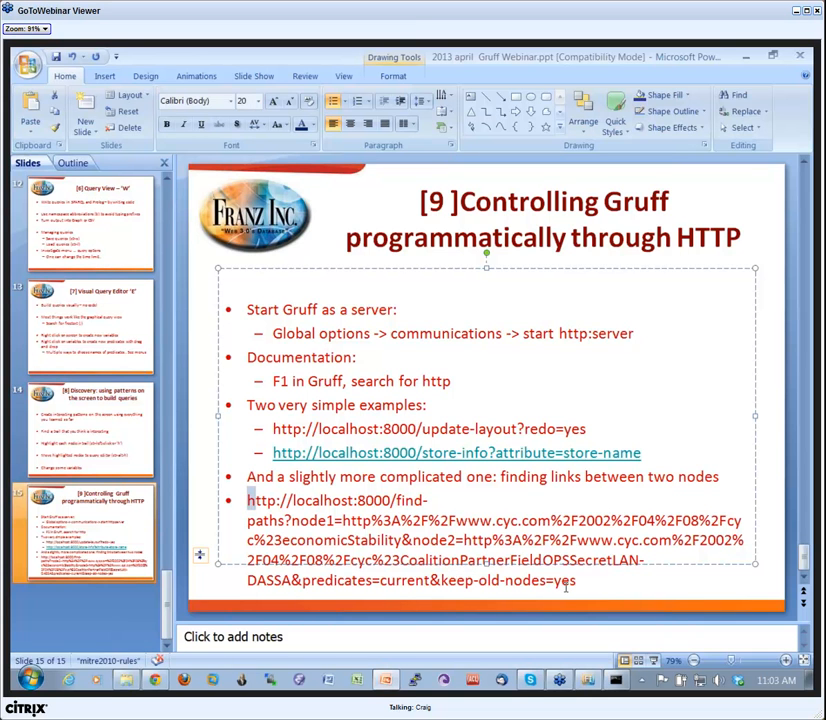
# Switch to Gruff and open the recent triple-store gov2.db, closing the healthcare store.
pyautogui.click(588, 681)
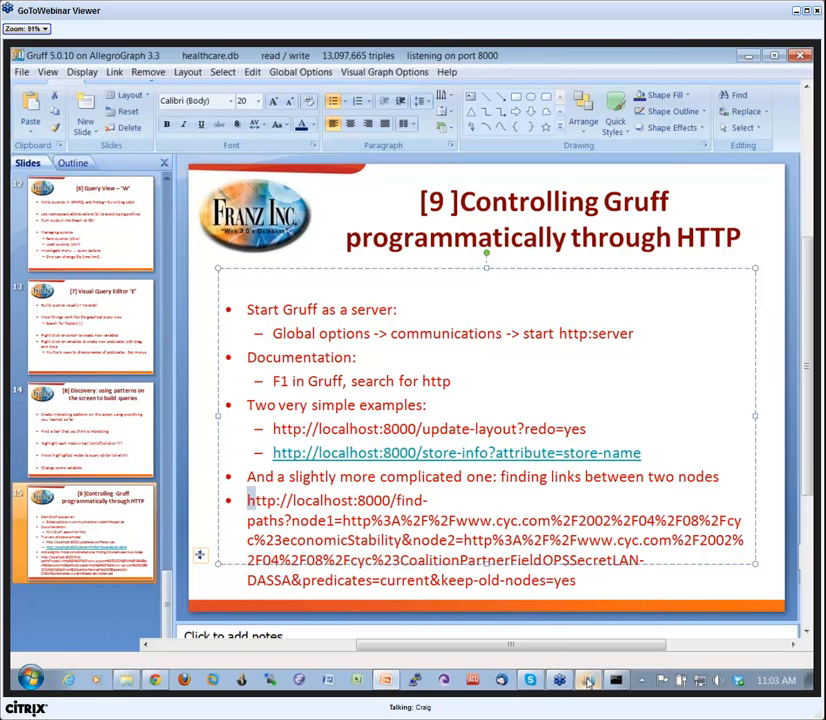
pyautogui.click(24, 77)
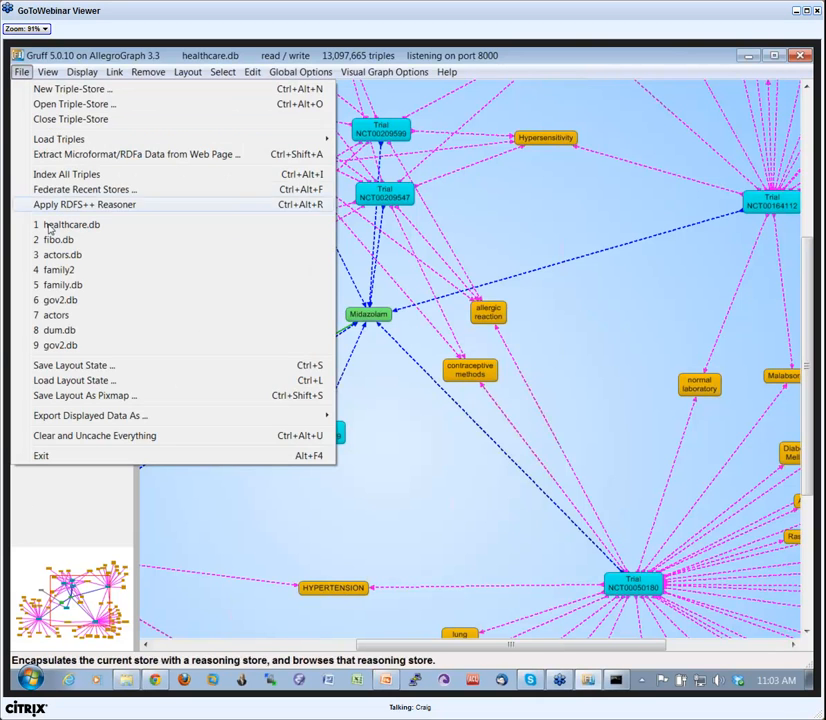
pyautogui.click(58, 300)
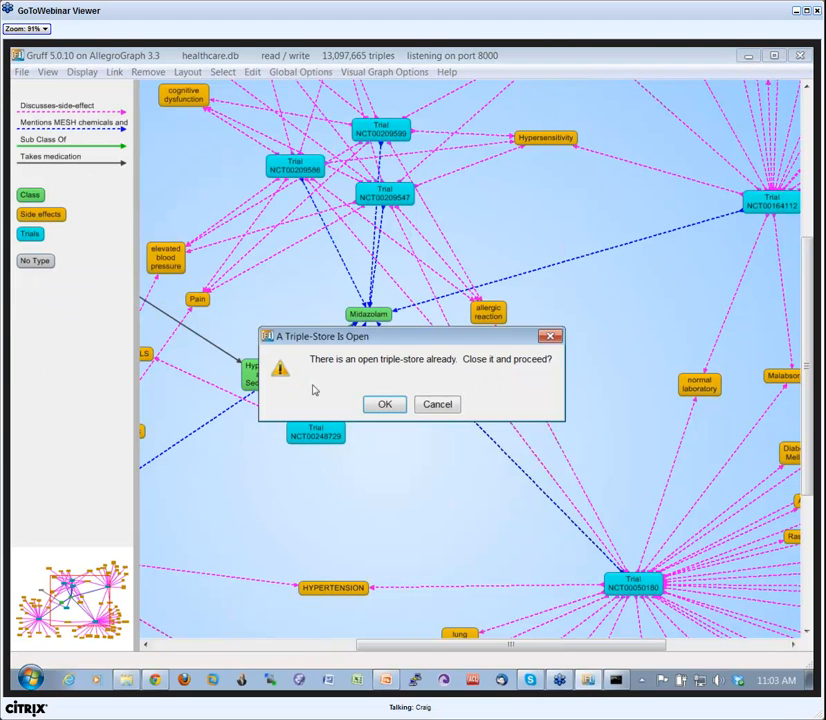
pyautogui.click(381, 405)
pyautogui.click(403, 412)
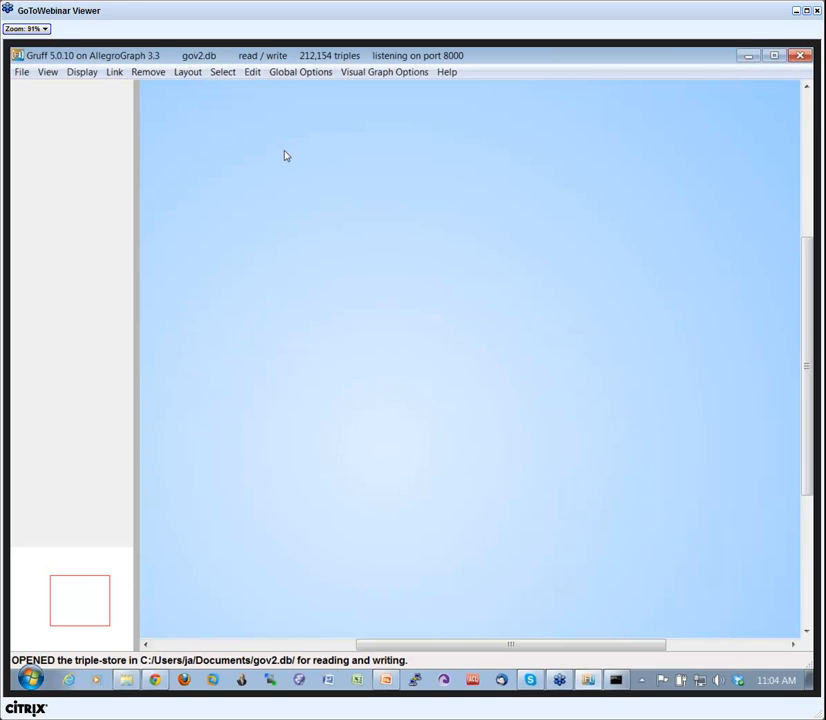
# Load the saved layout state webinar-demo-for-shortest-path.layout from the C:\tmp folder.
pyautogui.hotkey('ctrl', 'l')
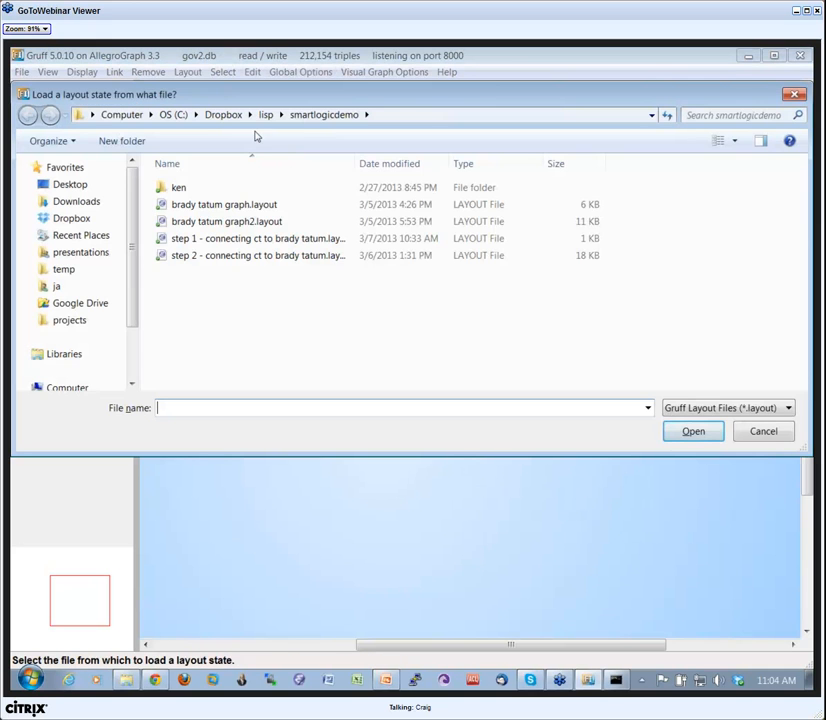
pyautogui.click(172, 116)
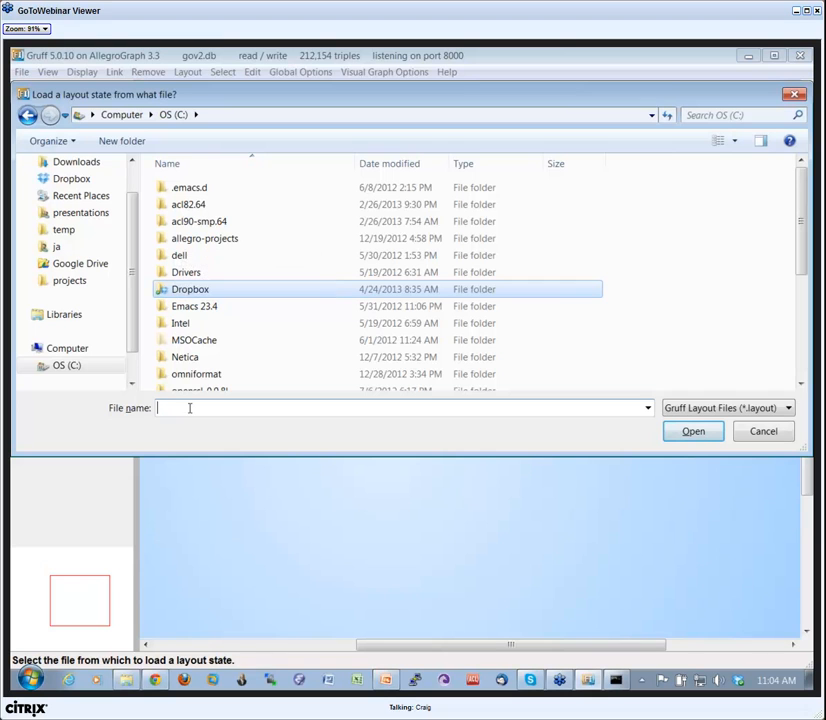
pyautogui.write('c')
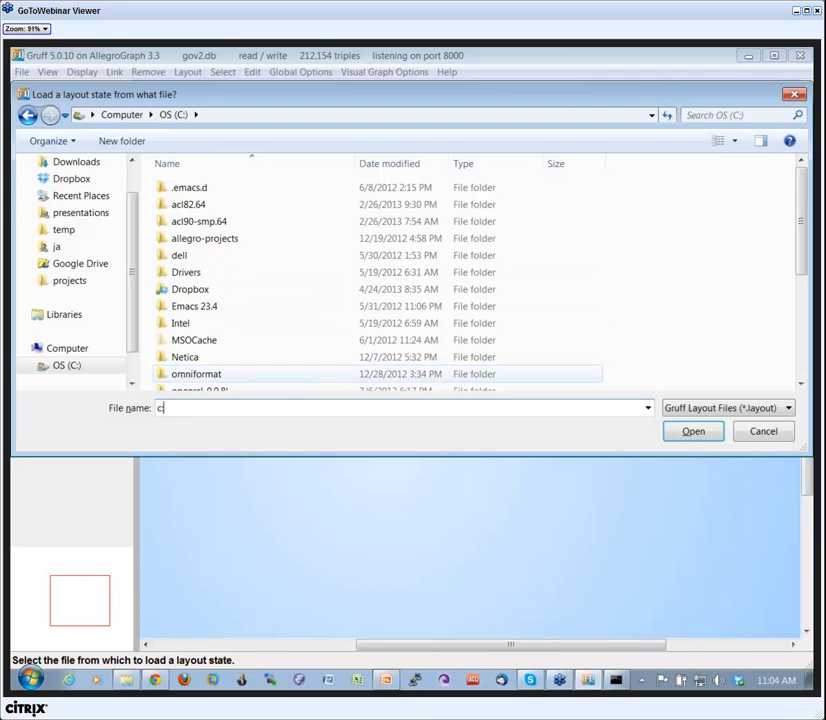
pyautogui.write(':\\tmp')
pyautogui.press('Return')
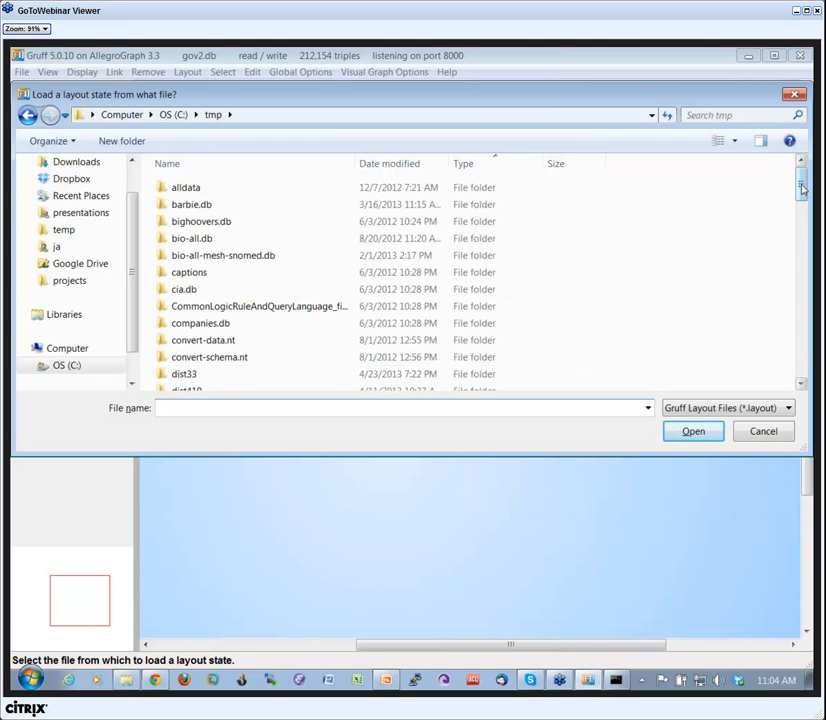
pyautogui.moveTo(802, 188); pyautogui.dragTo(805, 371)
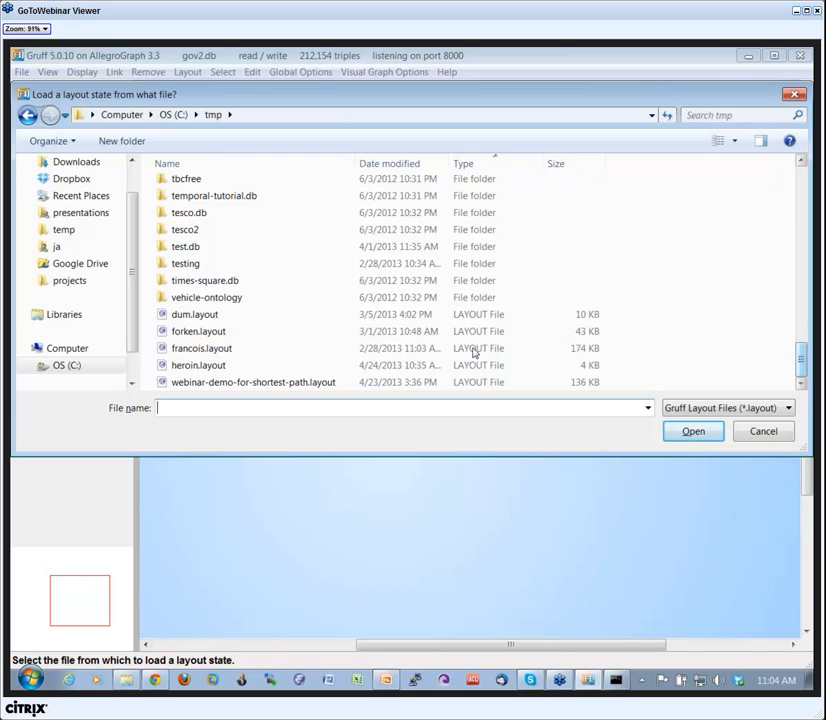
pyautogui.click(236, 383)
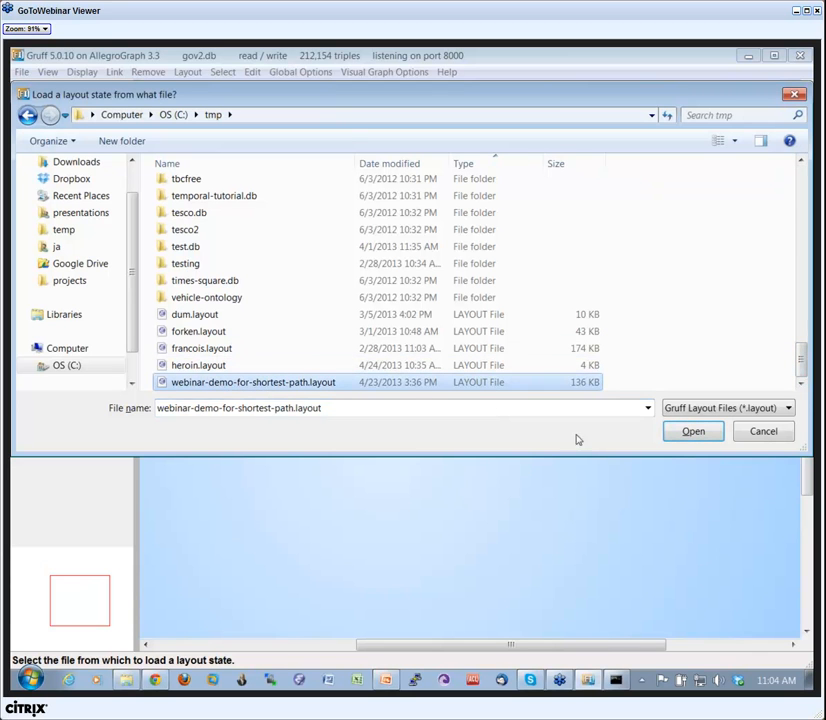
pyautogui.click(691, 437)
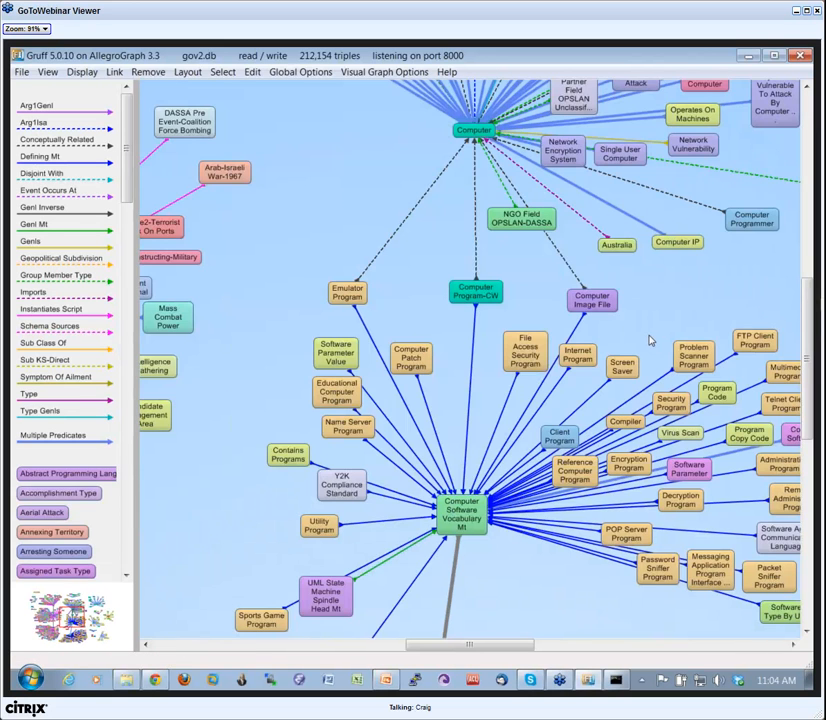
# Bring the Coalition Partner Field OPS Secret LAN and Economic Stability nodes into view and move Economic Stability slightly up towards it.
pyautogui.moveTo(650, 340); pyautogui.dragTo(585, 356)
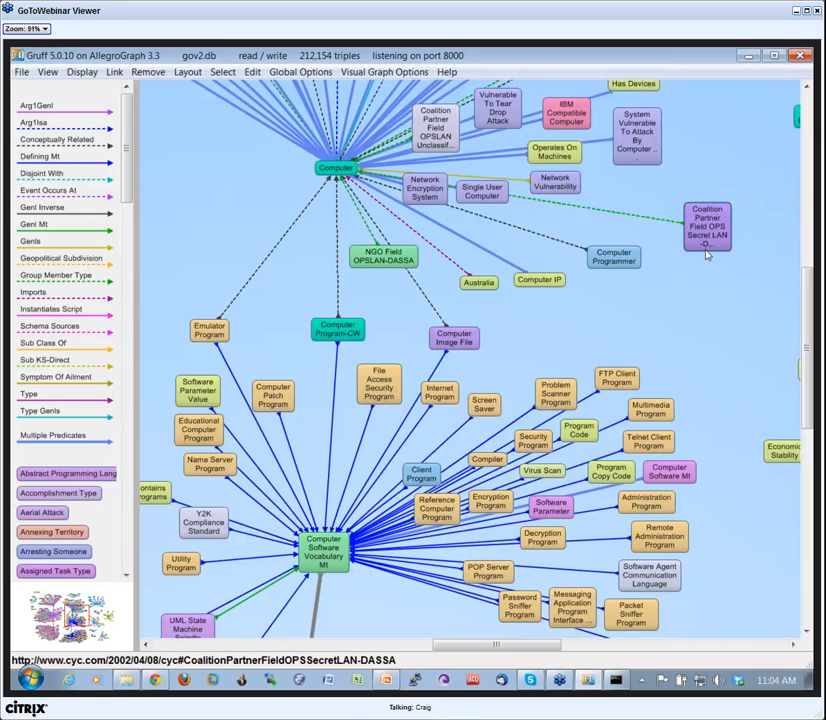
pyautogui.moveTo(727, 335); pyautogui.dragTo(658, 325)
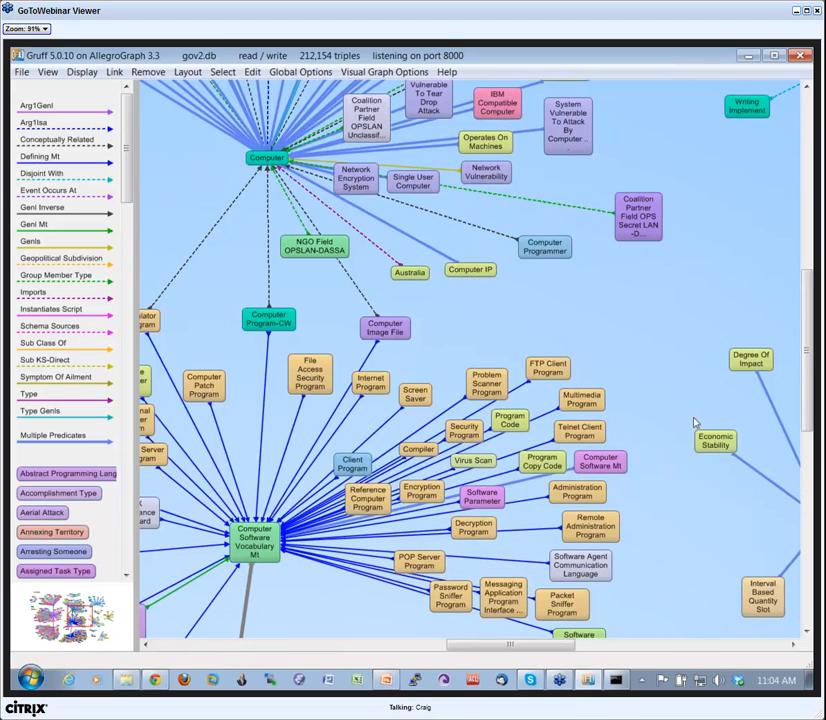
pyautogui.moveTo(715, 442); pyautogui.dragTo(690, 429)
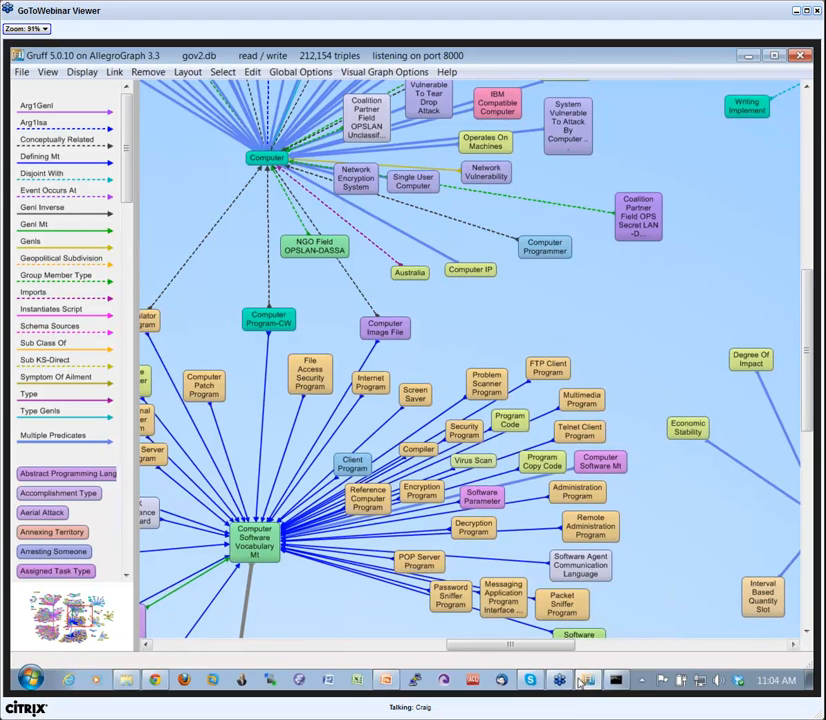
# Copy the find-paths example URL from the PowerPoint slide and request it in the Chrome browser, with PowerPoint minimized to reveal Gruff.
pyautogui.click(385, 680)
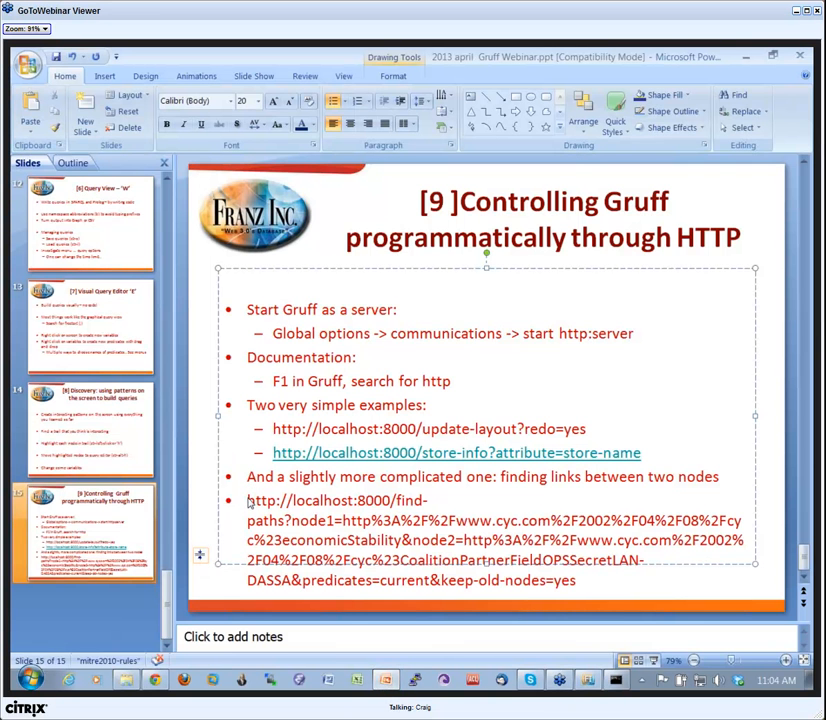
pyautogui.tripleClick(250, 503)
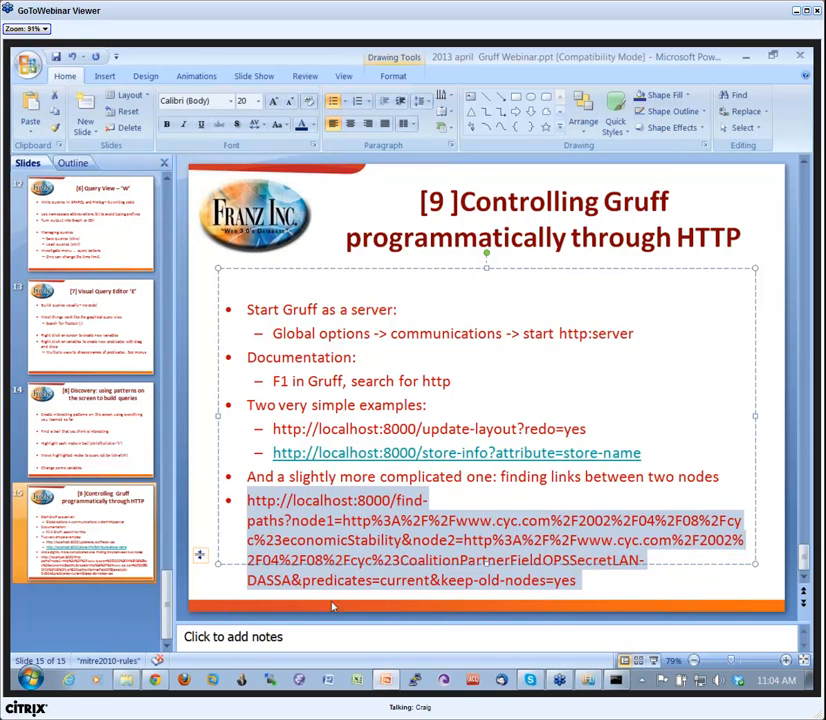
pyautogui.click(155, 681)
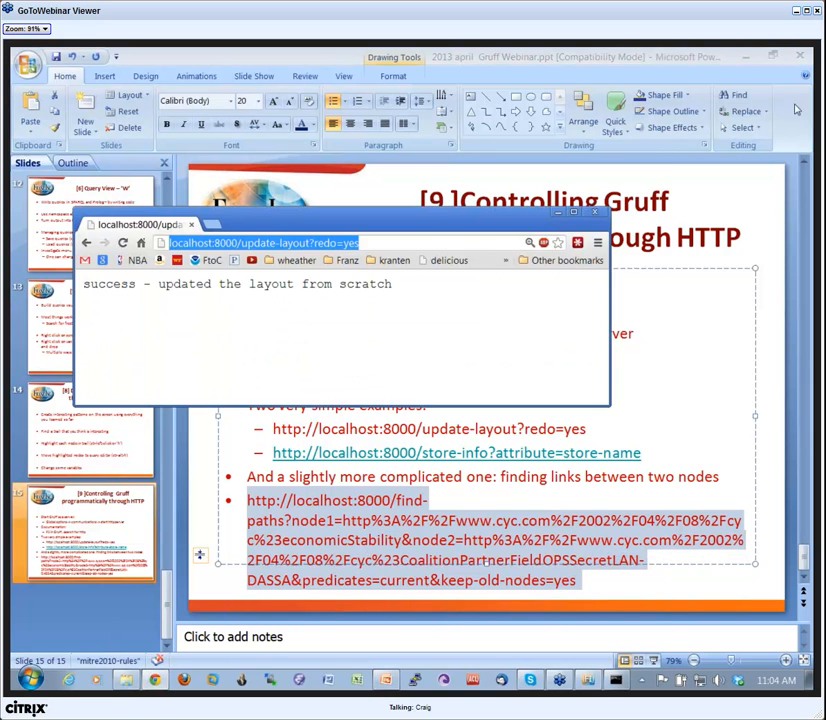
pyautogui.click(749, 56)
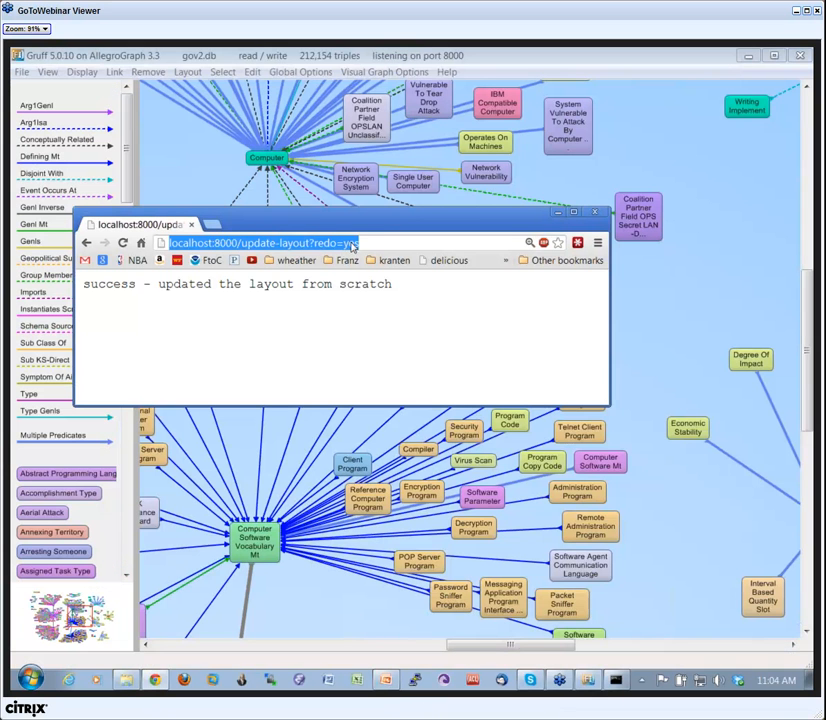
pyautogui.hotkey('ctrl', 'v')
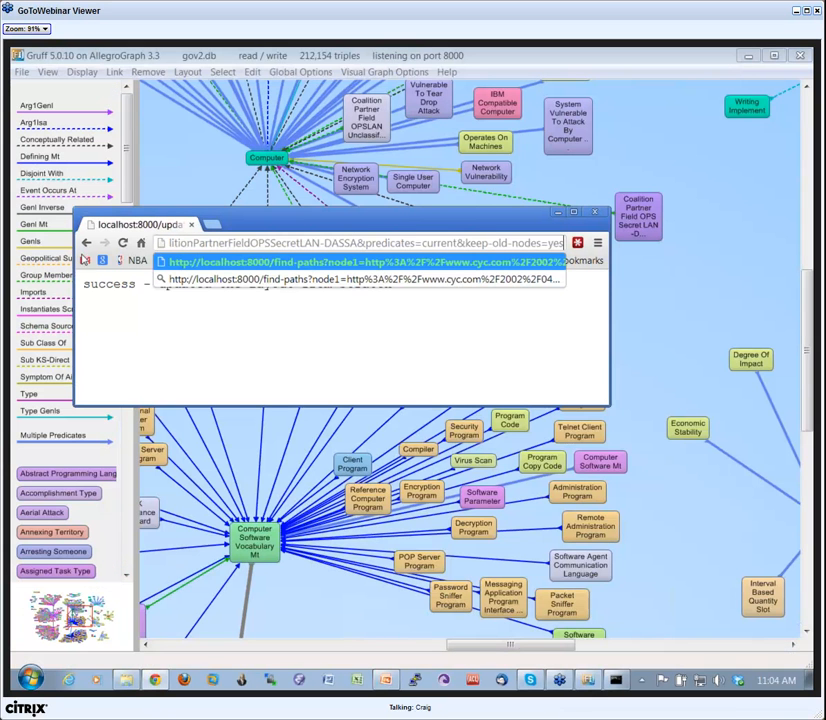
pyautogui.press('Return')
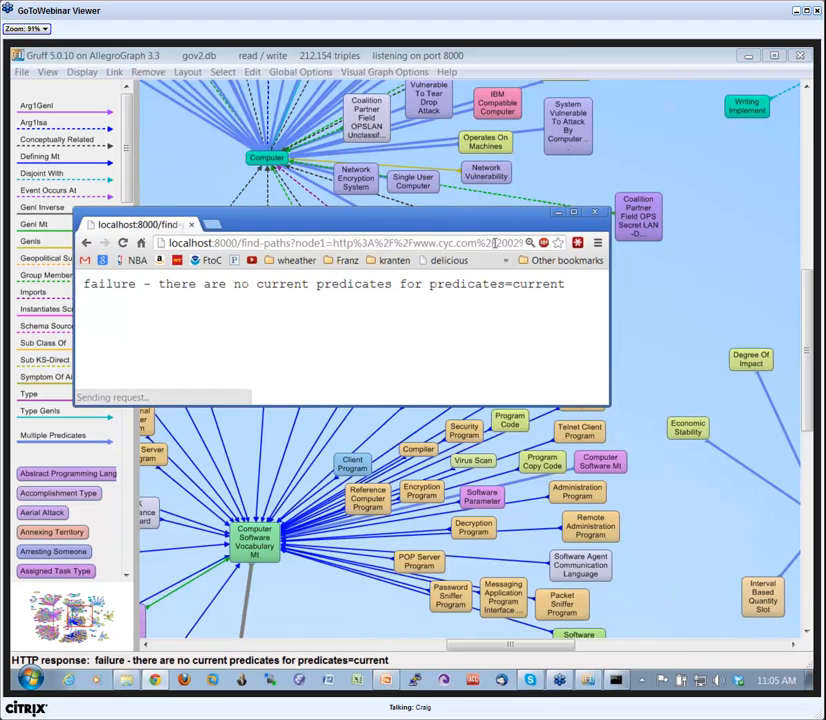
# Switch to Gruff and set all available predicates as the current predicates.
pyautogui.click(658, 328)
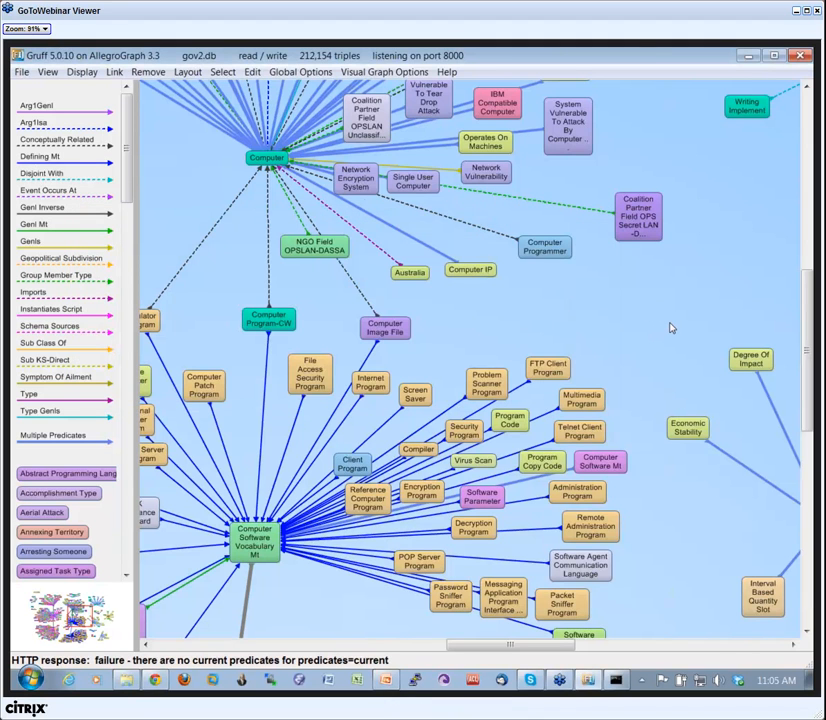
pyautogui.press('p')
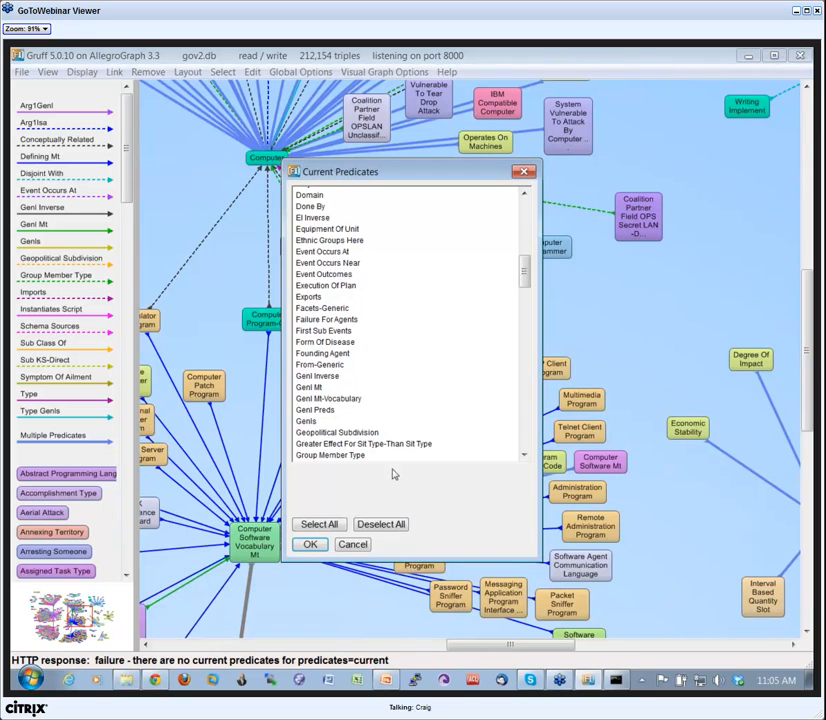
pyautogui.click(322, 524)
pyautogui.click(312, 543)
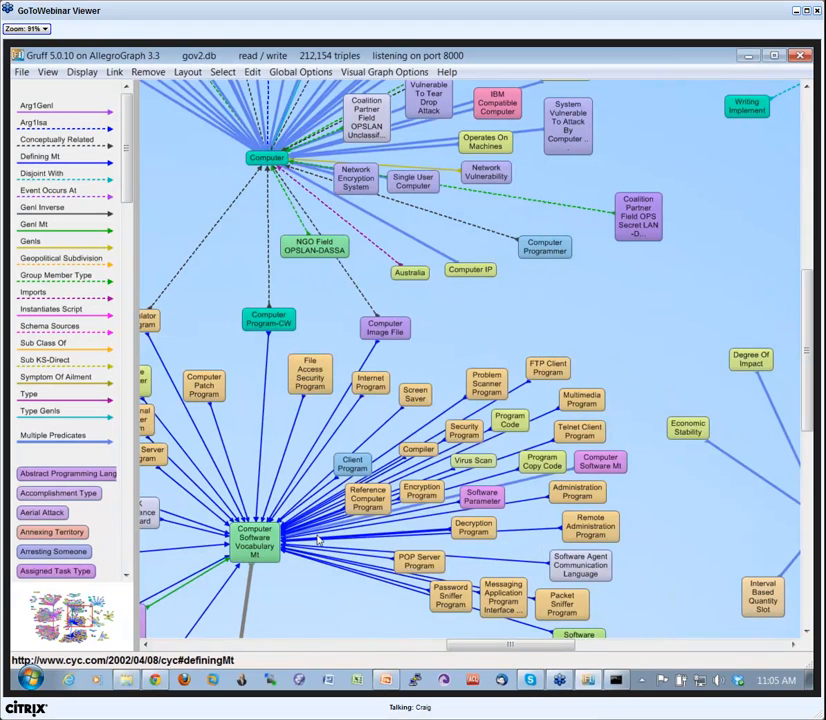
# Switch back to the Chrome browser and resend the find-paths request for the two nodes.
pyautogui.click(155, 681)
pyautogui.click(390, 244)
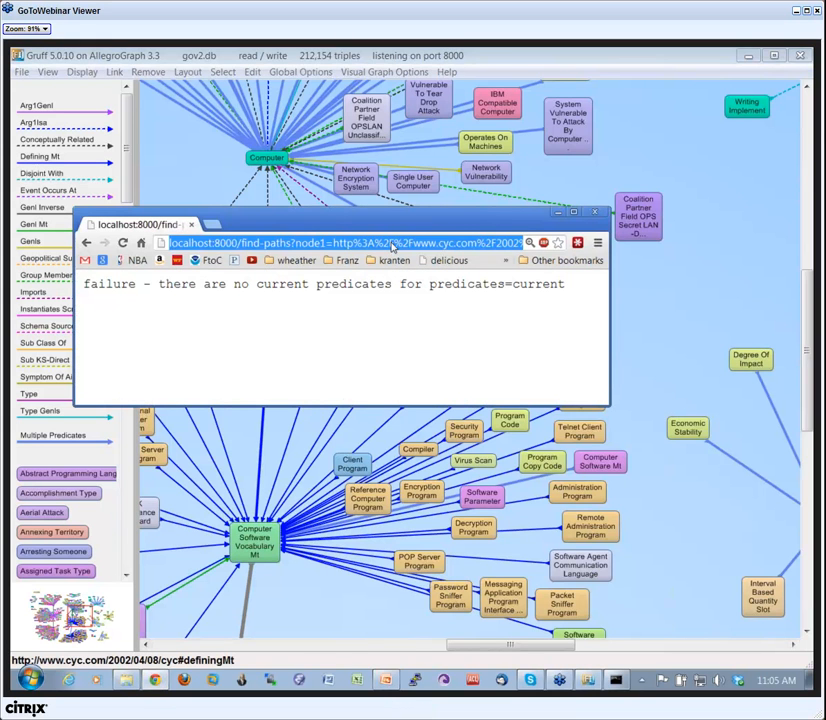
pyautogui.press('Return')
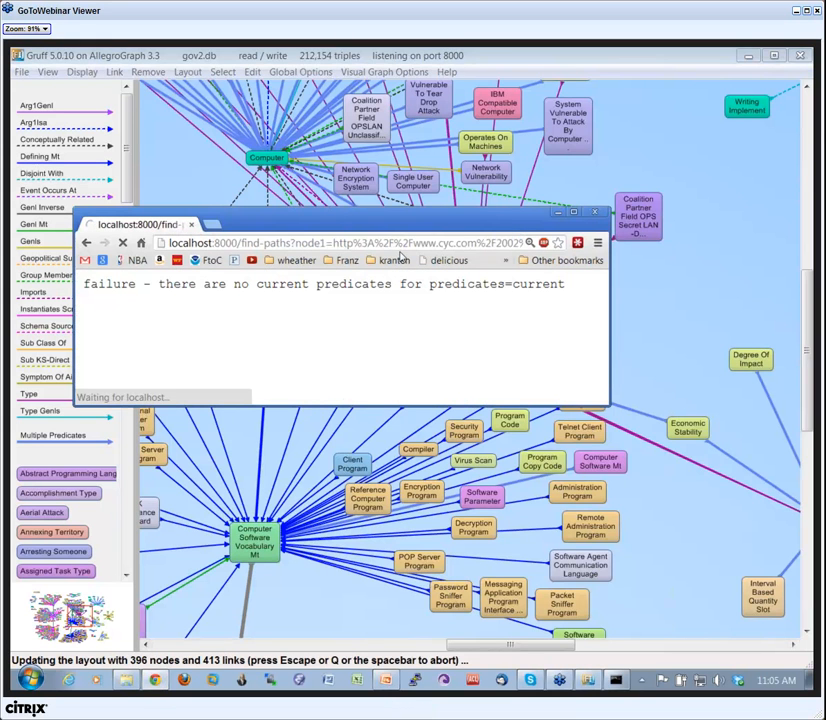
# Move the Chrome window off the graph and switch to Gruff to examine the paths between the two nodes.
pyautogui.moveTo(426, 224); pyautogui.dragTo(318, 318)
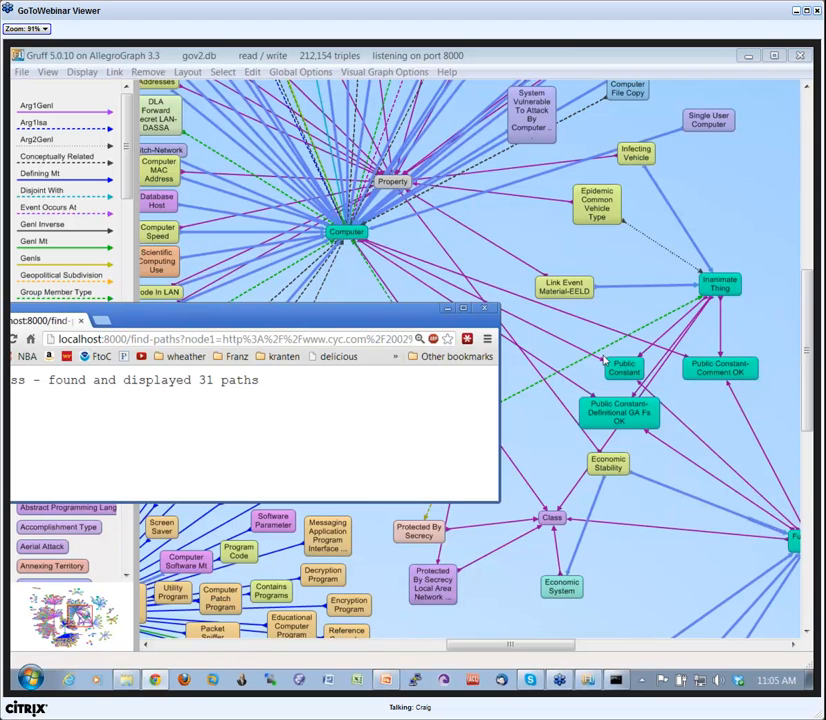
pyautogui.click(567, 243)
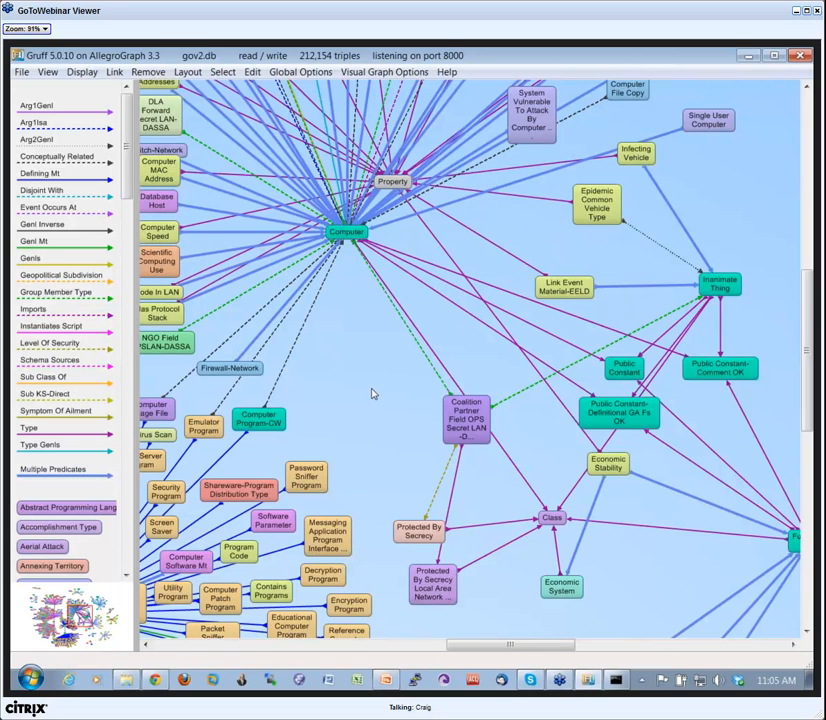
# Open Gruff's help document, search it for "http" and review the commands listed under The HTTP Interface to Gruff.
pyautogui.press('F1')
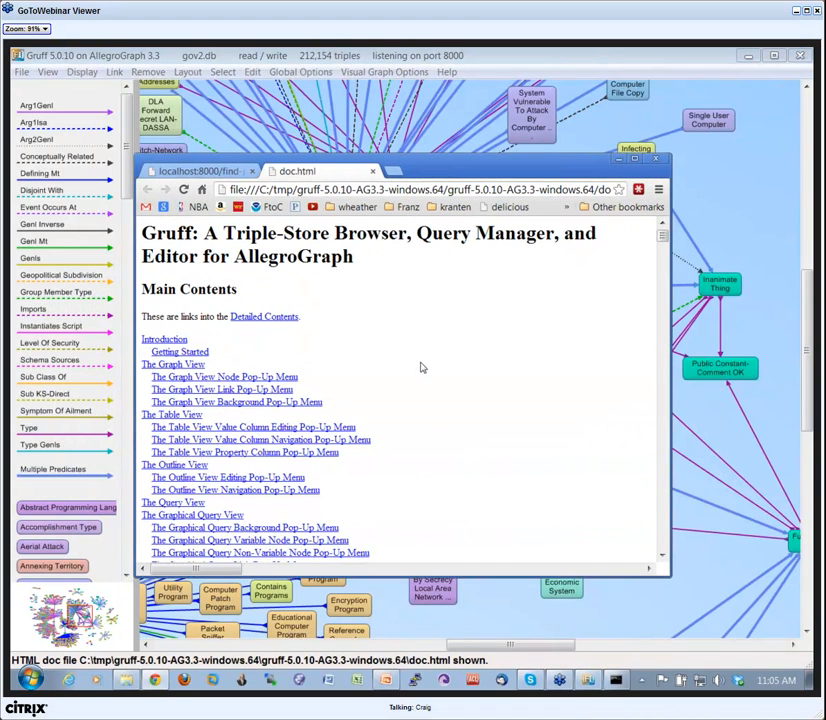
pyautogui.hotkey('ctrl', 'f')
pyautogui.write('http')
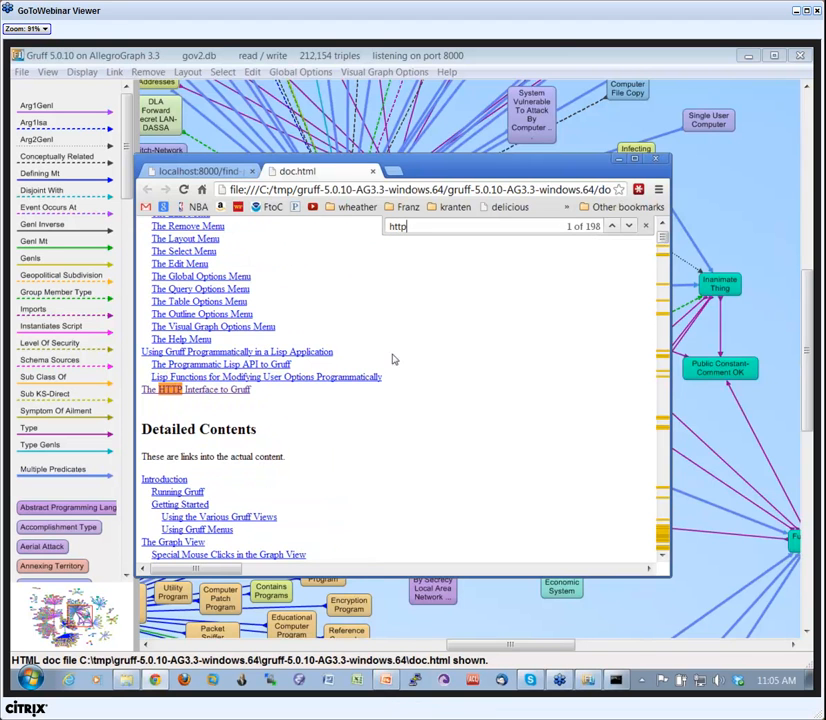
pyautogui.click(213, 390)
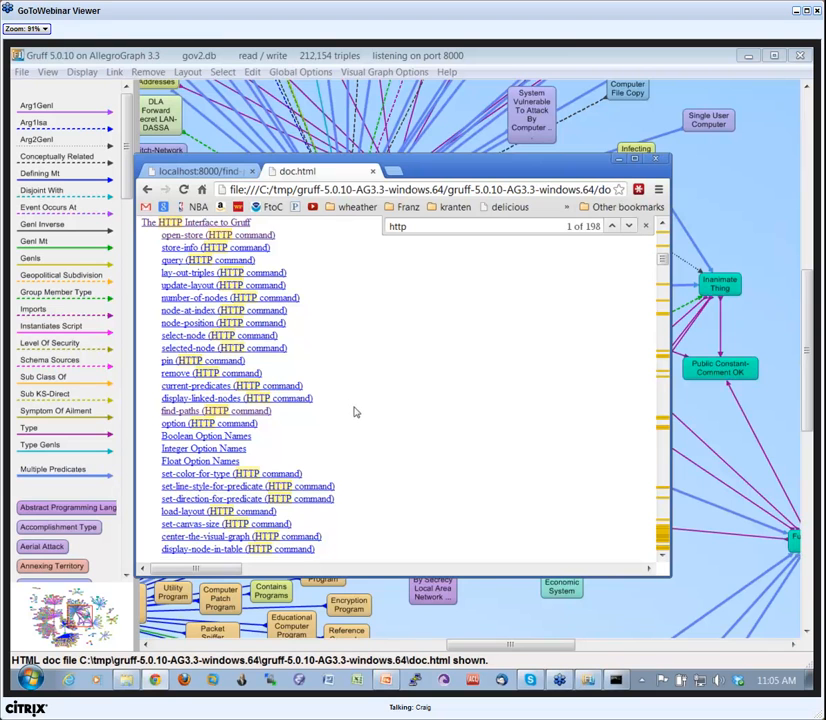
pyautogui.scroll(-1, 347, 430)
pyautogui.scroll(2, 228, 527)
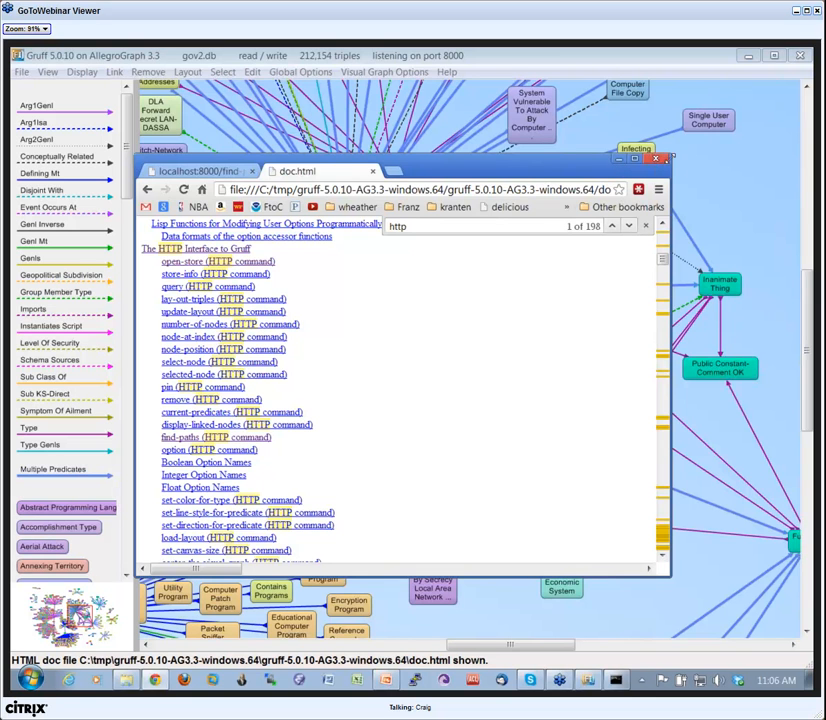
# Switch back to Gruff, close the open triple-store and open family.db in read/write mode.
pyautogui.click(713, 178)
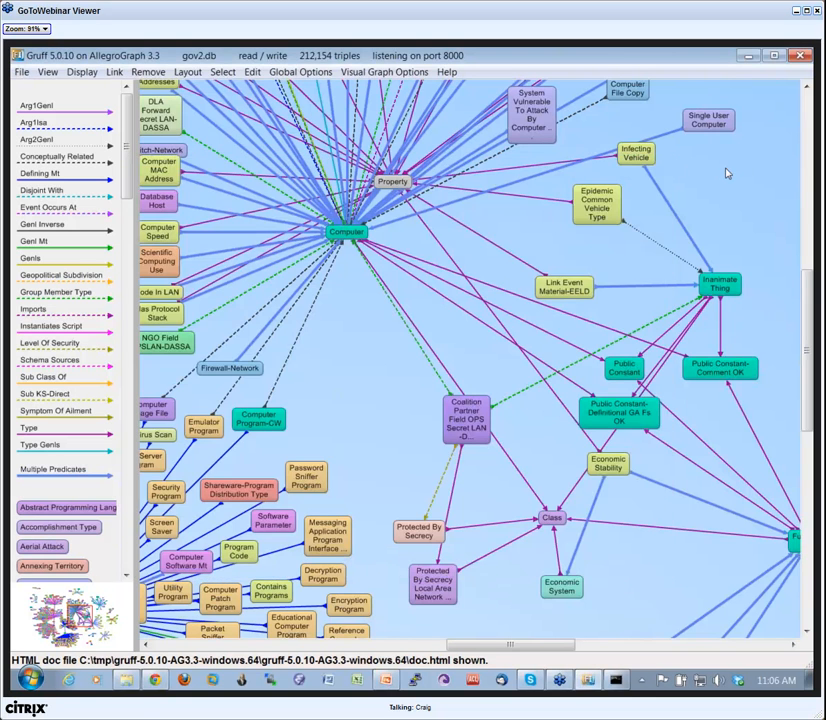
pyautogui.click(21, 74)
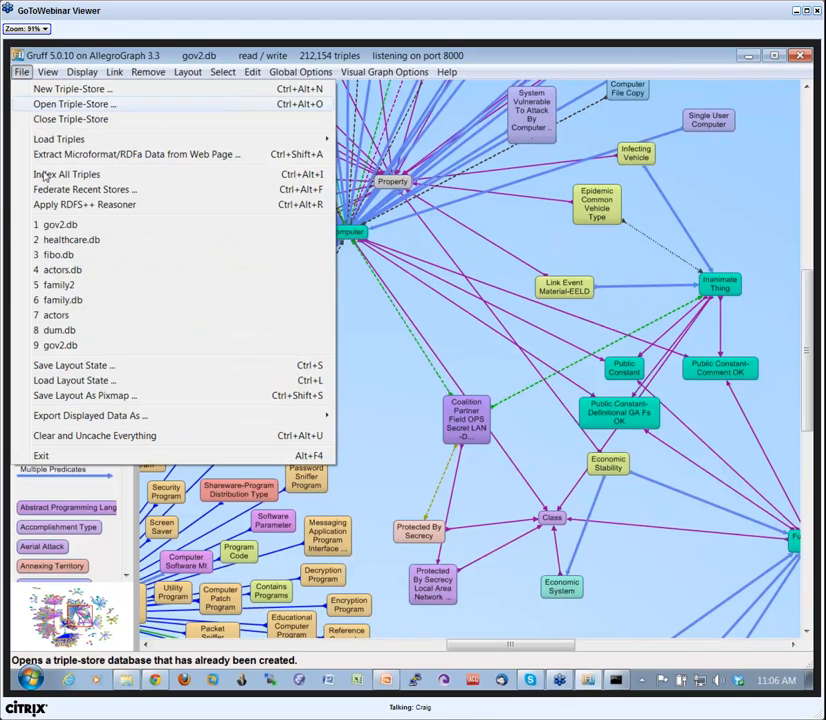
pyautogui.click(75, 299)
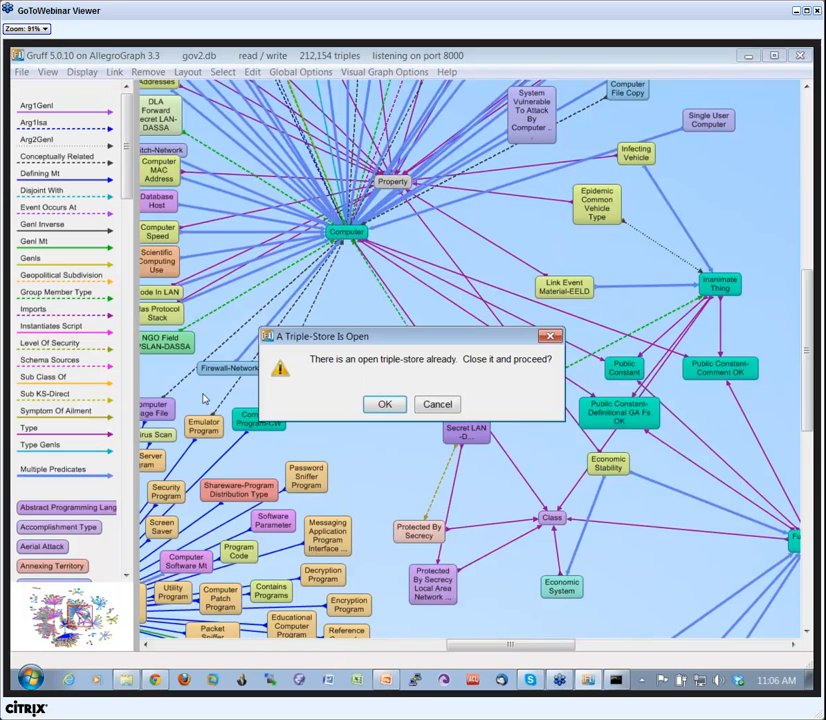
pyautogui.click(381, 407)
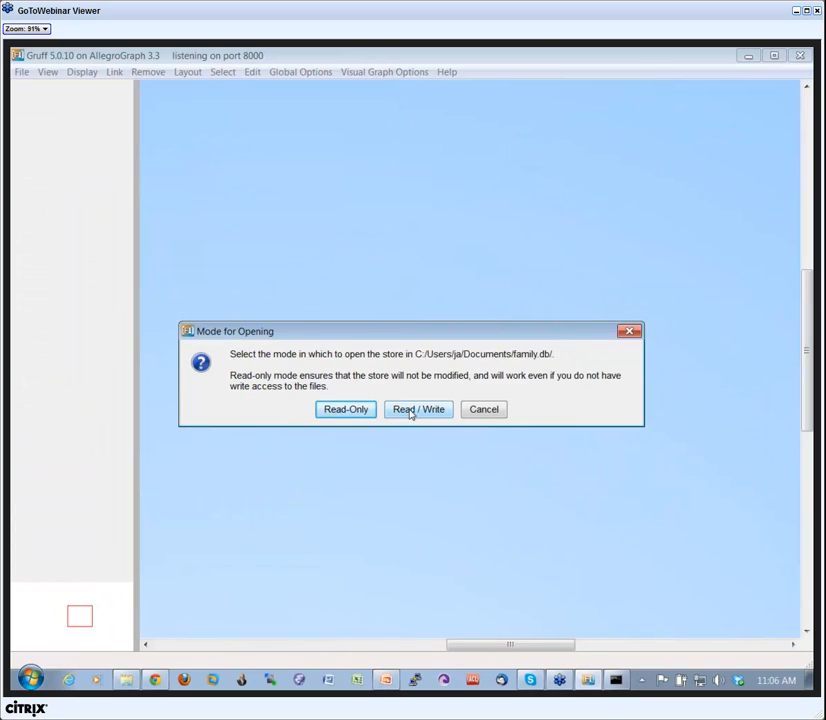
pyautogui.click(410, 411)
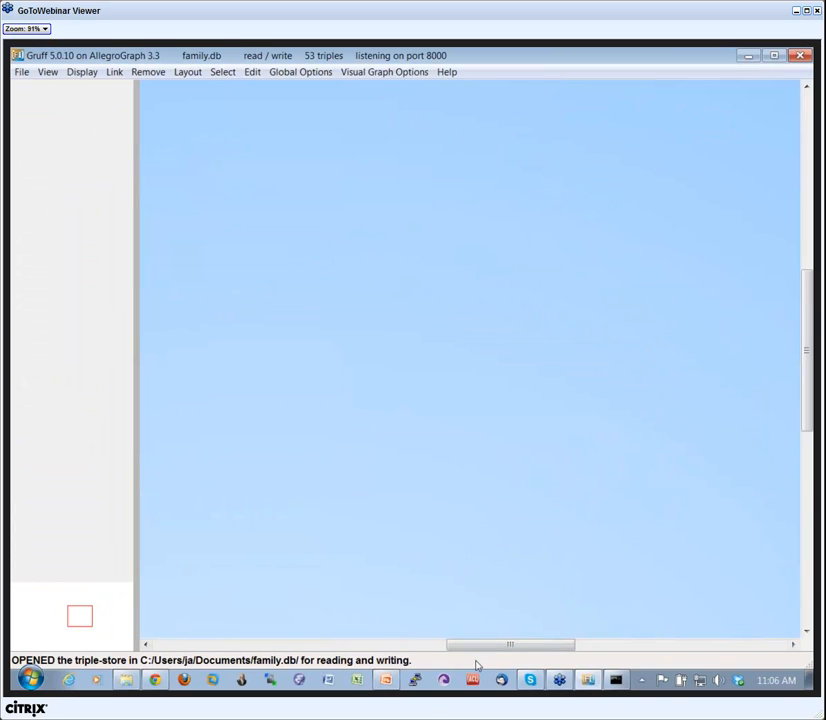
# Switch to PowerPoint and paste the Road Map slide after slide 15, at the end of the Gruff webinar presentation.
pyautogui.click(384, 680)
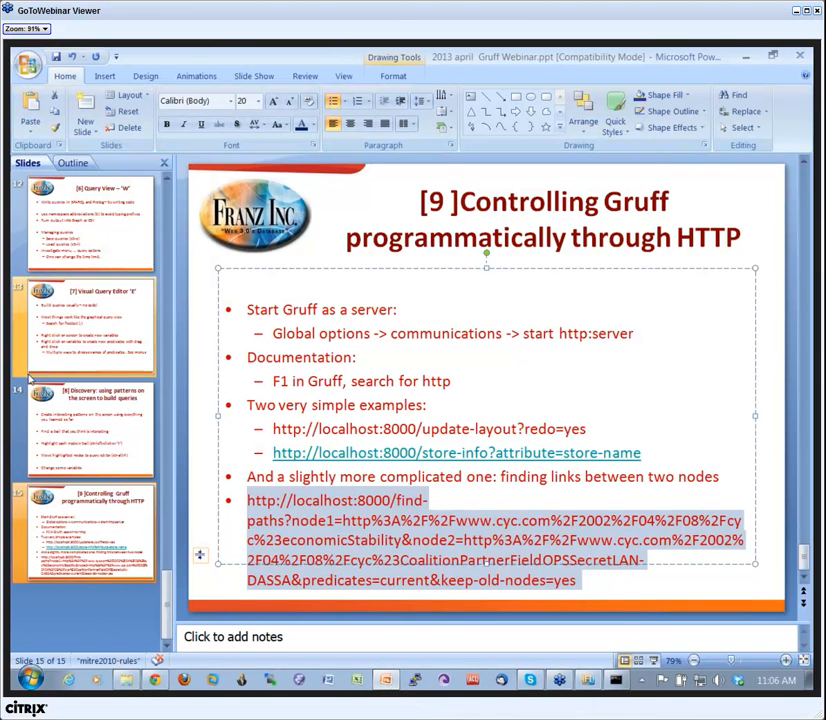
pyautogui.click(87, 341)
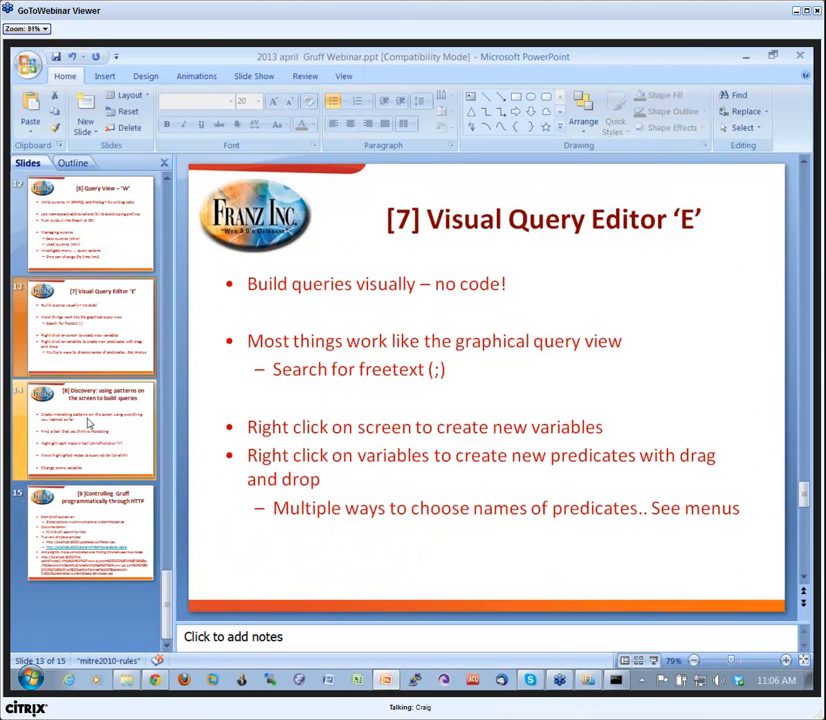
pyautogui.click(90, 535)
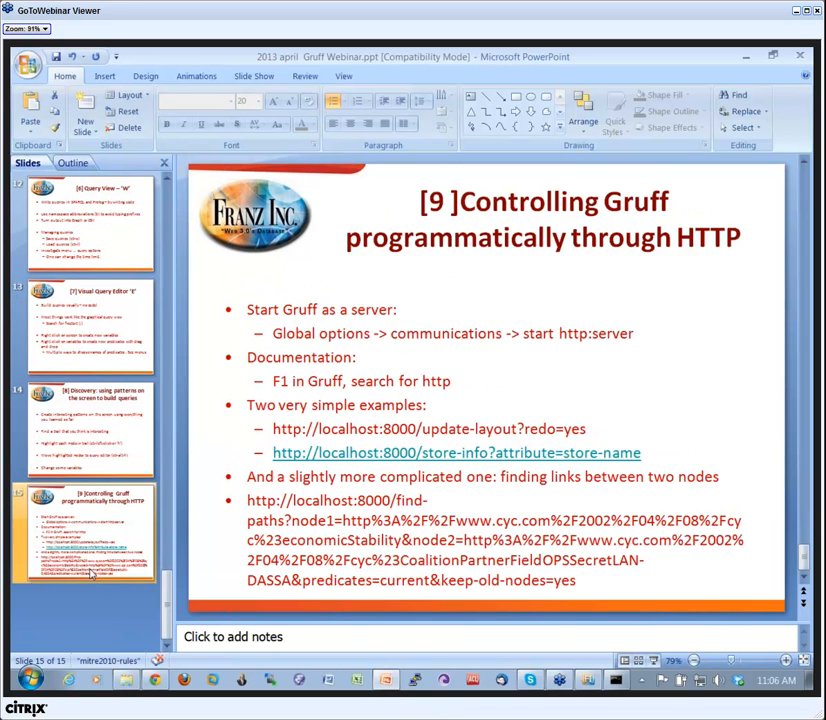
pyautogui.scroll(9, 88, 548)
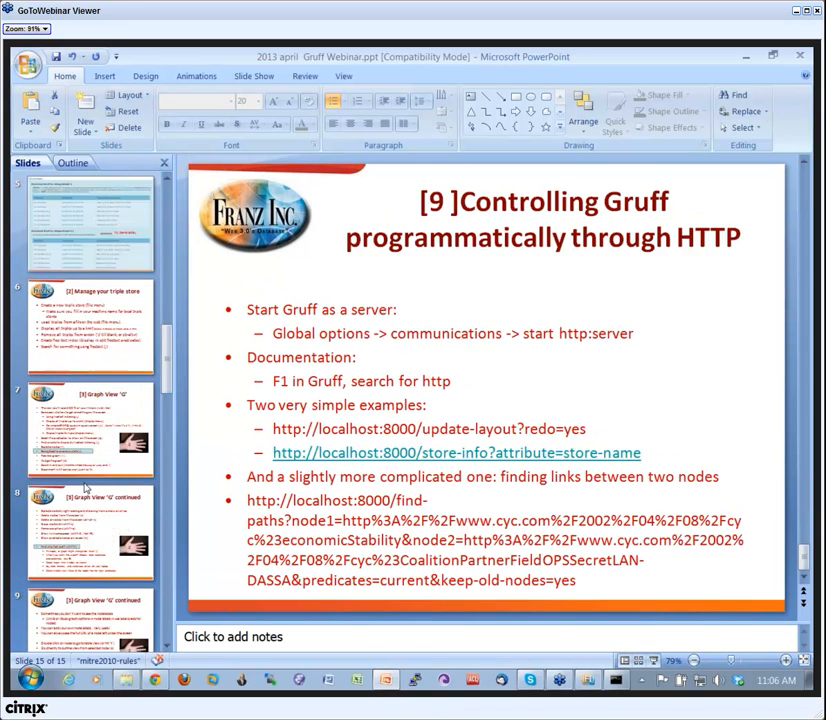
pyautogui.scroll(-9, 86, 488)
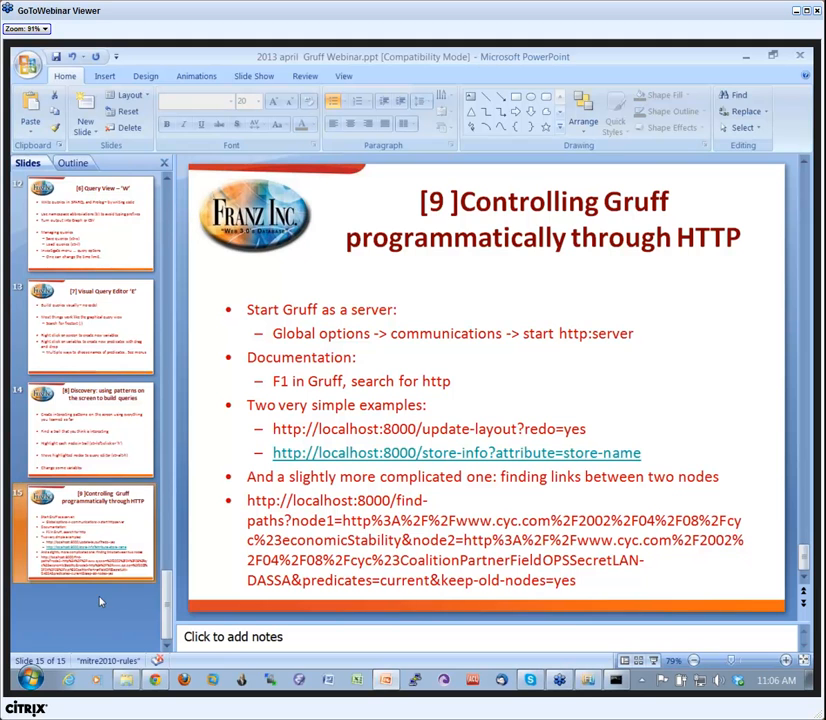
pyautogui.hotkey('ctrl', 'v')
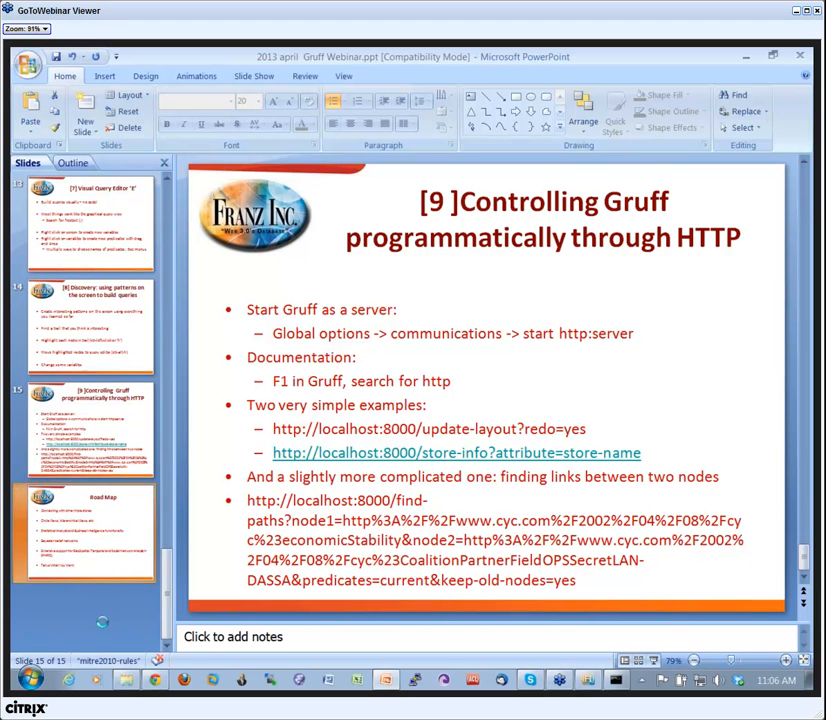